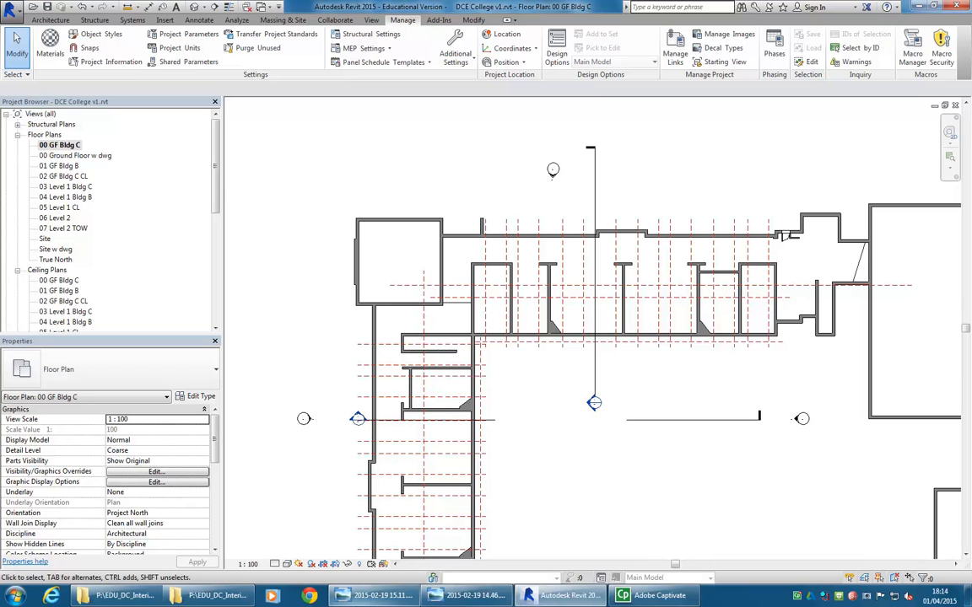
Look over the 00 GF Bldg C floor plan with its reference planes, section lines and elevation markers.
mouse_move(217, 596)
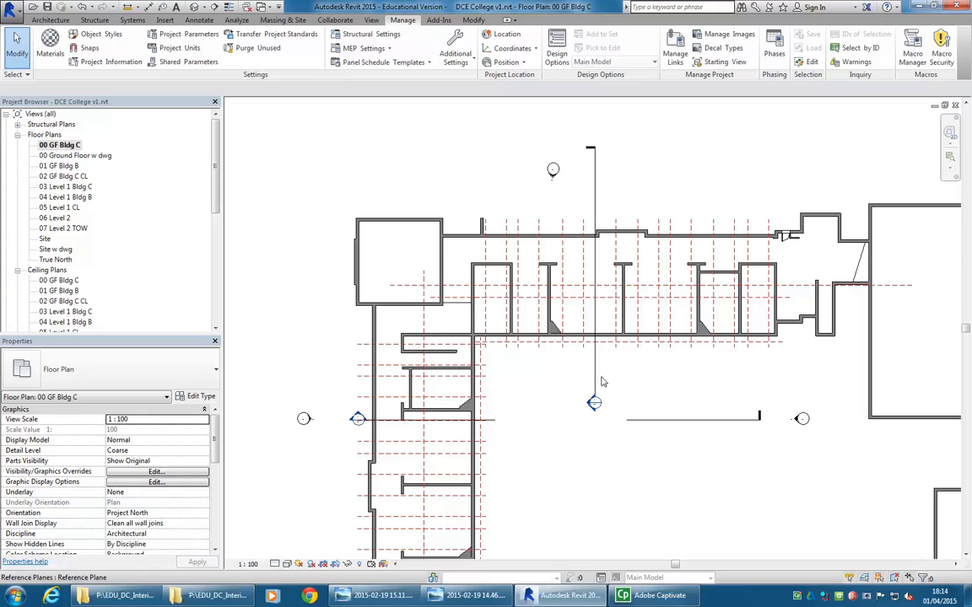
middle_click_drag(664, 388, 540, 340)
scroll(626, 377, "down", 1)
scroll(582, 325, "down", 1)
scroll(548, 316, "down", 1)
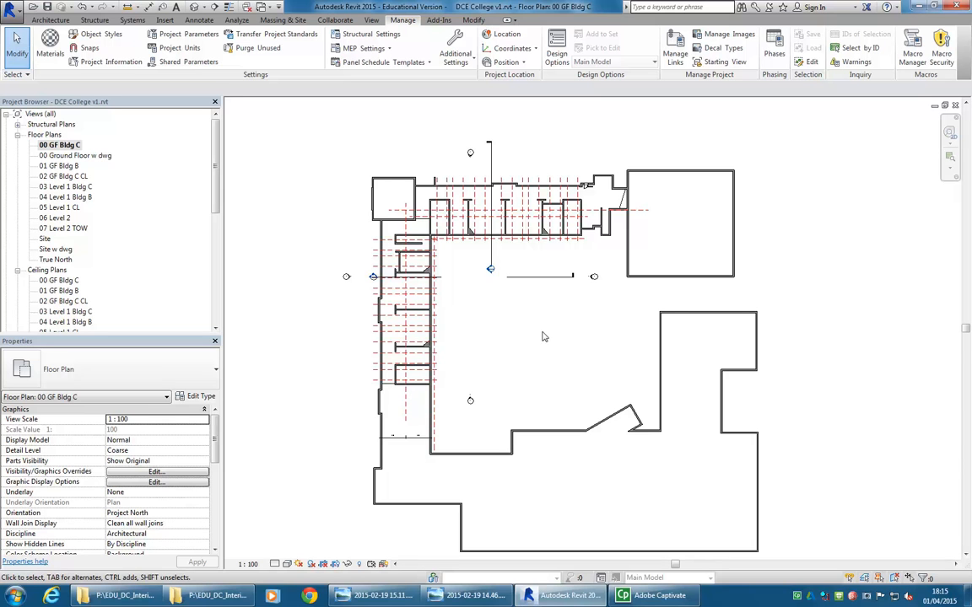
middle_click_drag(519, 351, 512, 349)
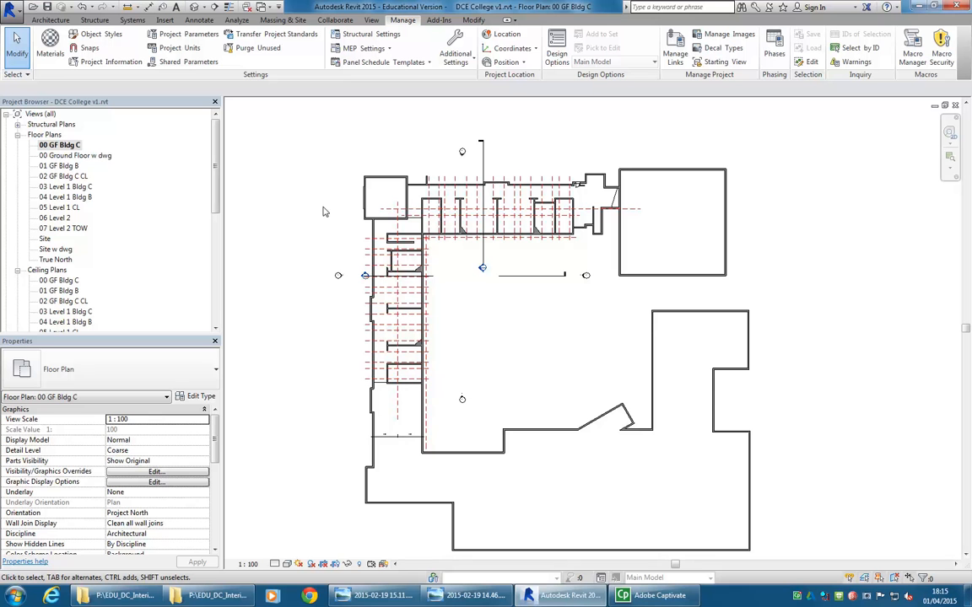
scroll(371, 152, "up", 5)
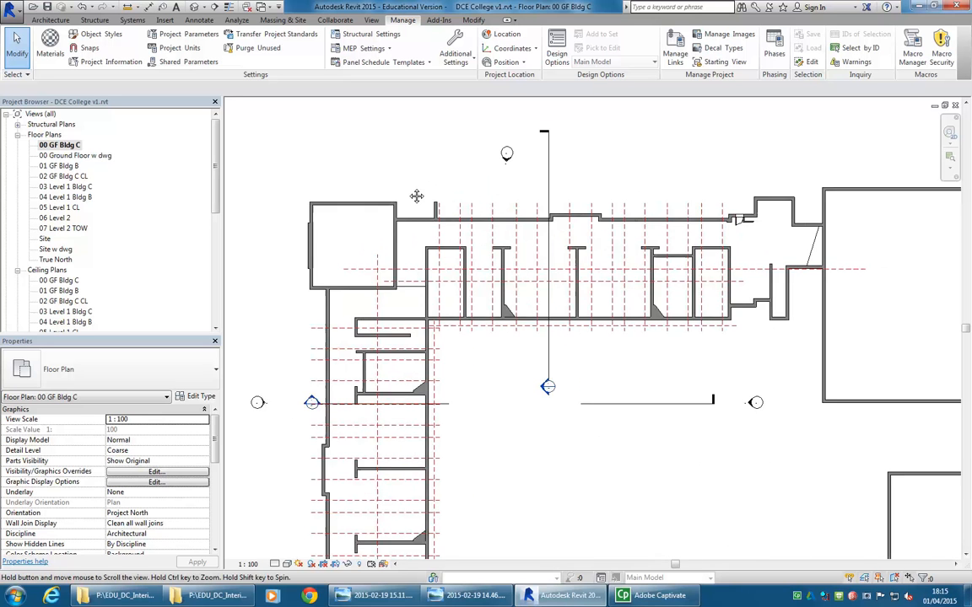
scroll(462, 145, "down", 4)
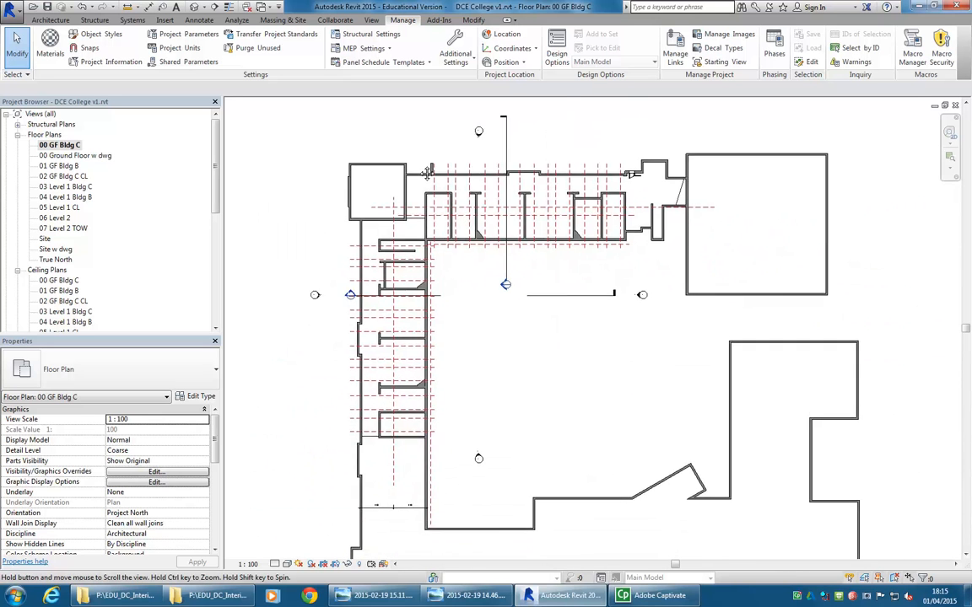
scroll(384, 238, "down", 1)
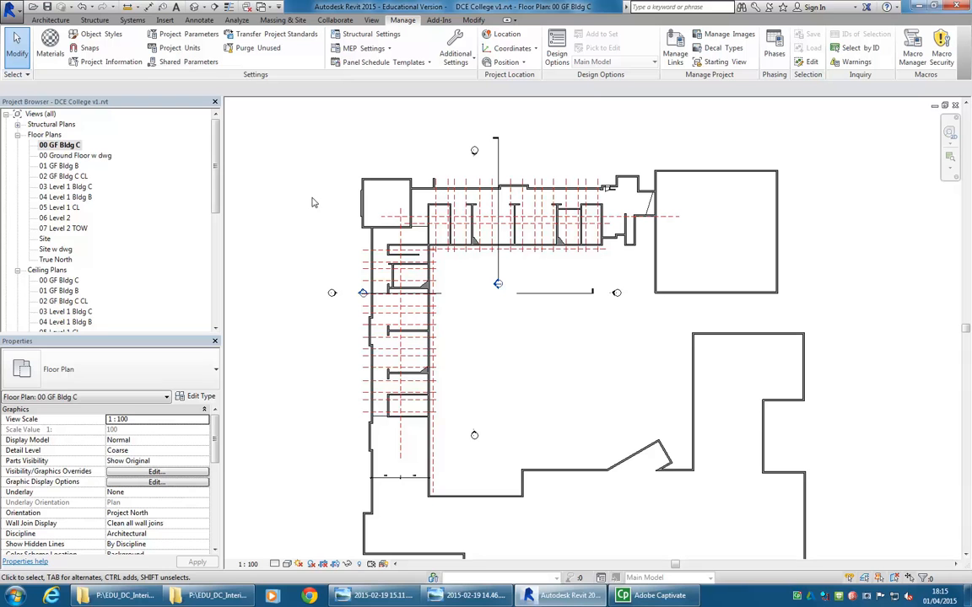
left_click(56, 146)
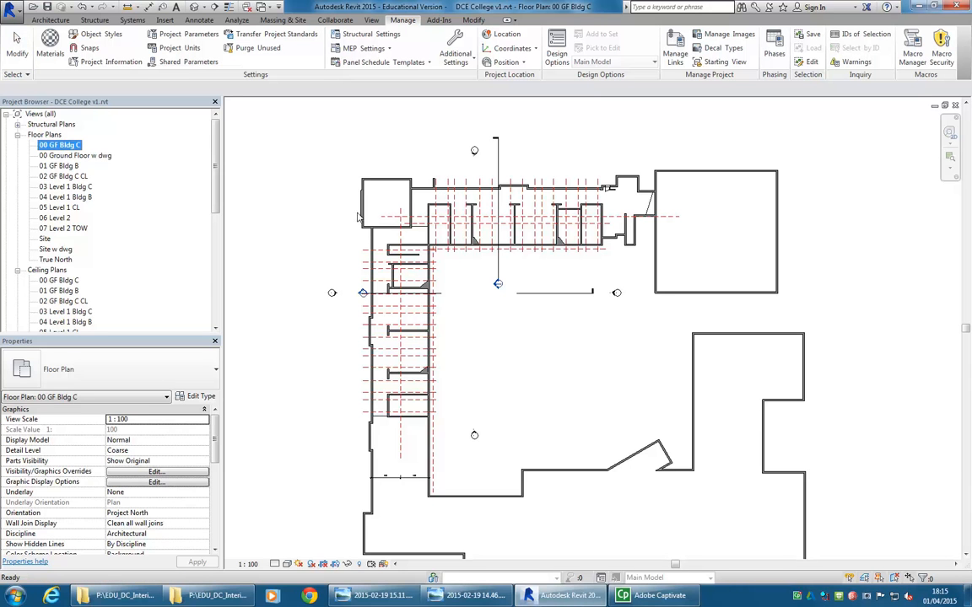
right_click(66, 149)
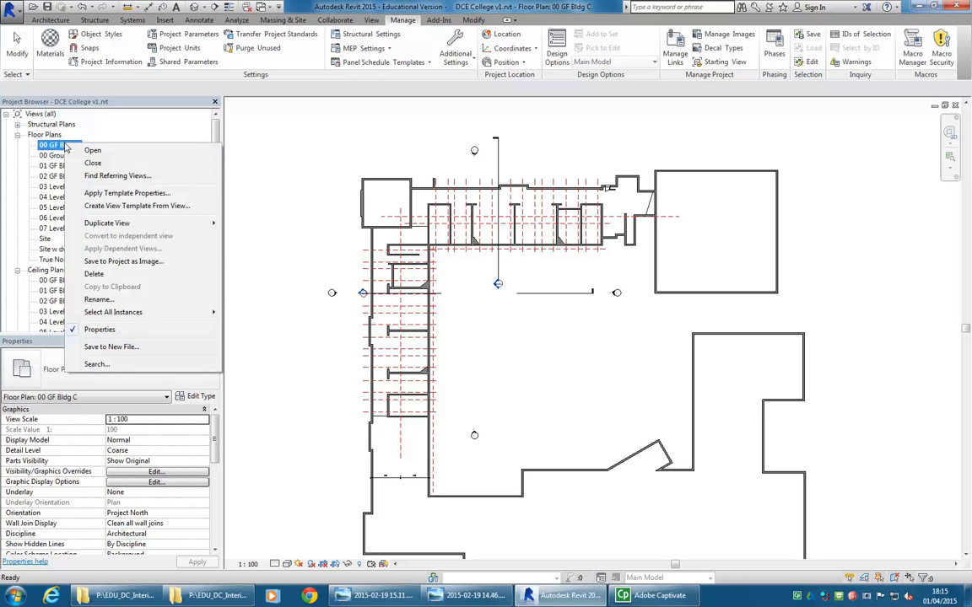
mouse_move(126, 227)
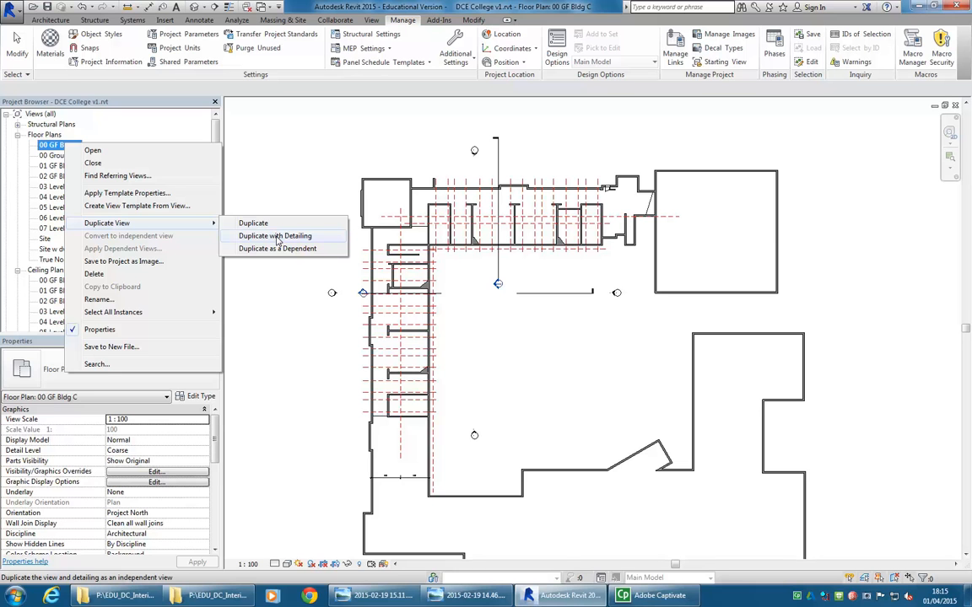
left_click(51, 148)
right_click(51, 149)
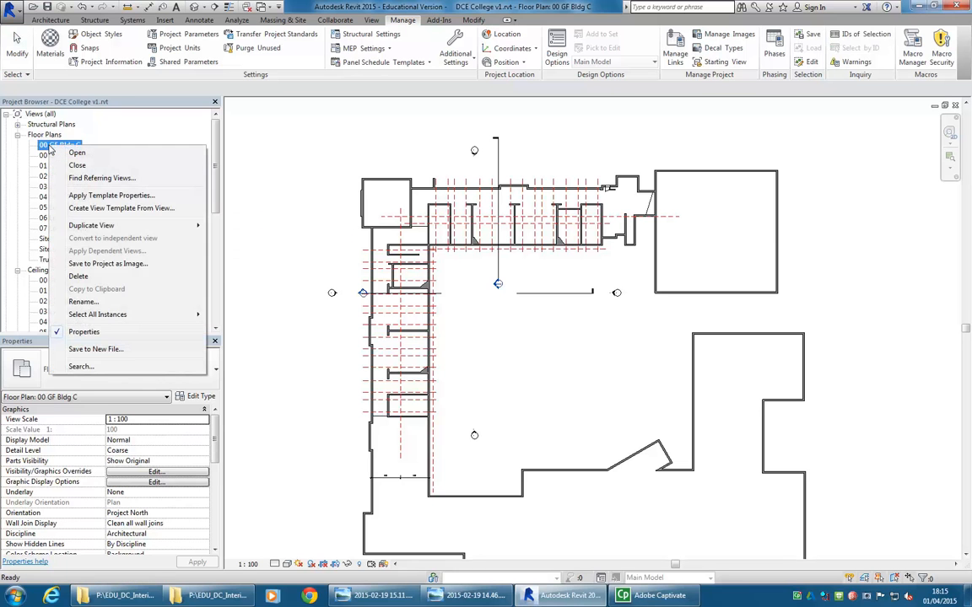
key("Escape")
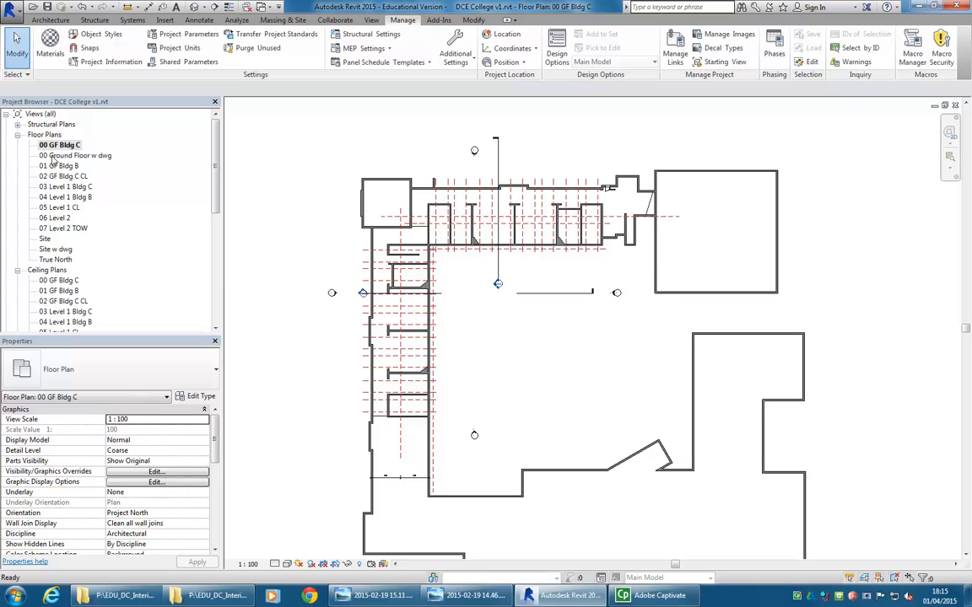
Duplicate the 00 GF Bldg C floor plan view with detailing.
right_click(54, 149)
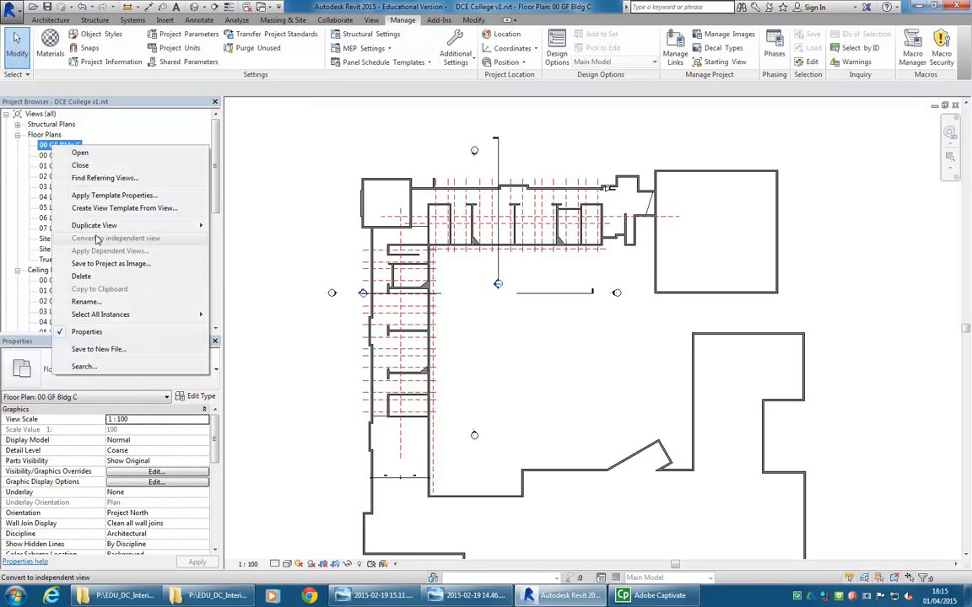
mouse_move(96, 225)
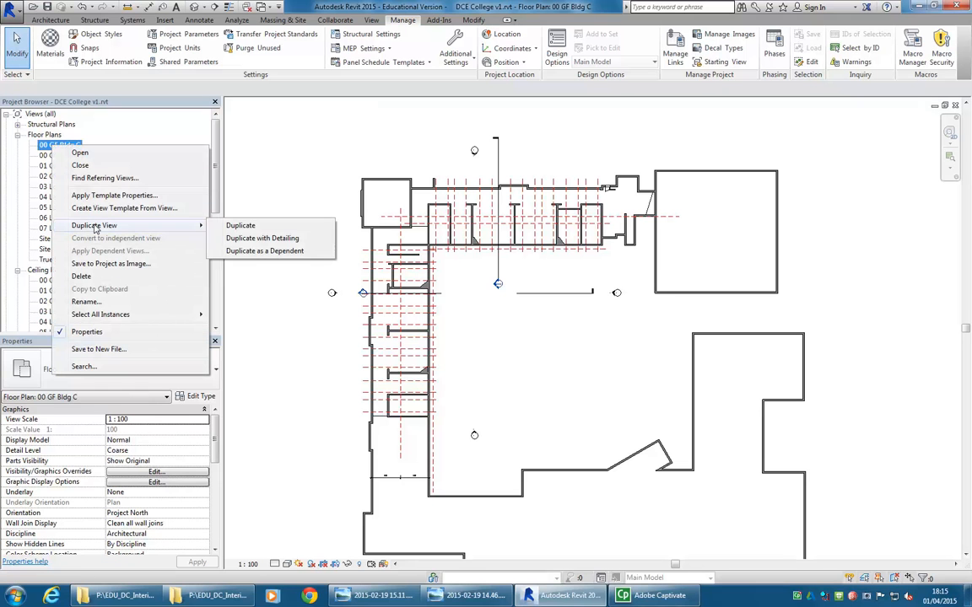
left_click(250, 240)
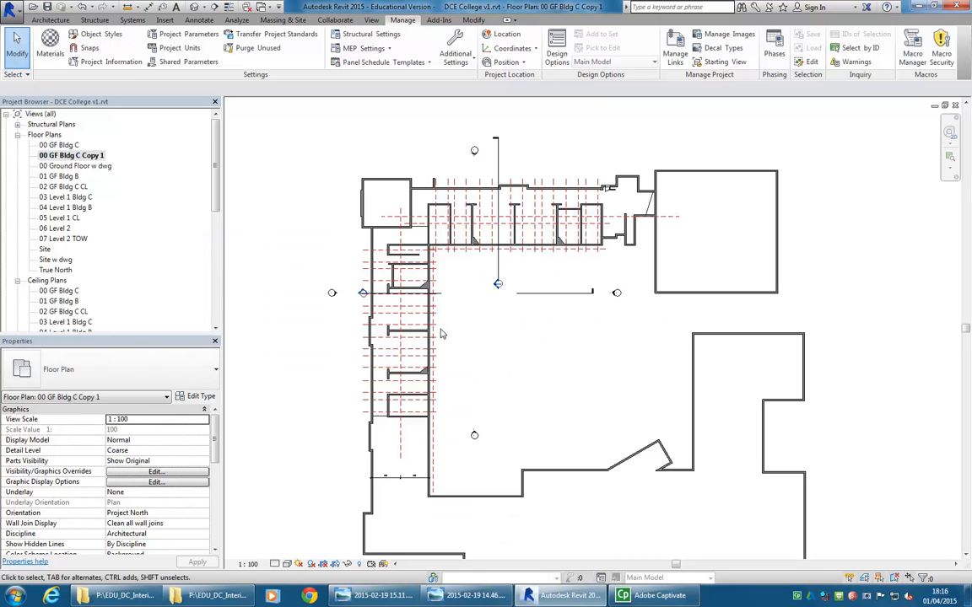
Rename the duplicated floor plan view as 00 GF Bldg C Print.
left_click(64, 158)
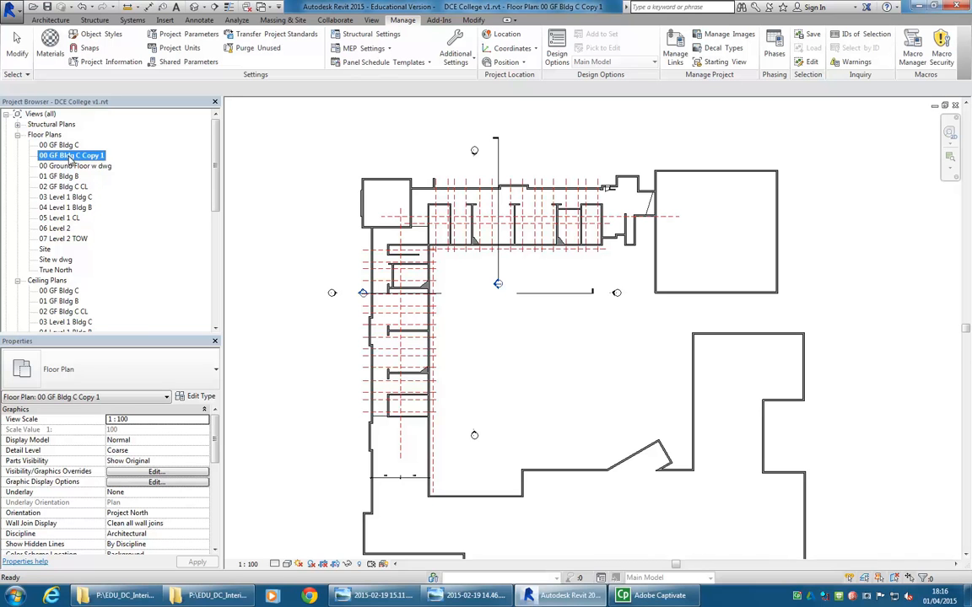
right_click(70, 157)
left_click(103, 312)
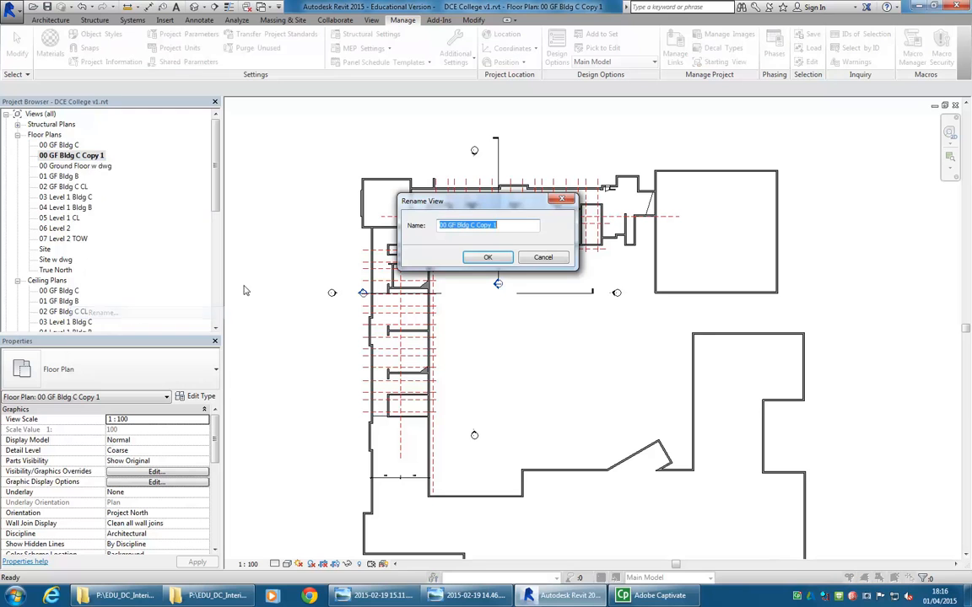
left_click(477, 226)
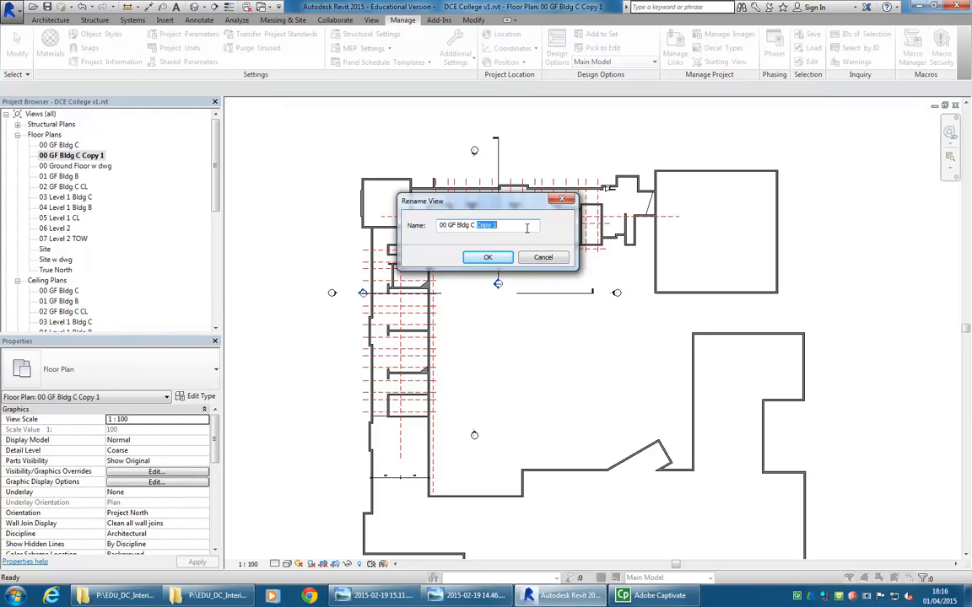
type("P")
left_click(488, 258)
Hide the whole reference planes category in the 00 GF Bldg C Print view.
middle_click_drag(397, 144, 389, 147)
scroll(427, 173, "up", 4)
scroll(479, 228, "up", 1)
middle_click_drag(482, 234, 466, 236)
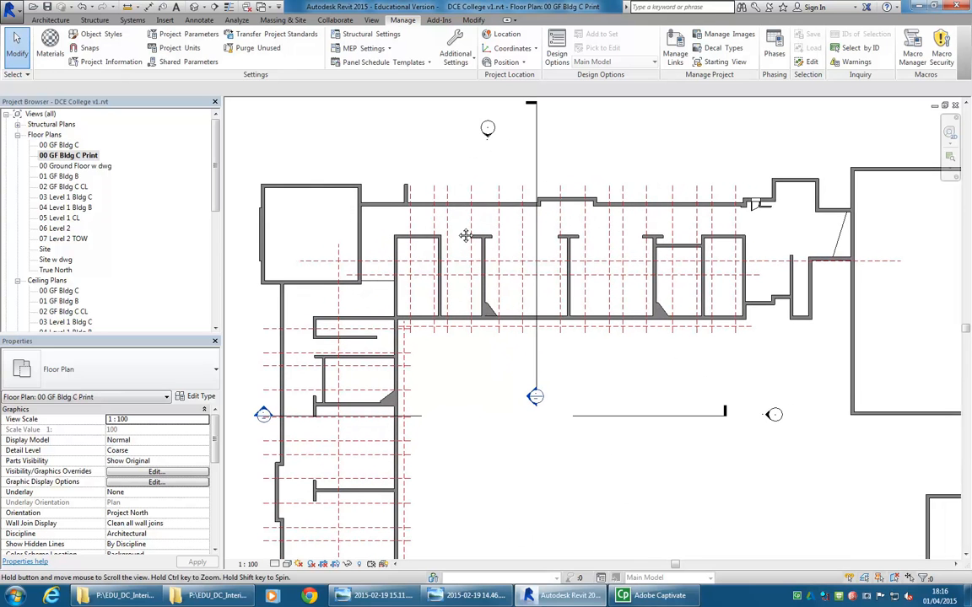
scroll(475, 184, "up", 4)
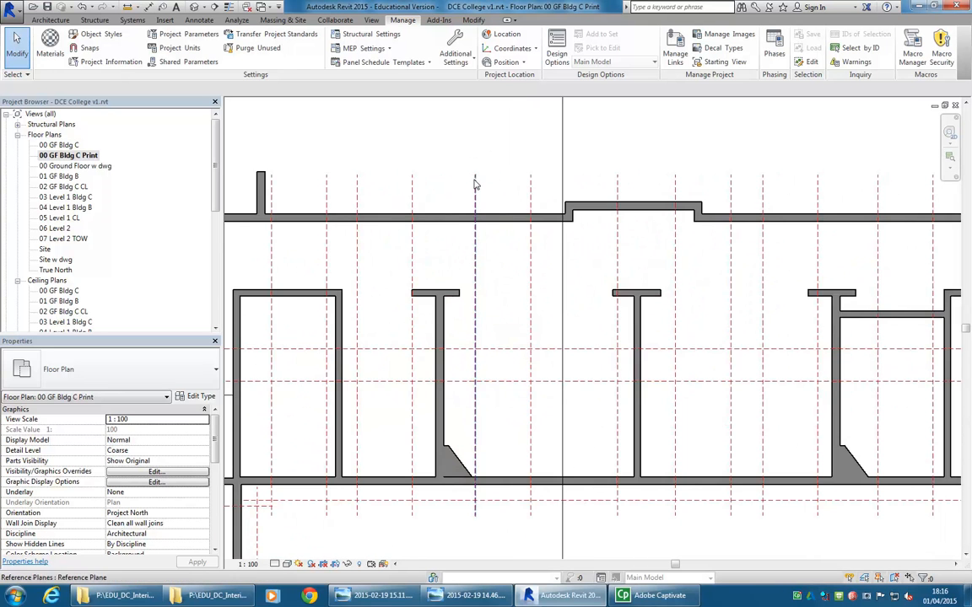
left_click(475, 185)
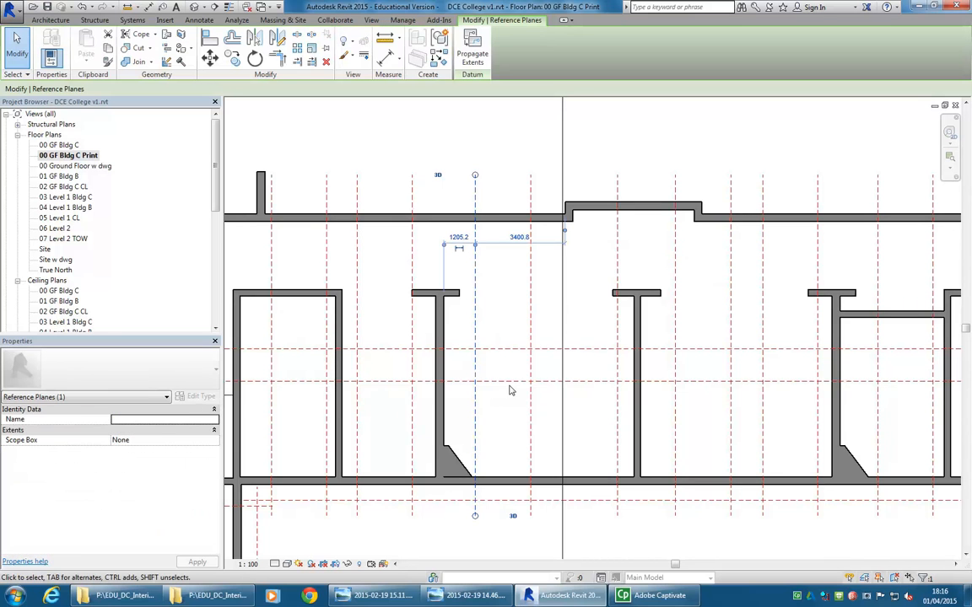
right_click(474, 187)
mouse_move(510, 286)
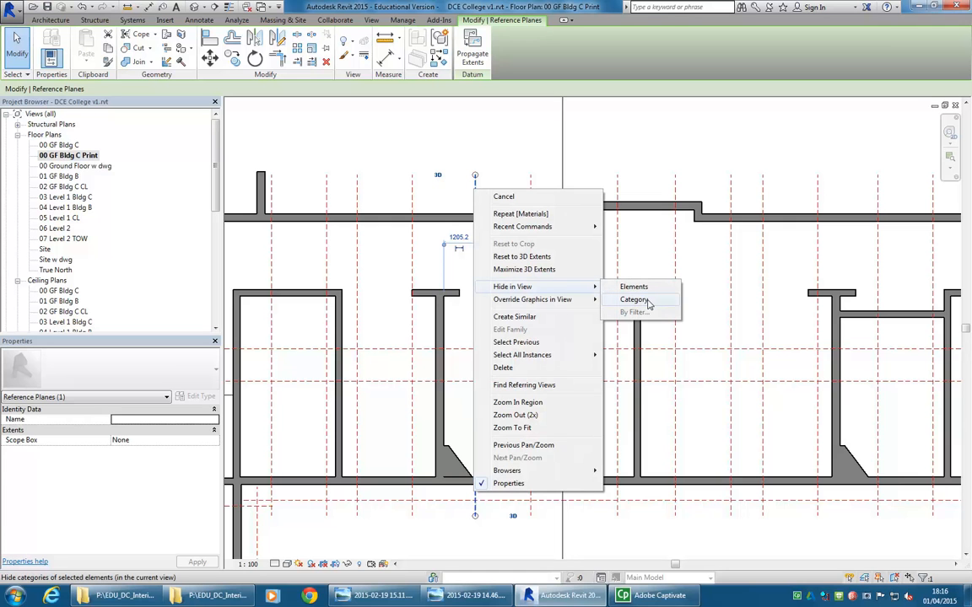
left_click(646, 302)
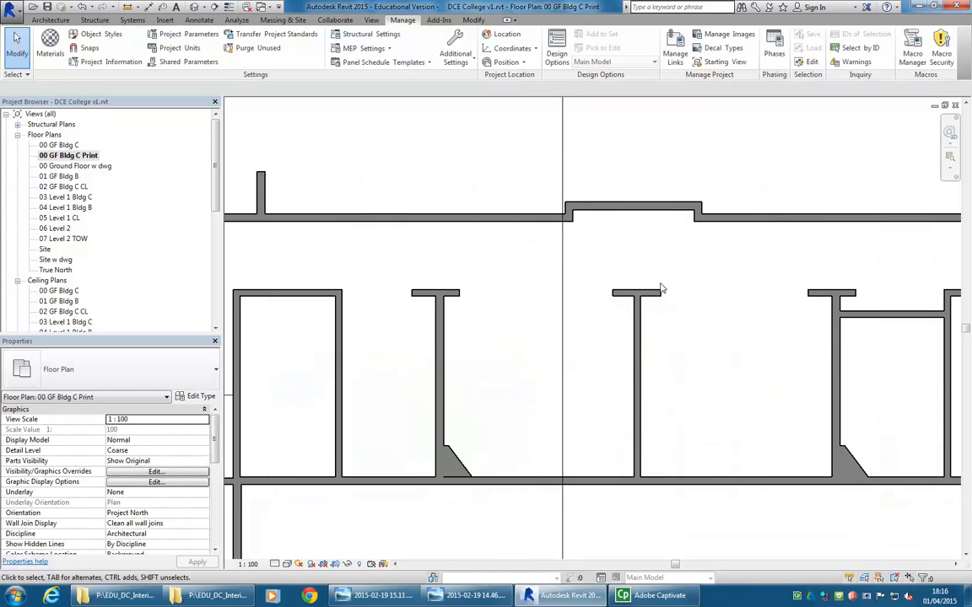
Hide all the elevation markers around the building in the print view, using the one east of the courtyard section line.
scroll(661, 288, "down", 5)
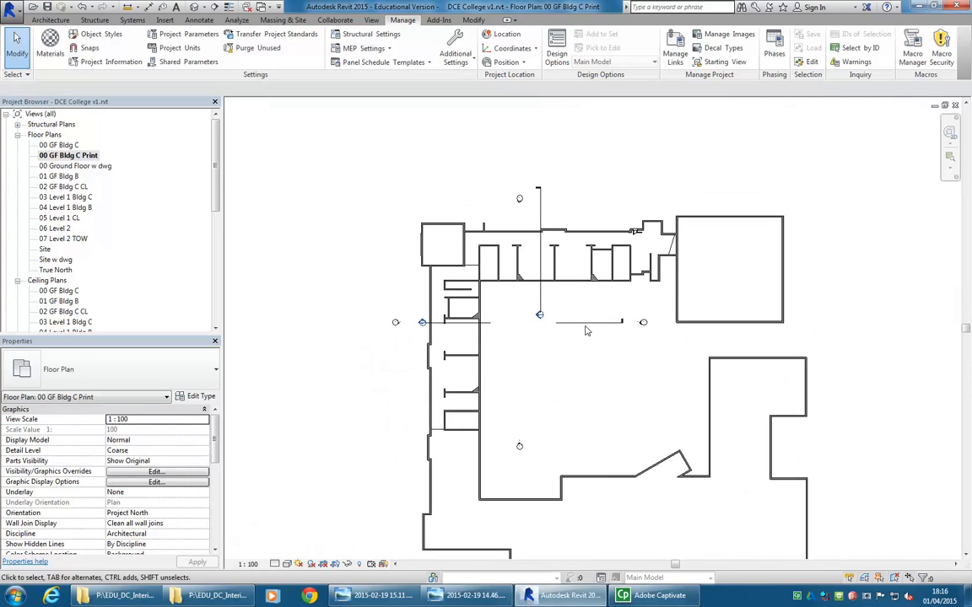
scroll(572, 301, "up", 1)
scroll(570, 300, "up", 3)
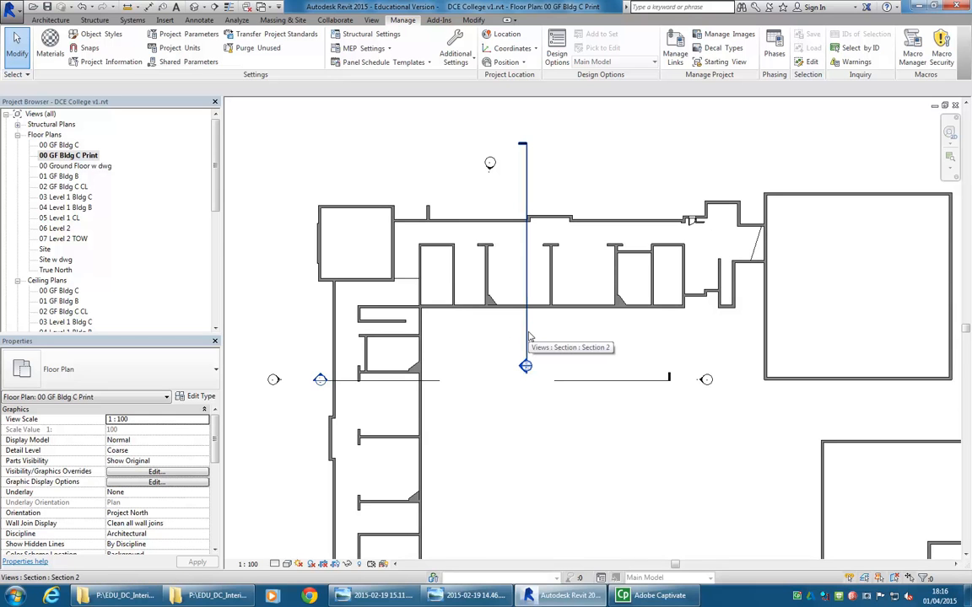
middle_click_drag(726, 359, 599, 311)
scroll(595, 308, "up", 5)
left_click_drag(482, 287, 562, 358)
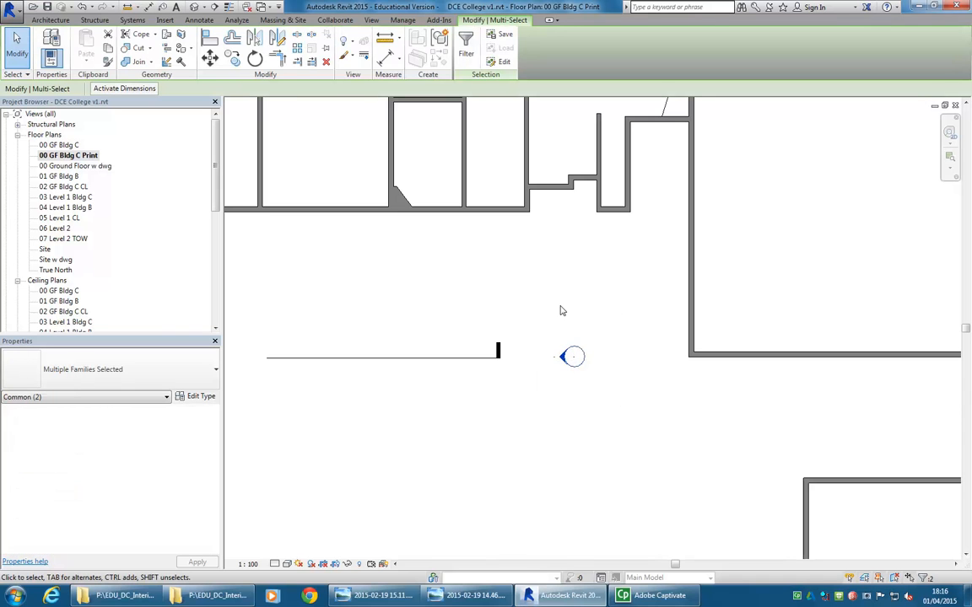
key("Delete")
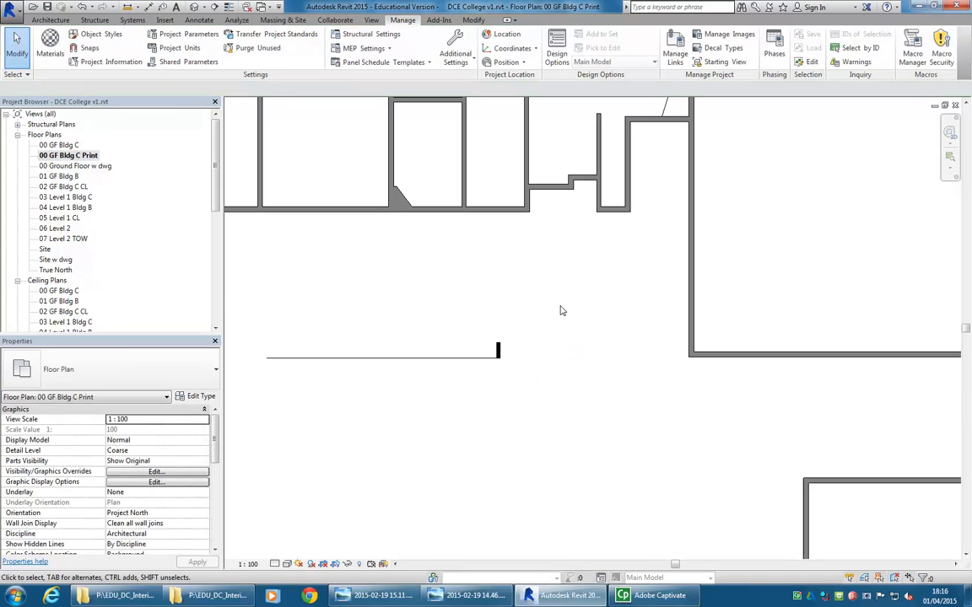
Show the crop region of the 00 GF Bldg C Print view.
scroll(548, 326, "down", 6)
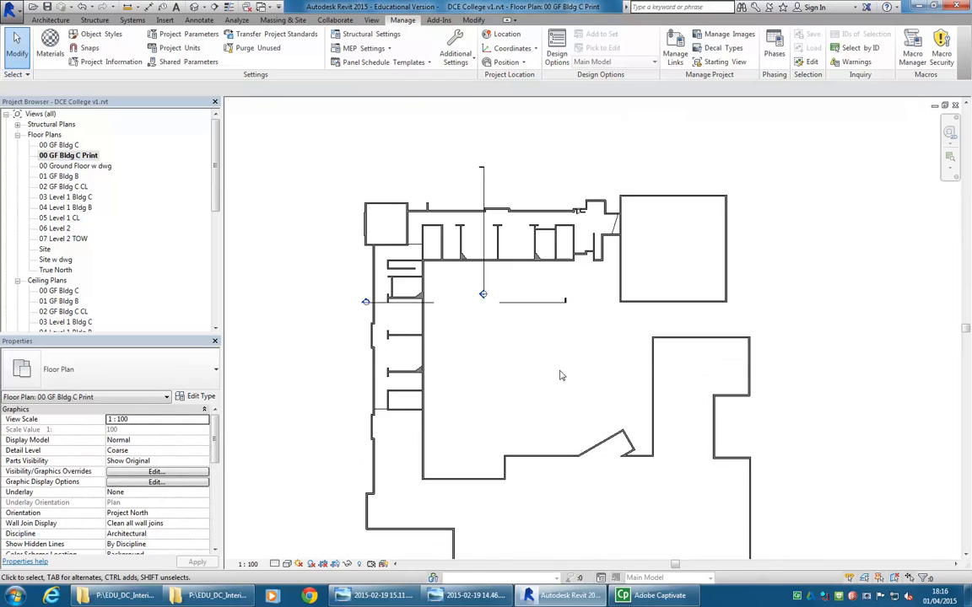
middle_click_drag(527, 328, 499, 312)
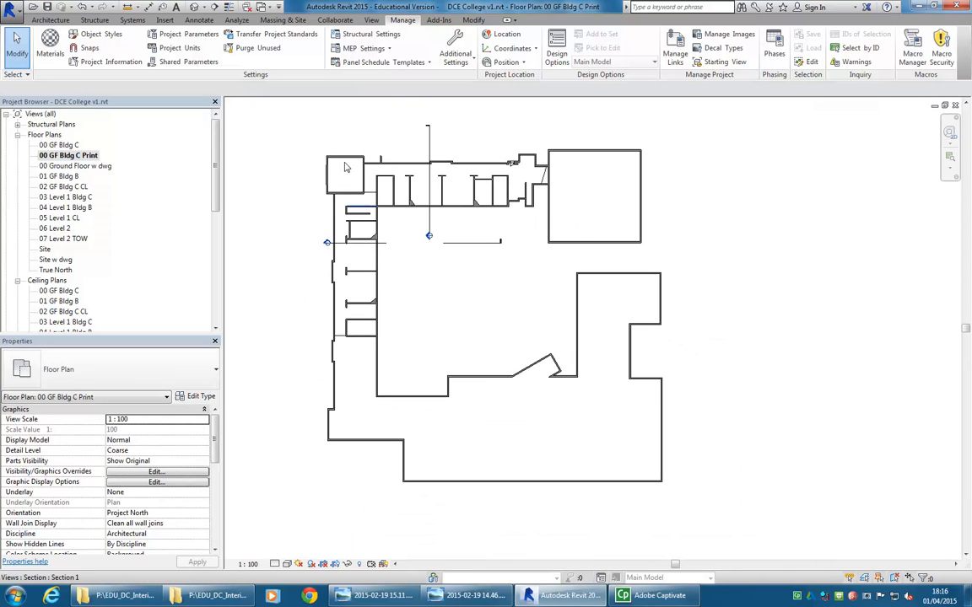
left_click(334, 565)
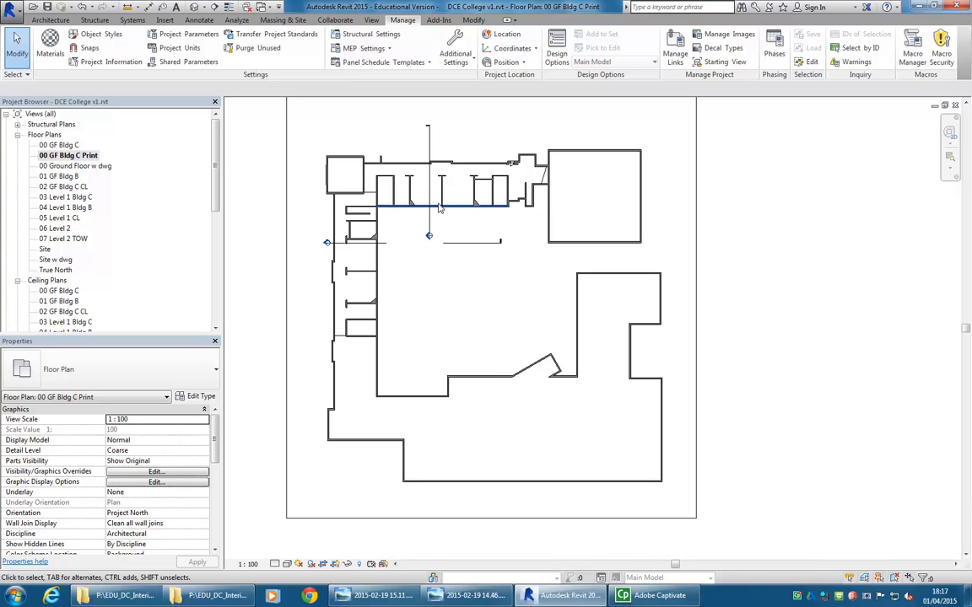
Pull the crop region's lower and right edges inward to frame the L-shaped Building C wings.
scroll(468, 295, "down", 2)
middle_click_drag(468, 296, 511, 317)
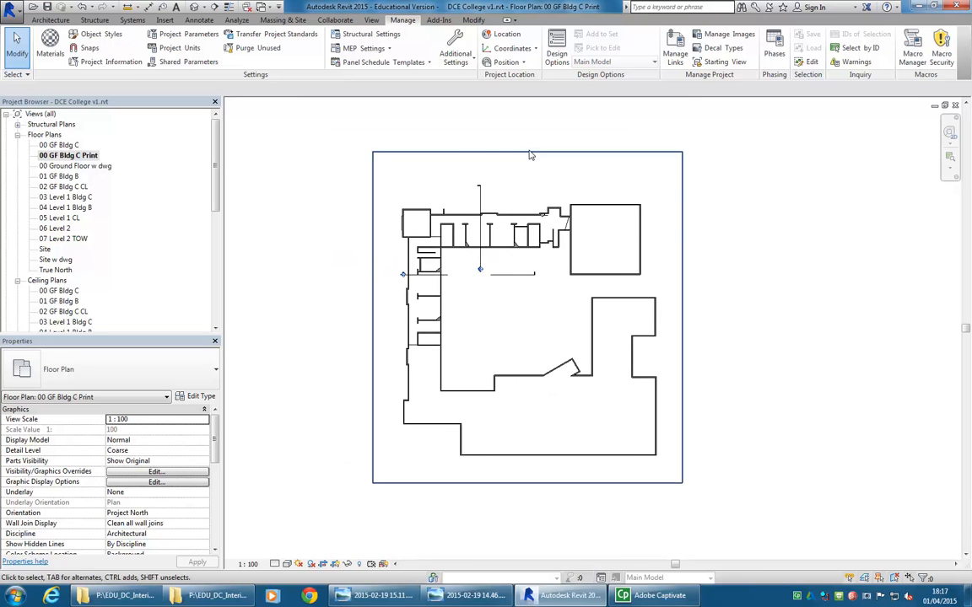
left_click(533, 153)
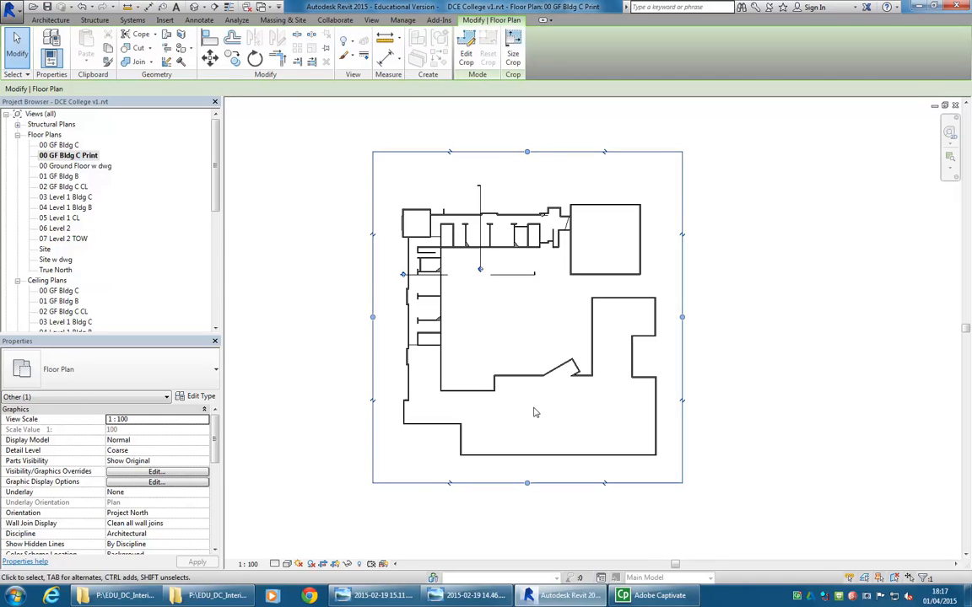
left_click_drag(527, 482, 526, 351)
left_click_drag(681, 251, 563, 250)
Fine-tune the crop region's lower and right edges so they cut just past the ends of the two wings.
middle_click_drag(479, 319, 518, 339)
scroll(517, 339, "up", 3)
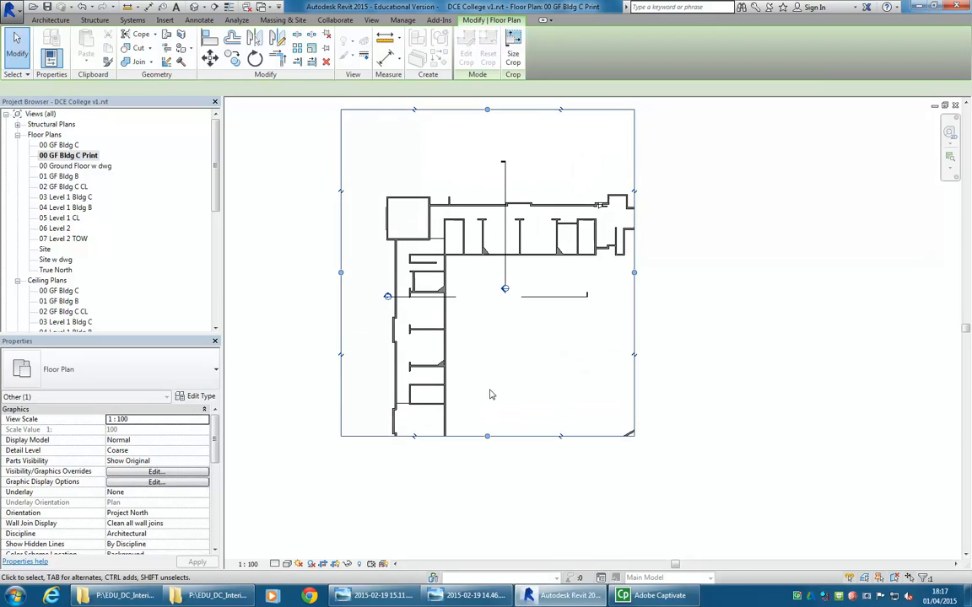
mouse_move(487, 437)
left_mouse_down()
mouse_move(487, 476)
mouse_move(487, 442)
left_mouse_up()
left_click_drag(634, 274, 630, 274)
left_click_drag(484, 442, 486, 432)
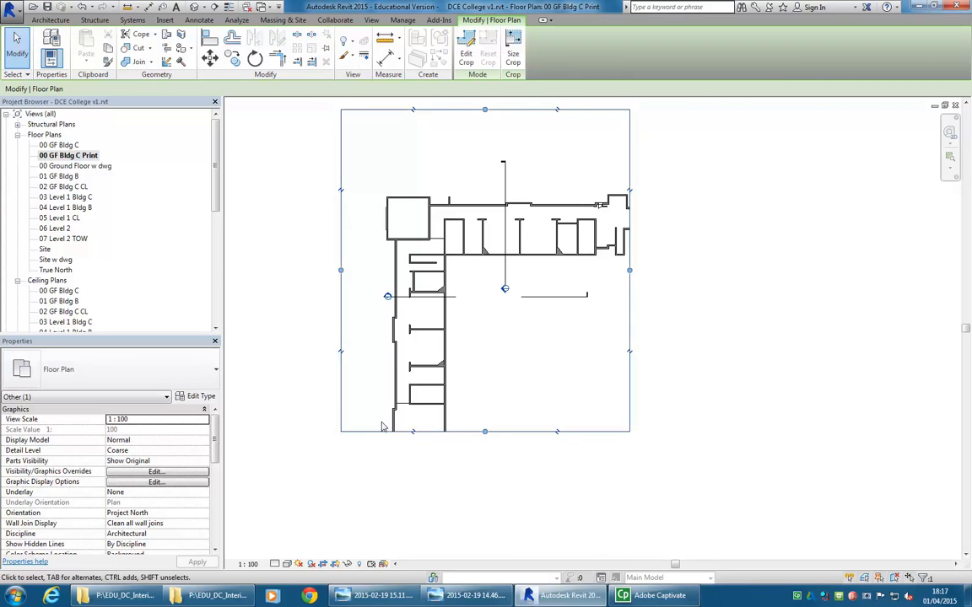
scroll(379, 417, "up", 3)
scroll(553, 442, "down", 3)
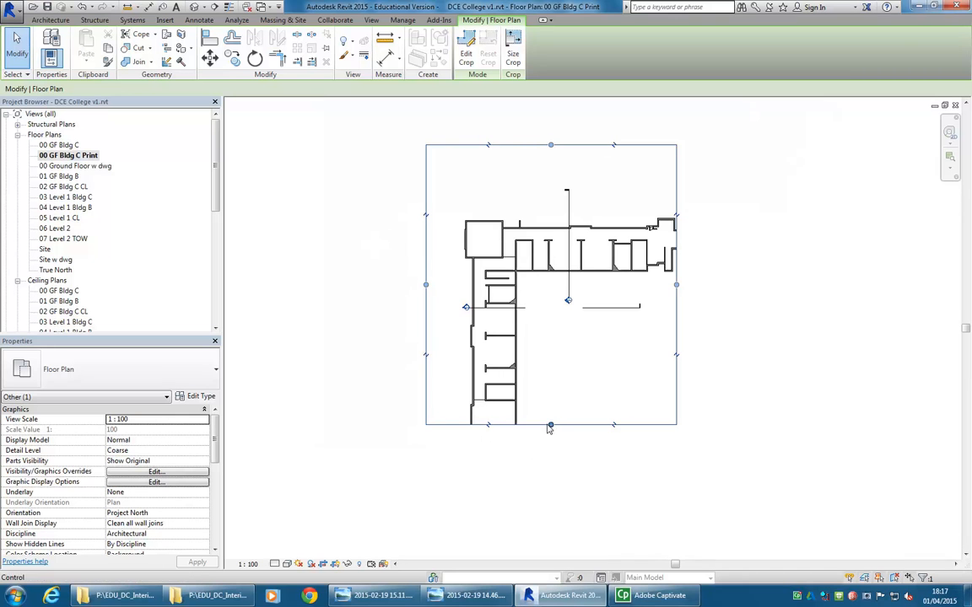
left_click(567, 382)
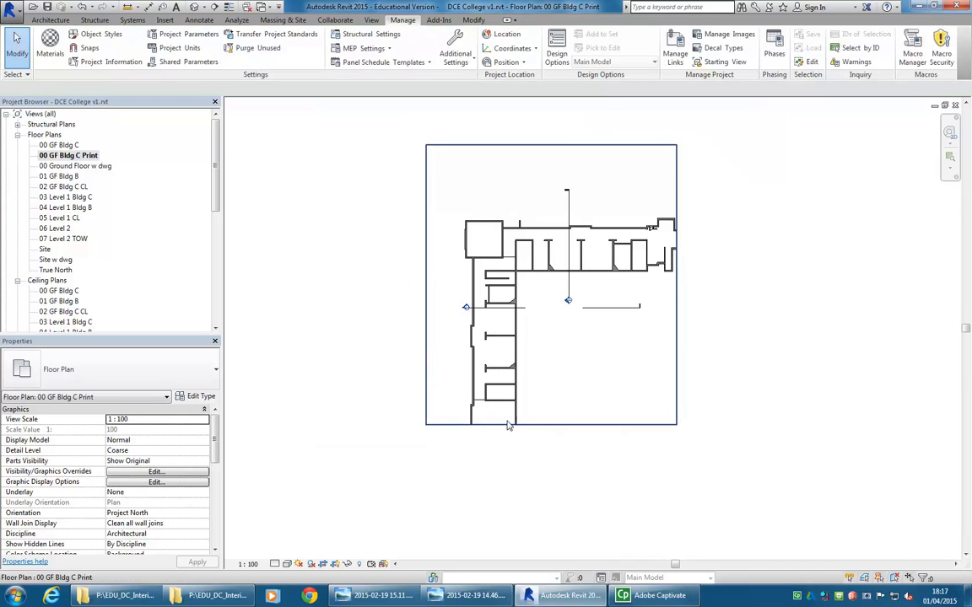
Pull the crop region's upper and left edges inward to sit just outside the building's north and west walls.
middle_click_drag(599, 325, 594, 344)
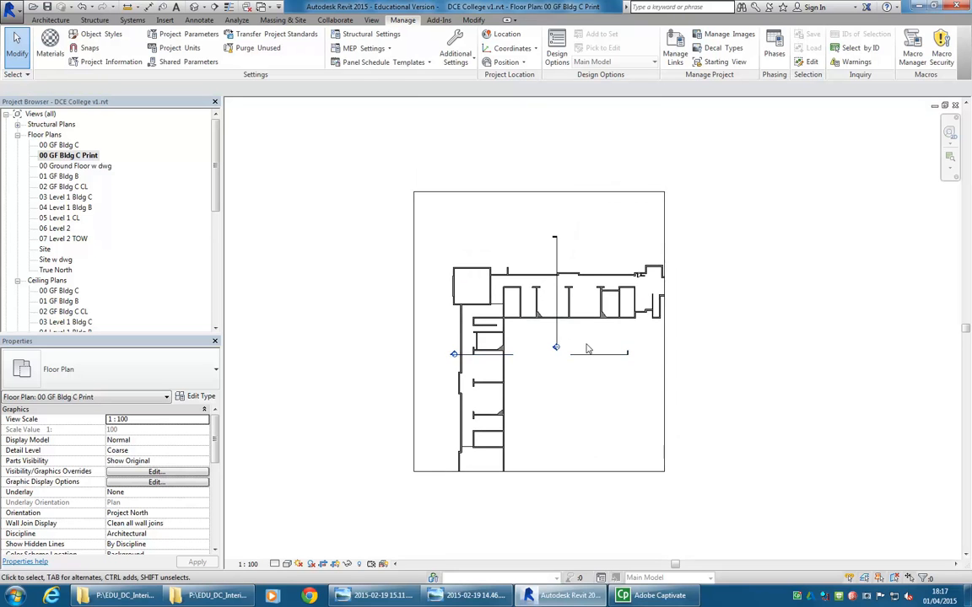
scroll(582, 337, "up", 1)
left_click(532, 173)
left_click_drag(533, 173, 531, 242)
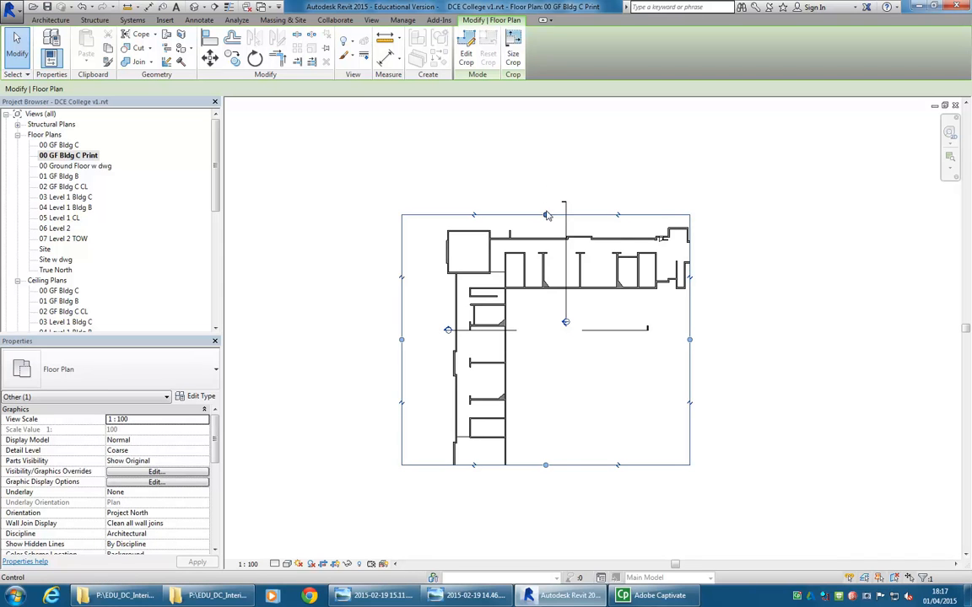
left_click_drag(404, 342, 435, 339)
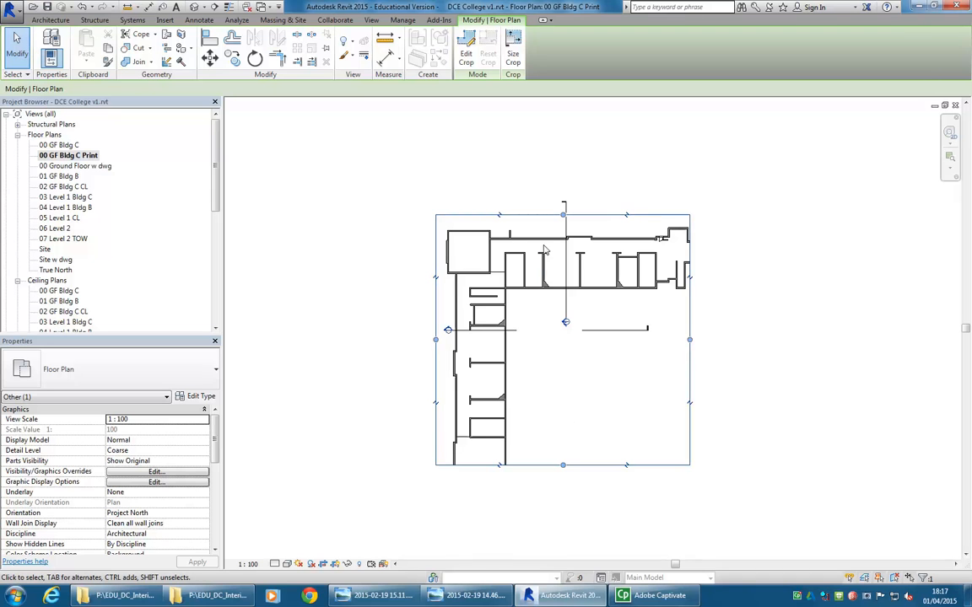
scroll(534, 296, "up", 2)
left_click(534, 297)
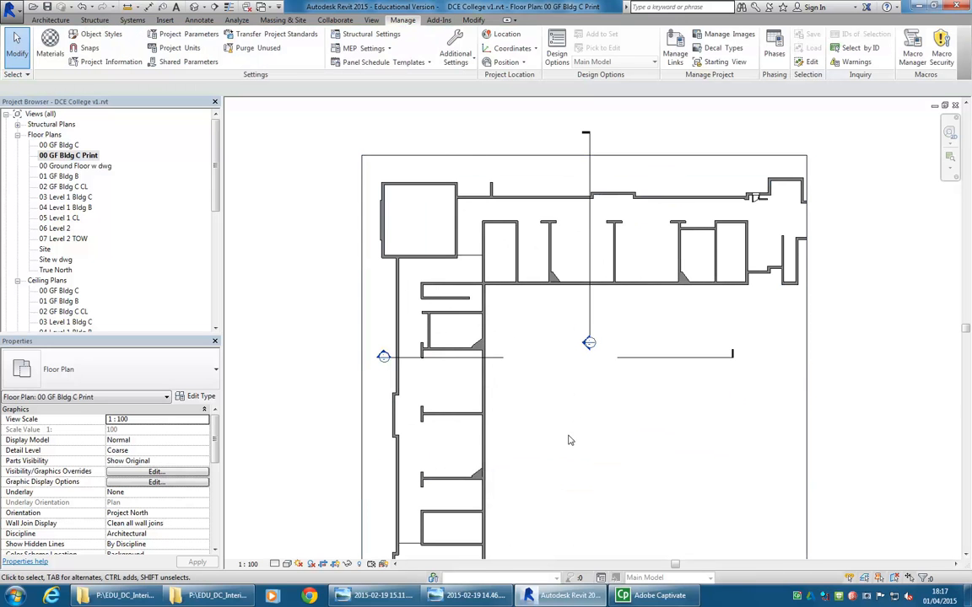
Extend the east tail of the horizontal section line to just past the crop region's east edge.
left_click(654, 363)
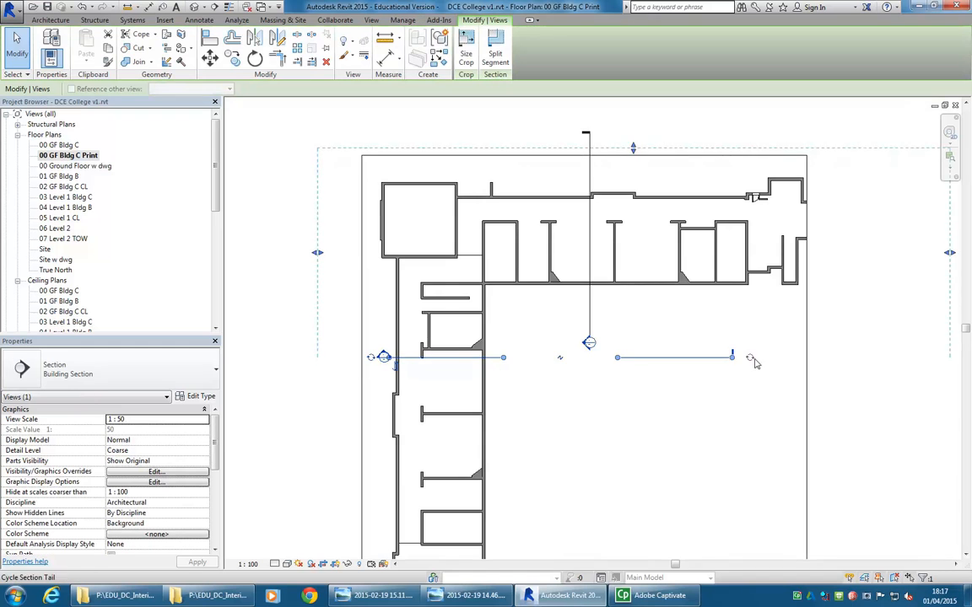
scroll(641, 356, "up", 2)
scroll(676, 364, "down", 3)
middle_click_drag(681, 370, 659, 370)
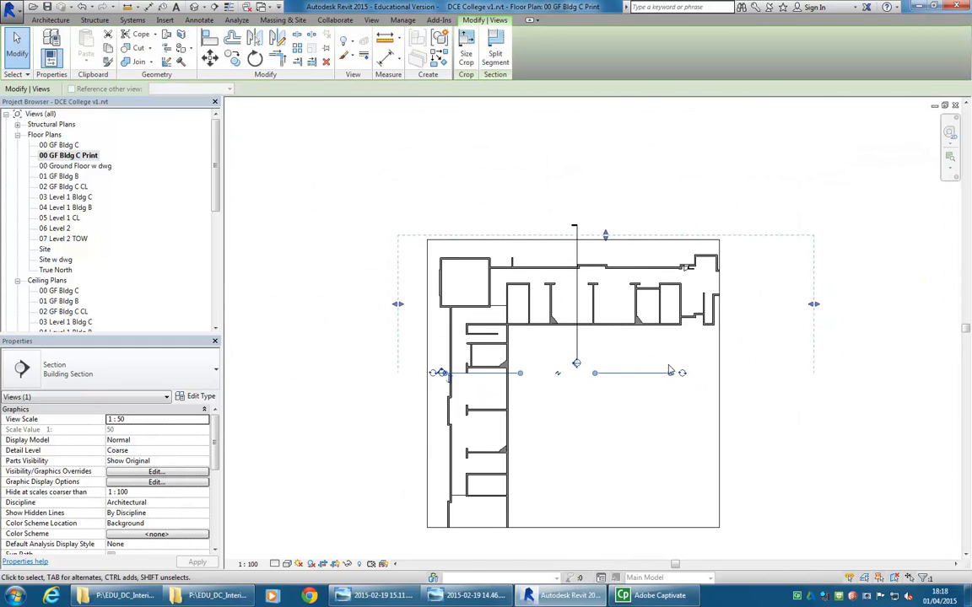
scroll(668, 367, "up", 2)
left_click_drag(672, 378, 757, 378)
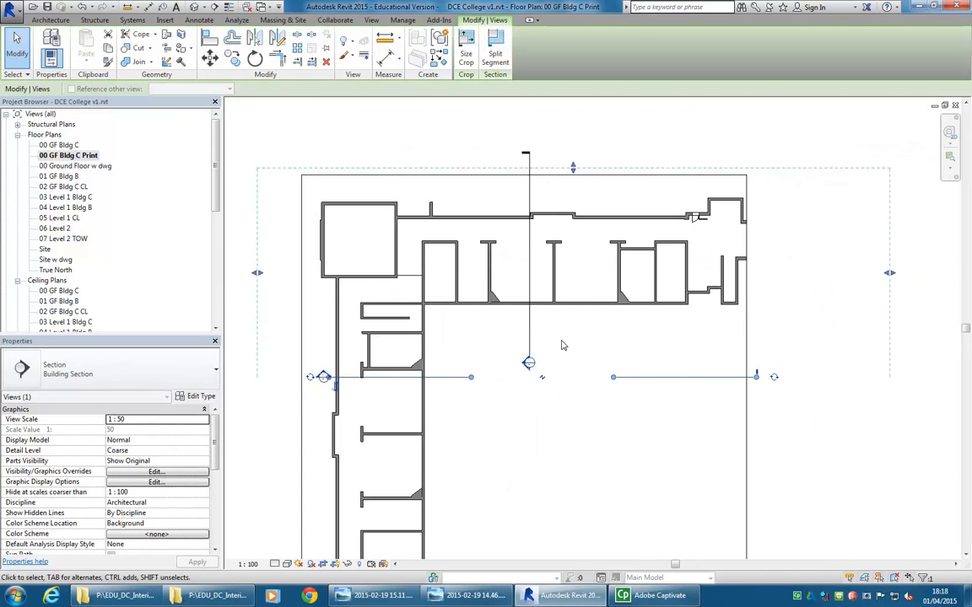
Shorten the vertical section line's north end so its tail sits inside the crop region, just above the north wall.
middle_click_drag(537, 304, 645, 306)
left_click(637, 308)
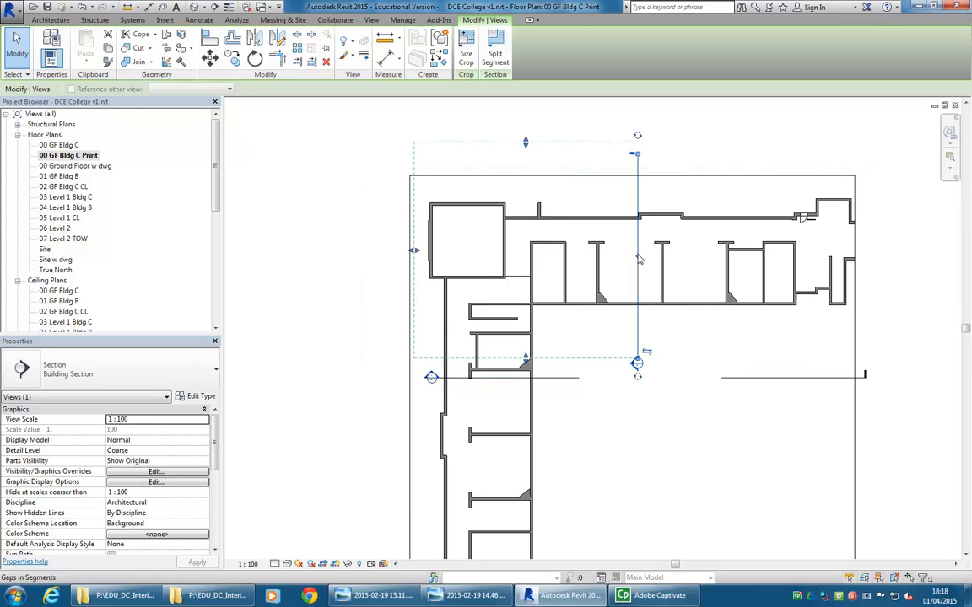
middle_click_drag(656, 221, 628, 276)
left_click_drag(608, 210, 608, 253)
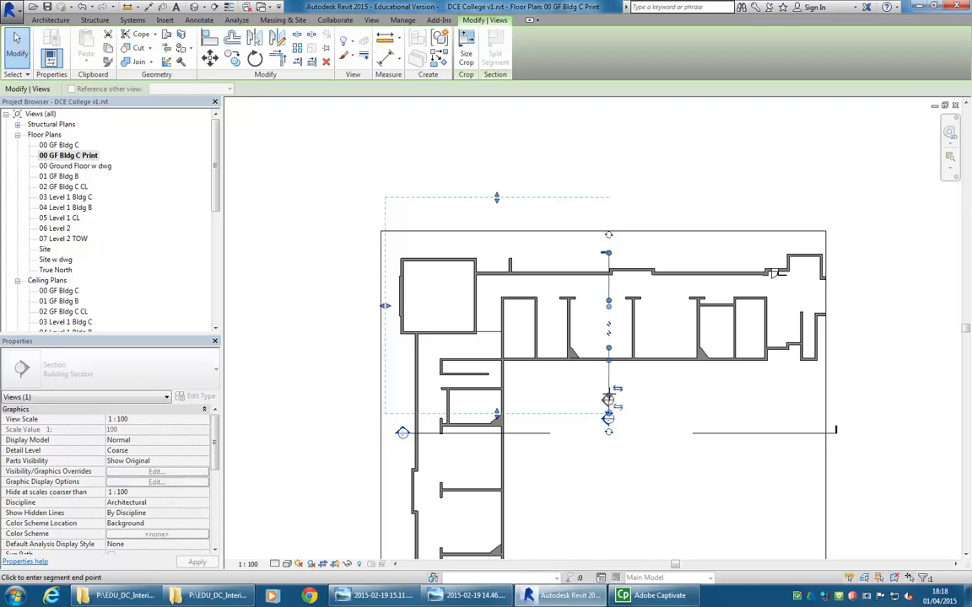
Widen the gap in the vertical section line, leaving only short stubs at its tail and head.
scroll(601, 338, "up", 2)
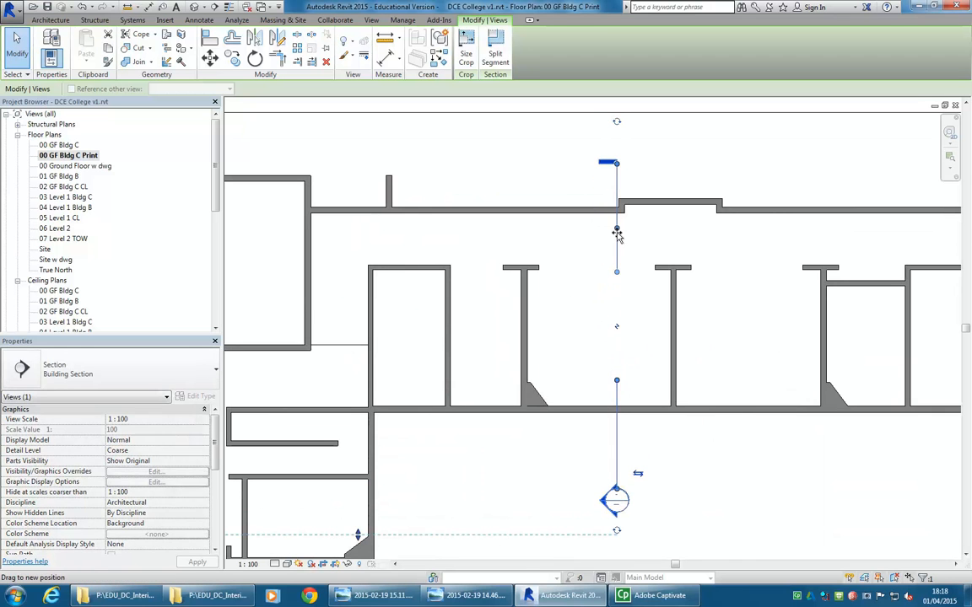
middle_click_drag(609, 457, 620, 414)
scroll(621, 416, "up", 1)
left_click_drag(631, 456, 630, 388)
left_click_drag(630, 245, 630, 312)
scroll(575, 307, "down", 2)
left_click(537, 375)
scroll(549, 356, "down", 1)
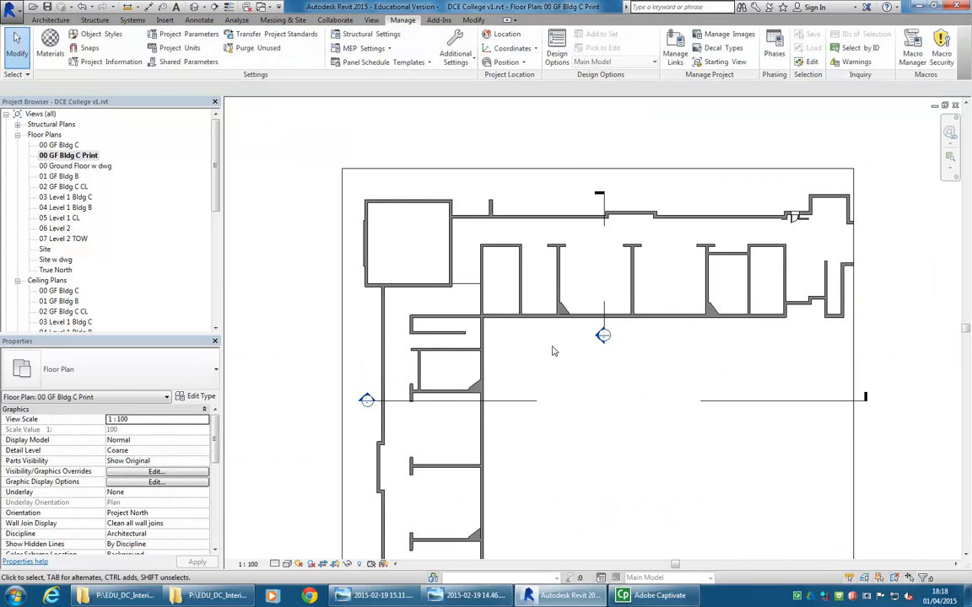
Widen the gap in the horizontal section line, leaving only short stubs at its west head and east tail.
left_click(714, 407)
left_click_drag(726, 400, 812, 400)
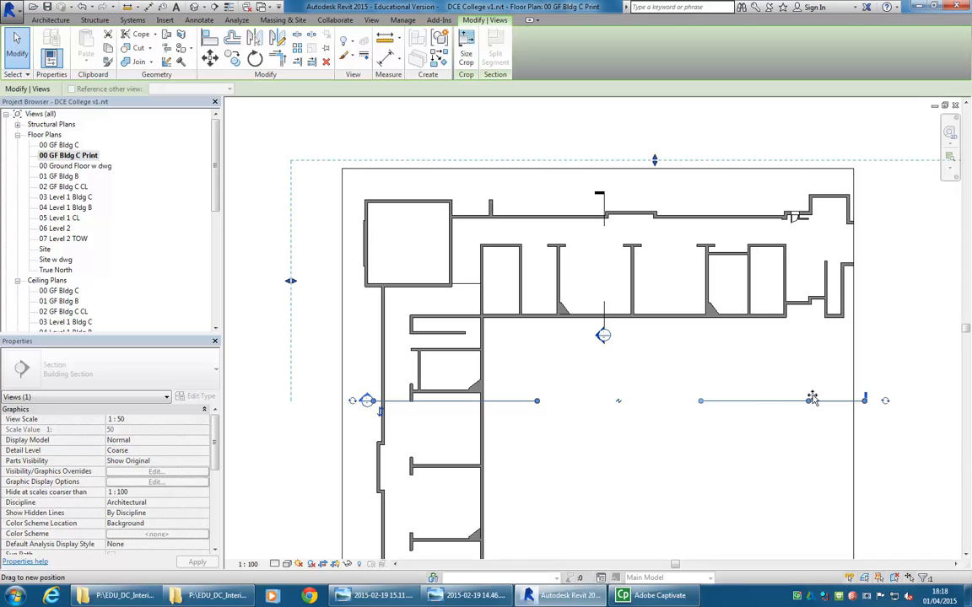
left_click_drag(536, 400, 398, 414)
scroll(396, 412, "up", 2)
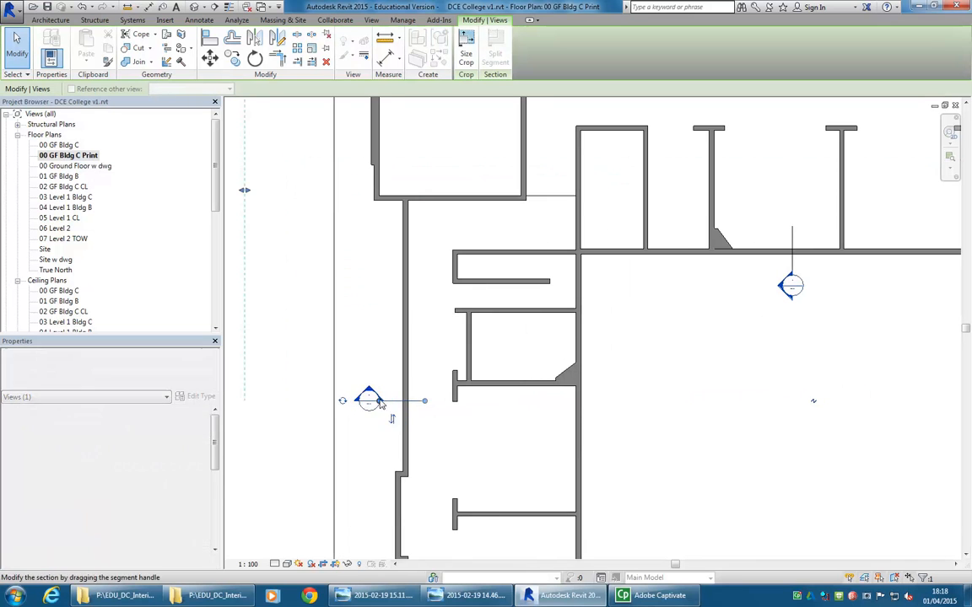
left_click(643, 358)
scroll(582, 432, "down", 4)
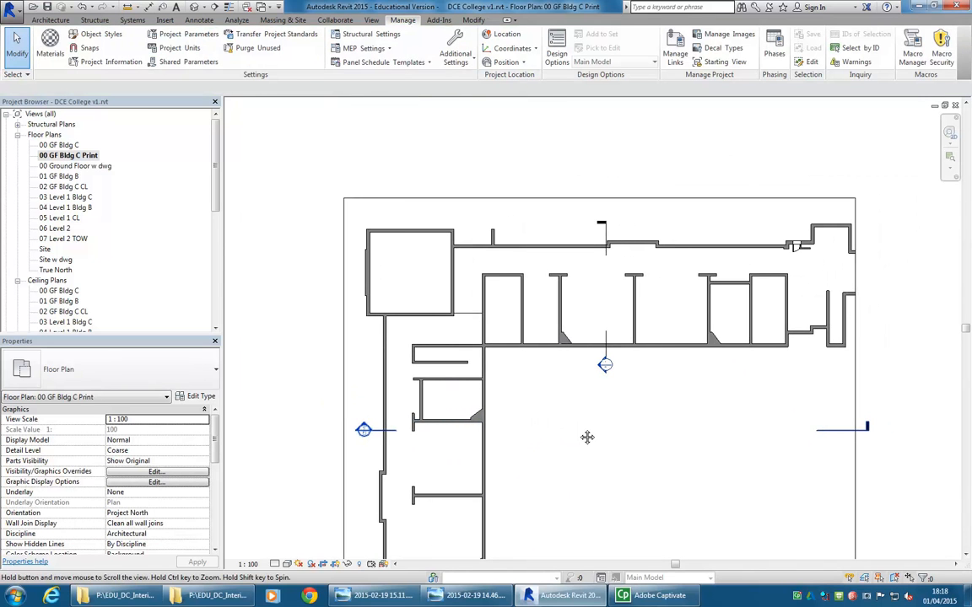
Set the coarse scale fill color of the Generic 300mm Wall type to Black, using the long north exterior wall.
scroll(498, 249, "up", 3)
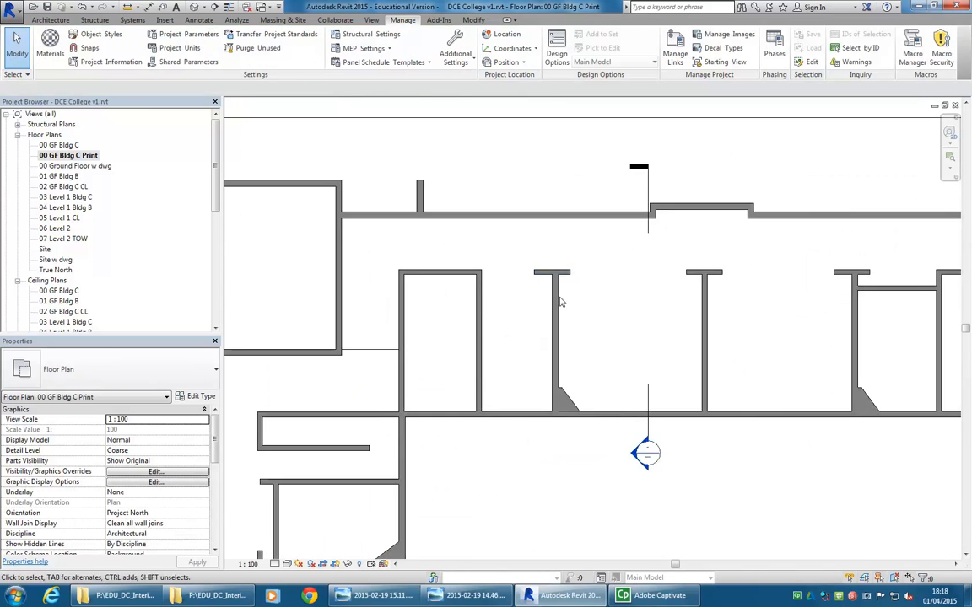
left_click(498, 263)
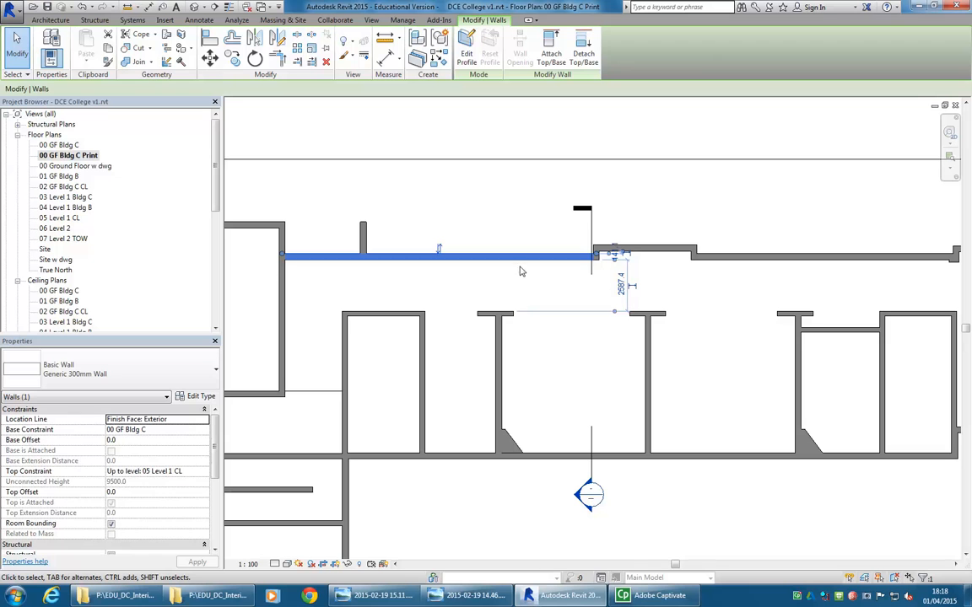
left_click(202, 397)
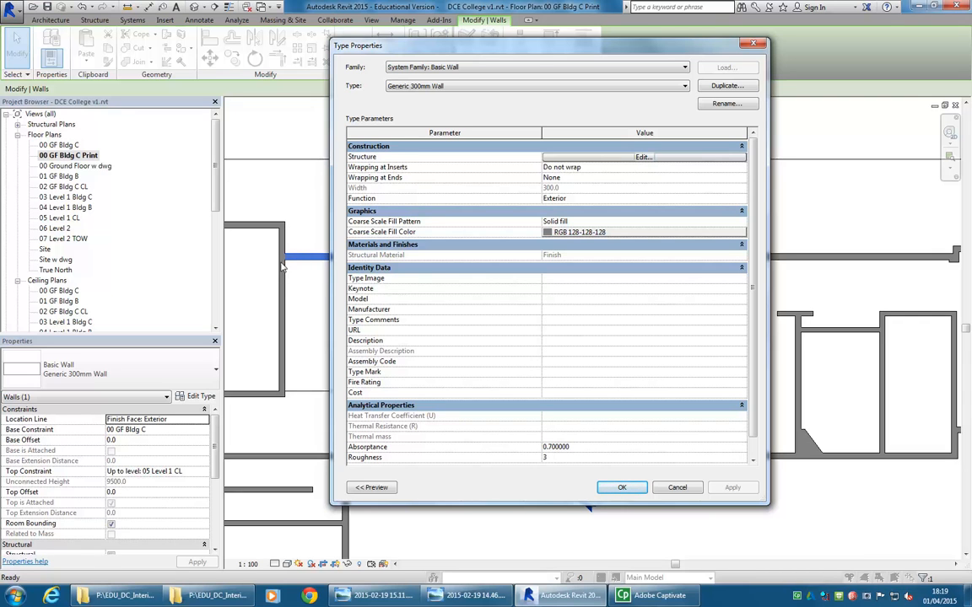
left_click(628, 231)
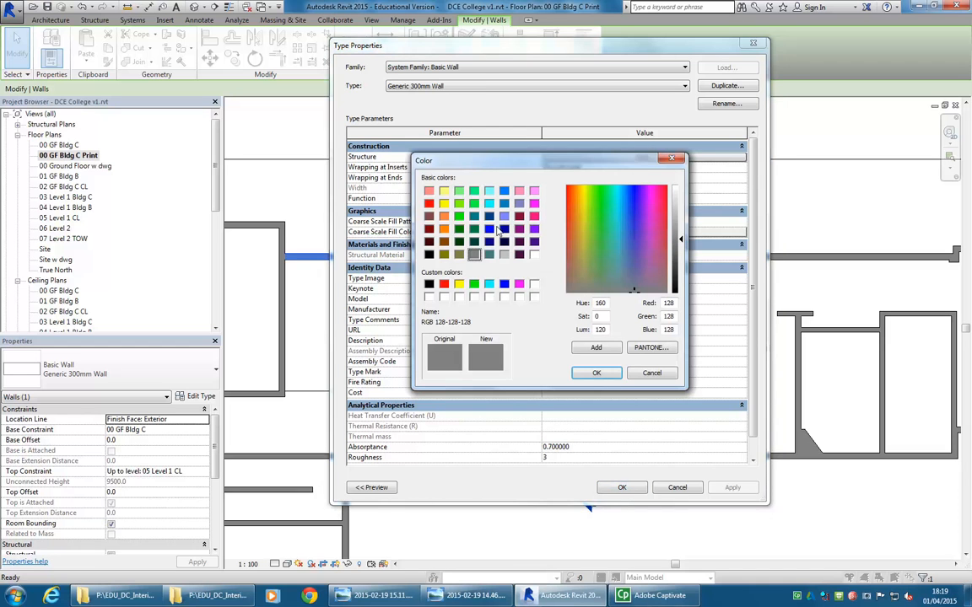
left_click(429, 255)
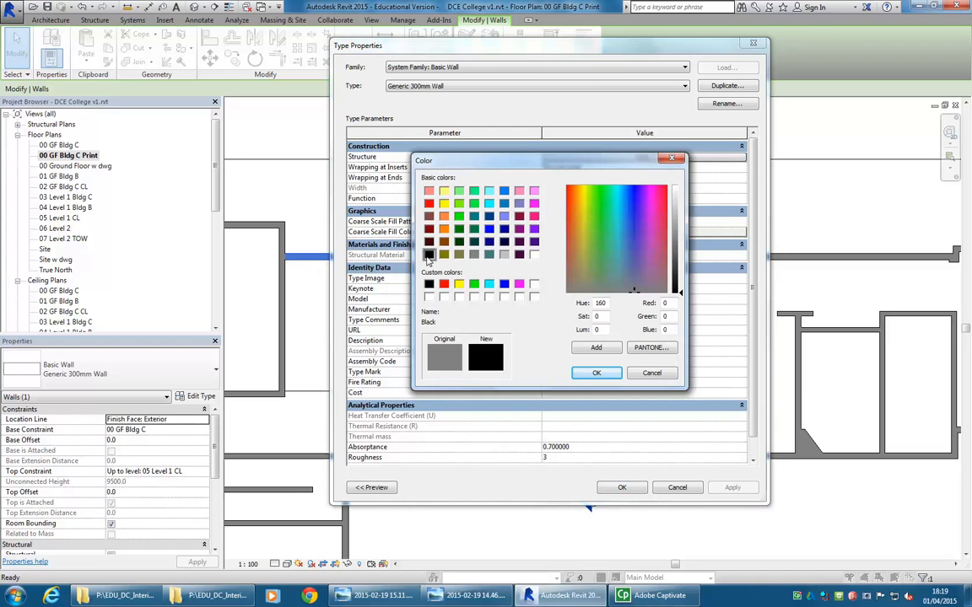
left_click(581, 373)
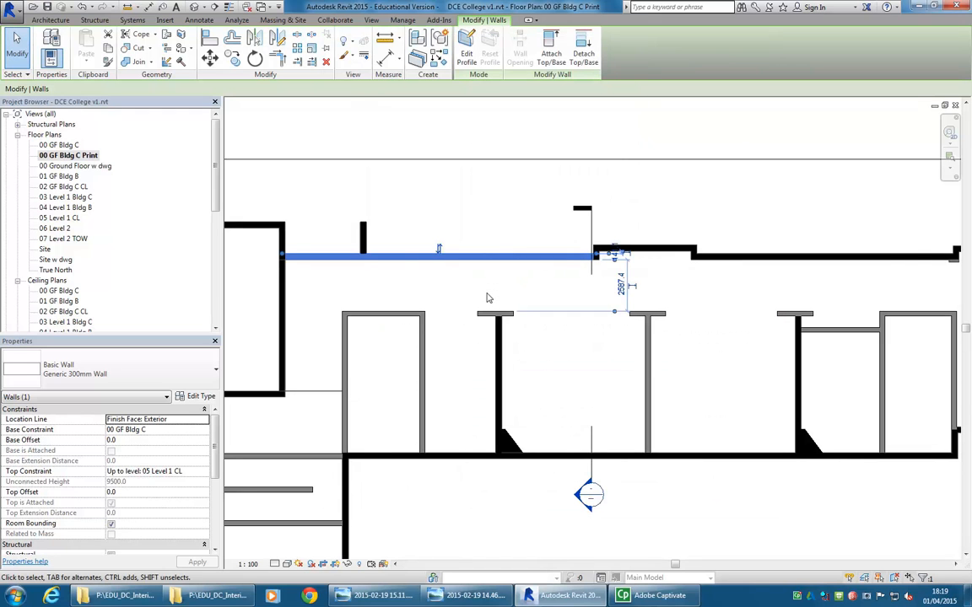
Set the coarse scale fill color of the Generic 250mm Wall type to Black, using a room partition in the north wing.
scroll(557, 277, "down", 2)
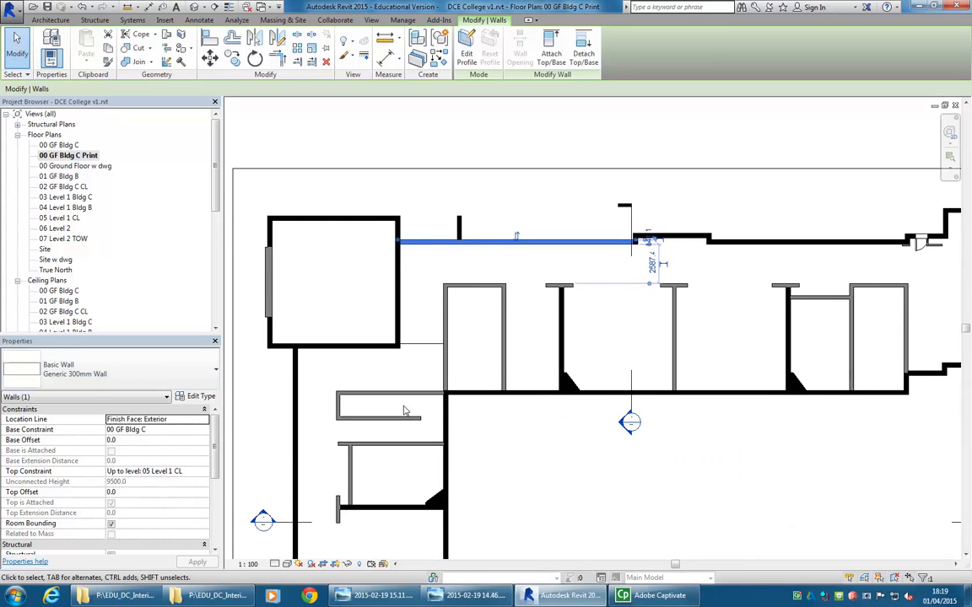
scroll(403, 304, "up", 2)
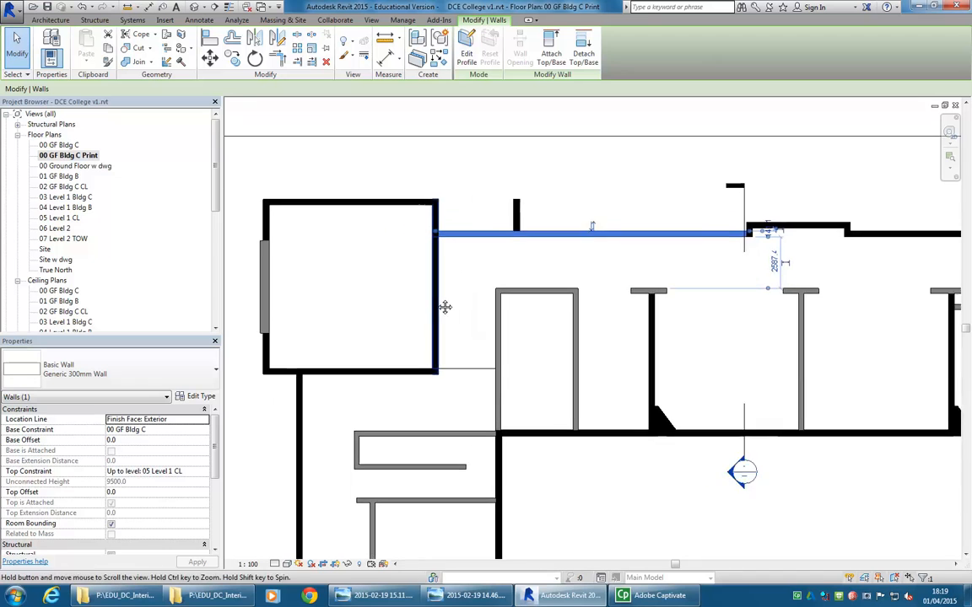
left_click(512, 331)
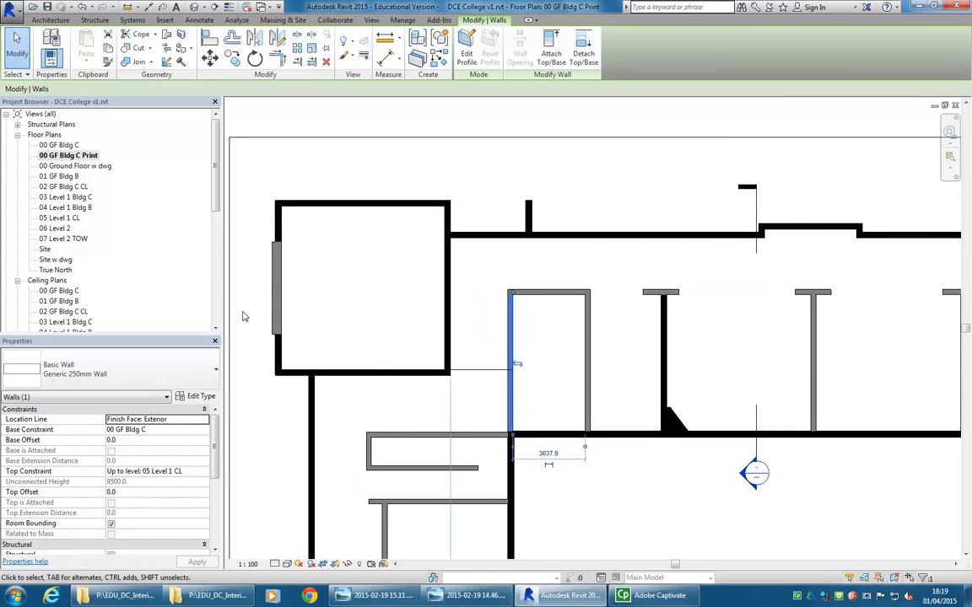
left_click(200, 396)
left_click(574, 234)
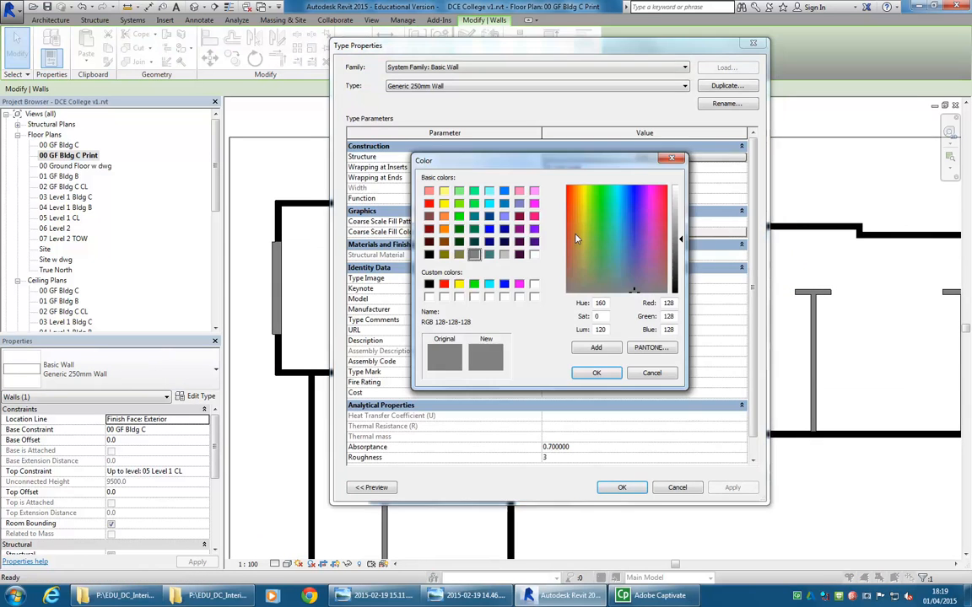
left_click(430, 254)
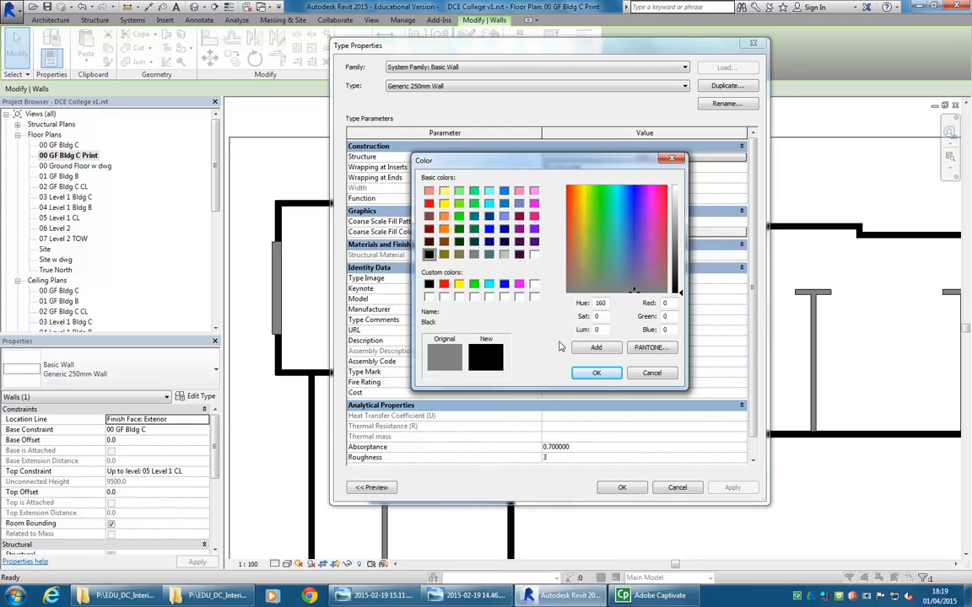
left_click(597, 373)
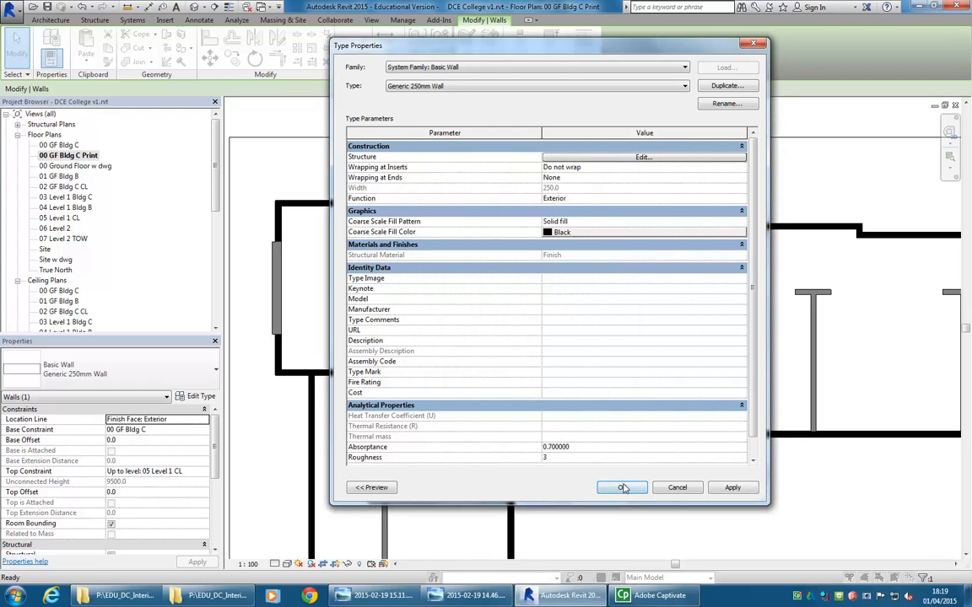
left_click(622, 488)
Set the coarse scale fill color of the Generic 450mm Wall type to Black, using the thick west wall of the corner room.
middle_click_drag(347, 293, 448, 286)
left_click(413, 291)
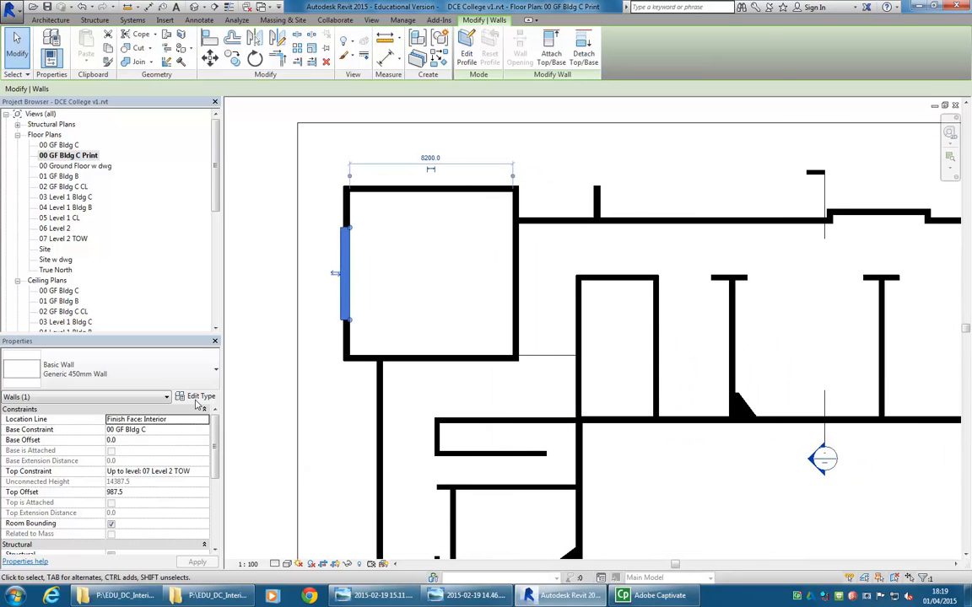
left_click(200, 396)
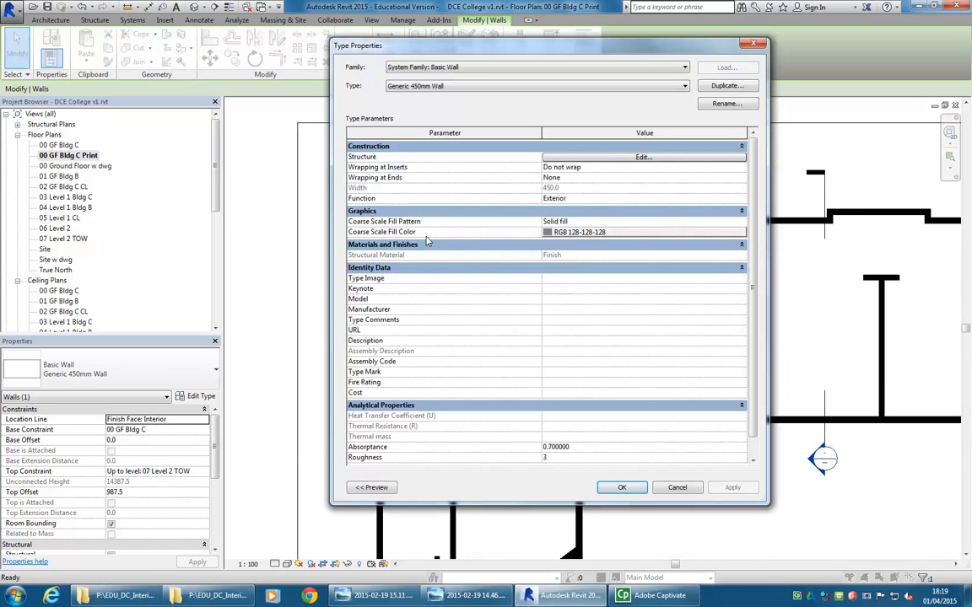
left_click(561, 232)
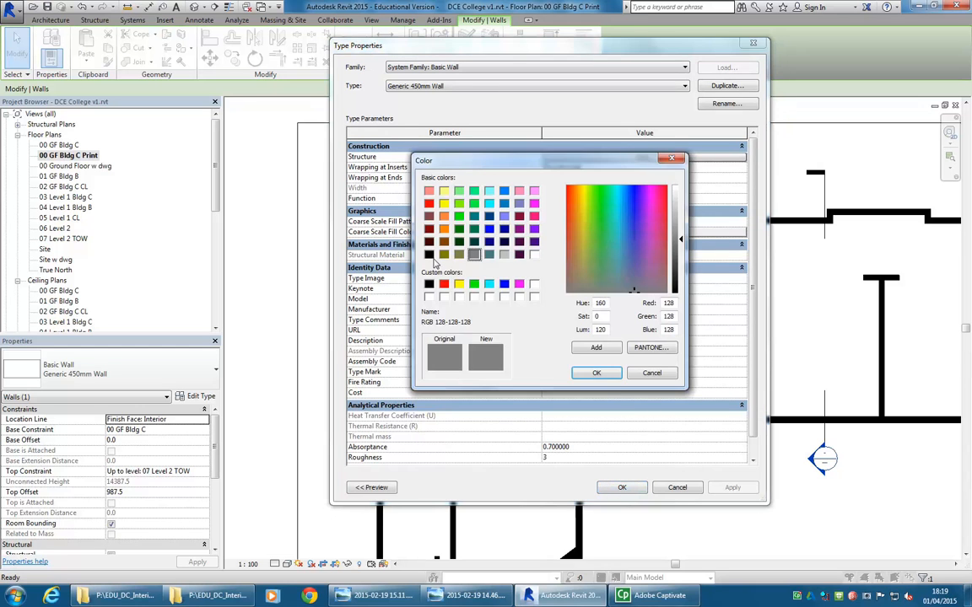
left_click(429, 254)
left_click(596, 373)
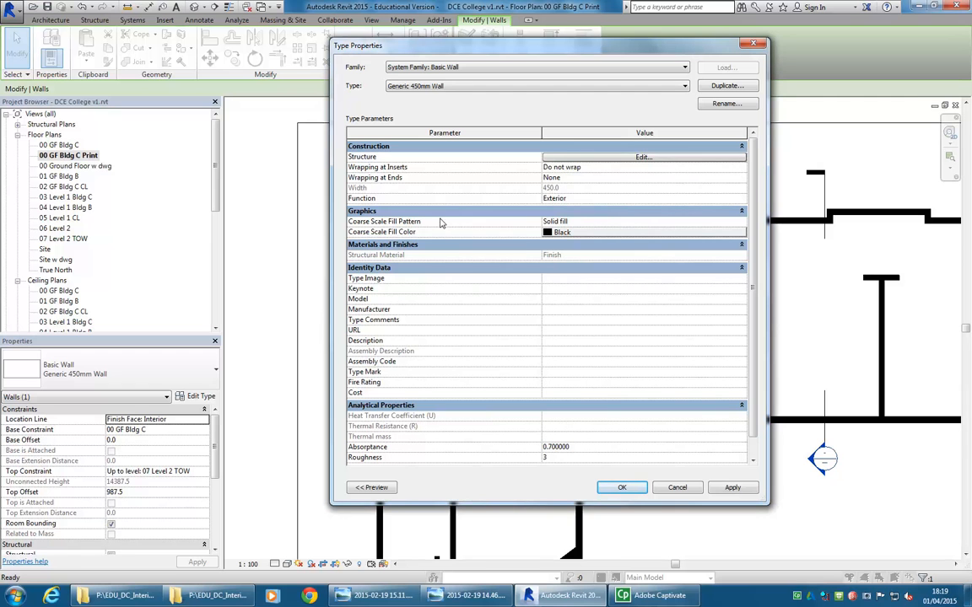
left_click(611, 488)
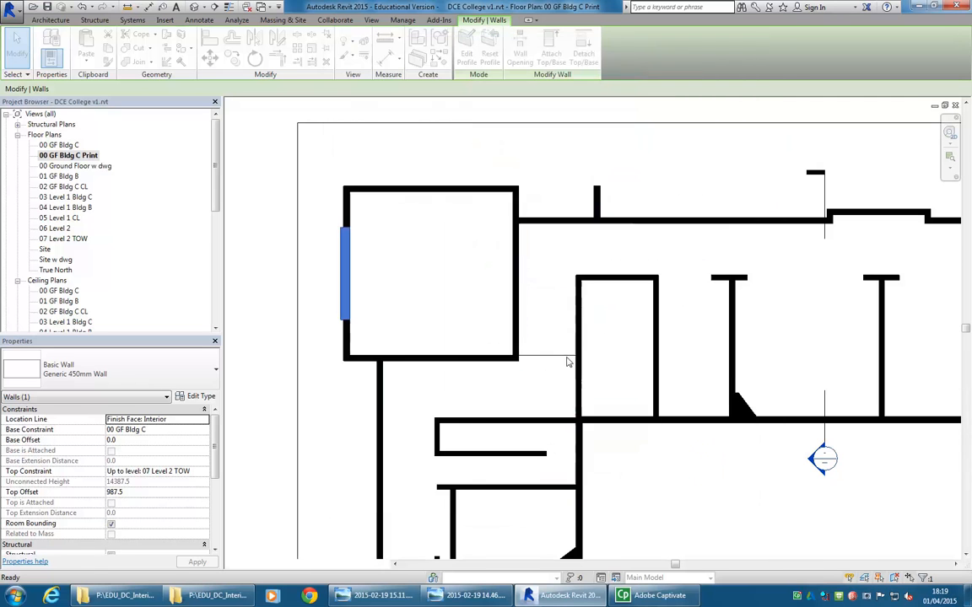
Shift the door in the north wing's northeast wall slightly west so its swing clears the adjoining thin wall.
scroll(551, 274, "down", 4)
middle_click_drag(551, 273, 473, 217)
scroll(628, 376, "down", 1)
left_click(628, 381)
scroll(628, 381, "down", 1)
middle_click_drag(627, 380, 564, 319)
scroll(736, 187, "up", 6)
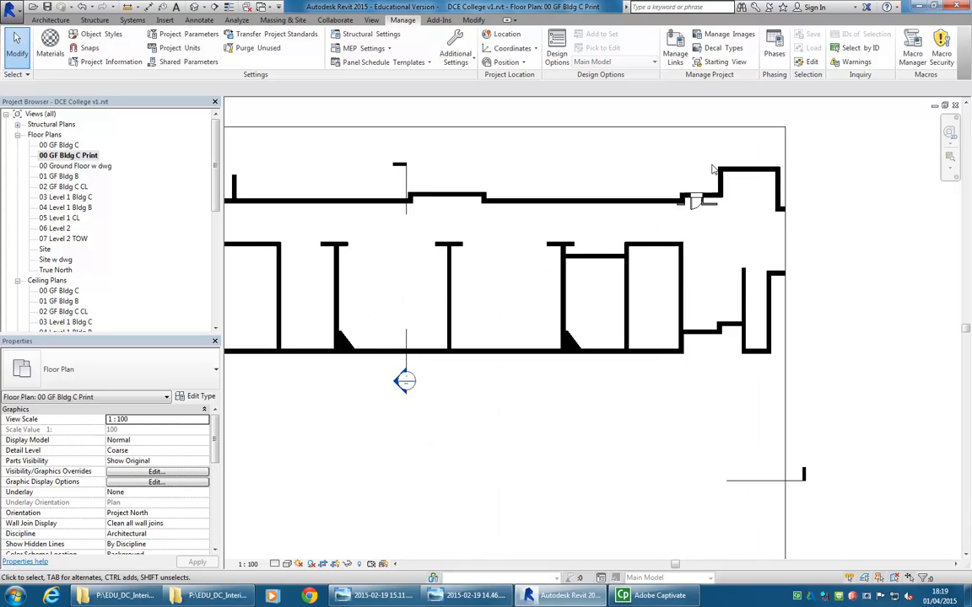
middle_click_drag(684, 205, 693, 371)
scroll(693, 371, "up", 1)
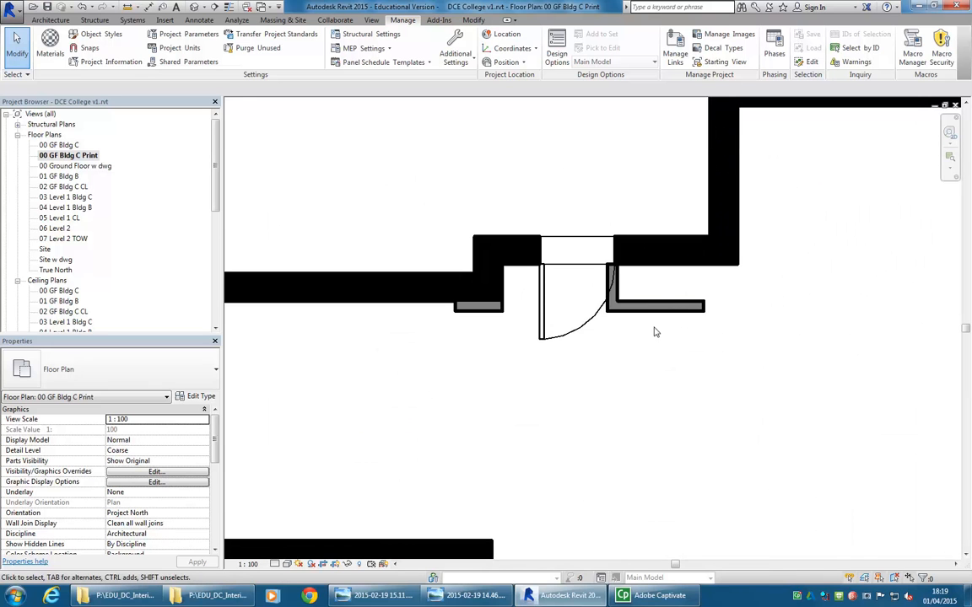
left_click_drag(594, 309, 575, 309)
Set the coarse scale fill color of the Generic 110mm Wall type to Black, using the thin wall beside the northeast door.
left_click(619, 294)
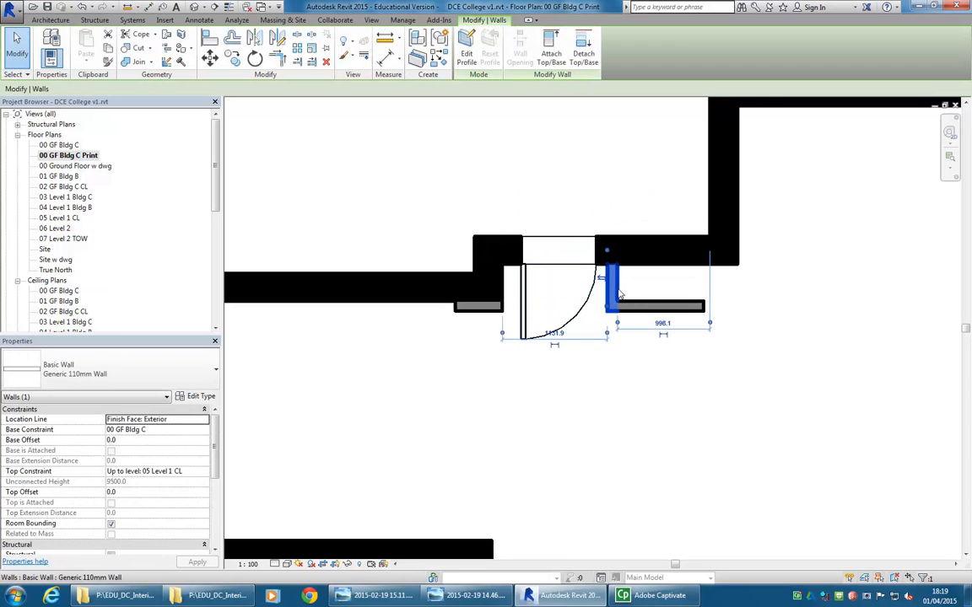
left_click(199, 397)
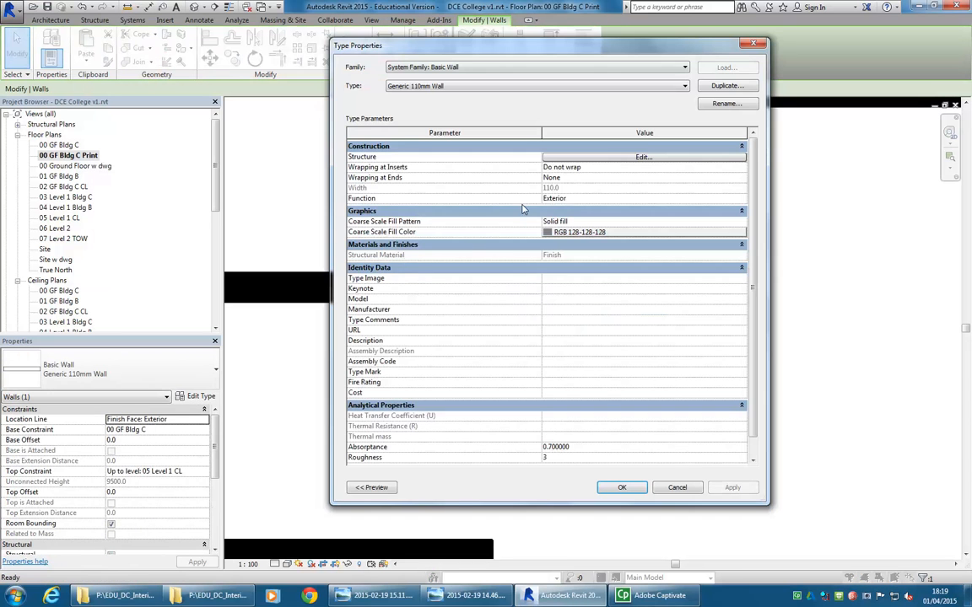
left_click(579, 233)
left_click(429, 254)
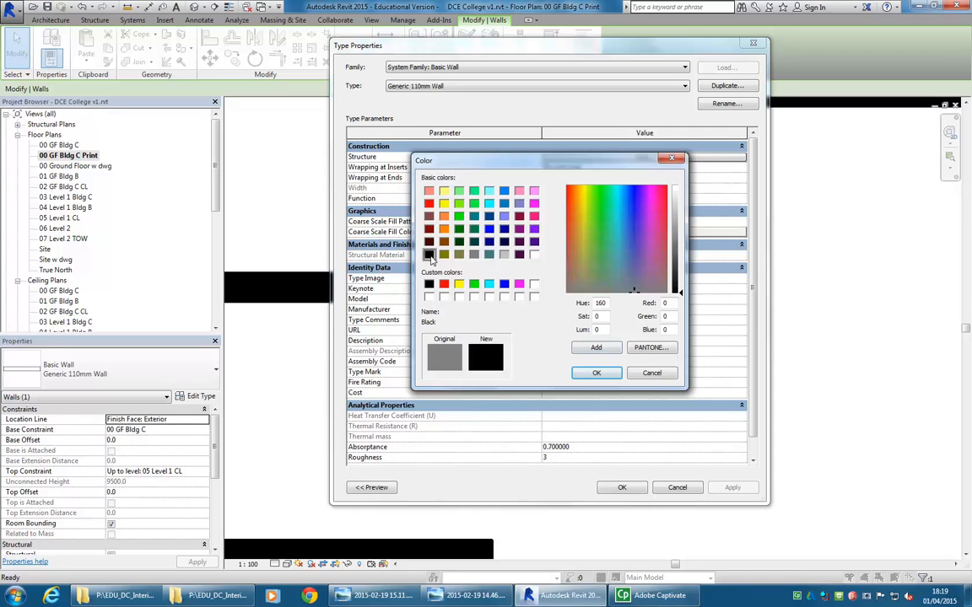
left_click(594, 373)
left_click(622, 488)
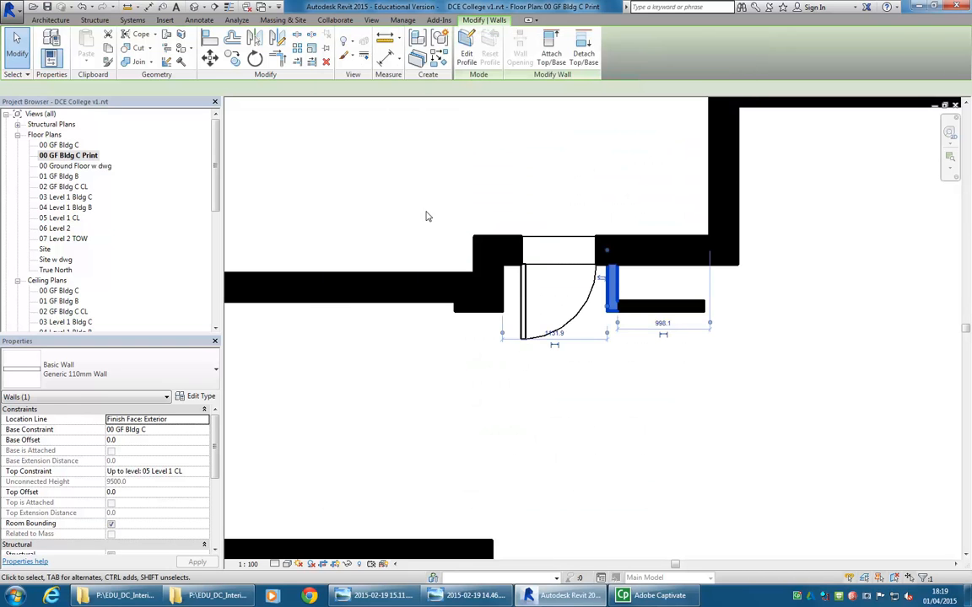
key("Escape")
Hide the crop region of the ground floor print view.
scroll(414, 187, "down", 3)
middle_click_drag(414, 186, 820, 214)
scroll(822, 222, "down", 3)
middle_click_drag(610, 228, 624, 189)
scroll(624, 189, "down", 4)
middle_click_drag(624, 287, 581, 289)
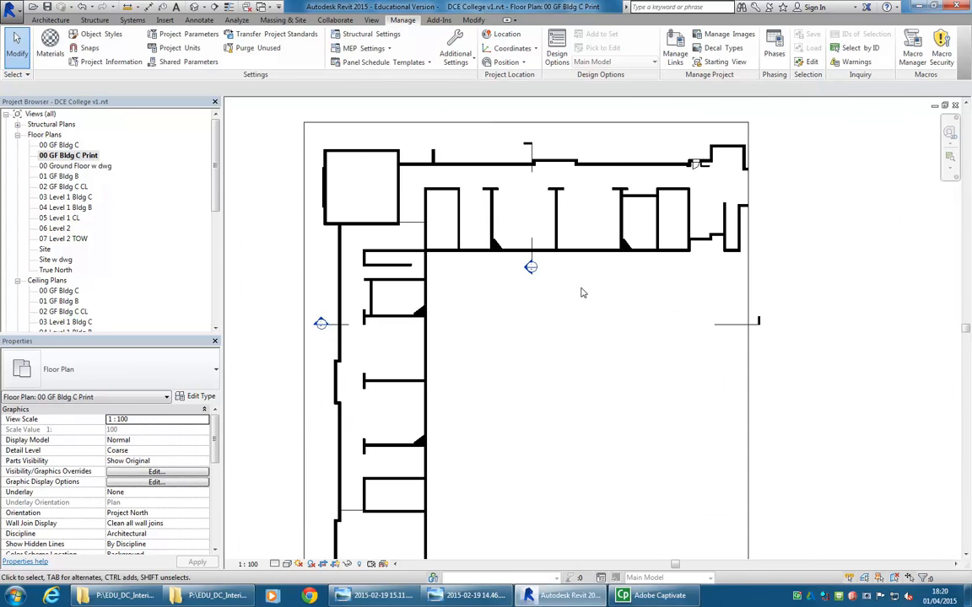
scroll(572, 285, "down", 2)
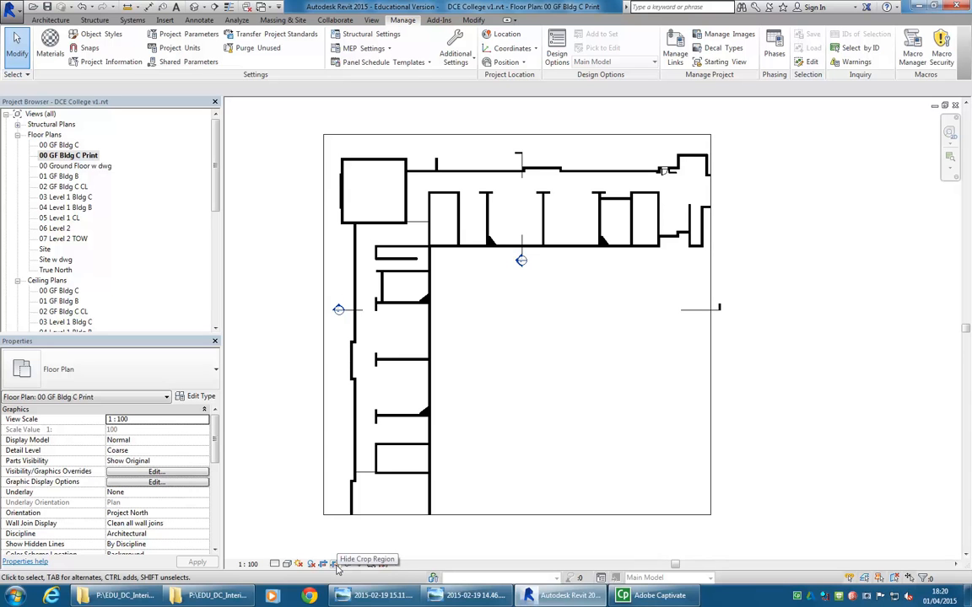
left_click(335, 565)
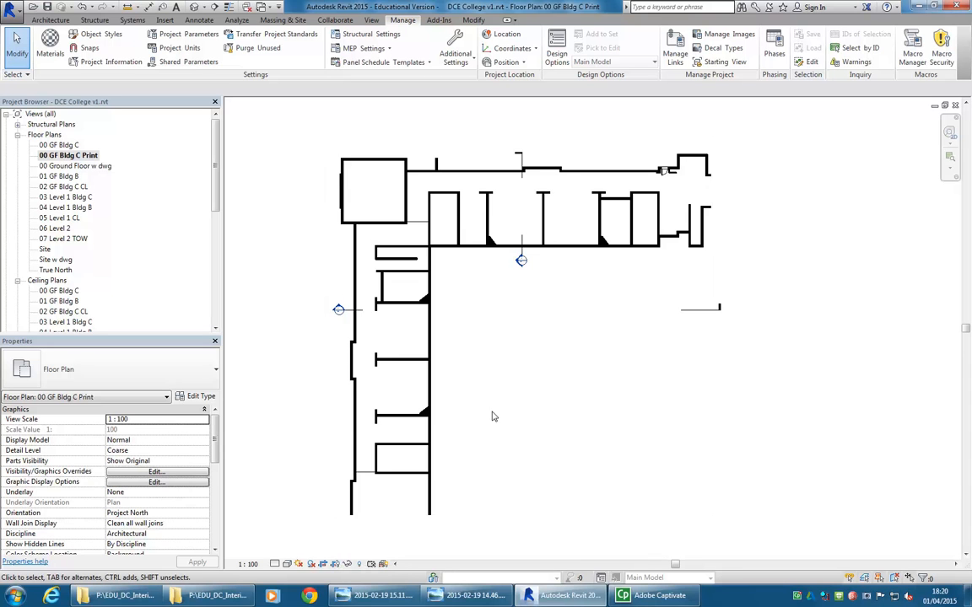
middle_click_drag(518, 423, 500, 418)
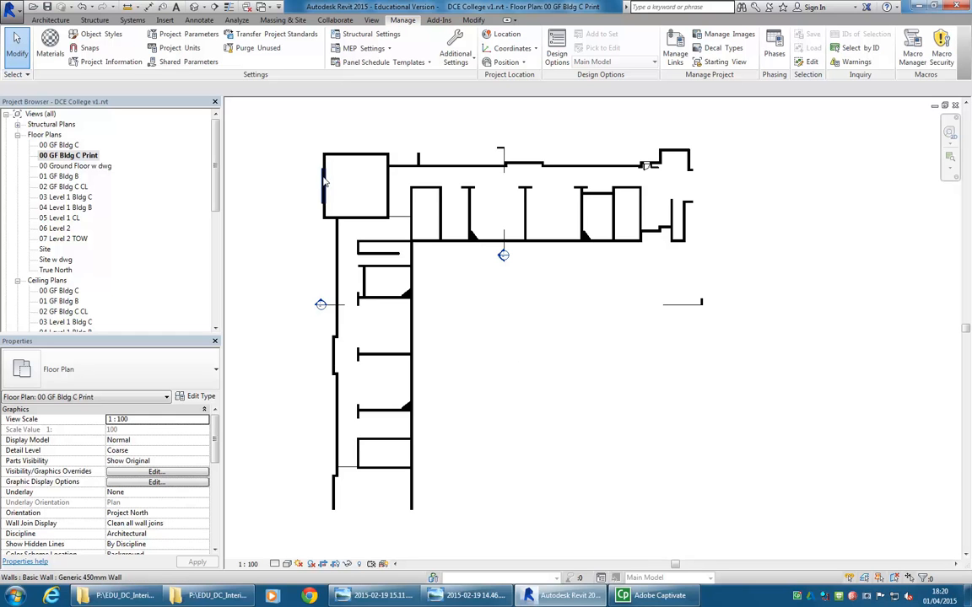
scroll(529, 290, "down", 1)
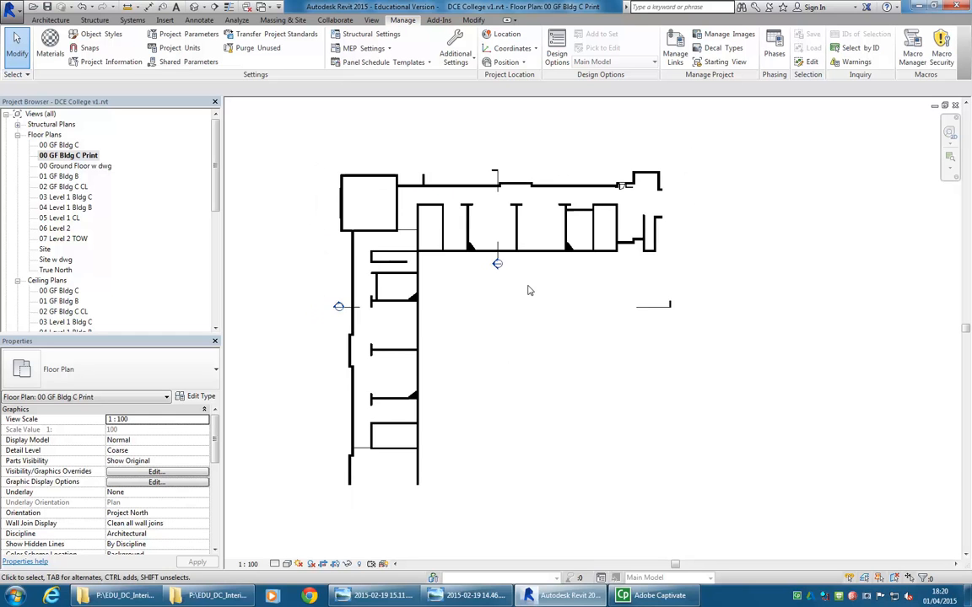
left_click(335, 570)
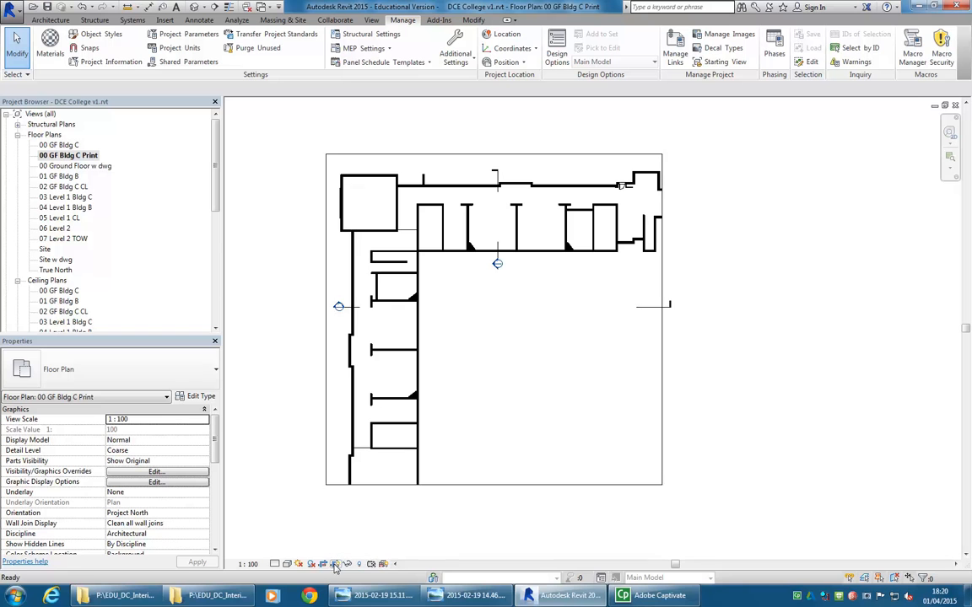
left_click(335, 569)
Review the coarse scale fill pattern and color in the type properties of a Generic 300mm partition in the north wing.
scroll(507, 277, "up", 5)
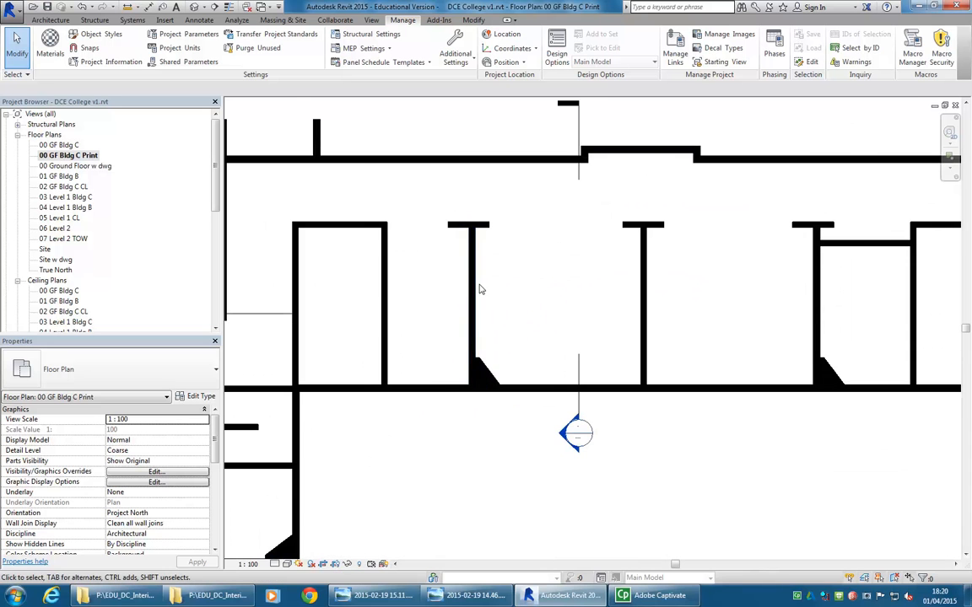
scroll(478, 285, "up", 1)
left_click(472, 291)
scroll(523, 312, "up", 1)
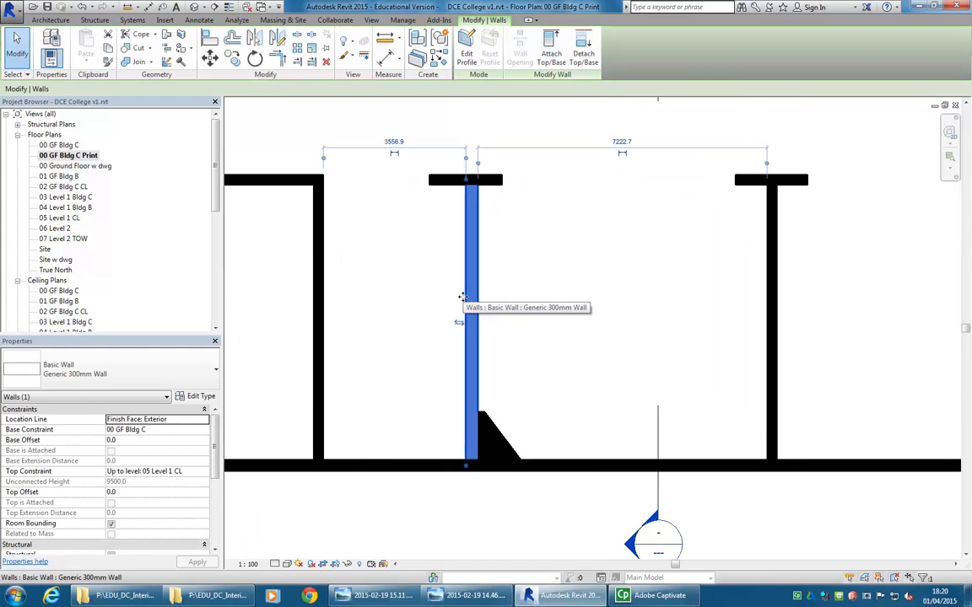
left_click(199, 396)
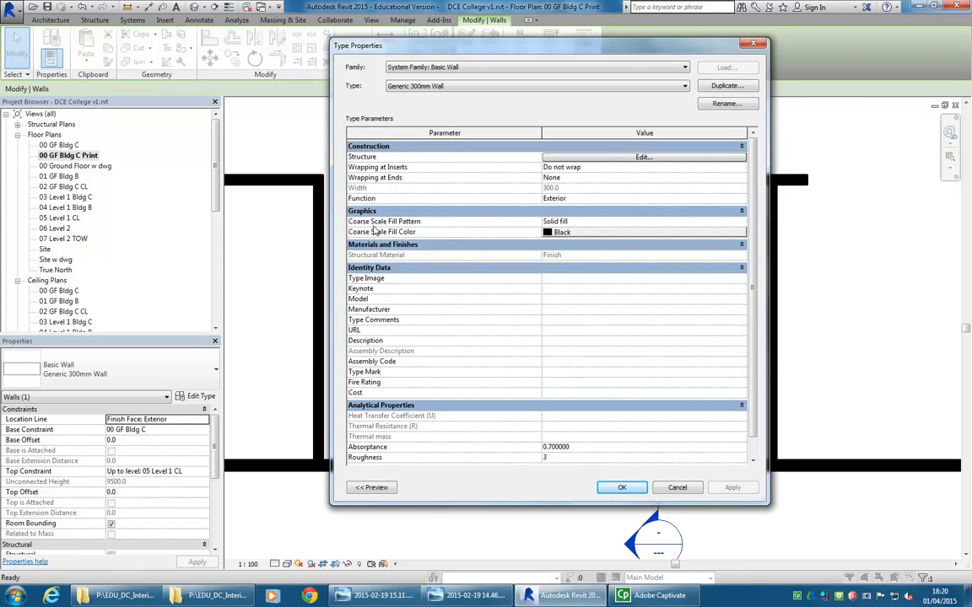
left_click(641, 487)
left_click(677, 311)
Set the detail level of the print view to Fine.
scroll(676, 310, "up", 2)
scroll(670, 307, "down", 2)
left_click(278, 563)
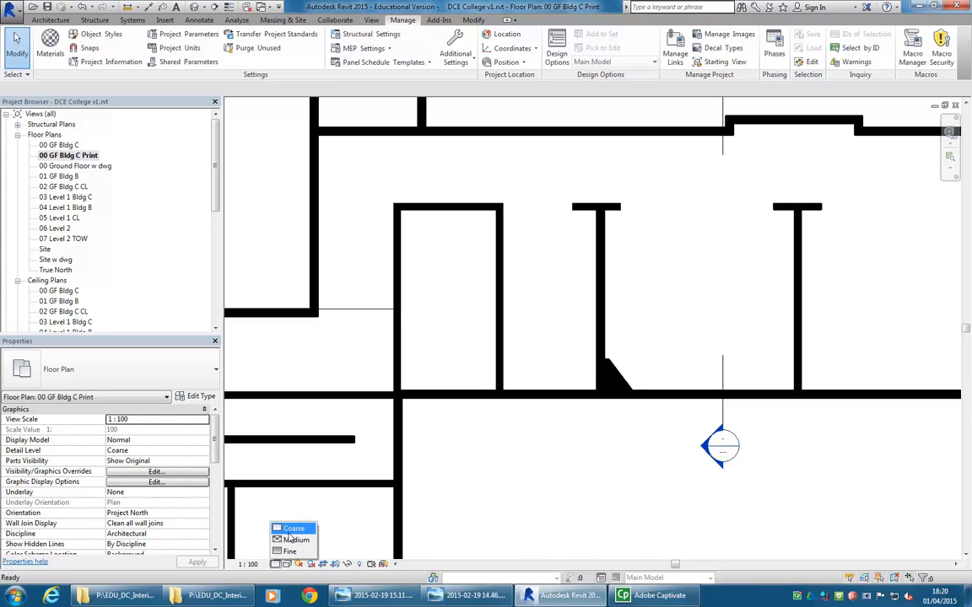
left_click(288, 550)
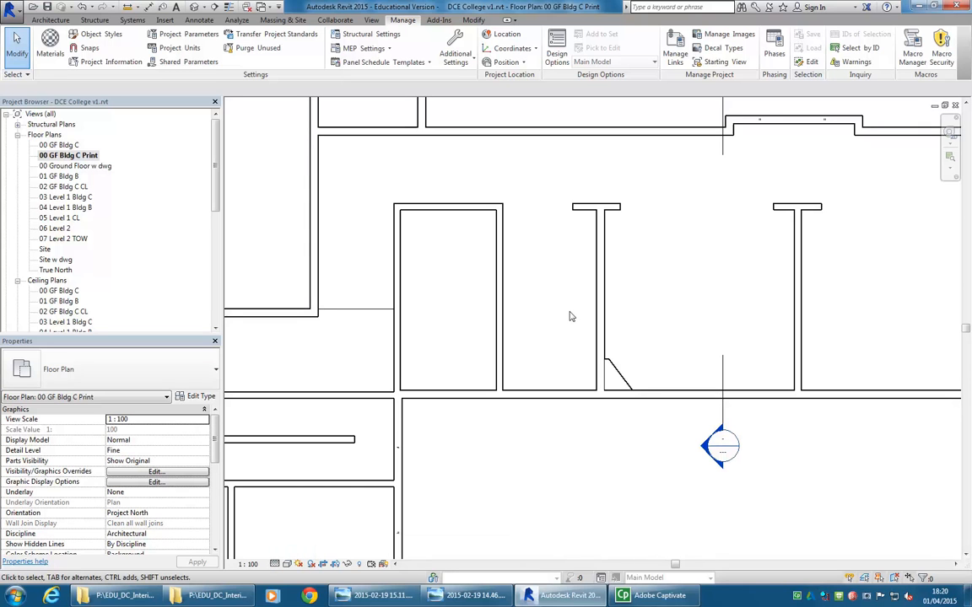
Open the Finish material of the Generic 300mm Wall type's structure layer, using the corner room's east wall.
scroll(463, 297, "down", 1)
middle_click_drag(463, 297, 624, 352)
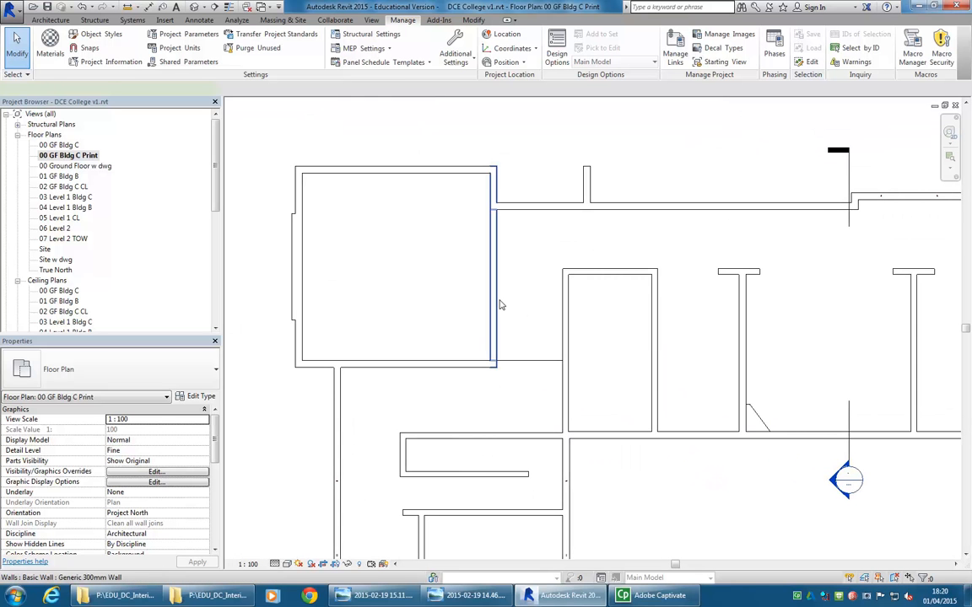
left_click(494, 304)
left_click(200, 396)
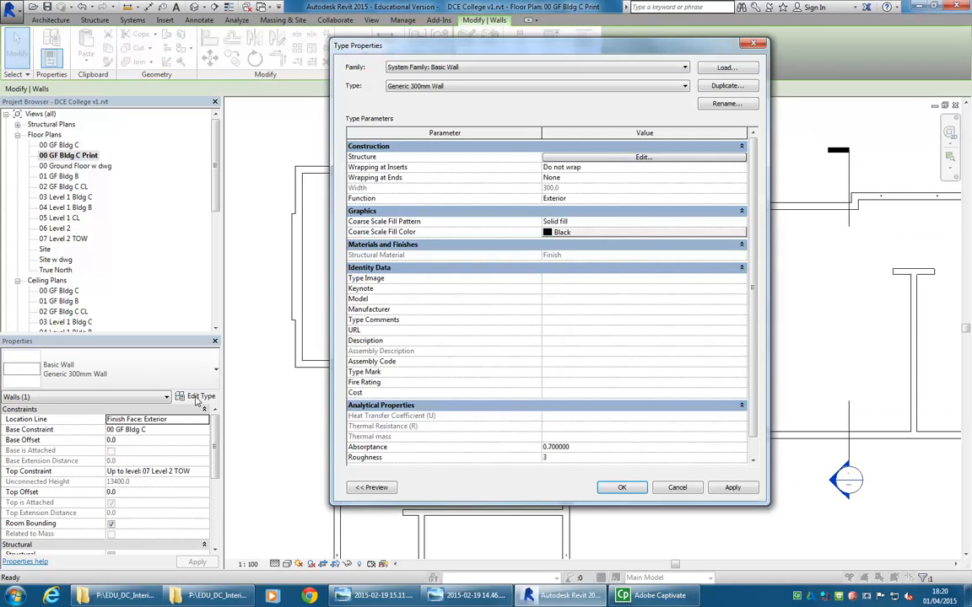
left_click_drag(597, 51, 290, 56)
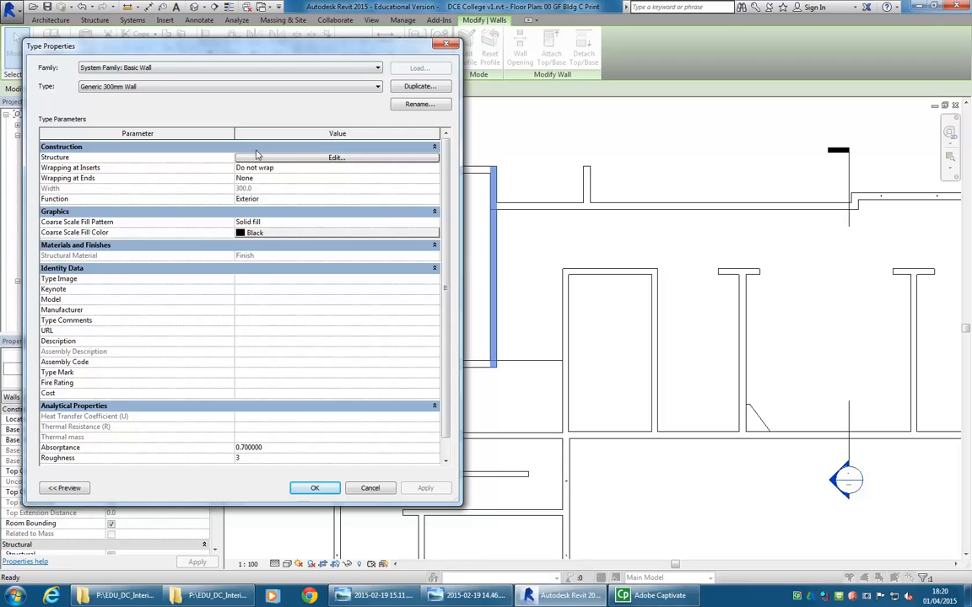
left_click(308, 159)
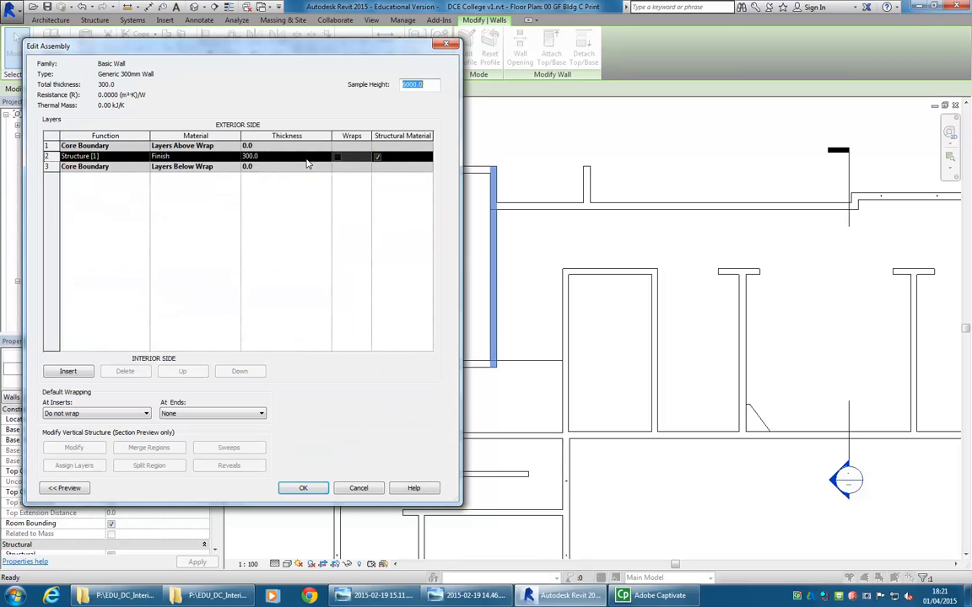
left_click(201, 158)
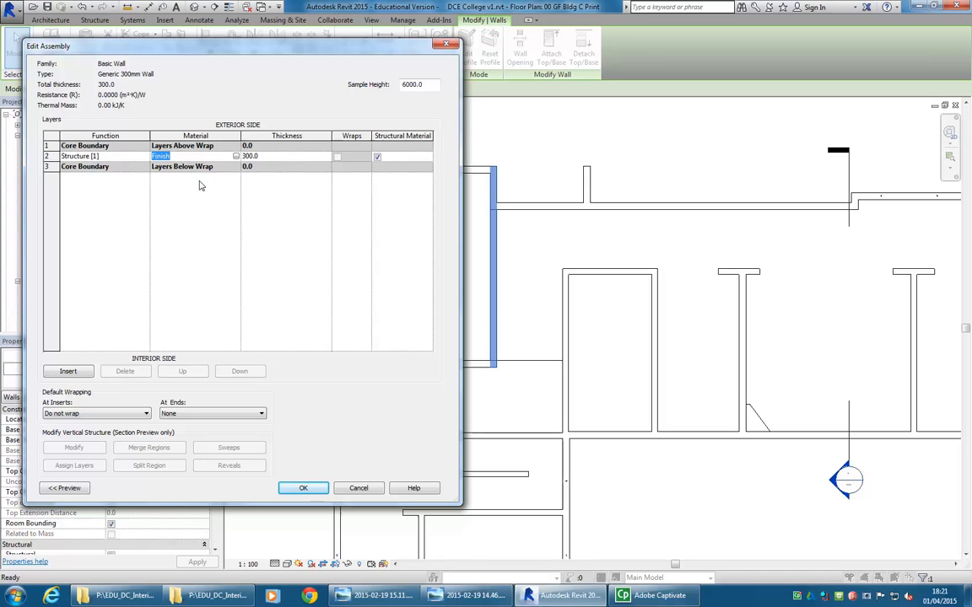
left_click(198, 155)
left_click(236, 157)
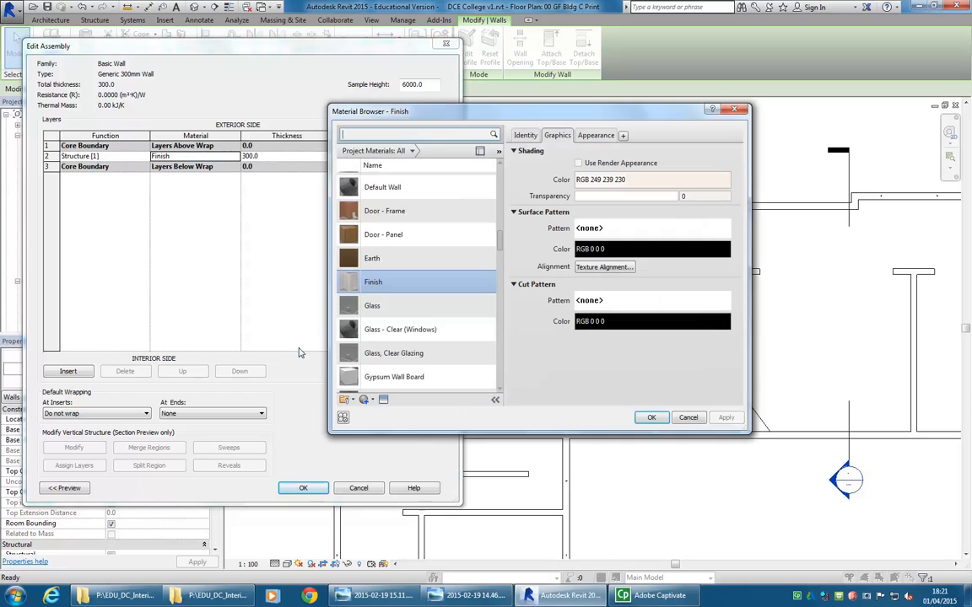
Set the shading color of the Finish material to green, RGB 48 192 84, and apply it to the wall type.
left_click_drag(516, 118, 241, 116)
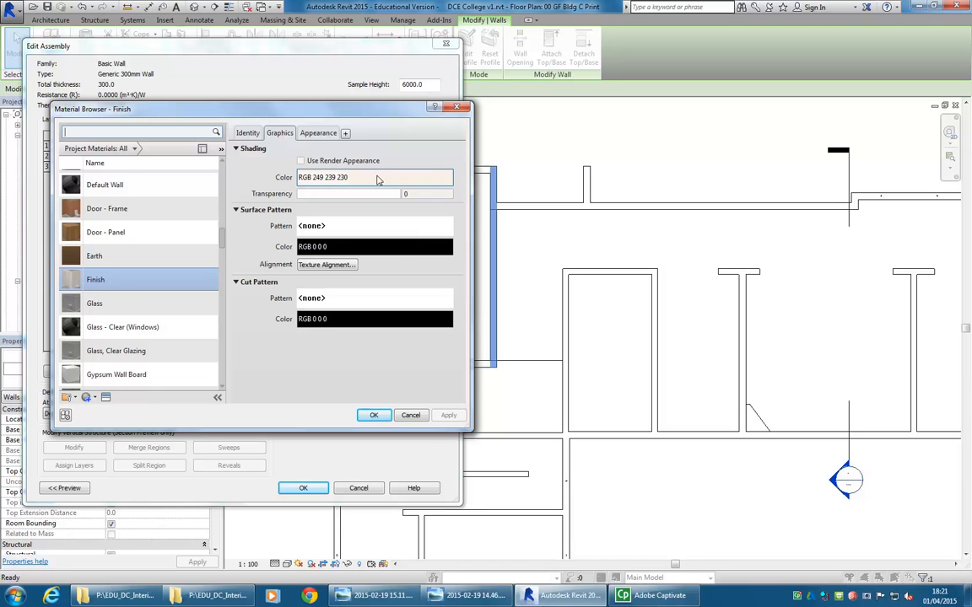
left_click(355, 185)
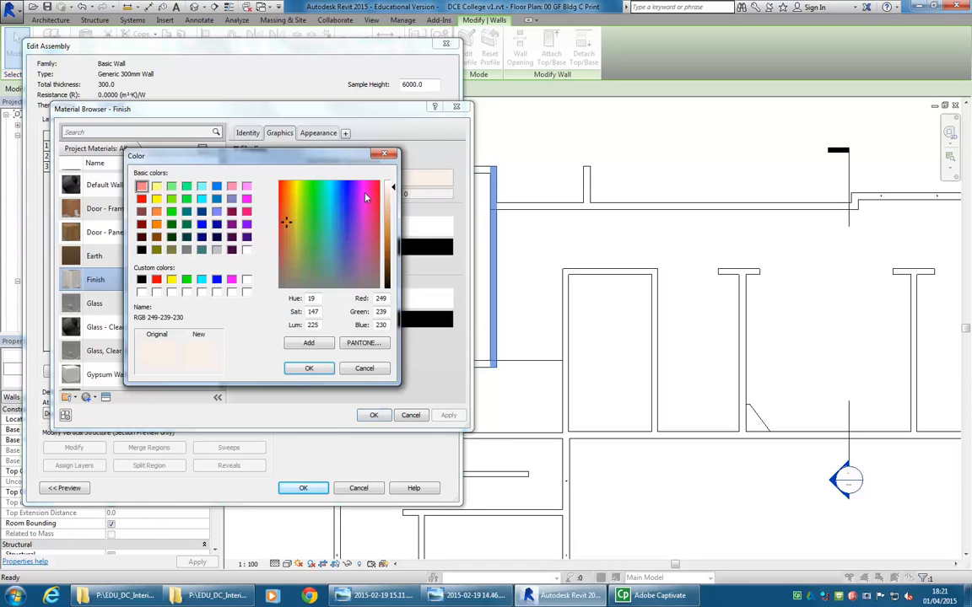
left_click(318, 226)
left_click_drag(392, 226, 392, 240)
left_click(310, 368)
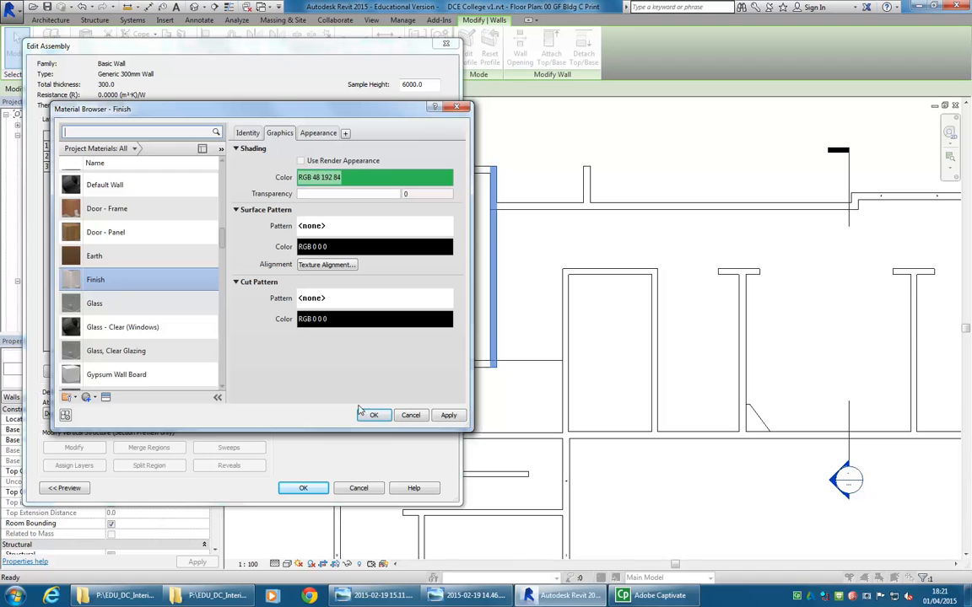
left_click(373, 416)
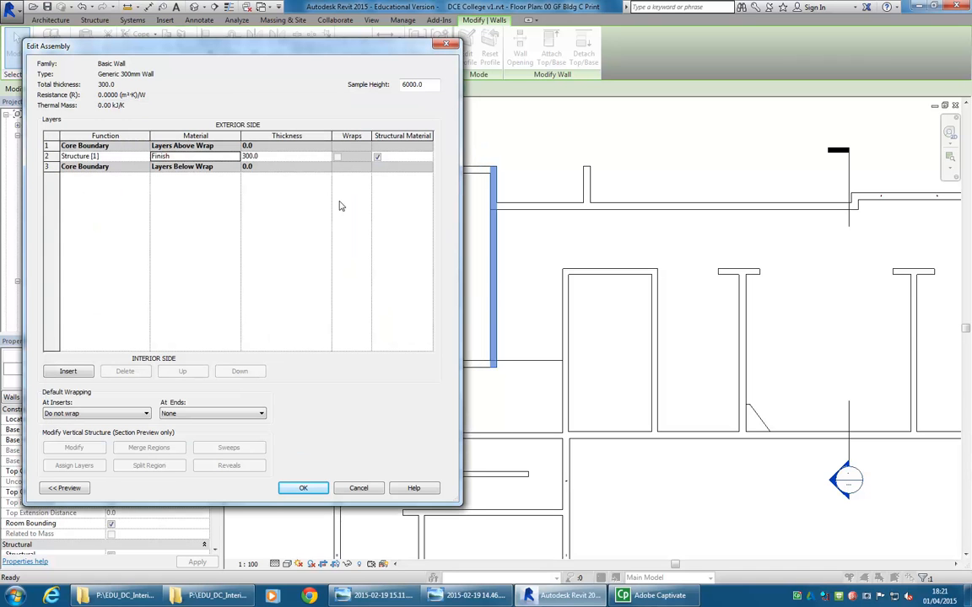
left_click(304, 491)
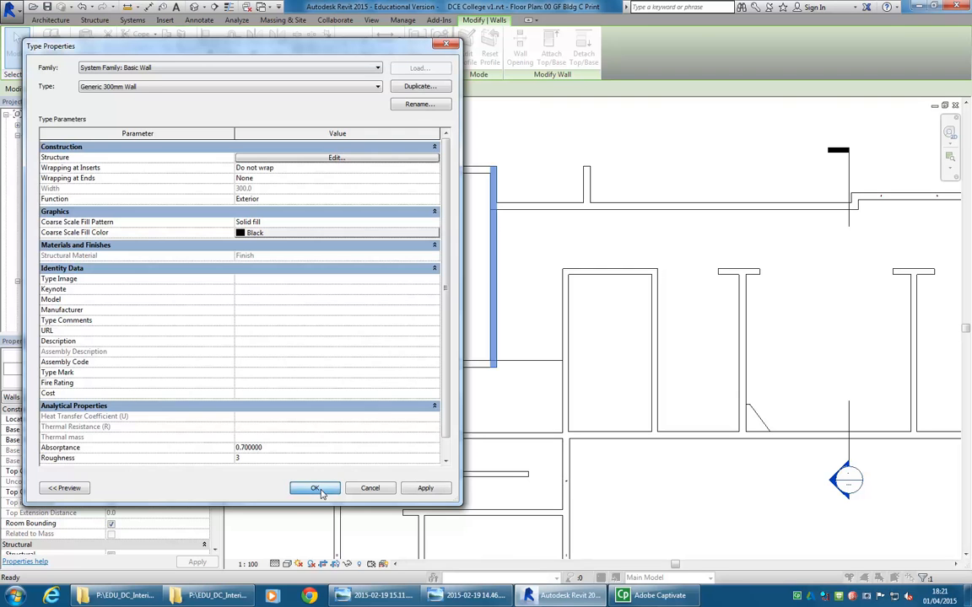
left_click(316, 489)
left_click(633, 477)
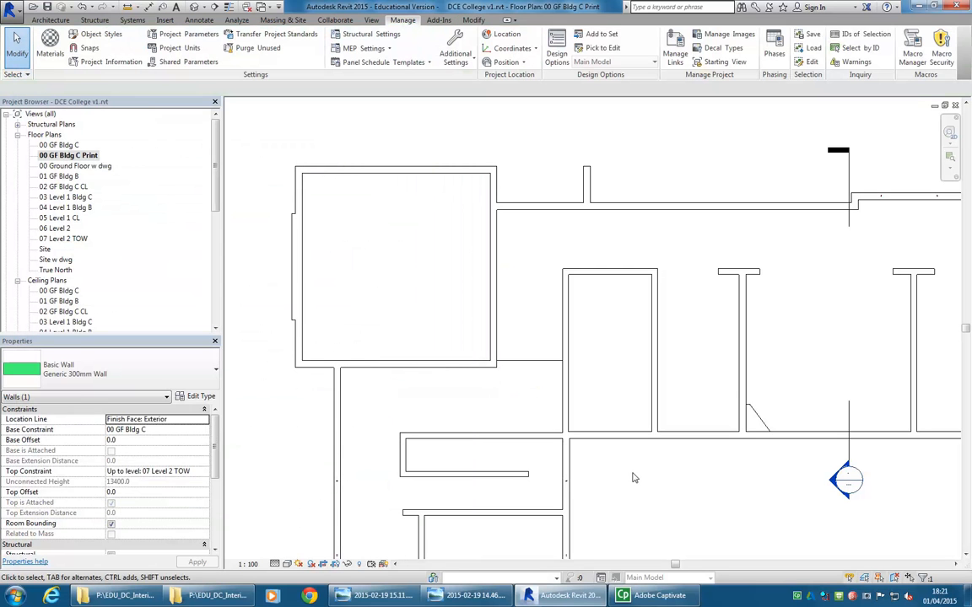
Set the visual style of the print view to Shaded and dismiss the save reminder without saving.
left_click(287, 564)
left_click(299, 518)
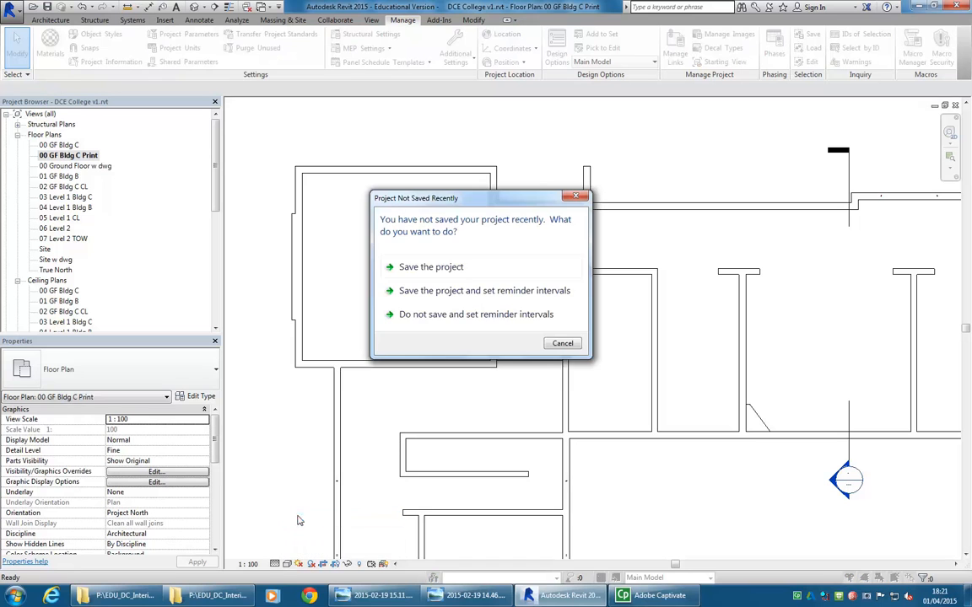
left_click(562, 344)
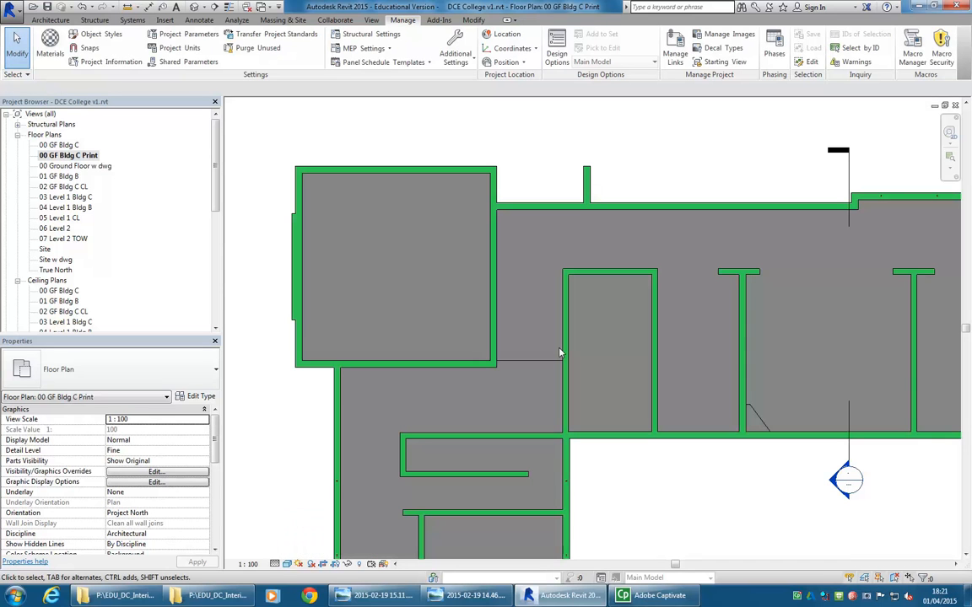
scroll(389, 286, "up", 2)
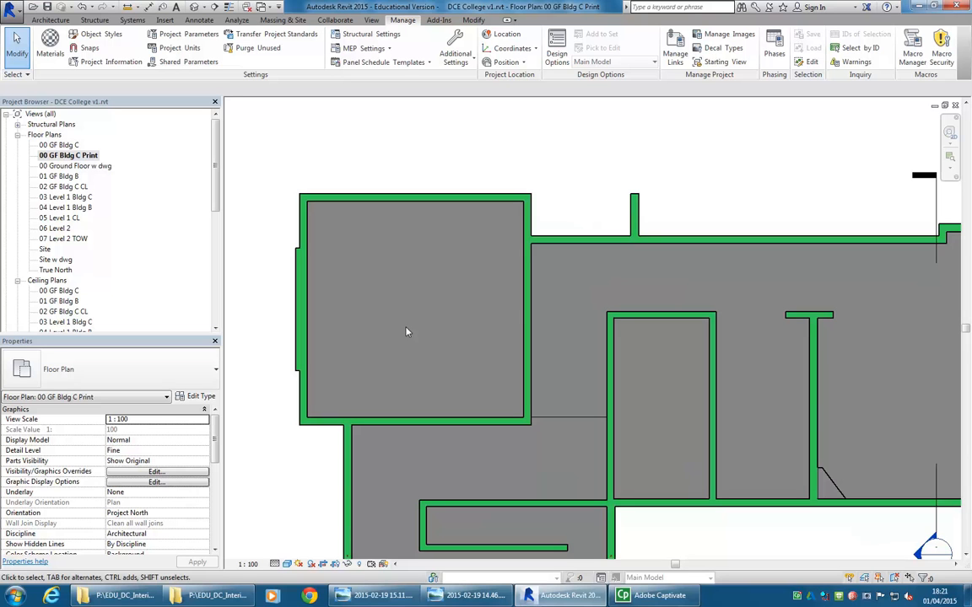
left_click(286, 563)
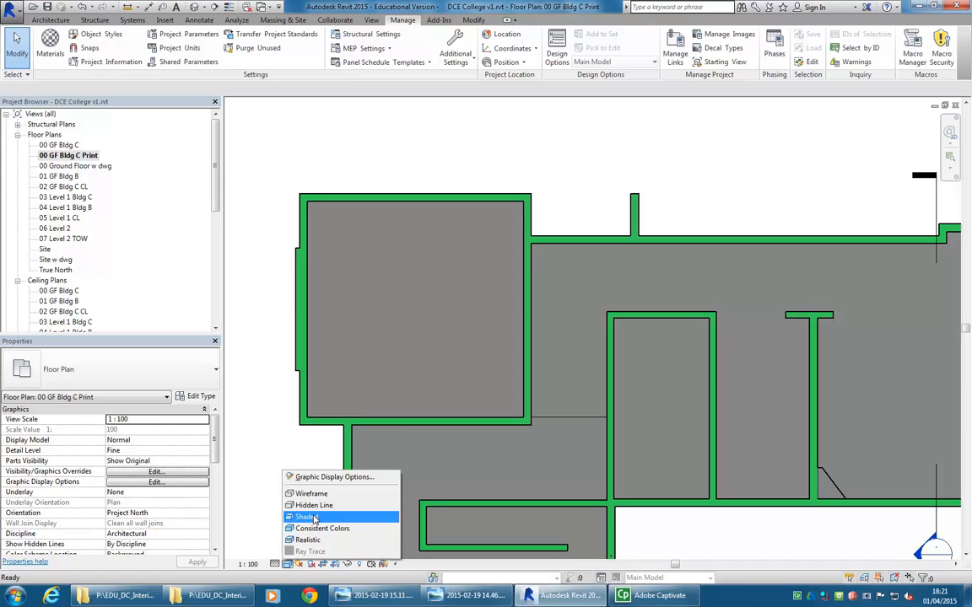
left_click(504, 310)
Inspect the Finish material of the Generic 300mm Wall type's structure layer, using the corner room's east wall, and leave without changes.
left_click(527, 310)
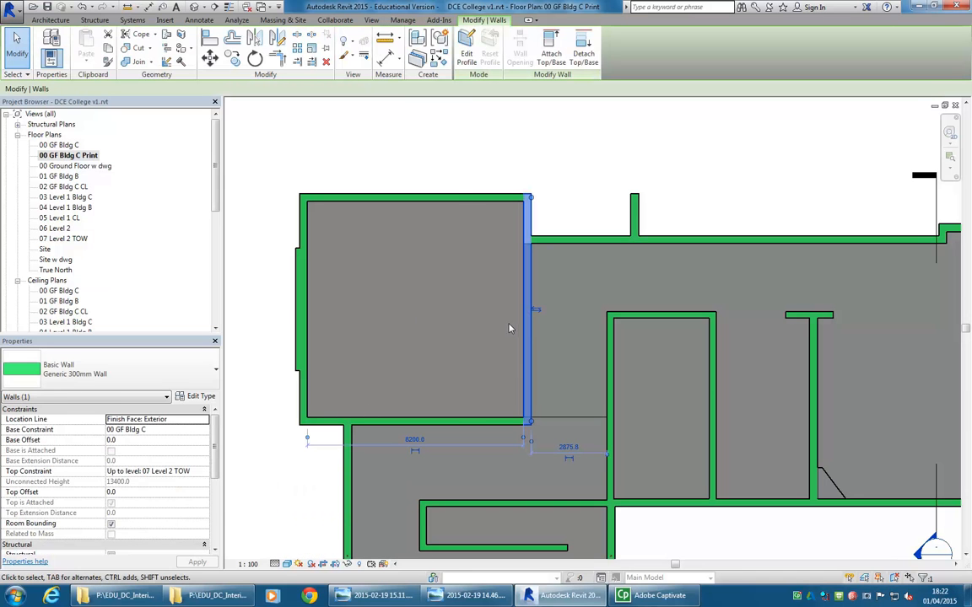
left_click(199, 396)
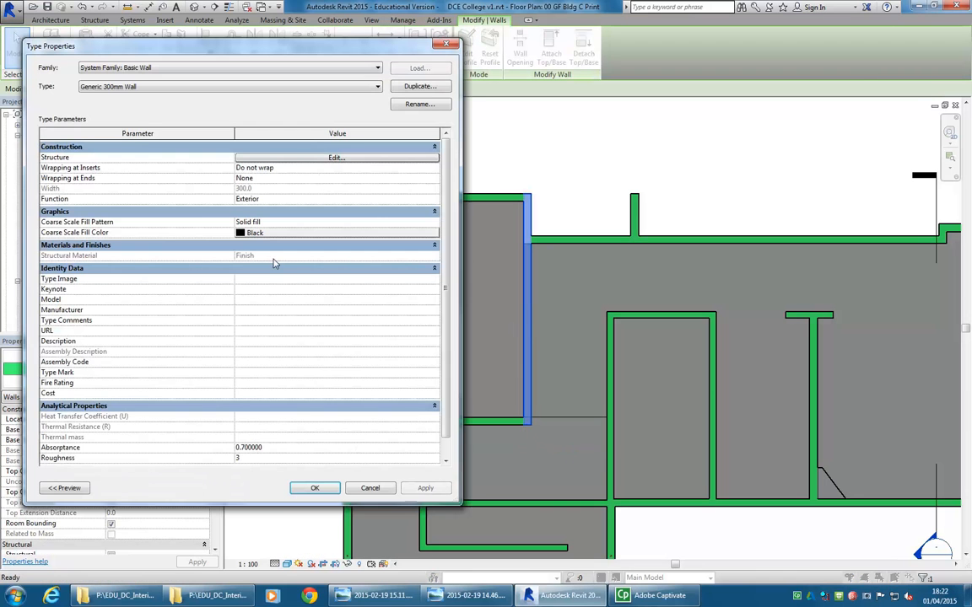
left_click(336, 155)
left_click(207, 156)
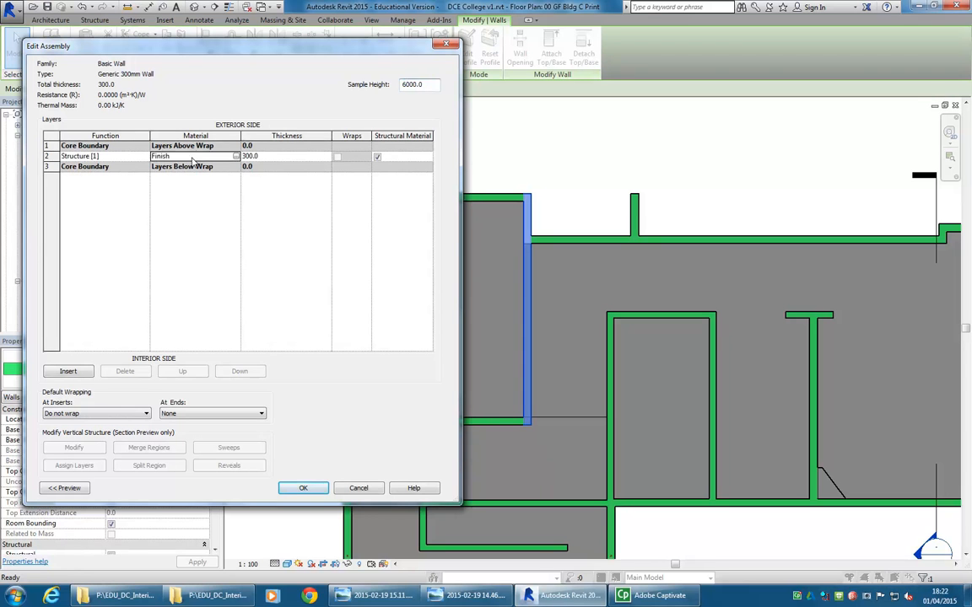
left_click(237, 157)
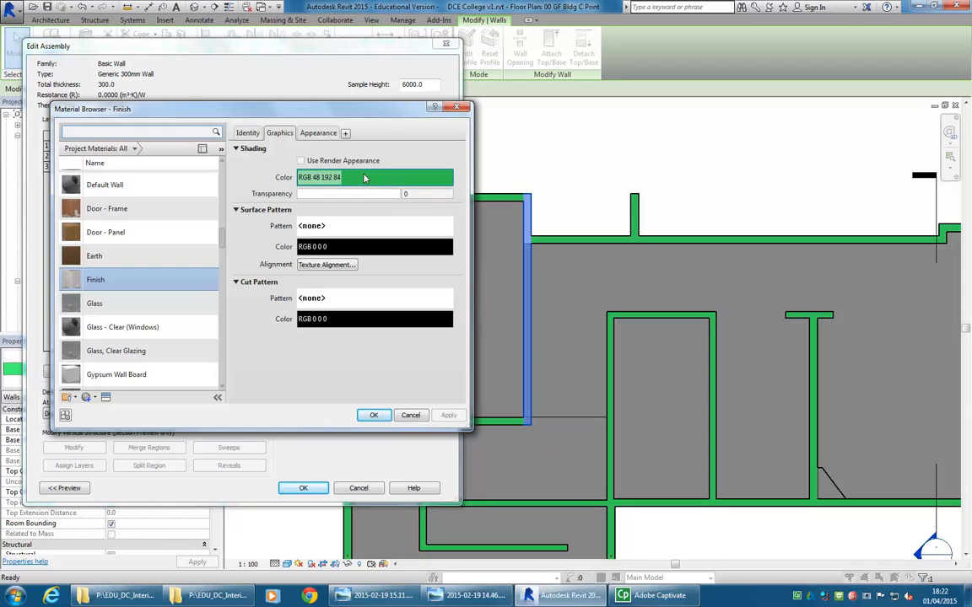
left_click(410, 415)
left_click(359, 488)
left_click(368, 486)
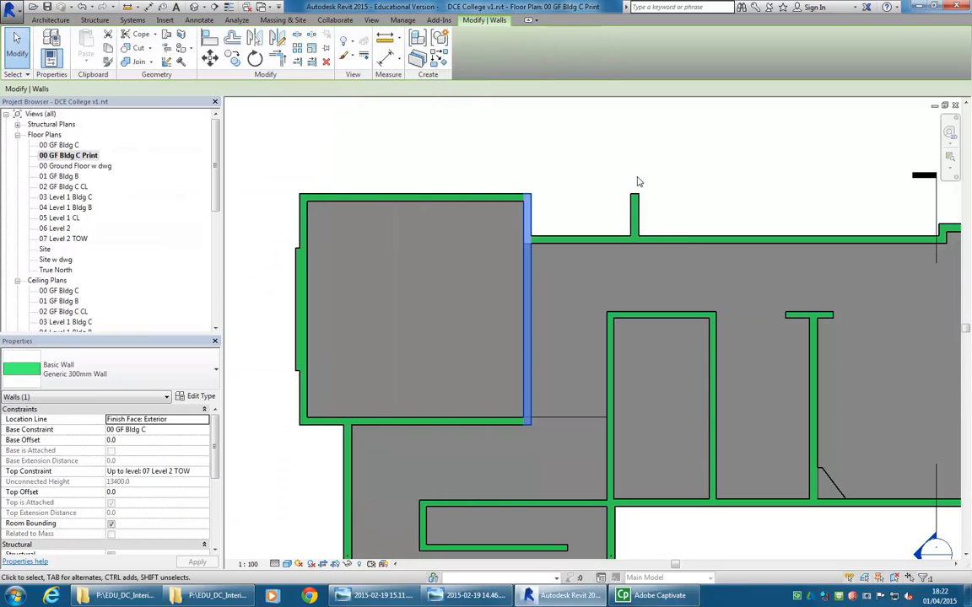
left_click(390, 280)
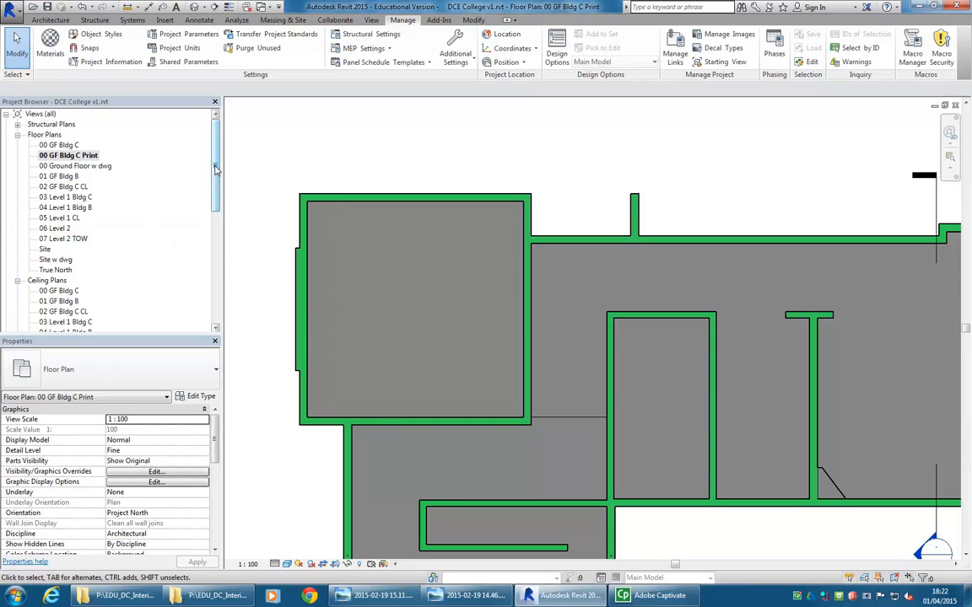
Open the {3D} view and check the wall type of the windowed facade wall.
scroll(195, 210, "down", 5)
left_click(46, 250)
double_click(46, 250)
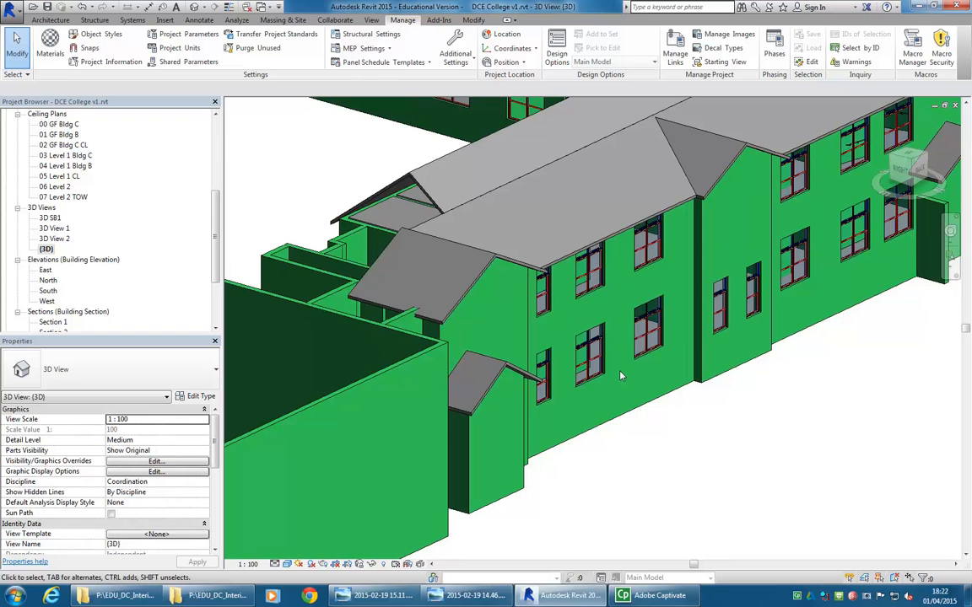
left_click(613, 427)
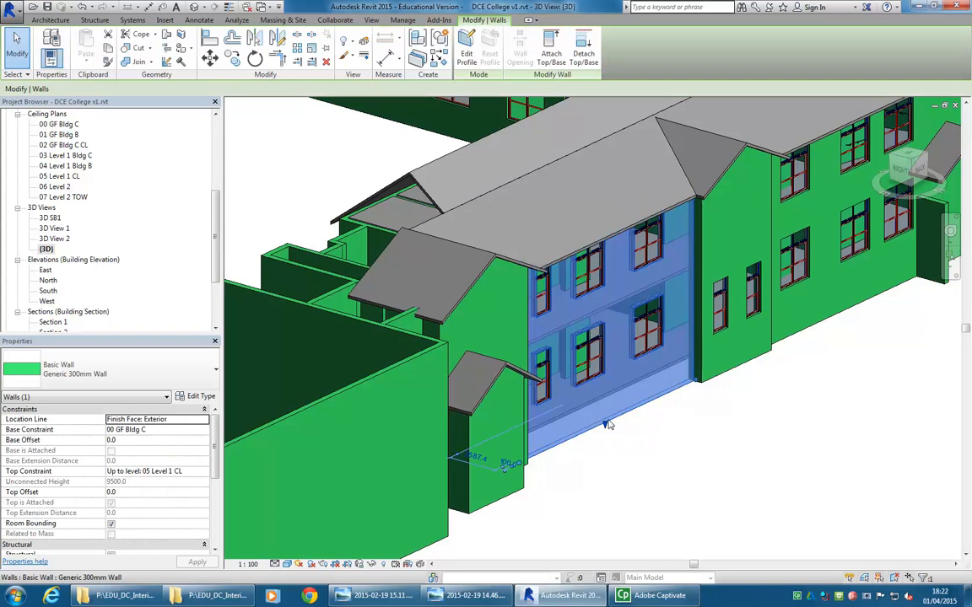
left_click(654, 452)
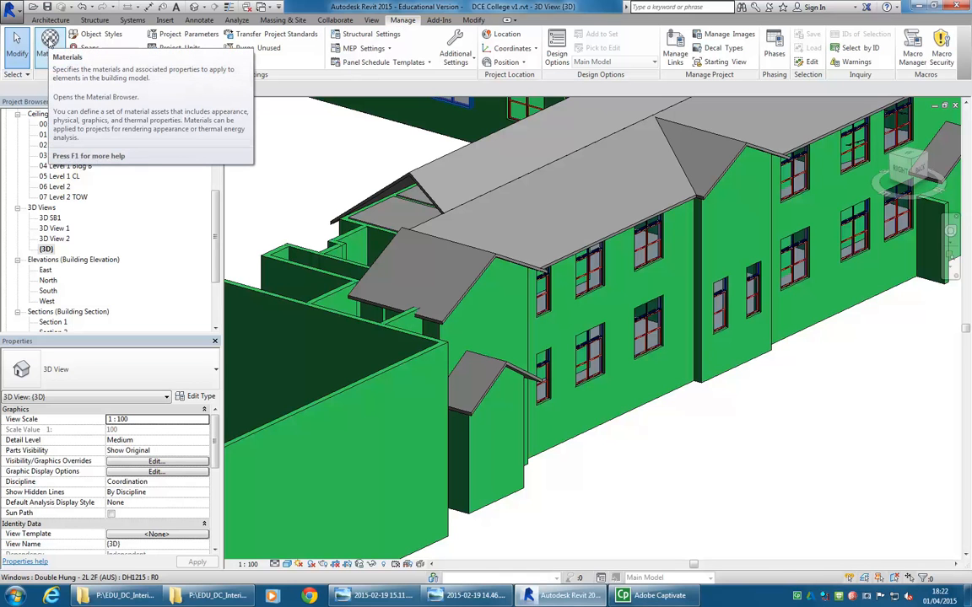
Set the shading color of the project's Finish material to pale cream, RGB 254 252 216, and apply it.
left_click(50, 39)
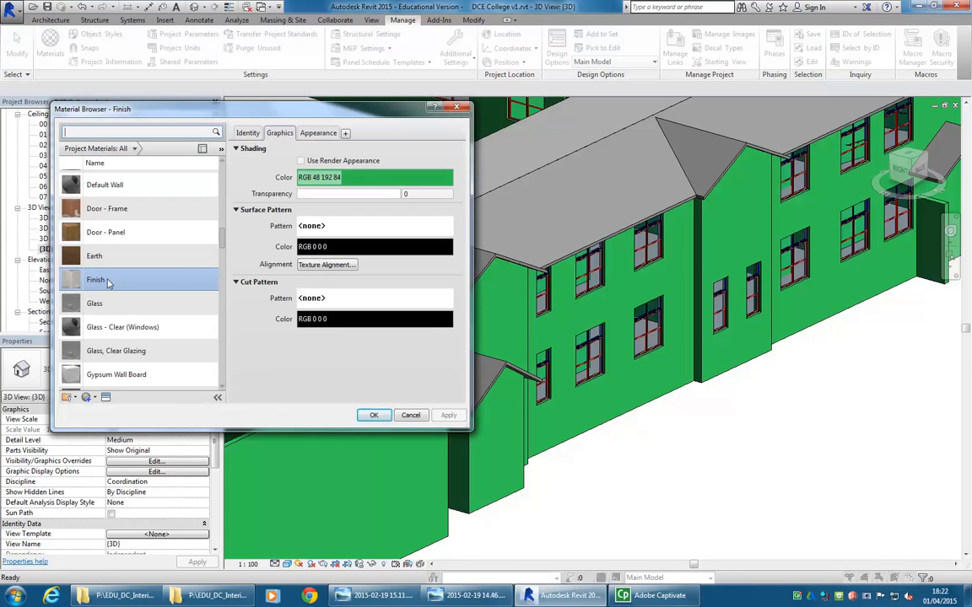
left_click(395, 177)
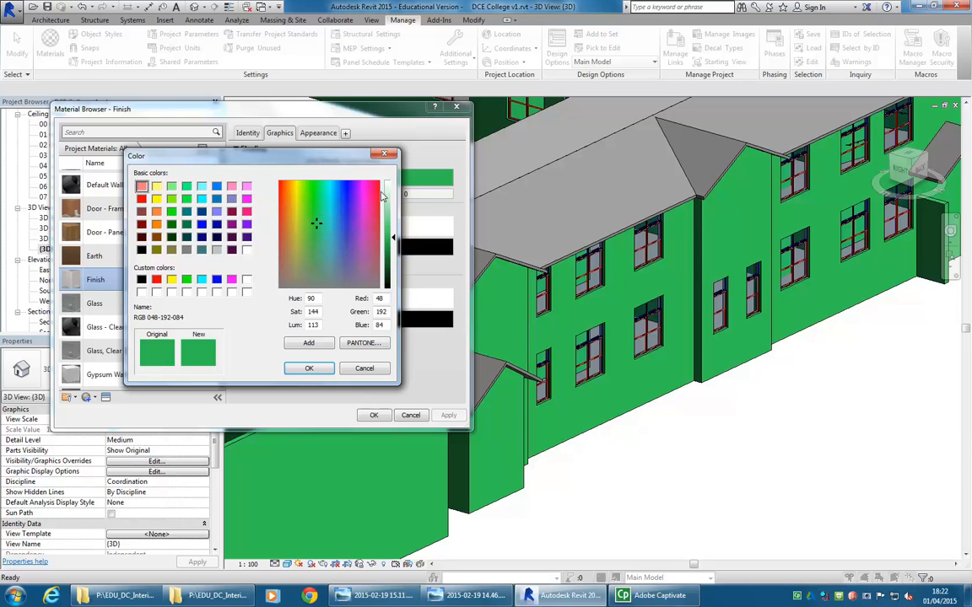
left_click_drag(394, 241, 392, 184)
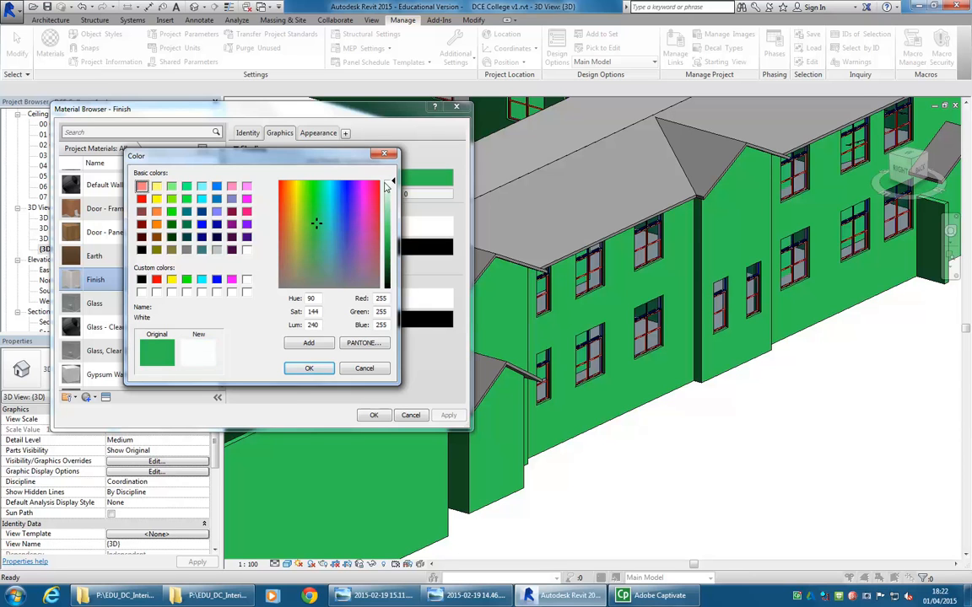
left_click(294, 186)
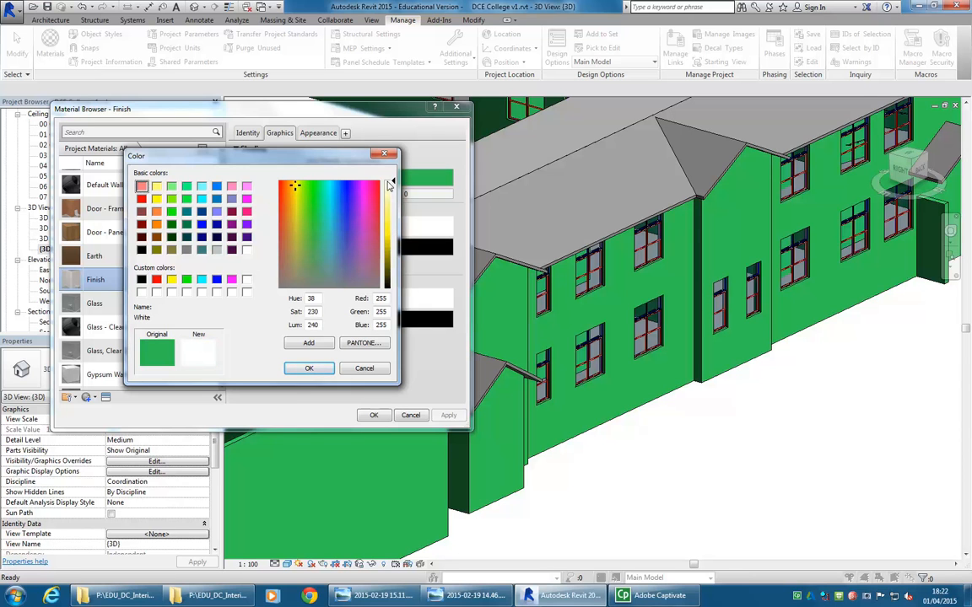
left_click(393, 187)
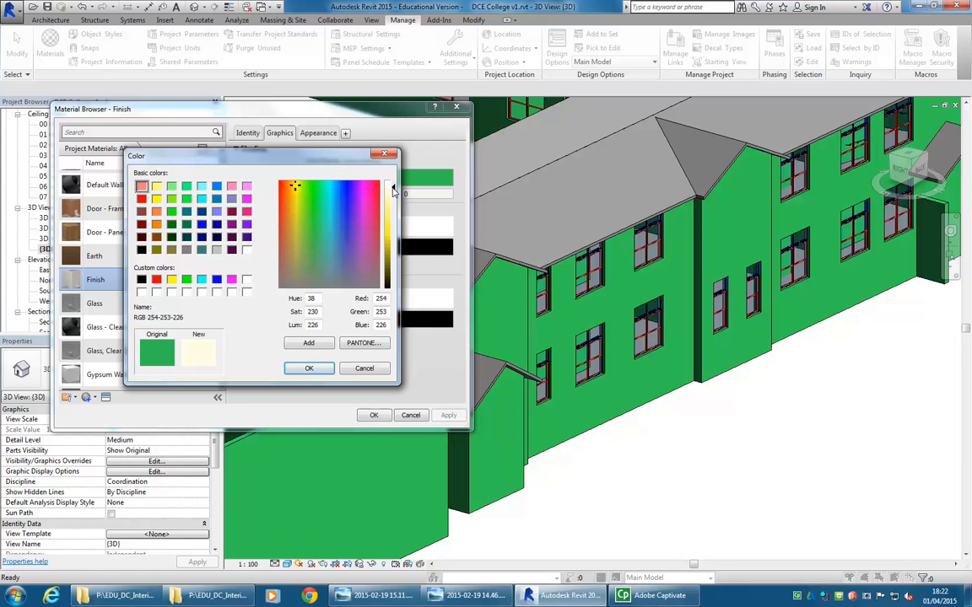
left_click_drag(393, 191, 392, 194)
left_click(309, 368)
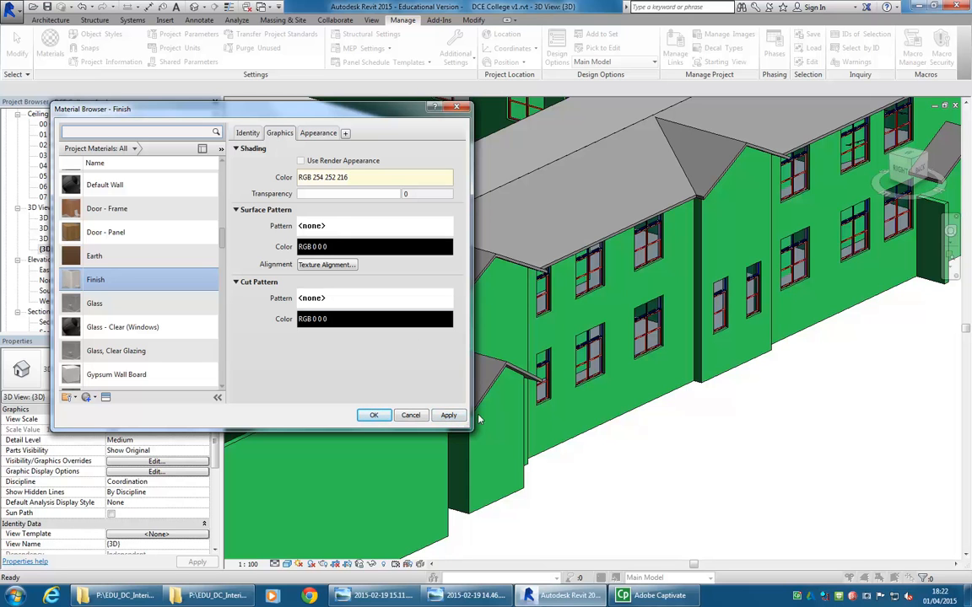
left_click(450, 417)
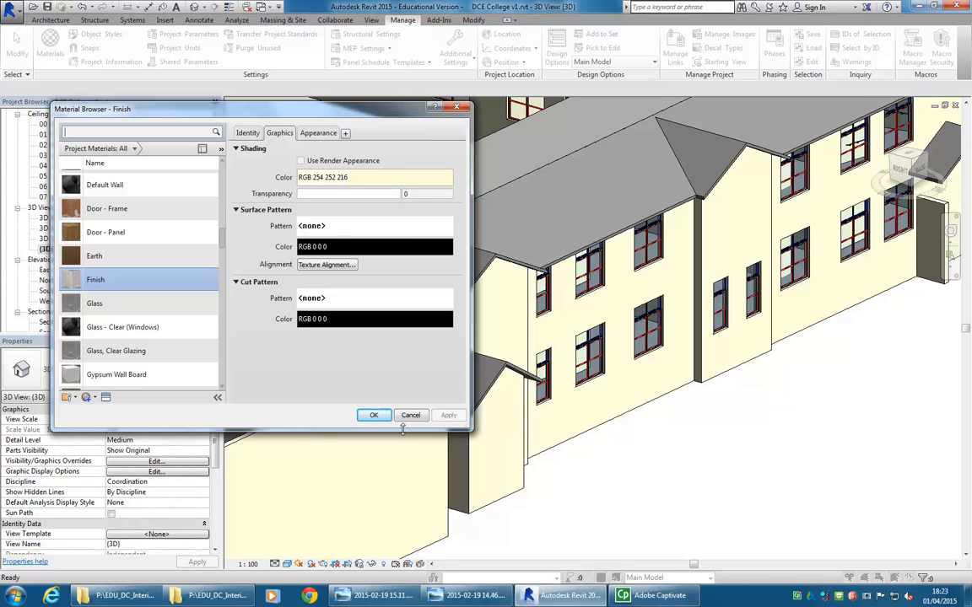
left_click(372, 414)
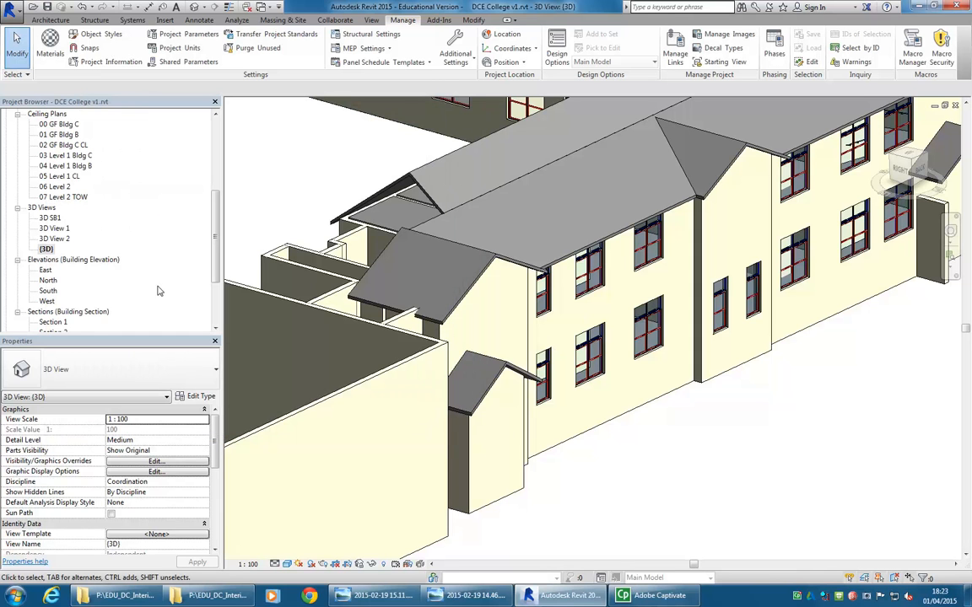
Reopen the 00 GF Bldg C Print floor plan, passing through the 00 GF Bldg C plan.
scroll(63, 143, "up", 5)
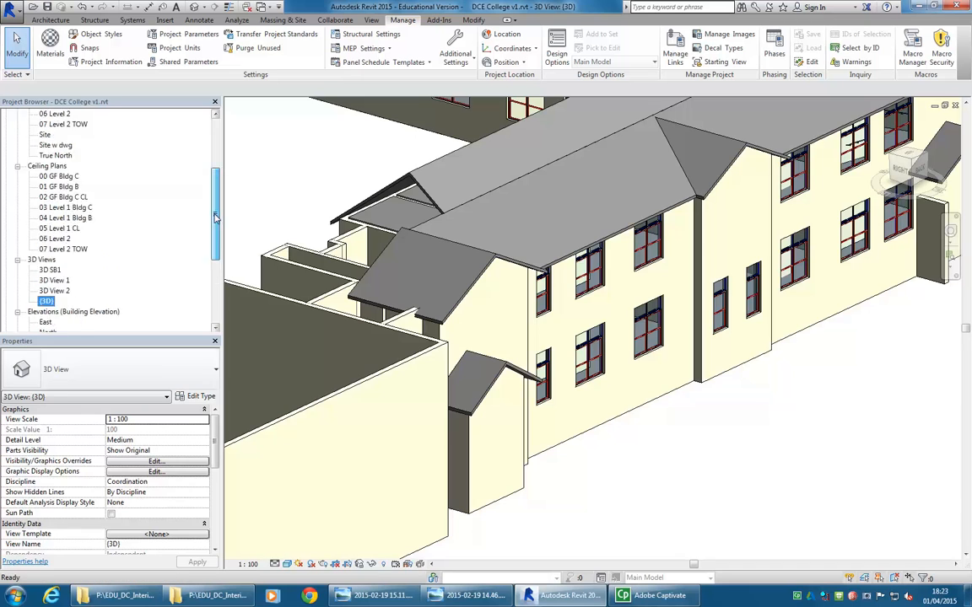
double_click(59, 146)
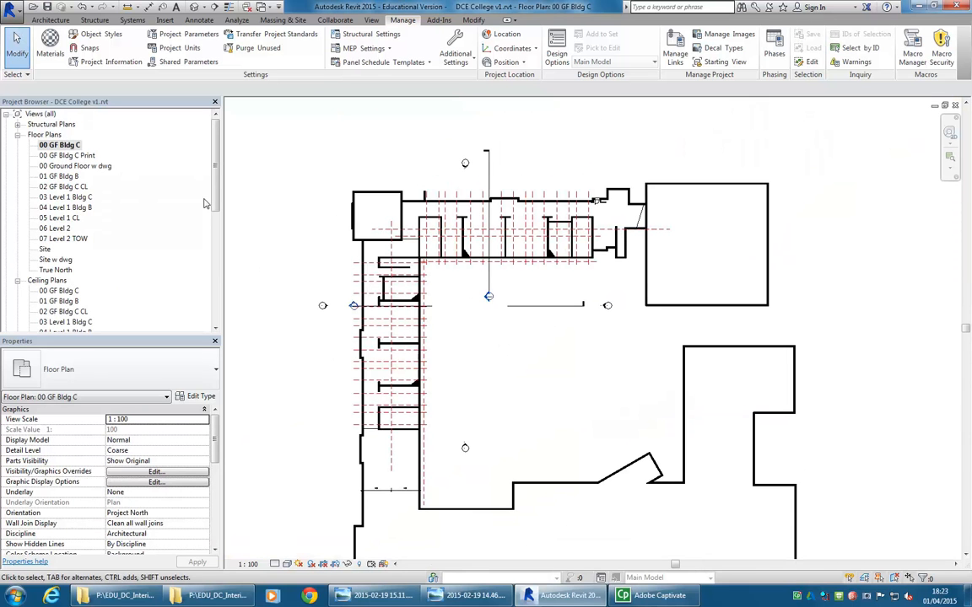
double_click(67, 155)
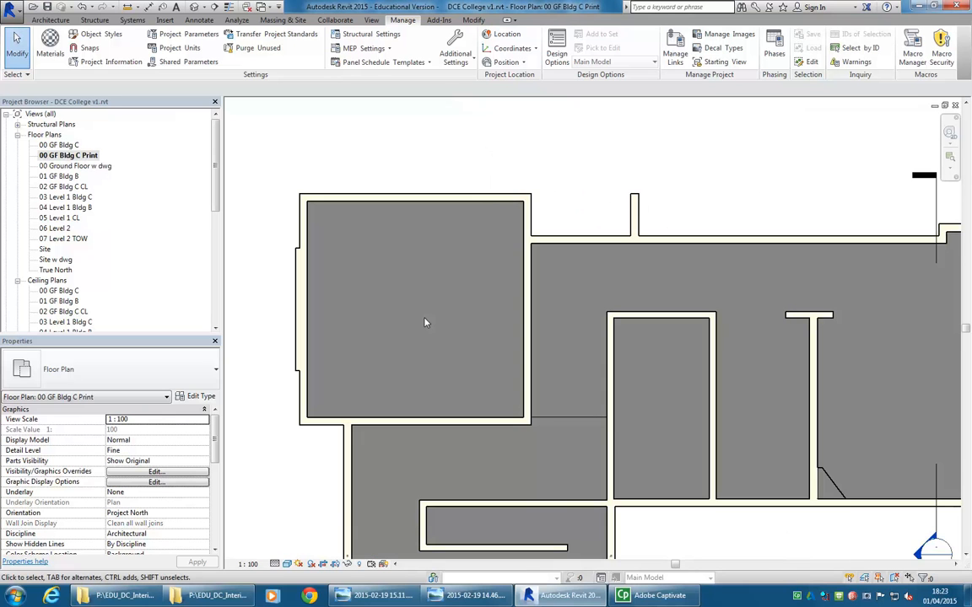
scroll(379, 235, "down", 2)
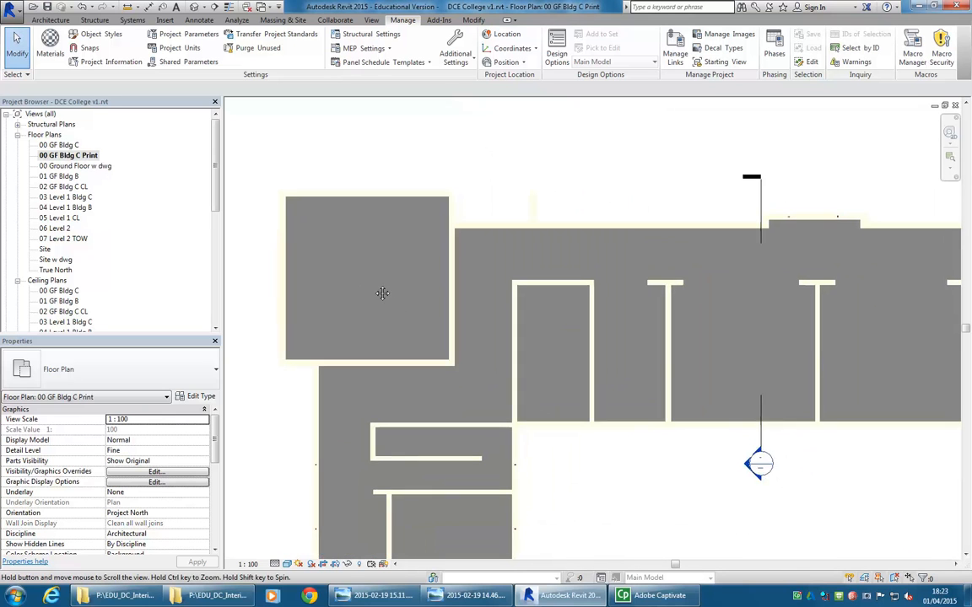
Switch the print view's detail level to Coarse and back to Fine to compare the wall fills.
left_click(276, 564)
left_click(287, 529)
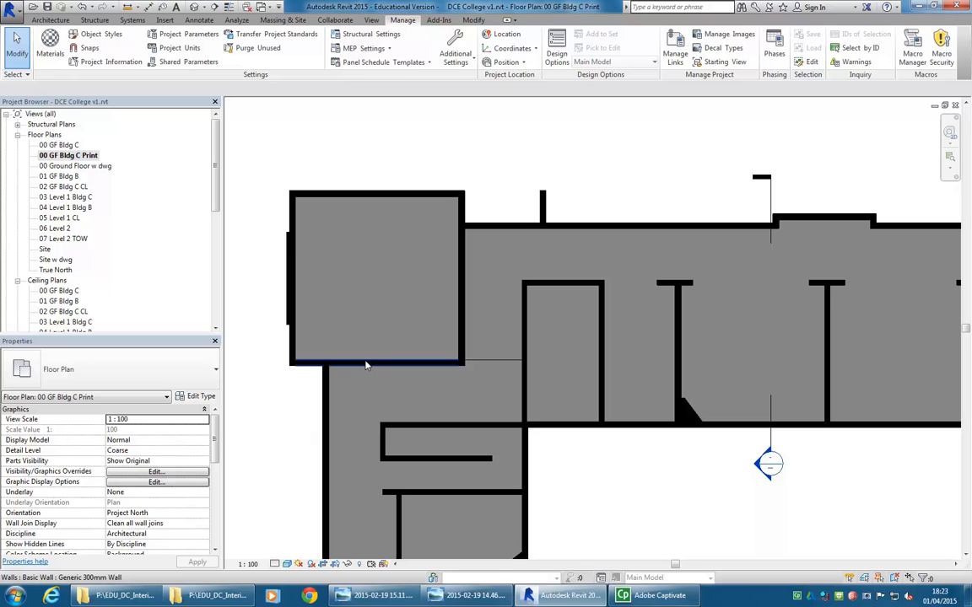
left_click(275, 563)
left_click(290, 552)
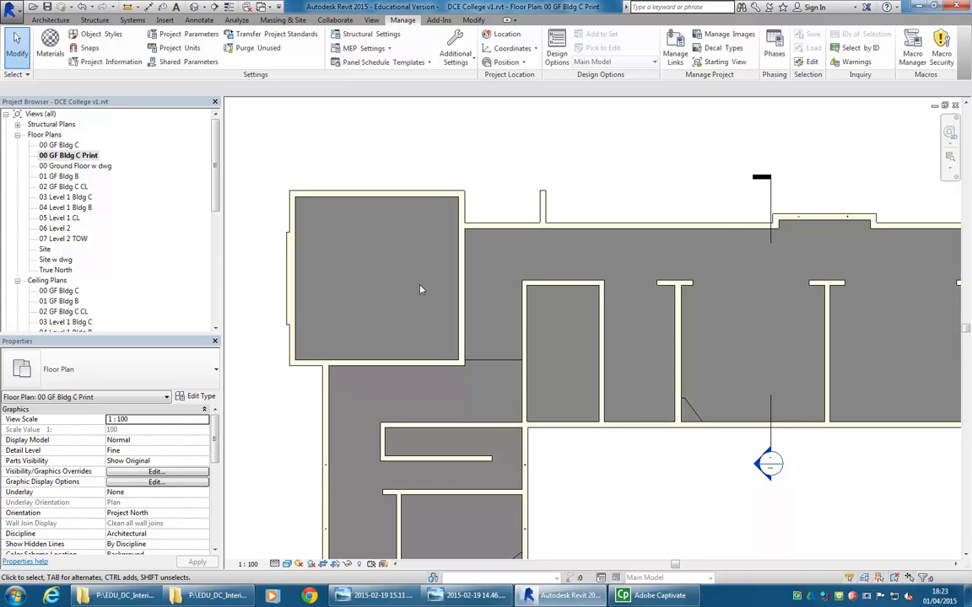
scroll(426, 291, "up", 4)
scroll(515, 221, "down", 2)
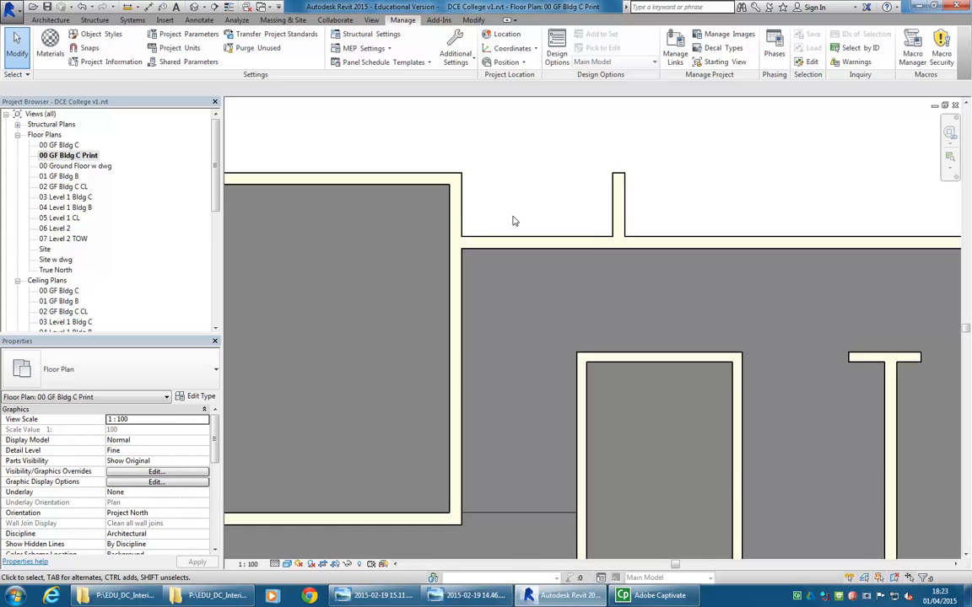
Set the cut pattern of the project's Finish material to Solid fill and accept the change.
left_click(513, 236)
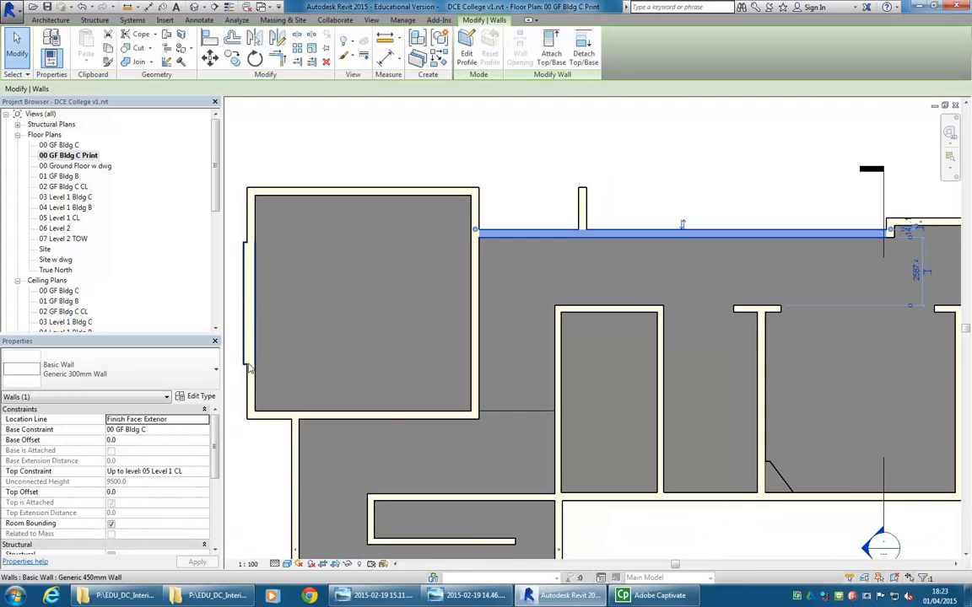
key("Escape")
left_click(403, 19)
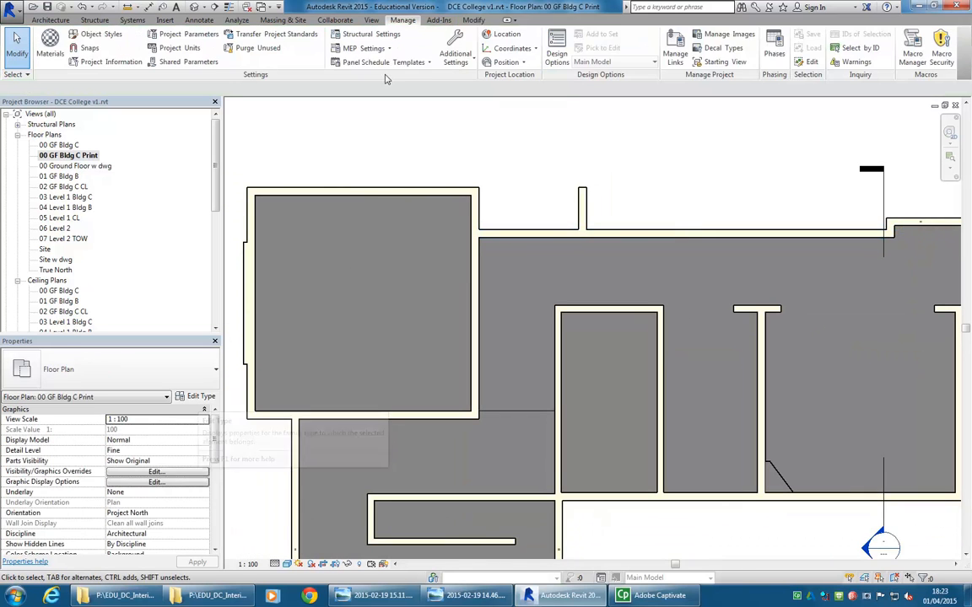
left_click(49, 47)
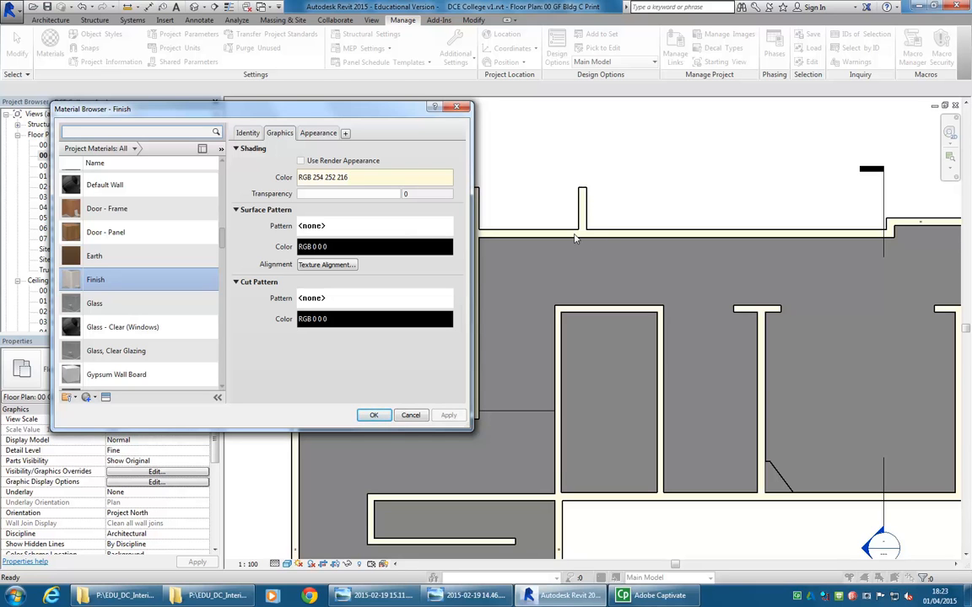
left_click(312, 304)
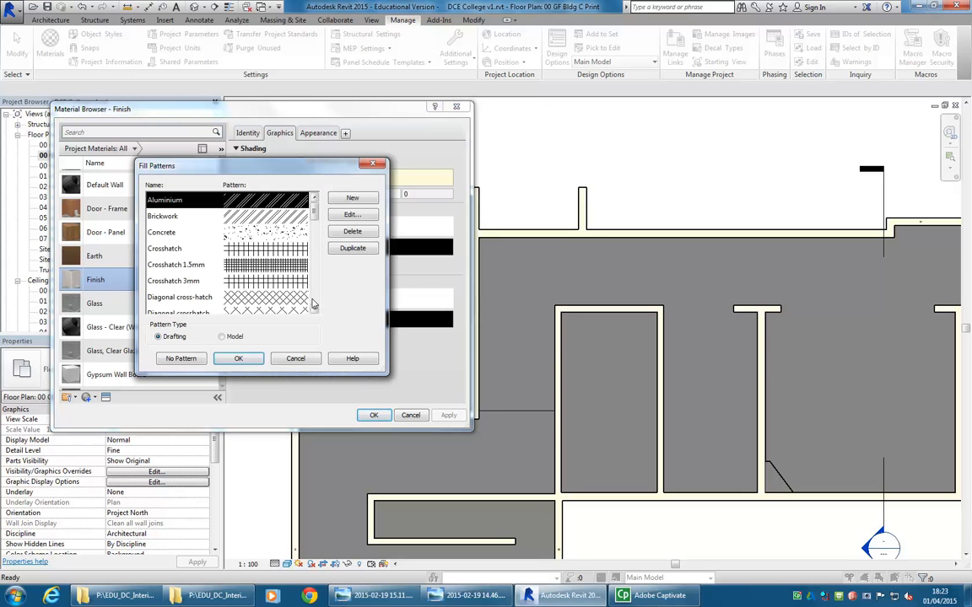
left_click_drag(314, 211, 315, 273)
left_click(160, 280)
left_click(239, 359)
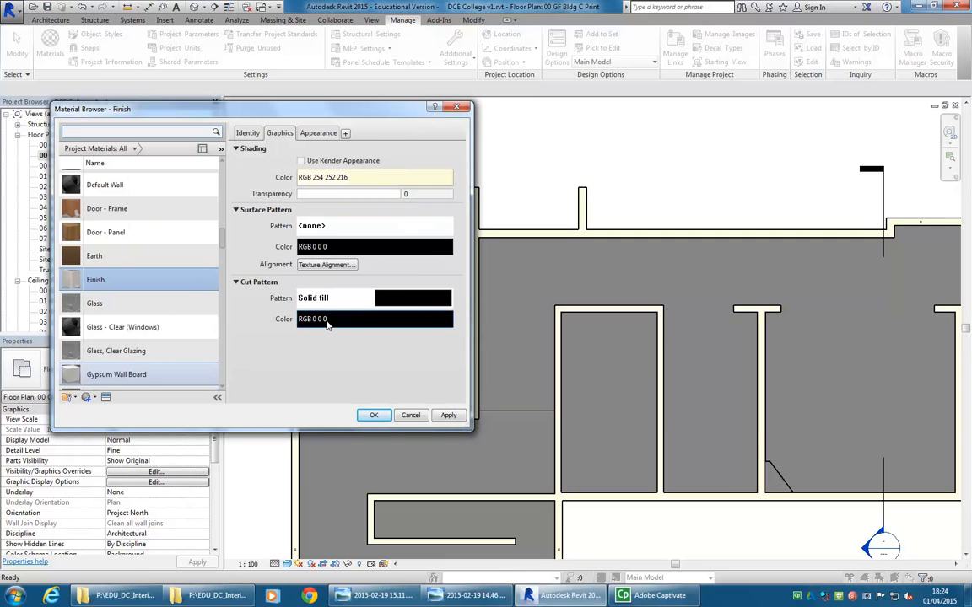
left_click(373, 414)
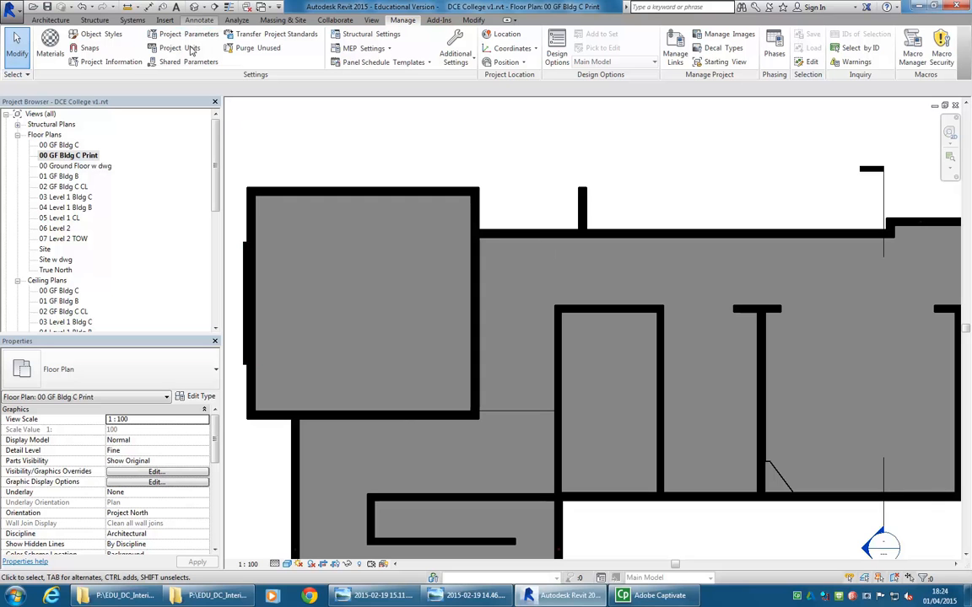
Open the {3D} view and examine the wall color across the whole building.
scroll(137, 209, "down", 4)
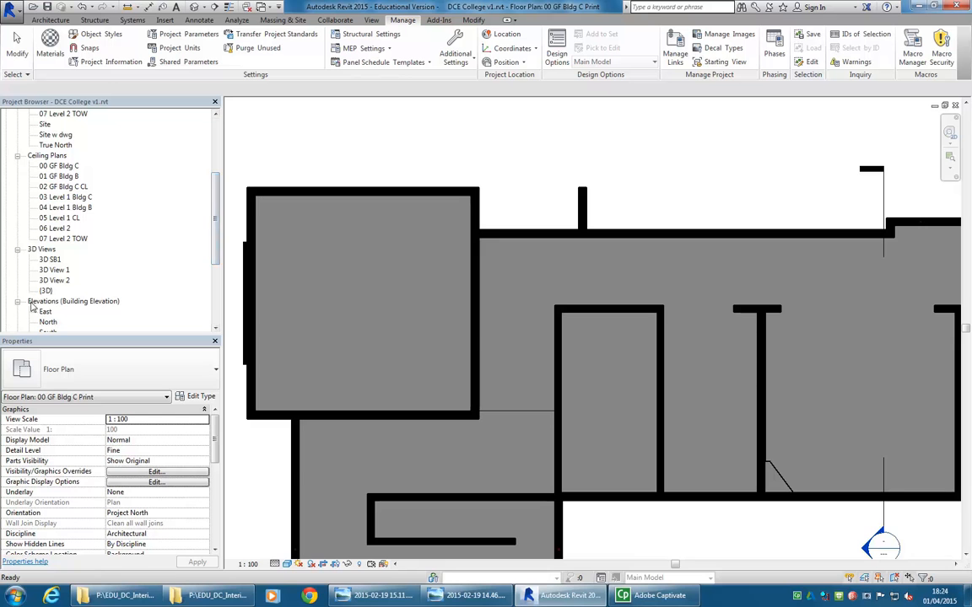
double_click(46, 290)
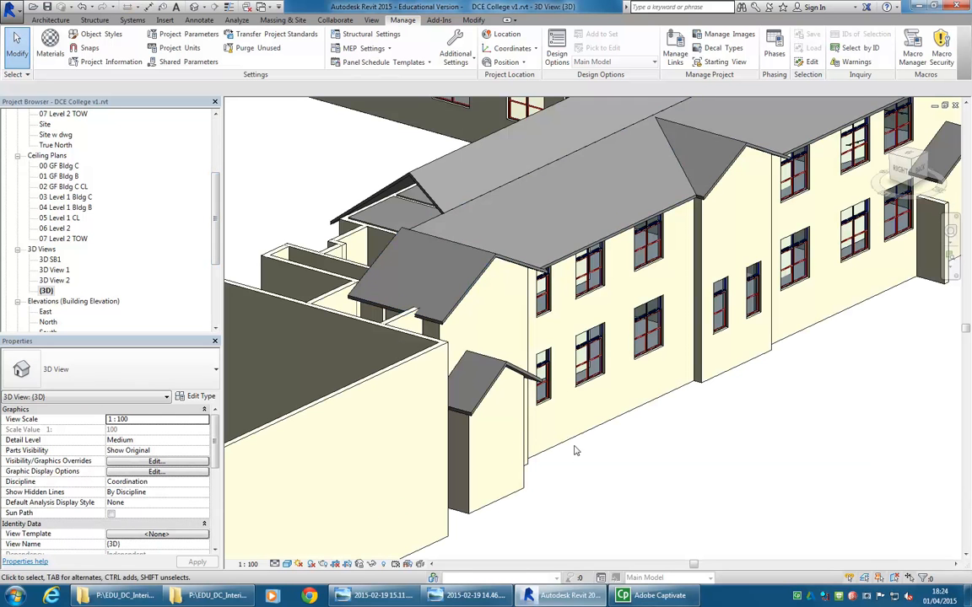
middle_click_drag(563, 445, 610, 302, "shift")
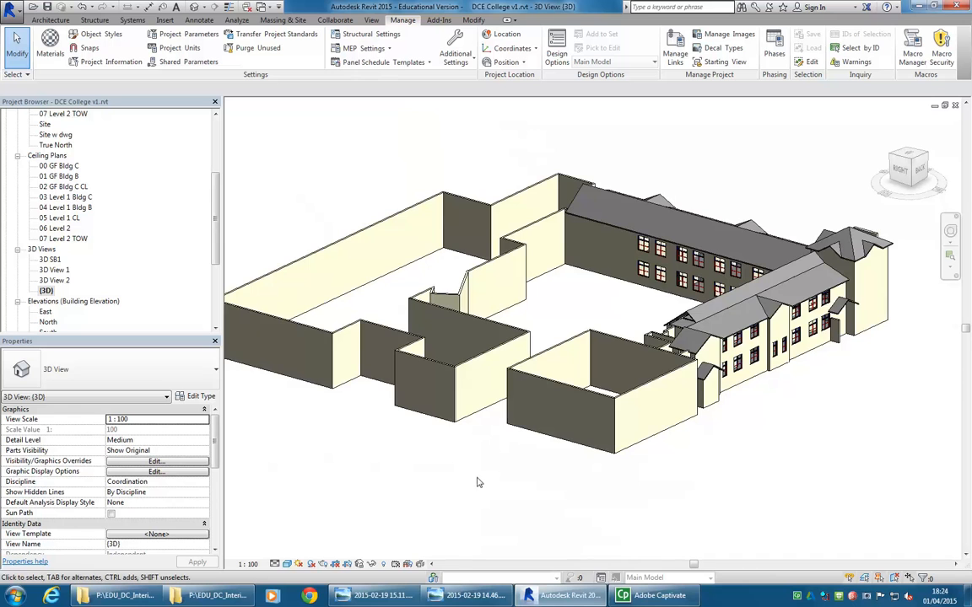
middle_click_drag(523, 504, 466, 467)
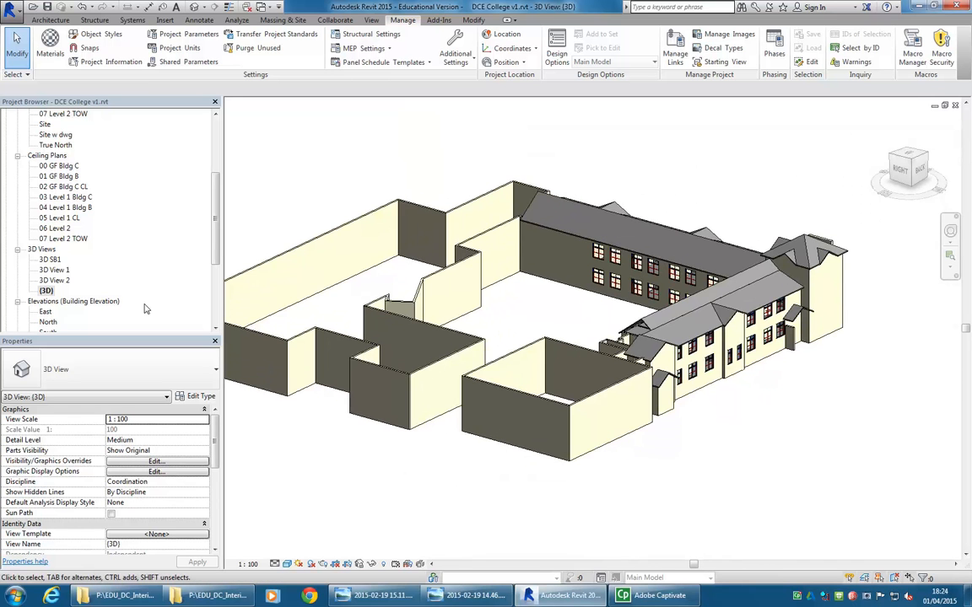
scroll(164, 219, "down", 4)
scroll(169, 211, "up", 6)
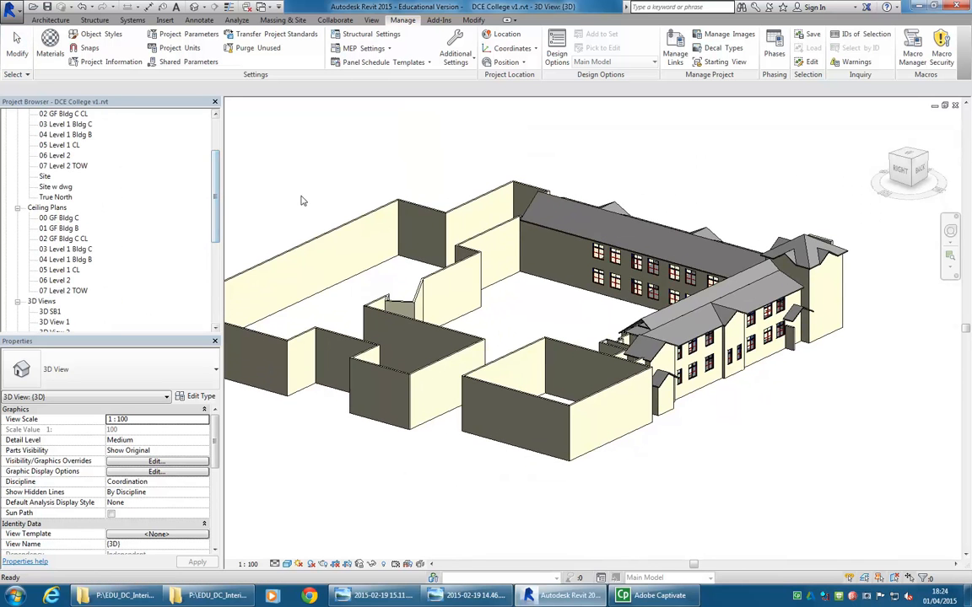
Turn on the section box in the {3D} view and pull its near sides inward to cut through the perimeter walls.
left_click(350, 453)
left_click_drag(214, 438, 216, 477)
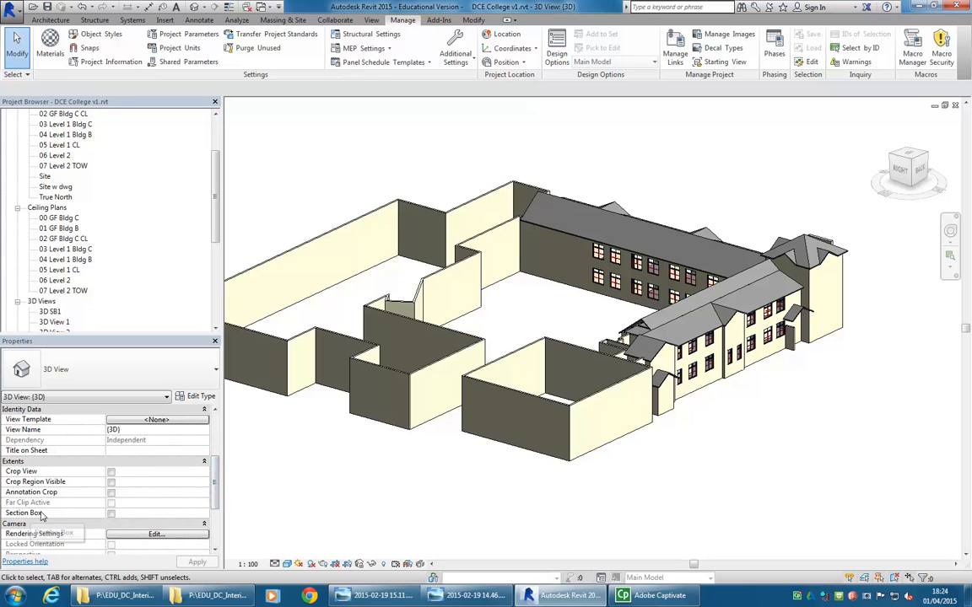
left_click(111, 514)
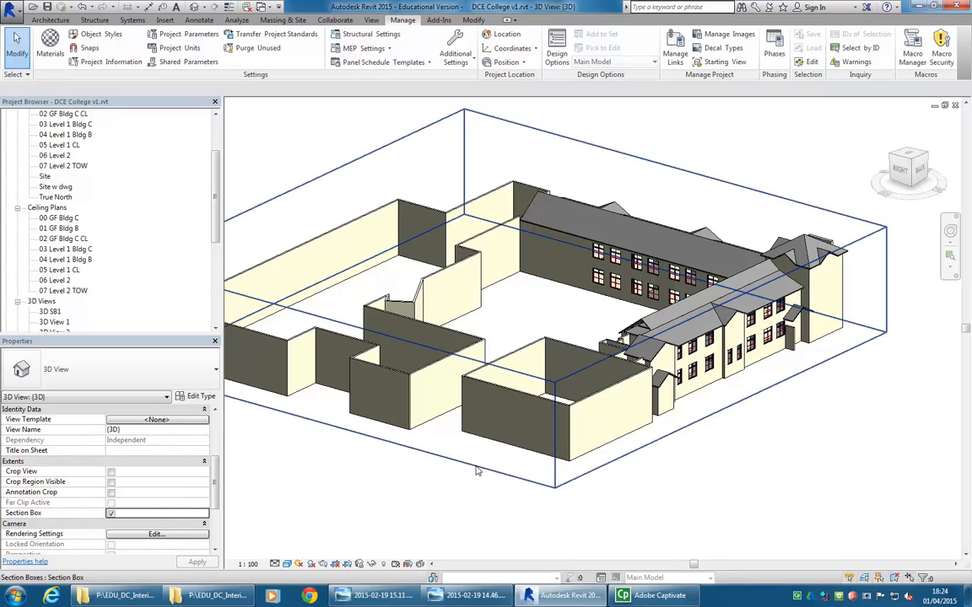
left_click(448, 440)
left_click_drag(344, 379, 455, 324)
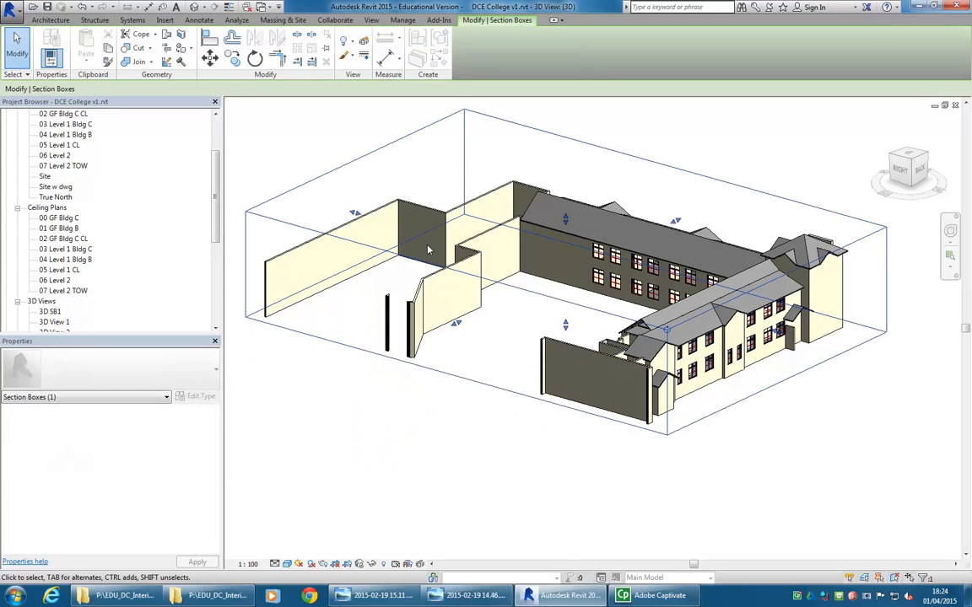
left_click_drag(355, 215, 506, 268)
left_click_drag(539, 346, 548, 343)
Pull the section box's side farther in so it cuts through the end of the nearer wing.
scroll(614, 390, "up", 2)
scroll(614, 390, "up", 8)
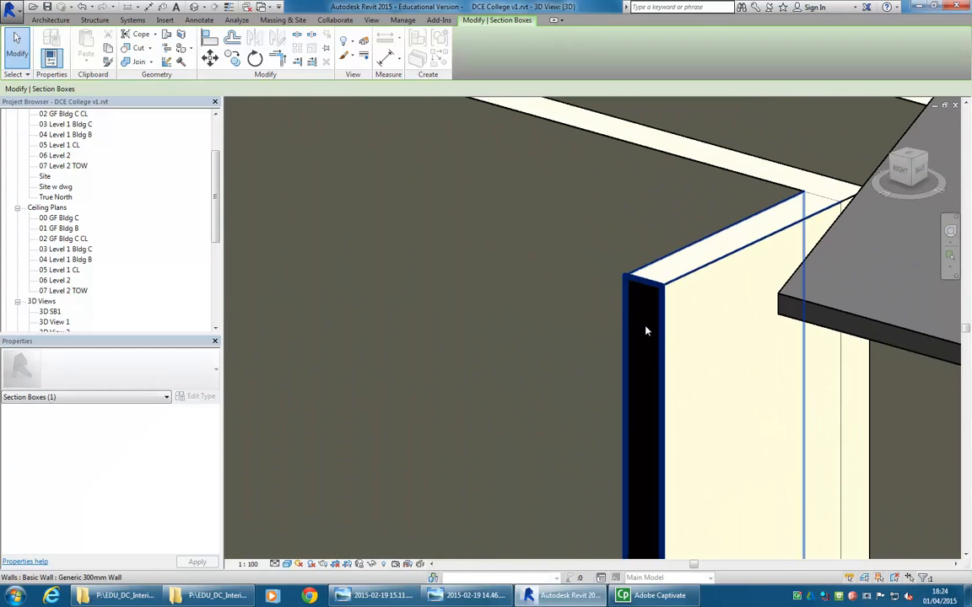
scroll(646, 330, "down", 6)
scroll(591, 260, "down", 3)
mouse_move(440, 219)
middle_mouse_down("shift")
mouse_move(452, 225)
mouse_move(423, 217)
mouse_move(862, 301)
mouse_move(805, 288)
mouse_move(642, 291)
mouse_move(770, 291)
mouse_move(630, 304)
mouse_move(521, 239)
mouse_move(581, 373)
mouse_move(433, 236)
middle_mouse_up("shift")
left_click_drag(432, 233, 443, 237)
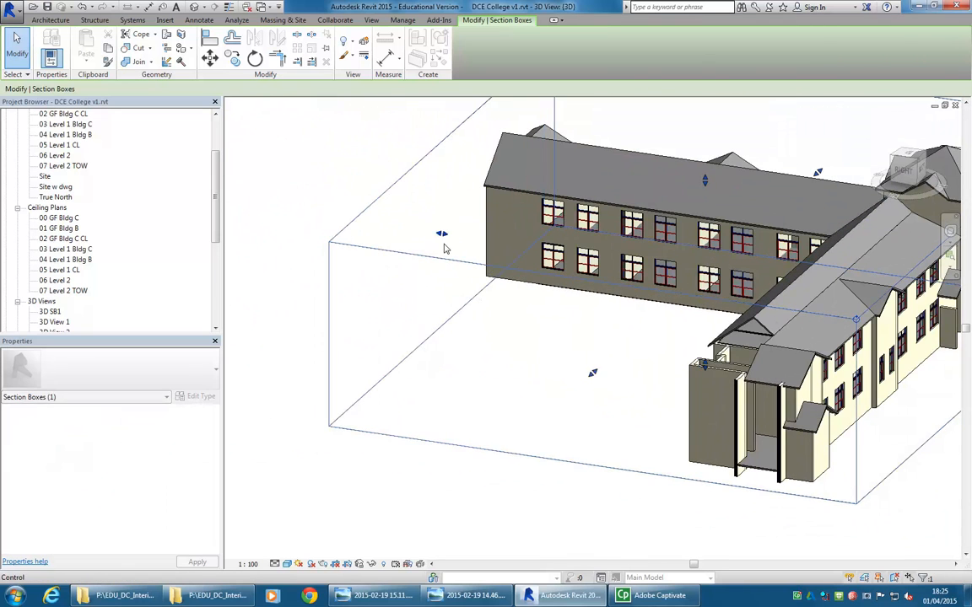
Examine the cut wall ends of the nearer wing and hide the section box element in the view.
left_click(503, 379)
scroll(697, 419, "up", 4)
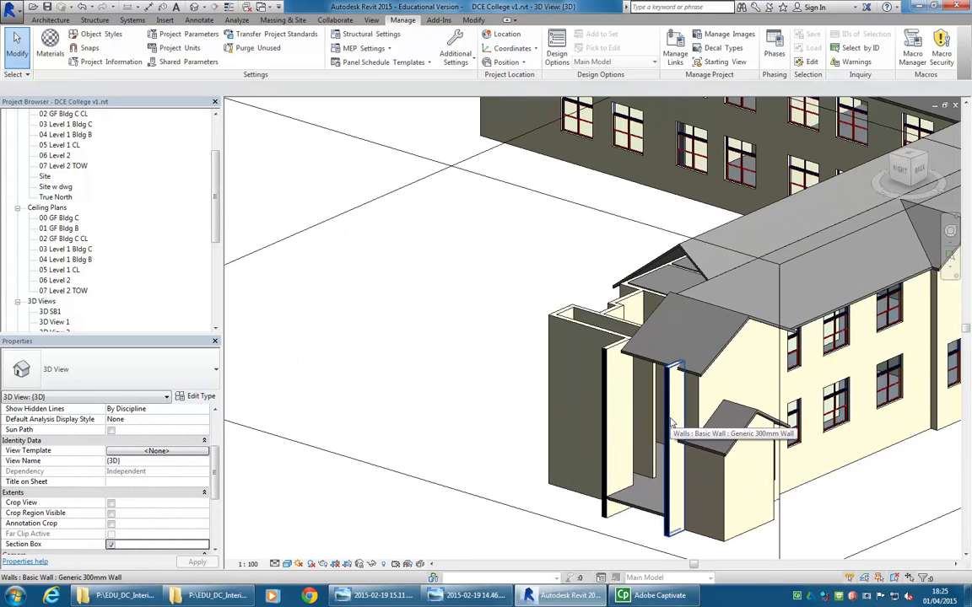
scroll(74, 228, "up", 3)
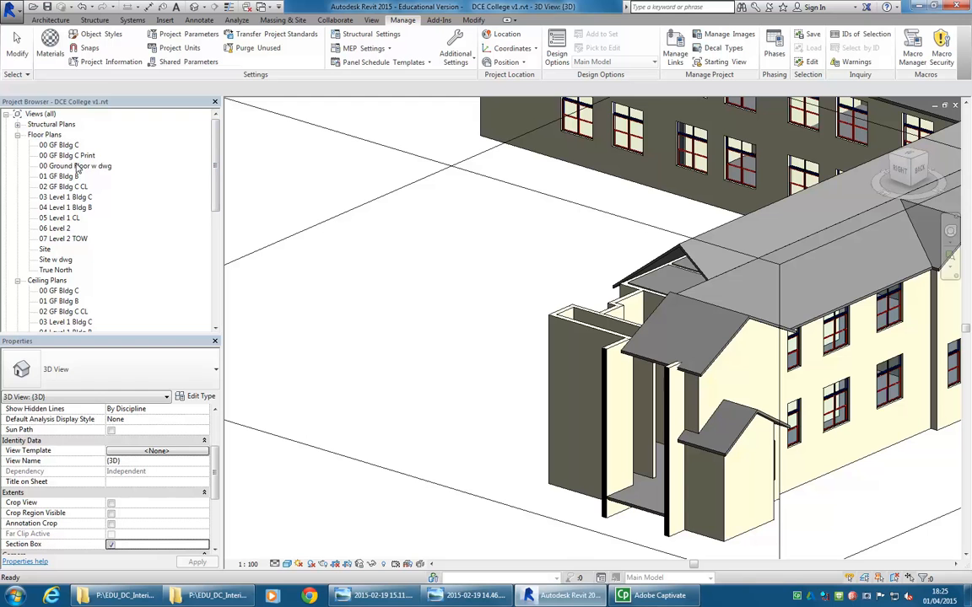
middle_click_drag(447, 308, 382, 270)
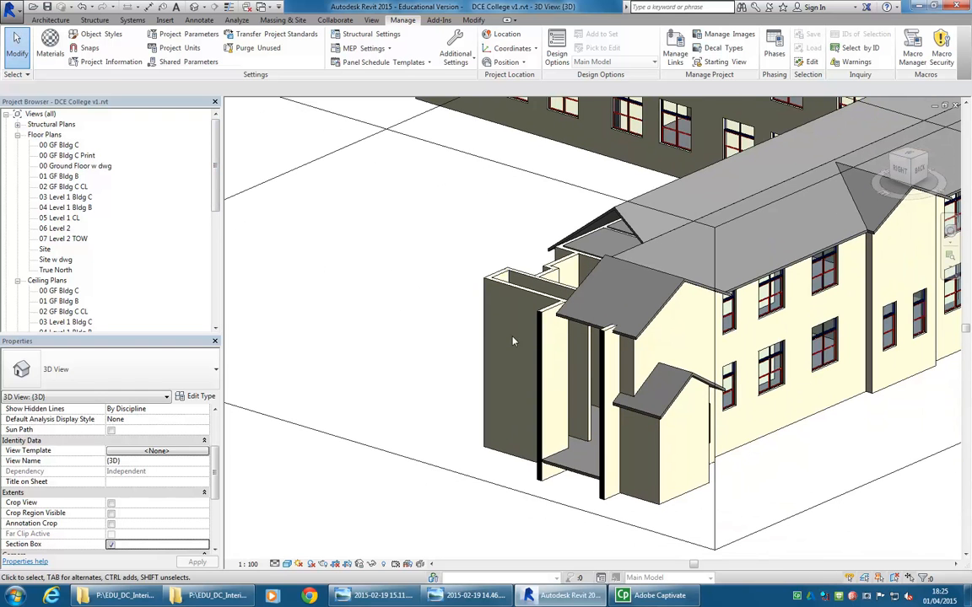
left_click(409, 457)
scroll(405, 459, "down", 3)
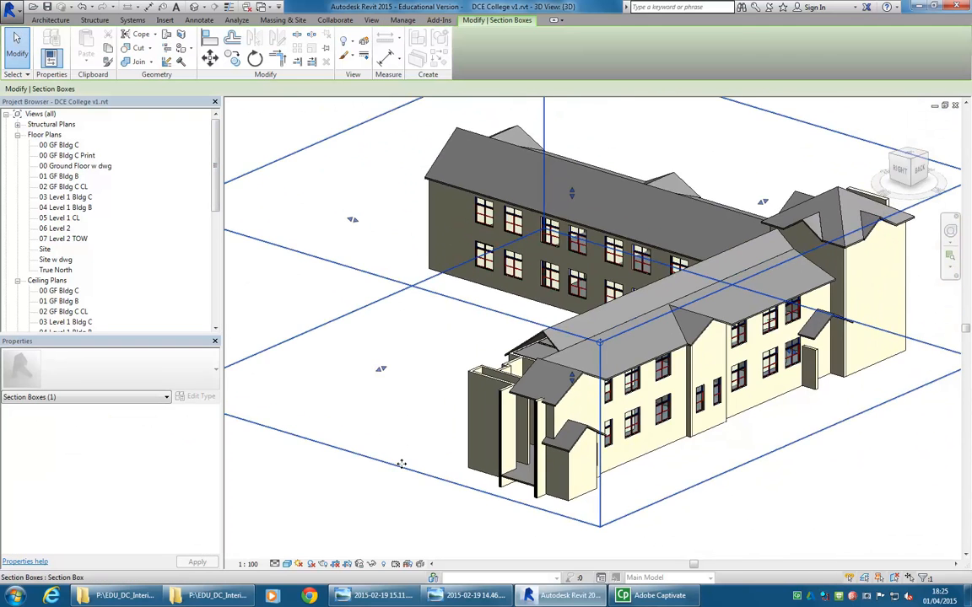
right_click(401, 465)
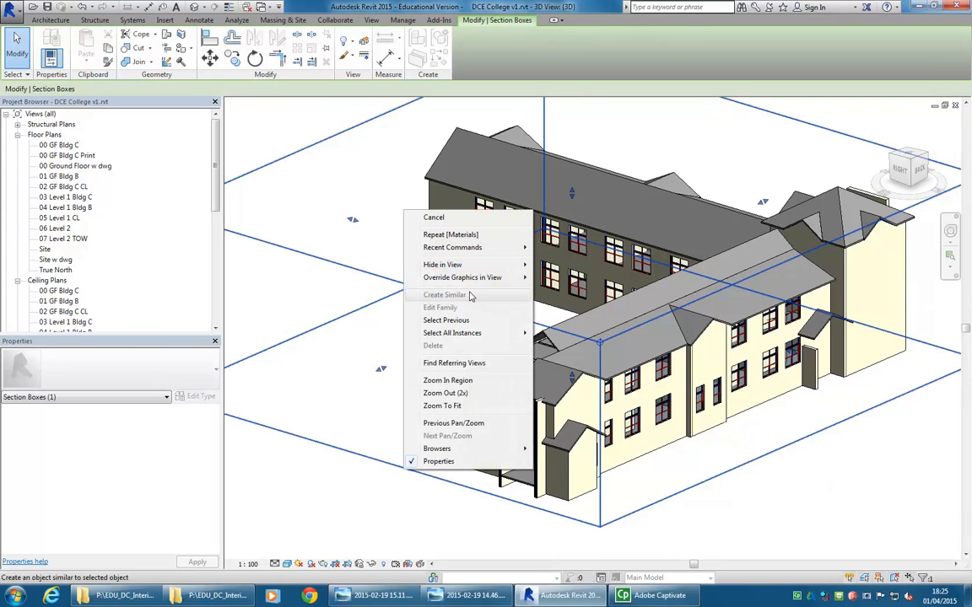
mouse_move(519, 265)
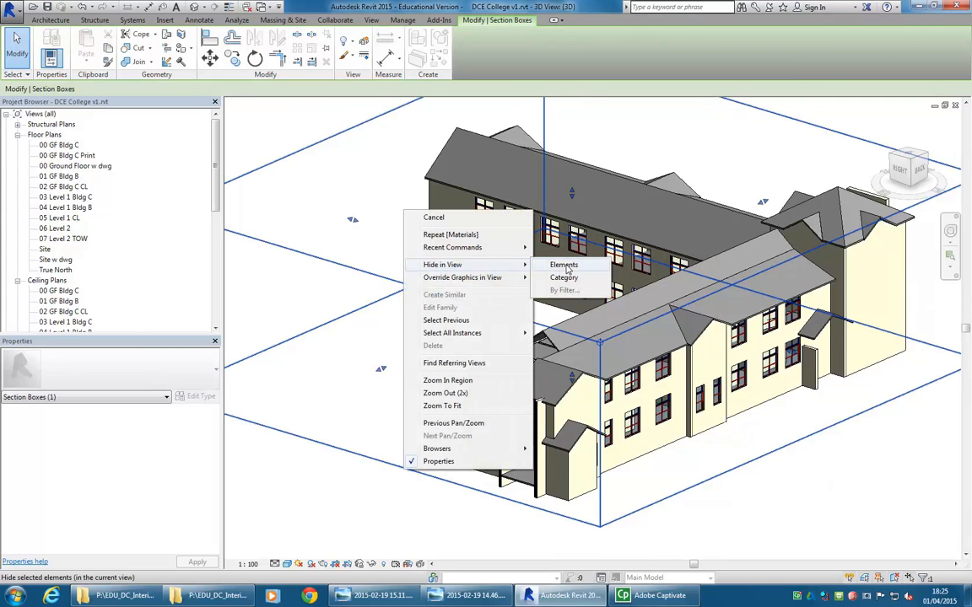
left_click(565, 265)
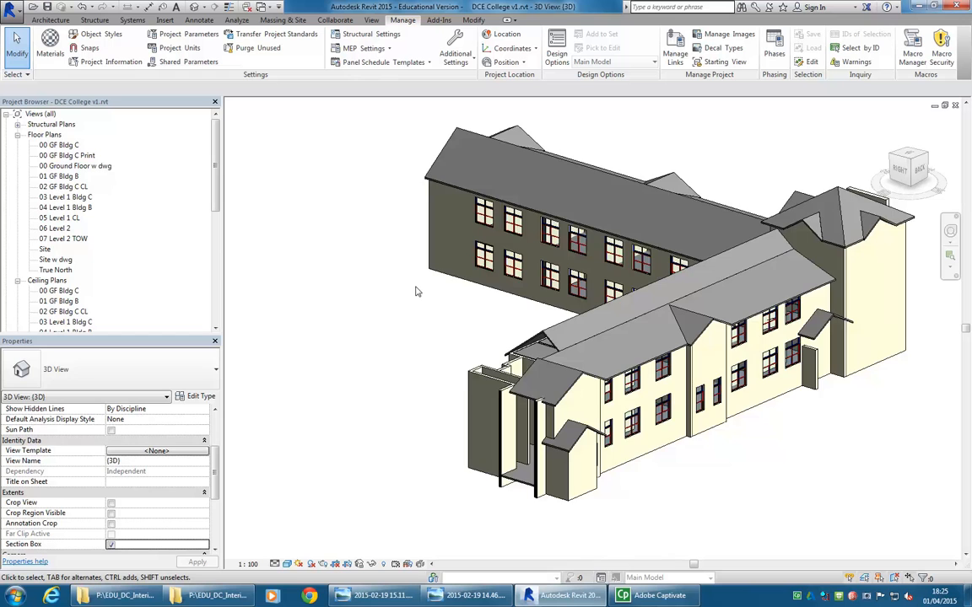
Rename the {3D} view as 3D SB2.
scroll(439, 329, "down", 2)
scroll(76, 226, "down", 5)
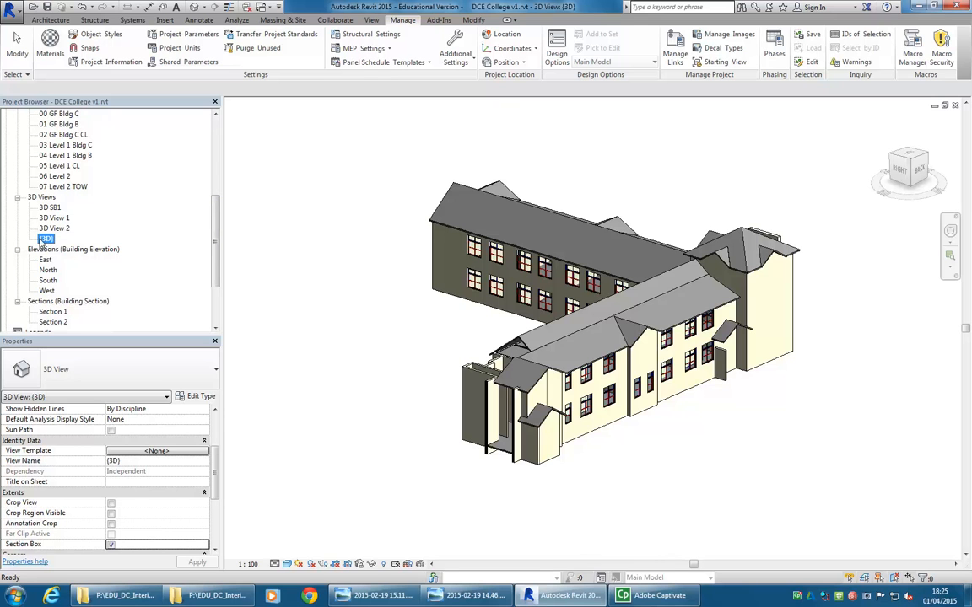
right_click(55, 241)
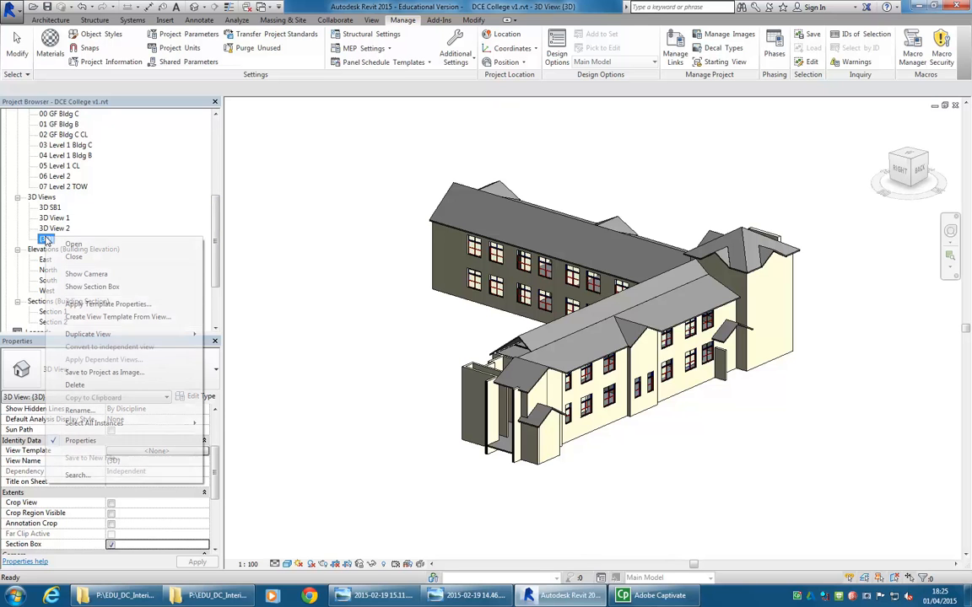
left_click(80, 410)
type("3D SB2")
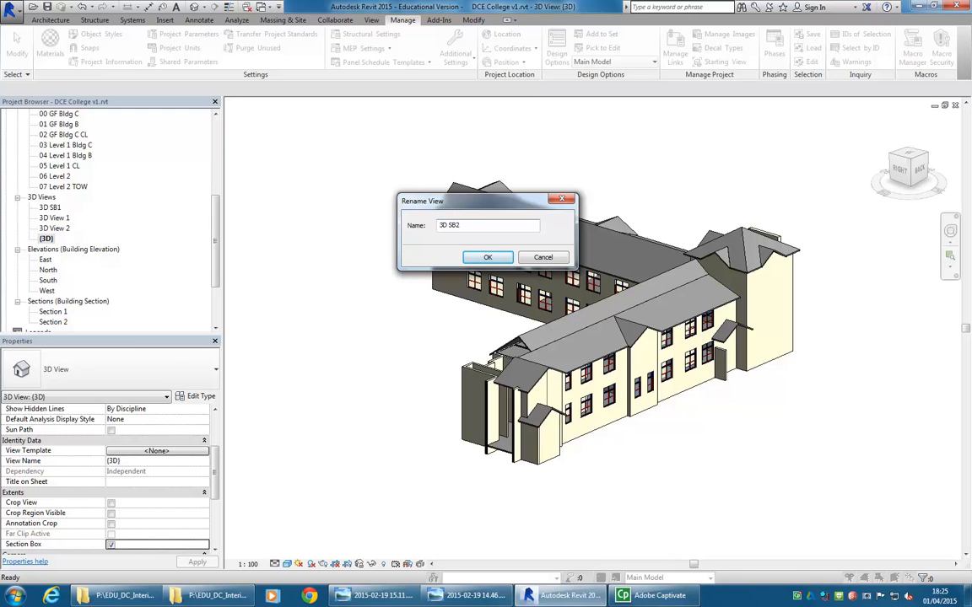
left_click(488, 258)
left_click(397, 301)
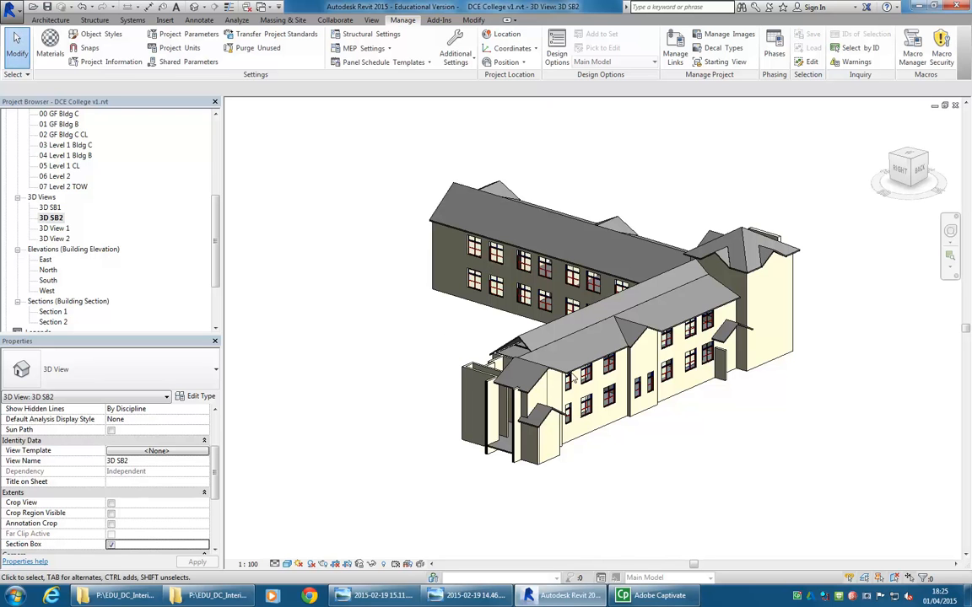
Examine the sectioned building from its other side and check the type of the wall beside the gable roof.
middle_click_drag(556, 337, 568, 311)
scroll(571, 371, "up", 3)
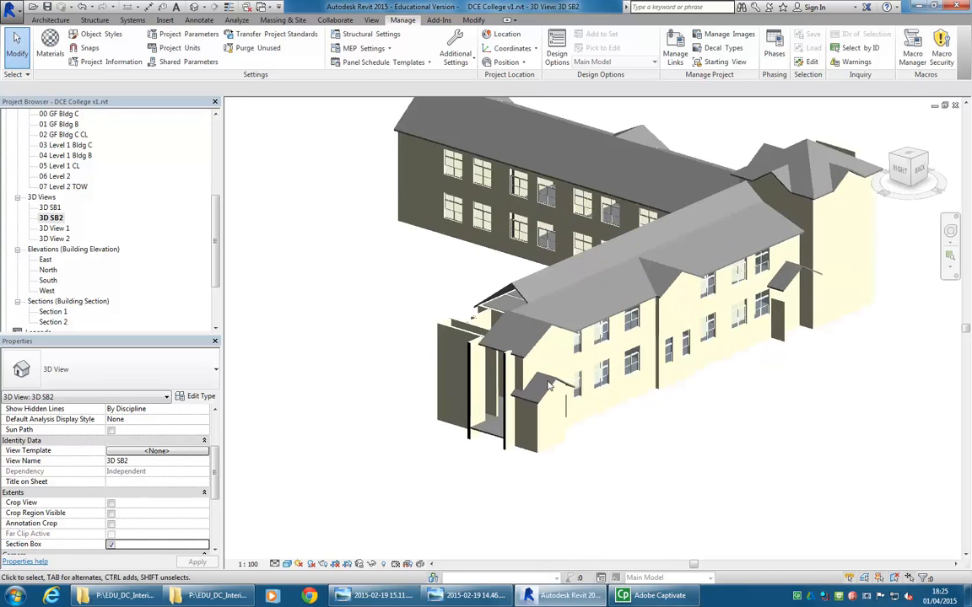
middle_click_drag(434, 362, 422, 419, "shift")
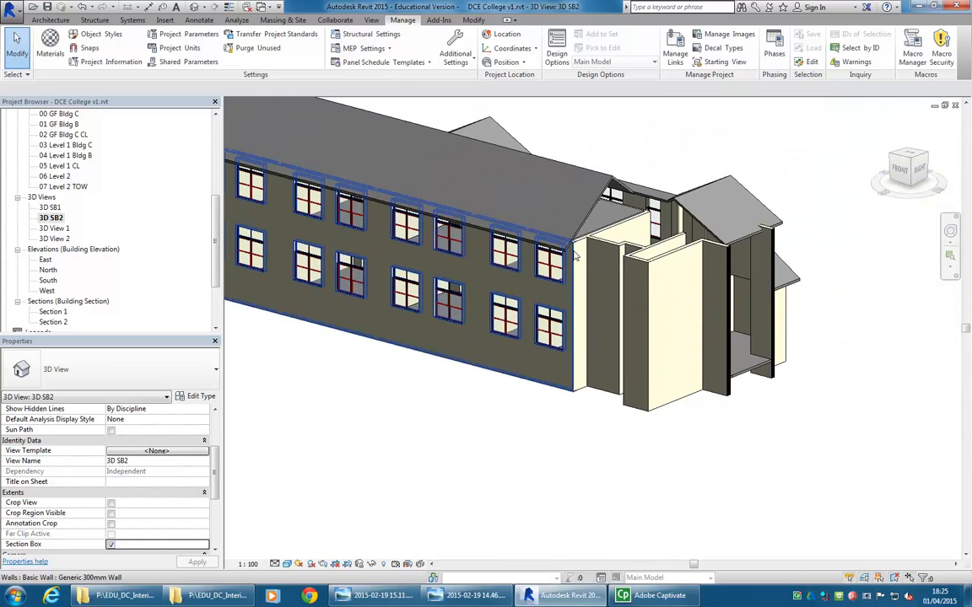
scroll(577, 257, "up", 3)
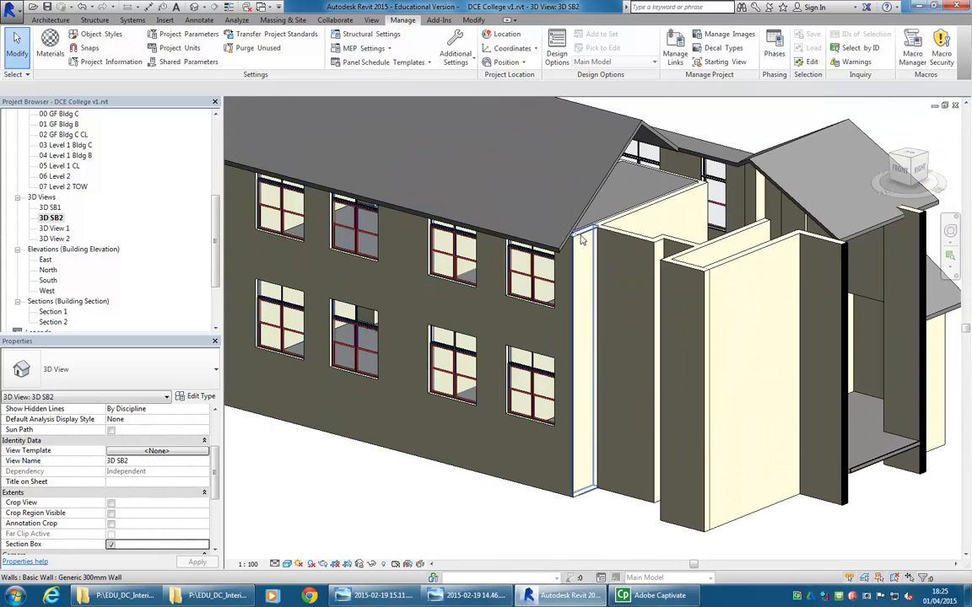
left_click(646, 216)
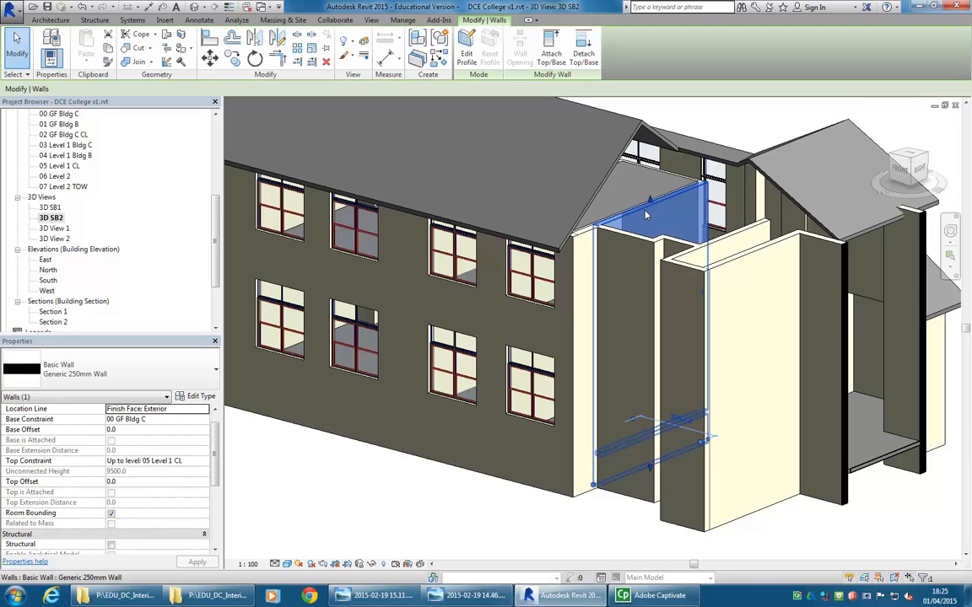
key("Escape")
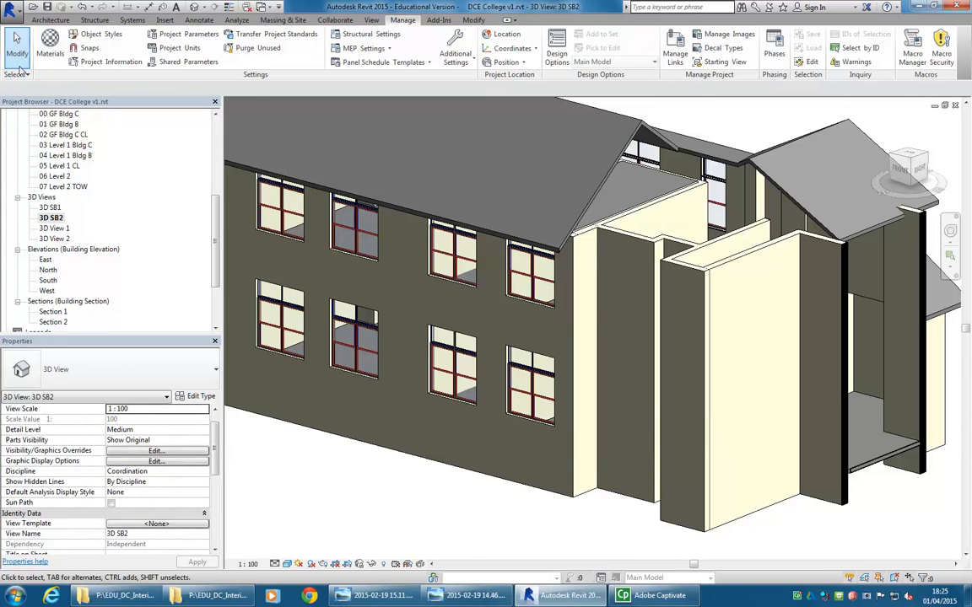
Review the Finish material's graphics and appearance settings and the options for creating, duplicating or editing materials.
left_click(55, 37)
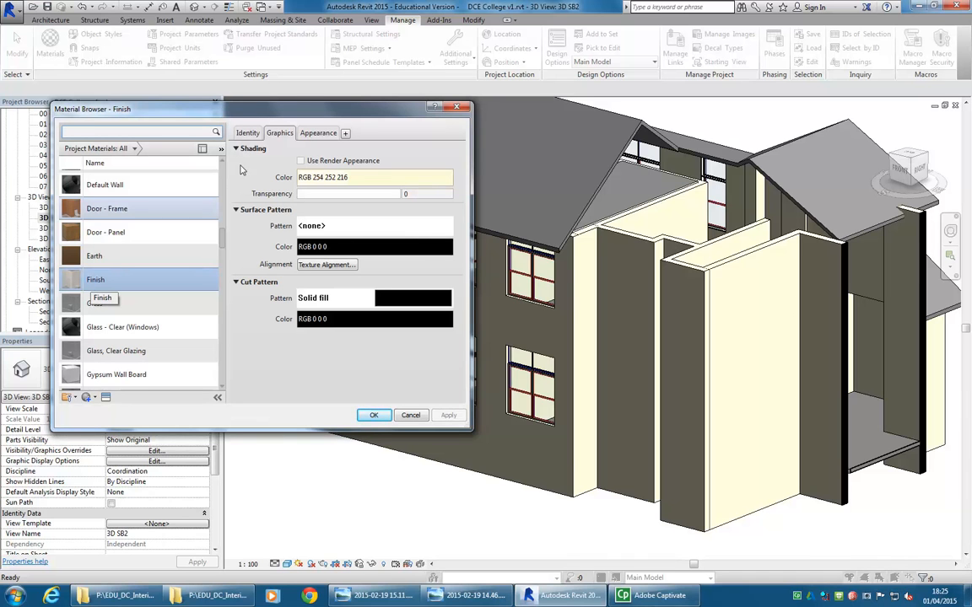
left_click(313, 134)
left_click(280, 133)
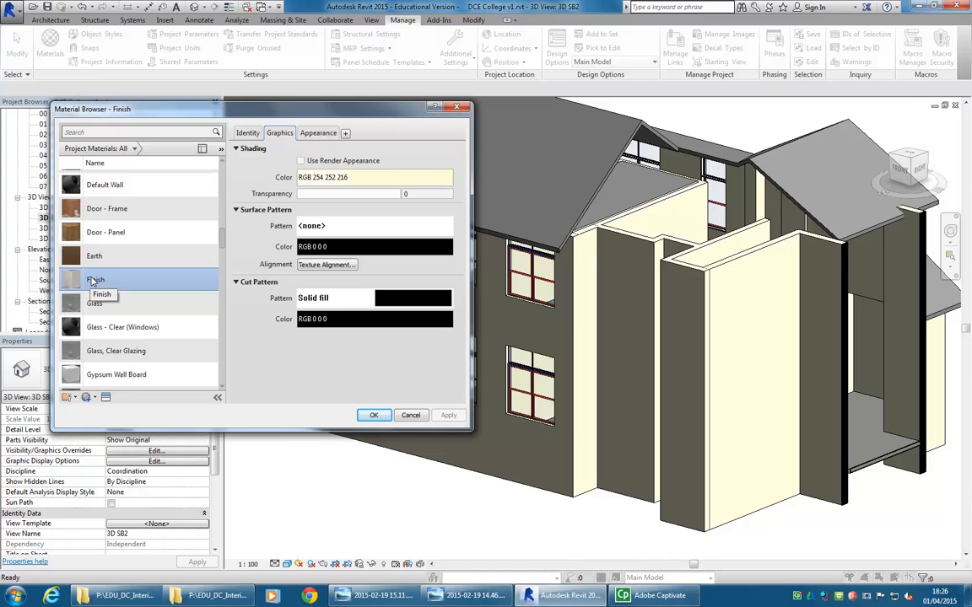
scroll(92, 283, "down", 1)
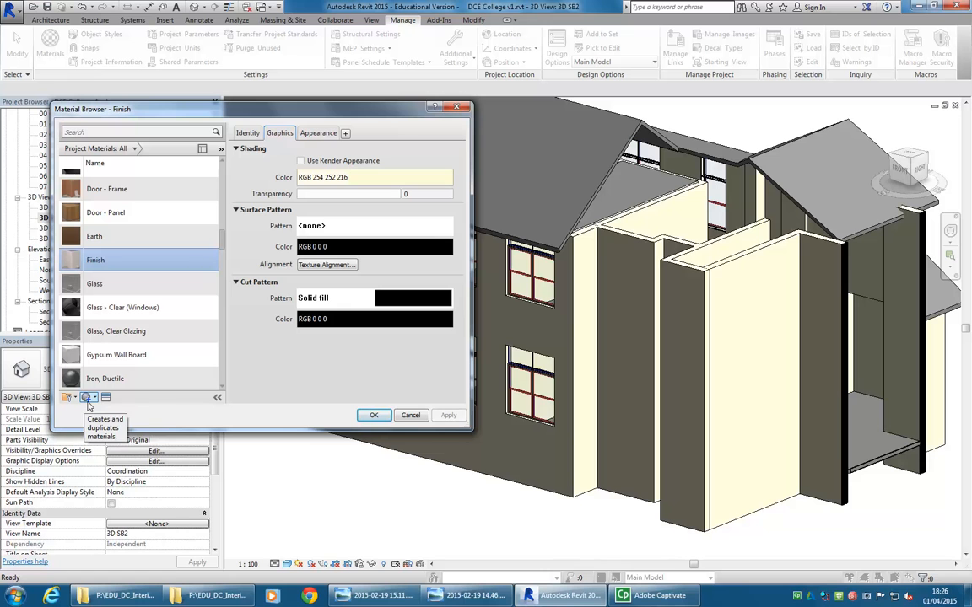
left_click(87, 399)
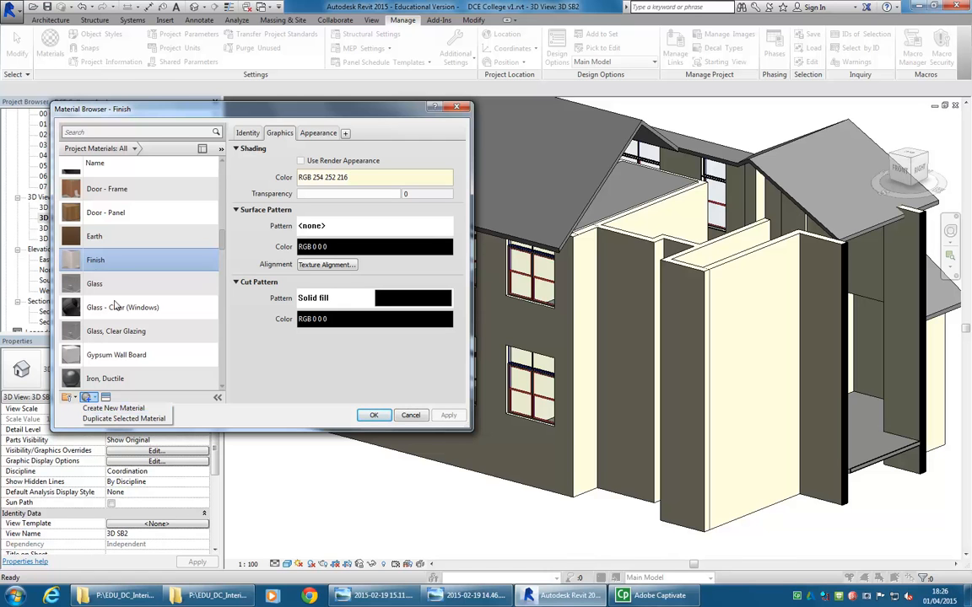
left_click(98, 264)
right_click(109, 263)
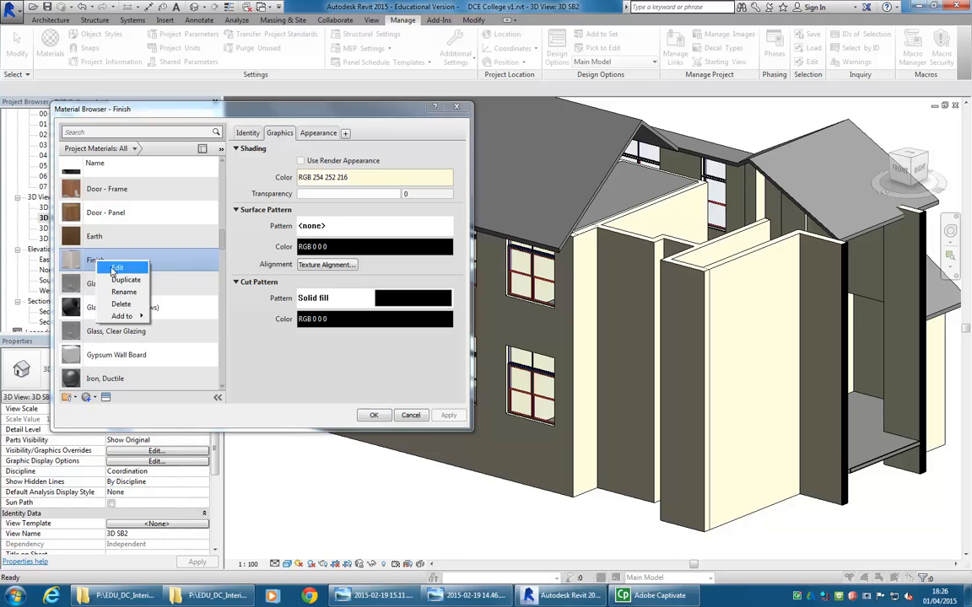
left_click(76, 263)
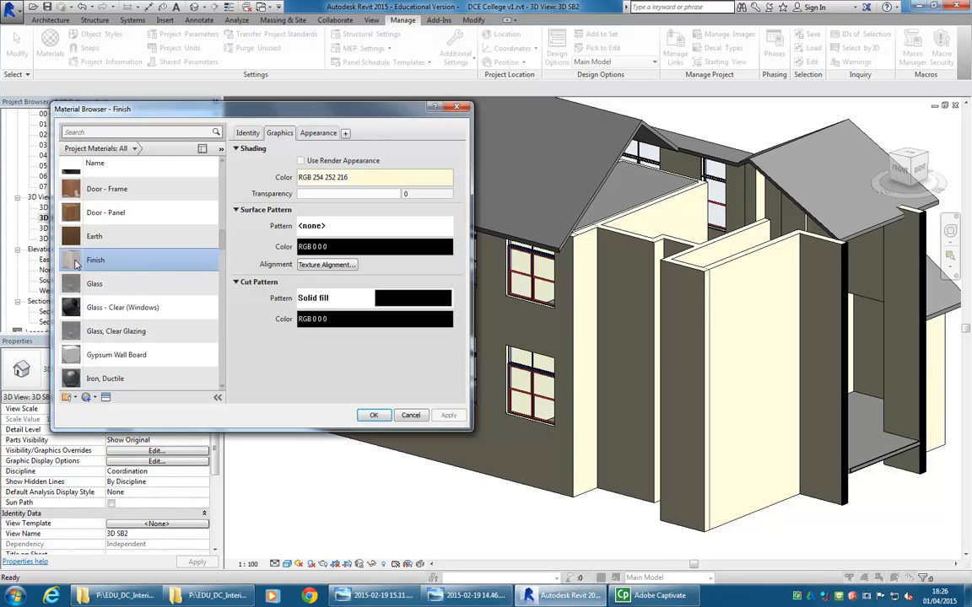
Duplicate the Finish material and name the copy Finish-Roof.
left_click_drag(224, 245, 223, 300)
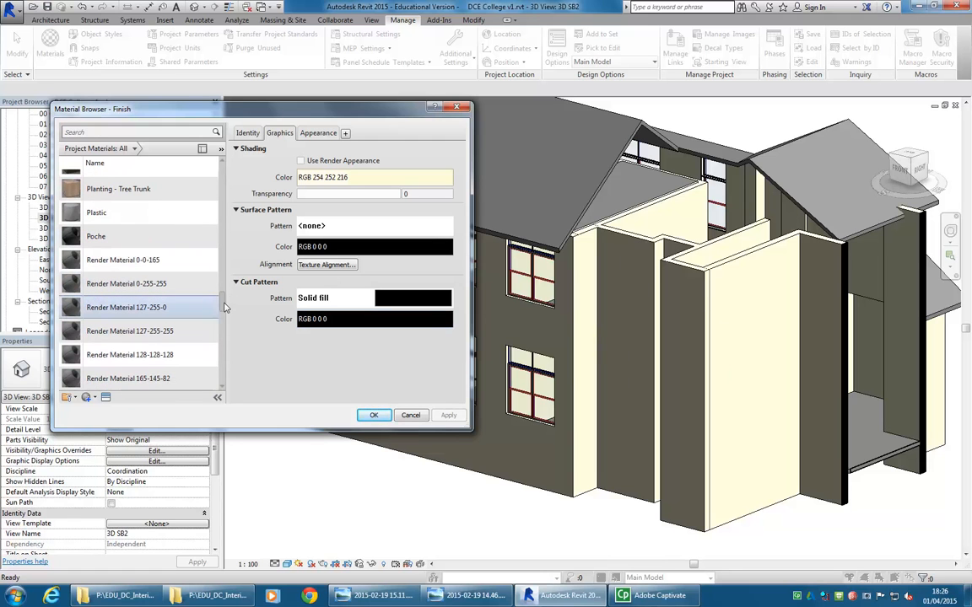
scroll(225, 278, "up", 8)
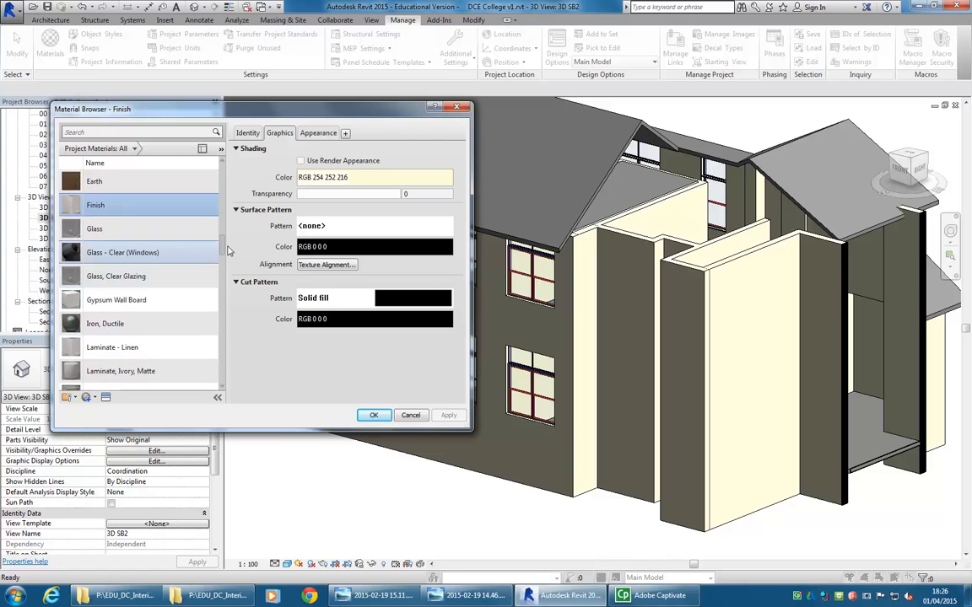
scroll(228, 250, "up", 2)
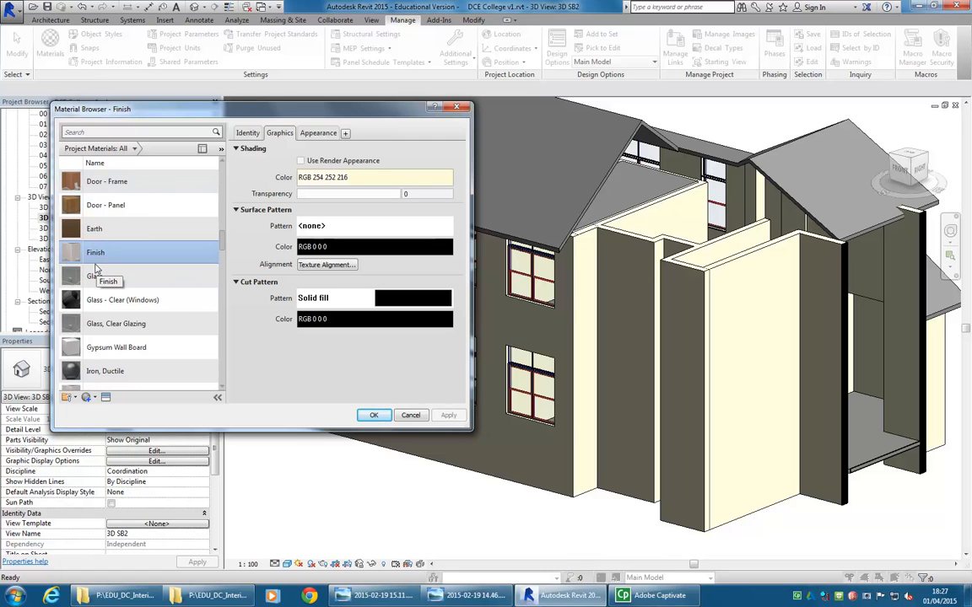
scroll(95, 287, "down", 1)
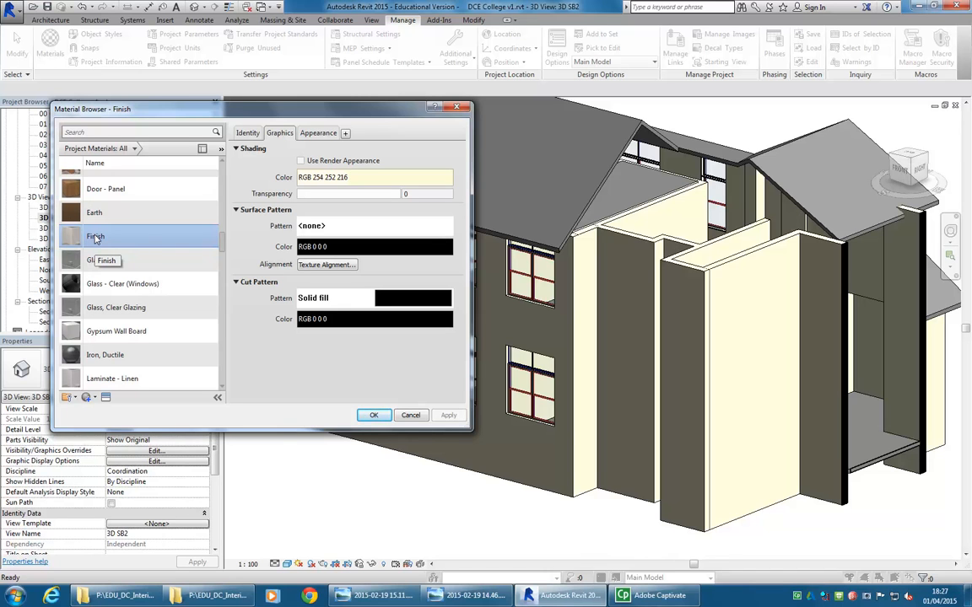
right_click(95, 238)
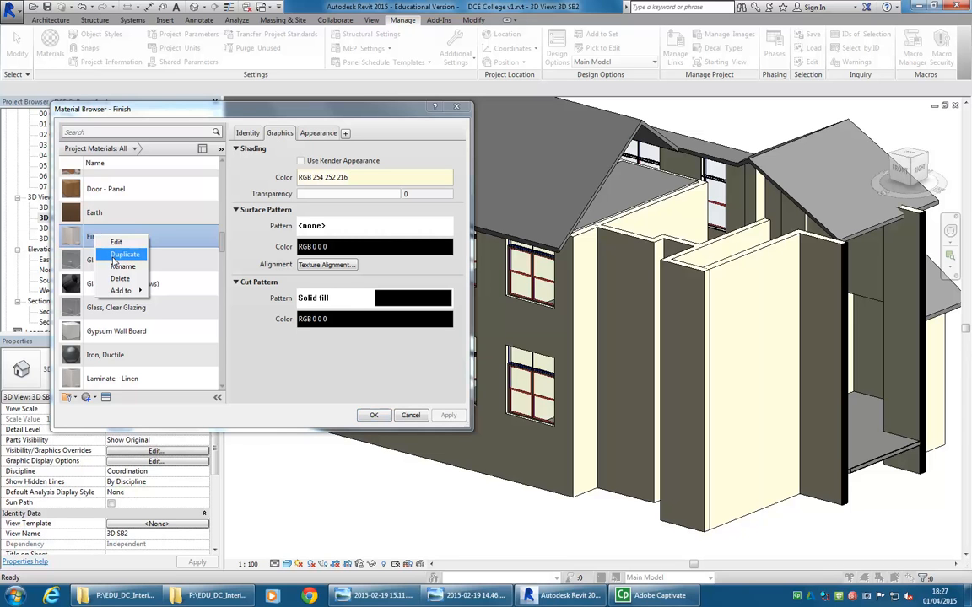
left_click(118, 255)
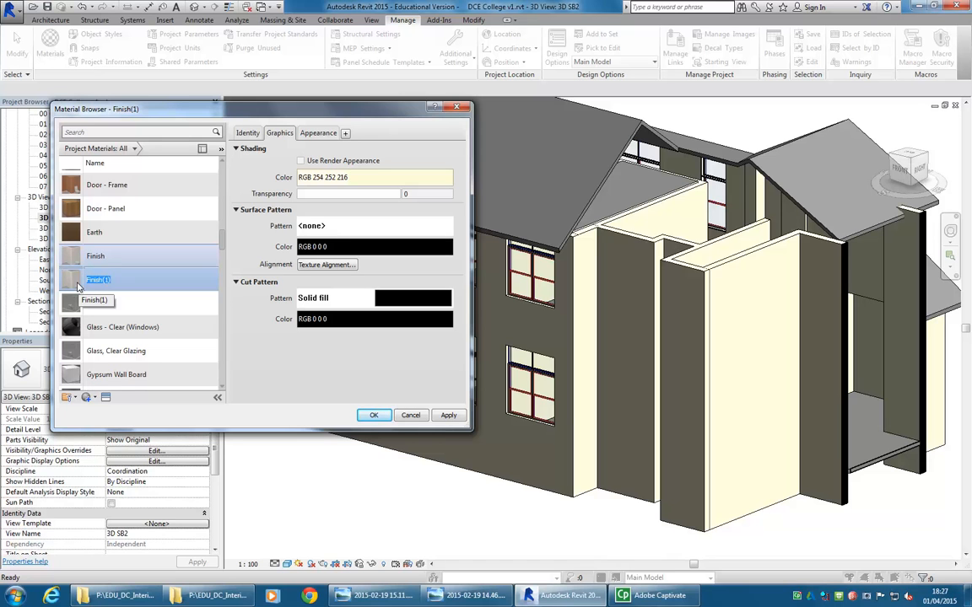
left_click(116, 281)
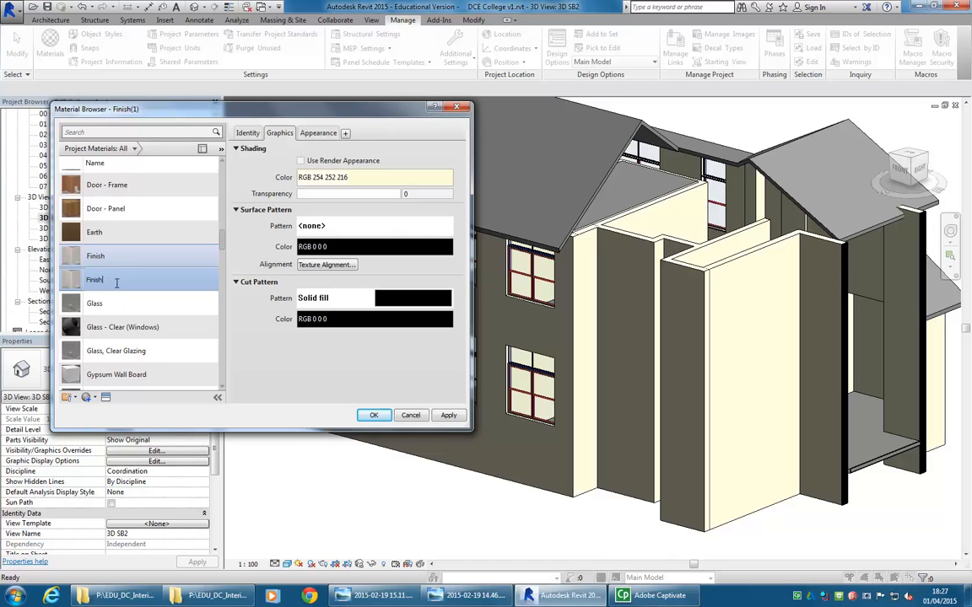
type("-Roof")
key("Return")
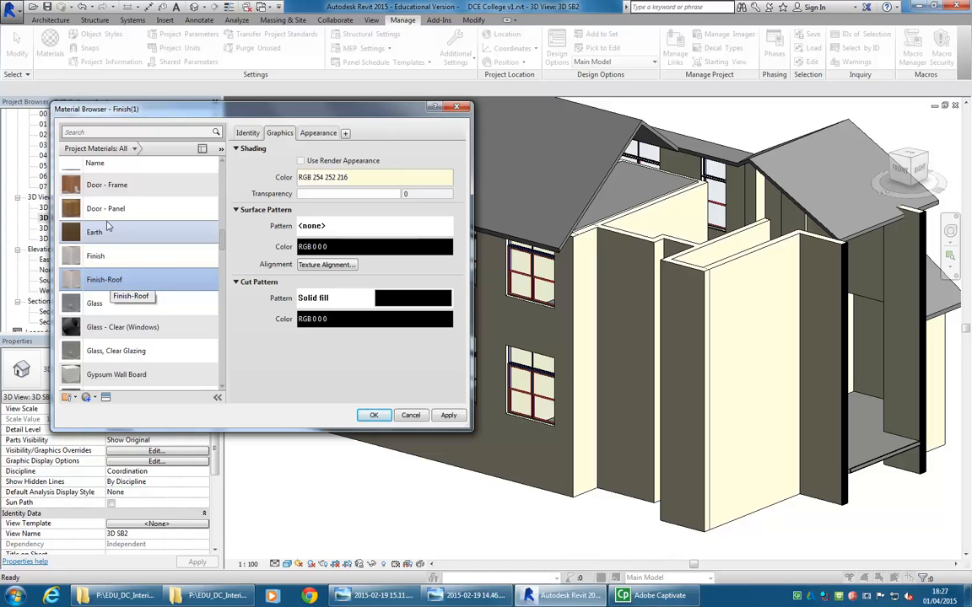
Compare the graphics settings of the Finish-Roof material with its appearance settings.
scroll(108, 285, "up", 1)
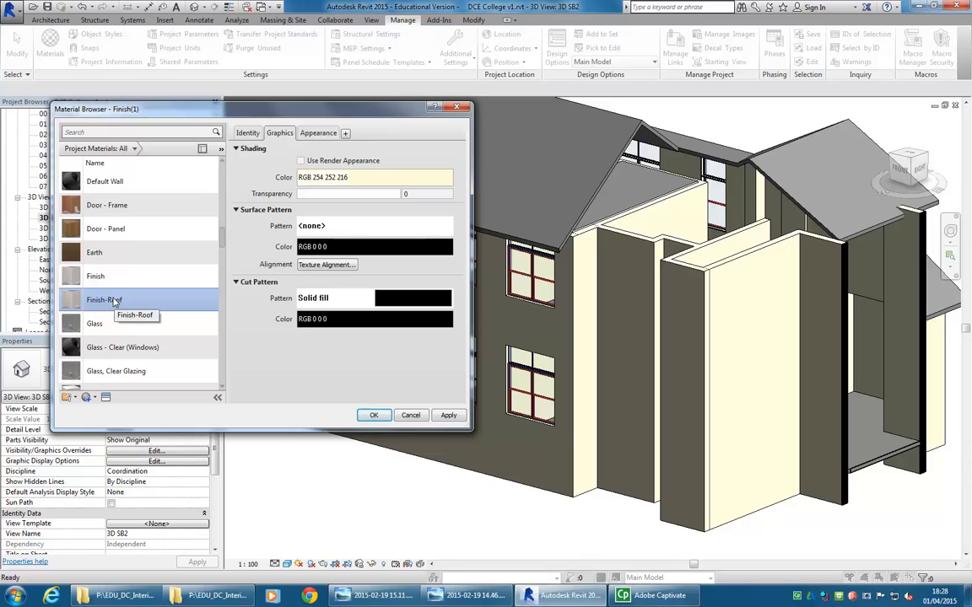
scroll(113, 384, "down", 1)
scroll(113, 388, "up", 1)
left_click(317, 135)
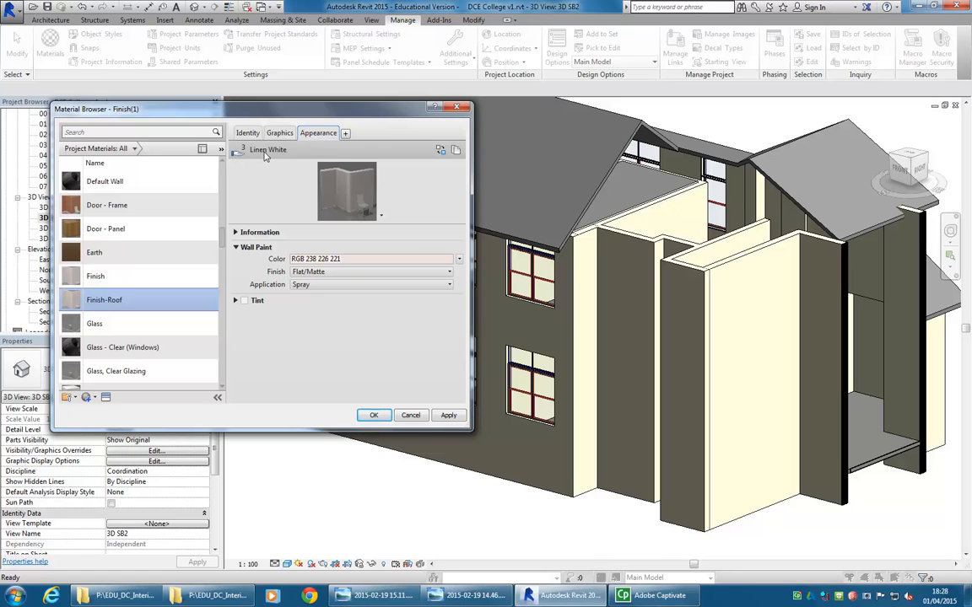
left_click(281, 133)
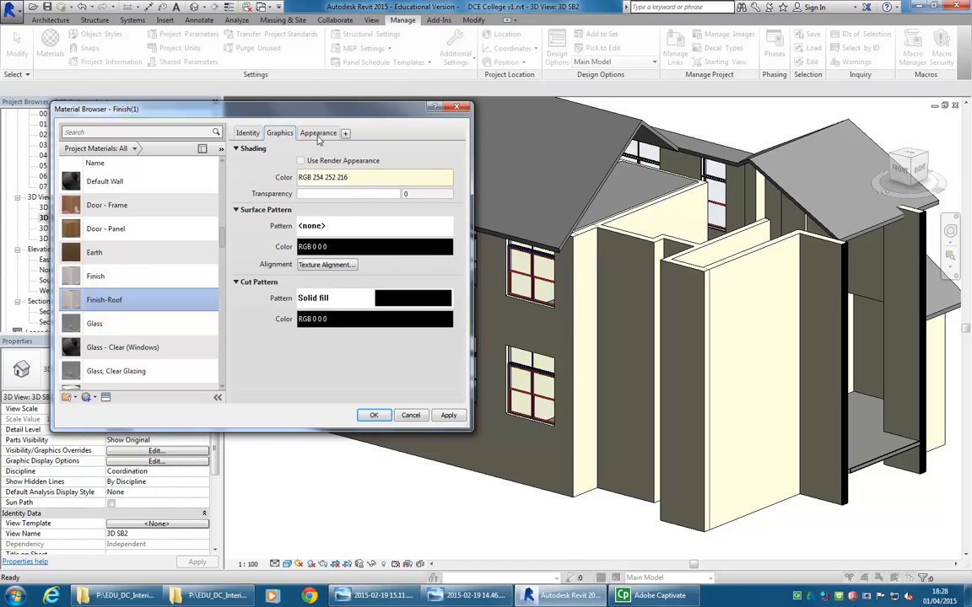
left_click(319, 135)
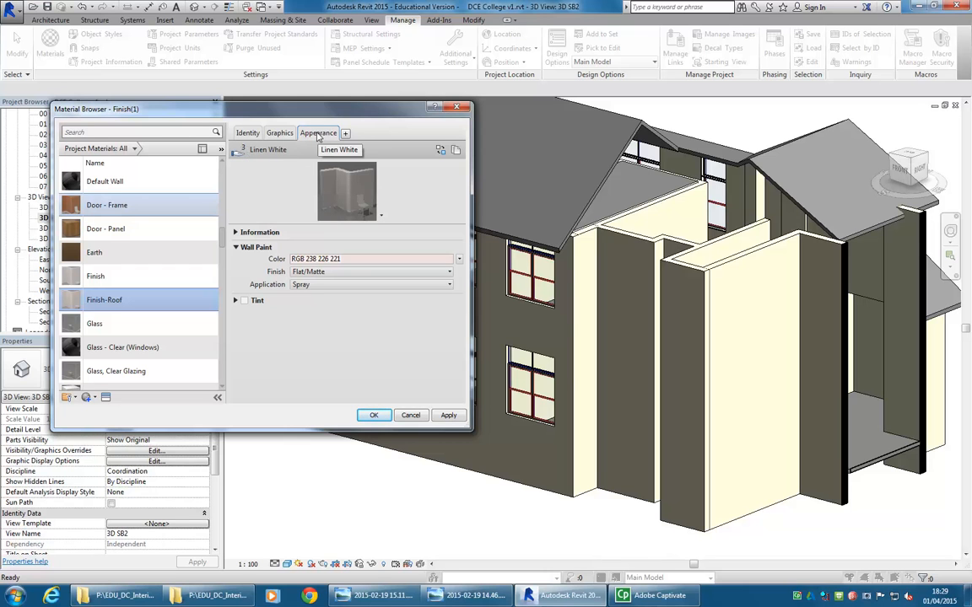
left_click(279, 132)
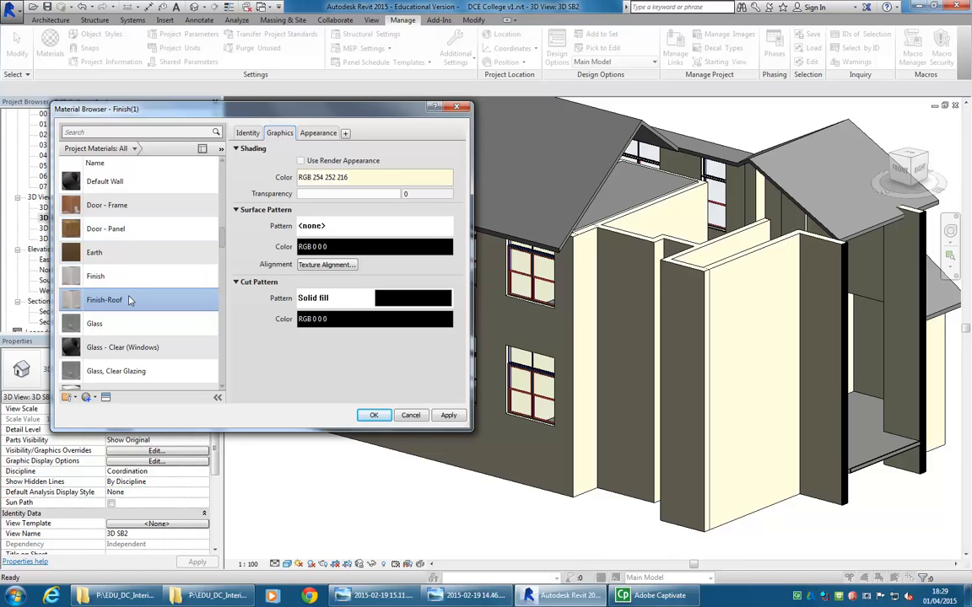
left_click(315, 134)
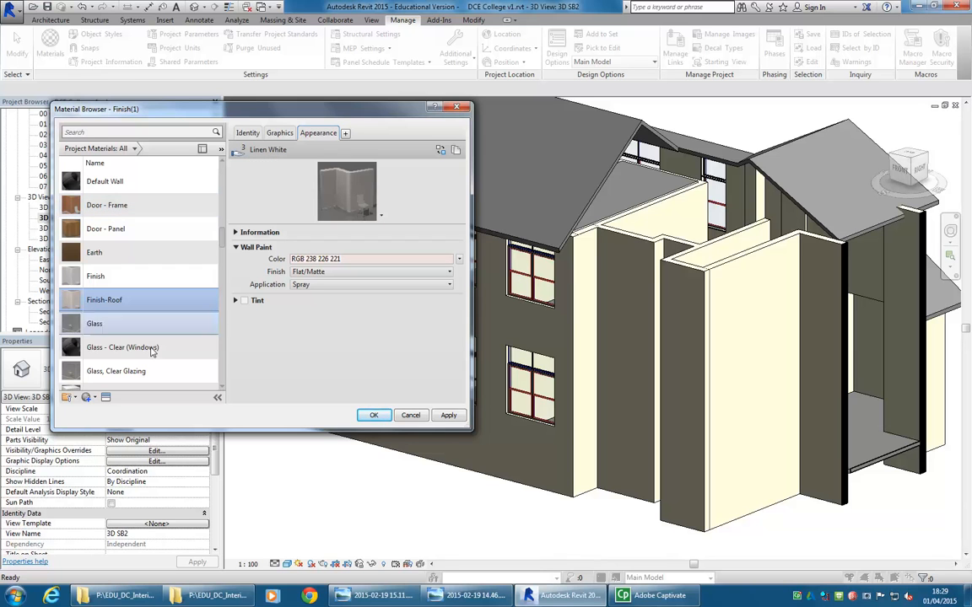
Compare the appearance assets used by the Finish and Finish-Roof materials.
left_click(107, 276)
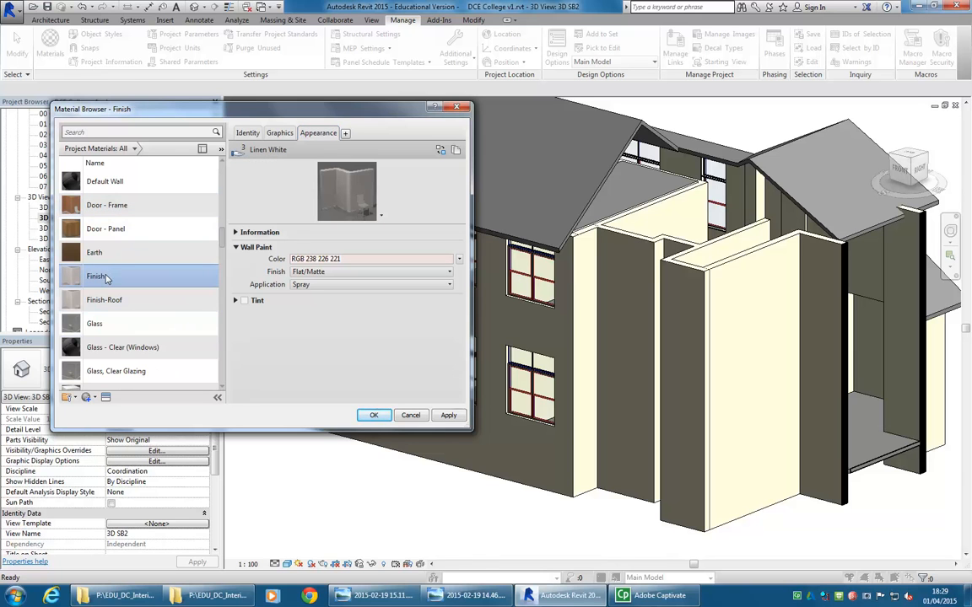
left_click(108, 300)
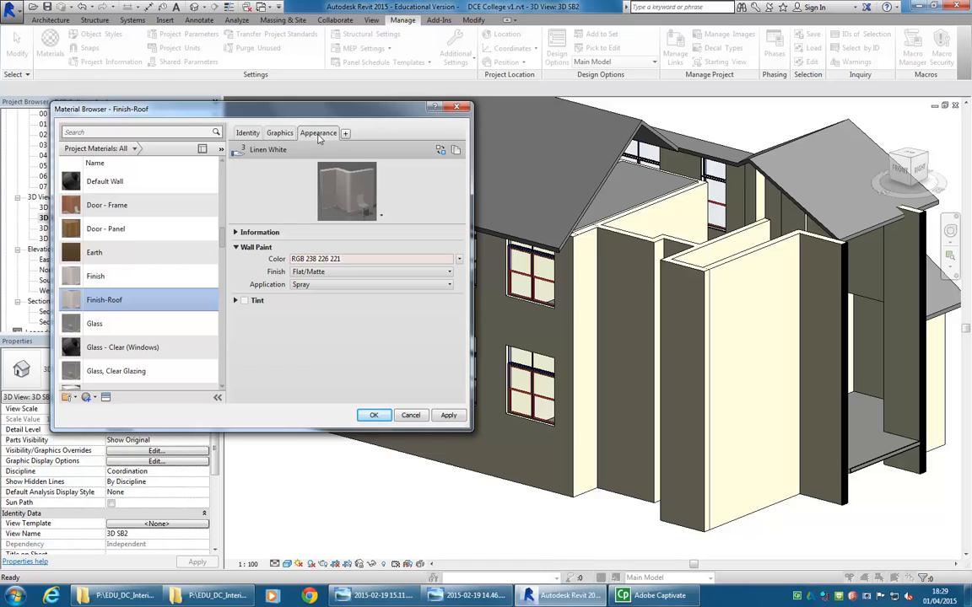
left_click(122, 278)
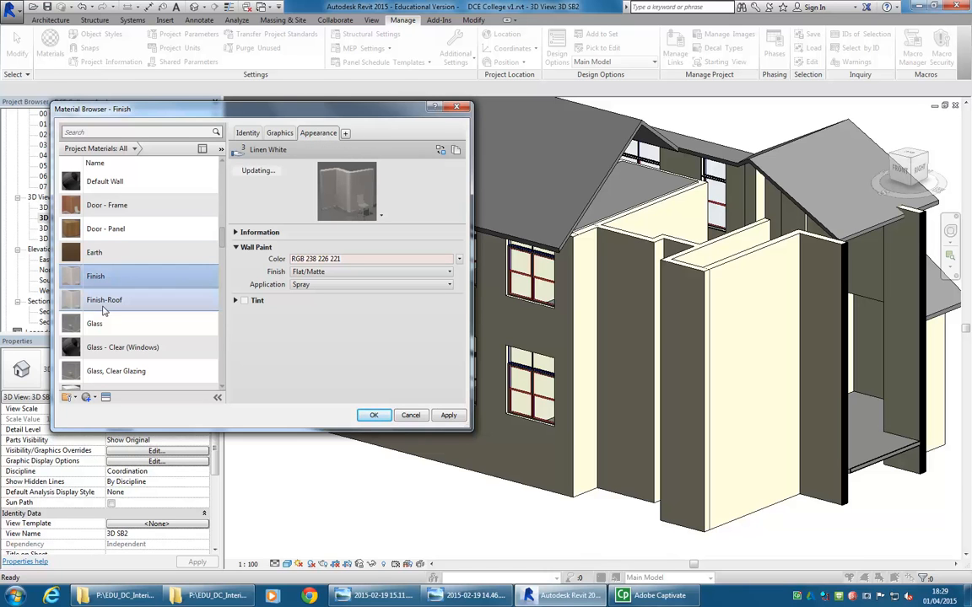
left_click(107, 304)
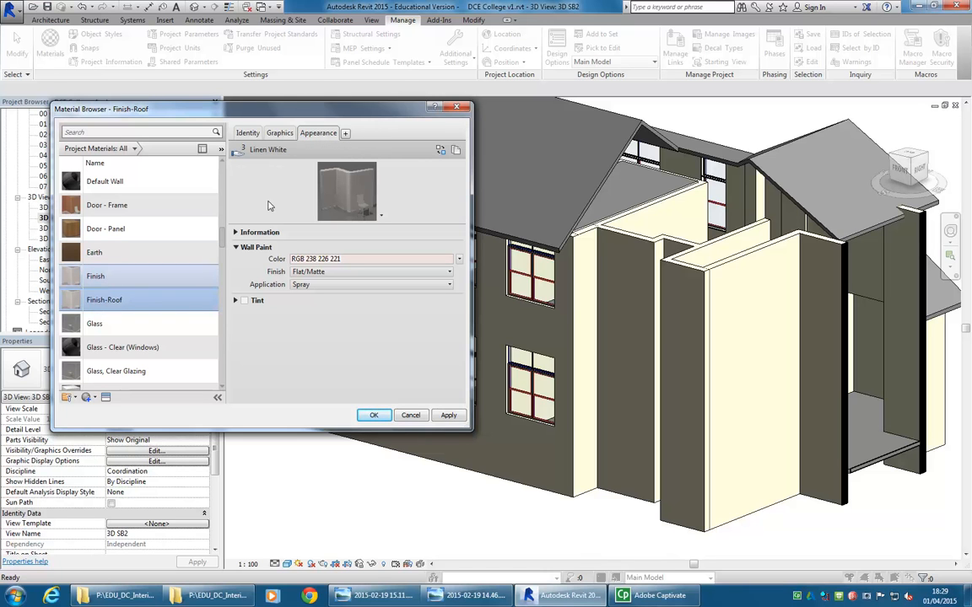
Review the options for duplicating or replacing Finish-Roof's appearance asset and the wall paint's finish and application choices.
right_click(317, 136)
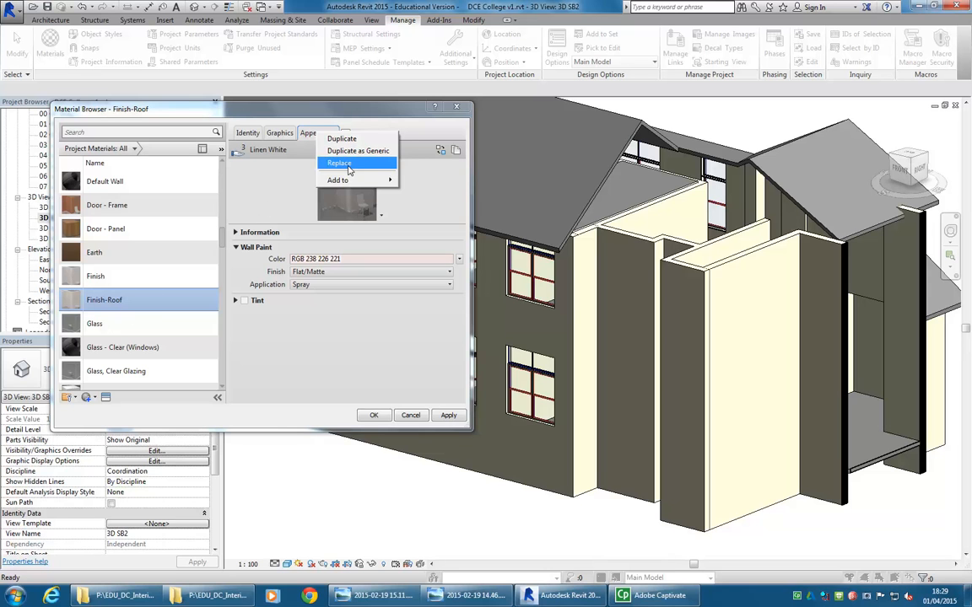
right_click(308, 134)
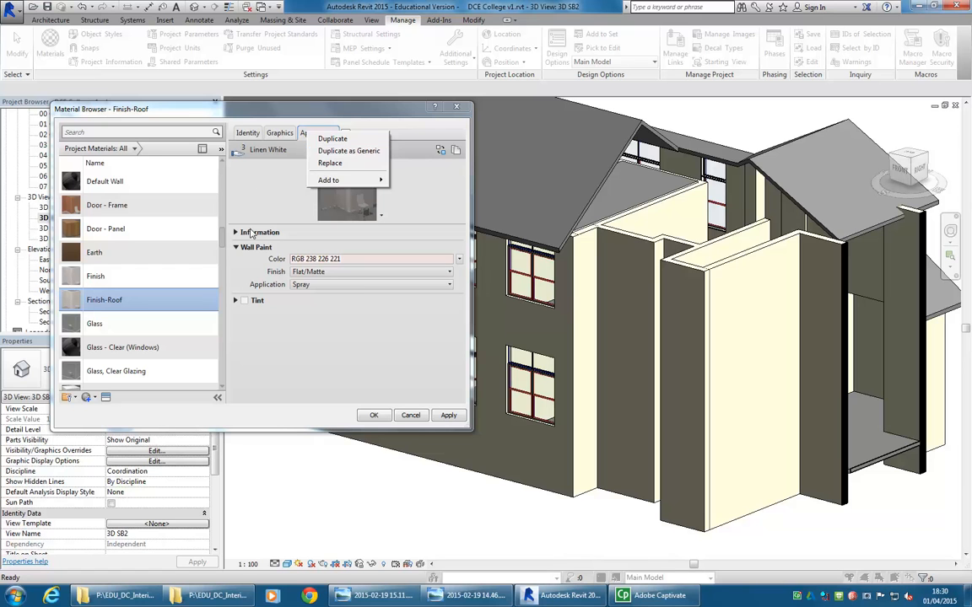
left_click(254, 189)
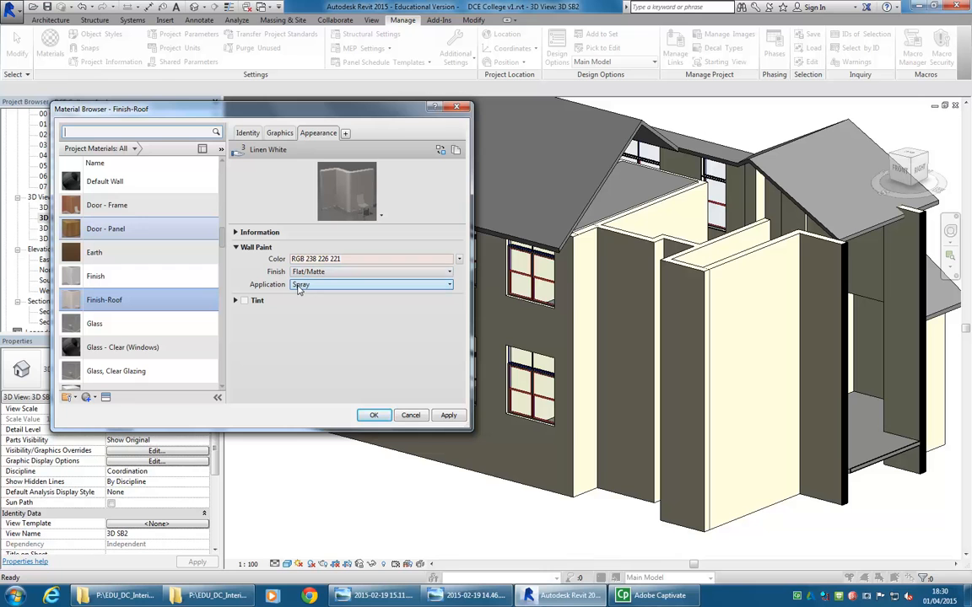
left_click(343, 273)
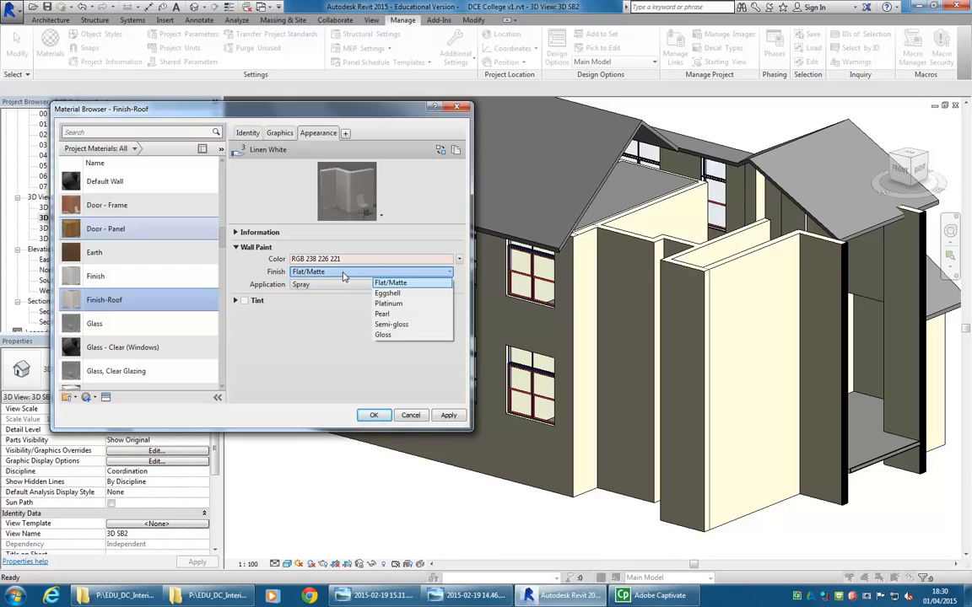
left_click(340, 285)
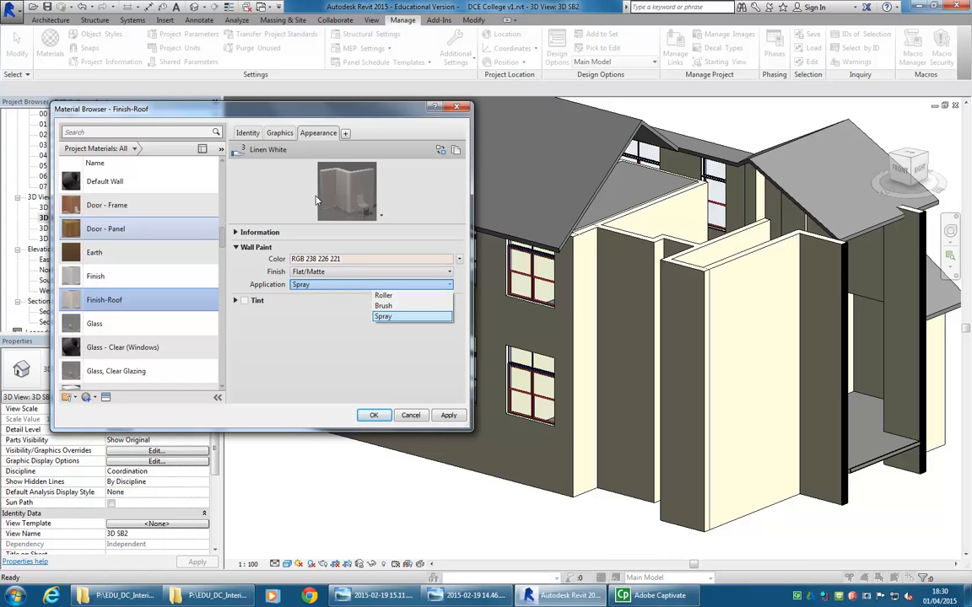
left_click(285, 203)
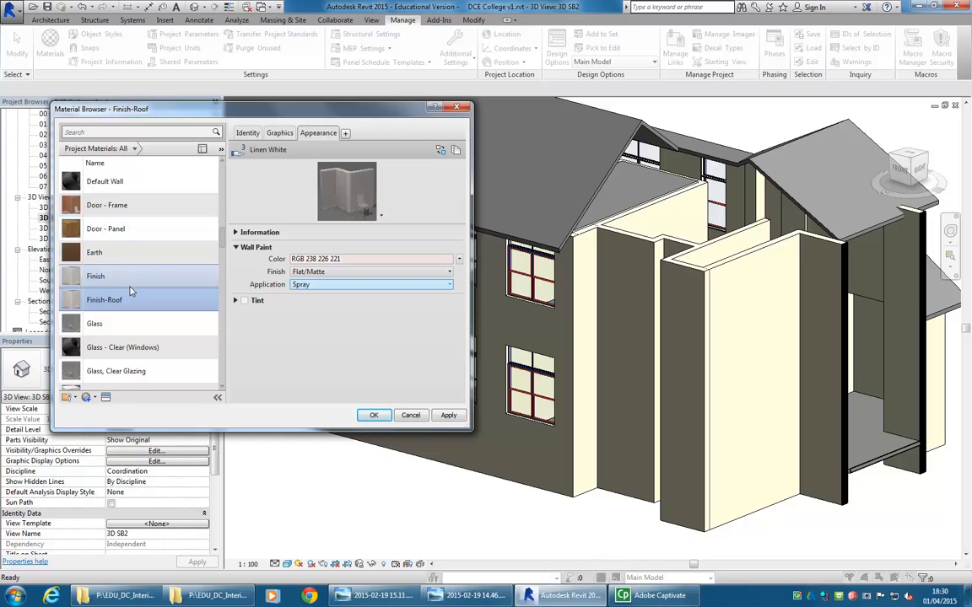
Compare the Earth material's appearance properties with the wall paint properties of Finish-Roof.
left_click(115, 254)
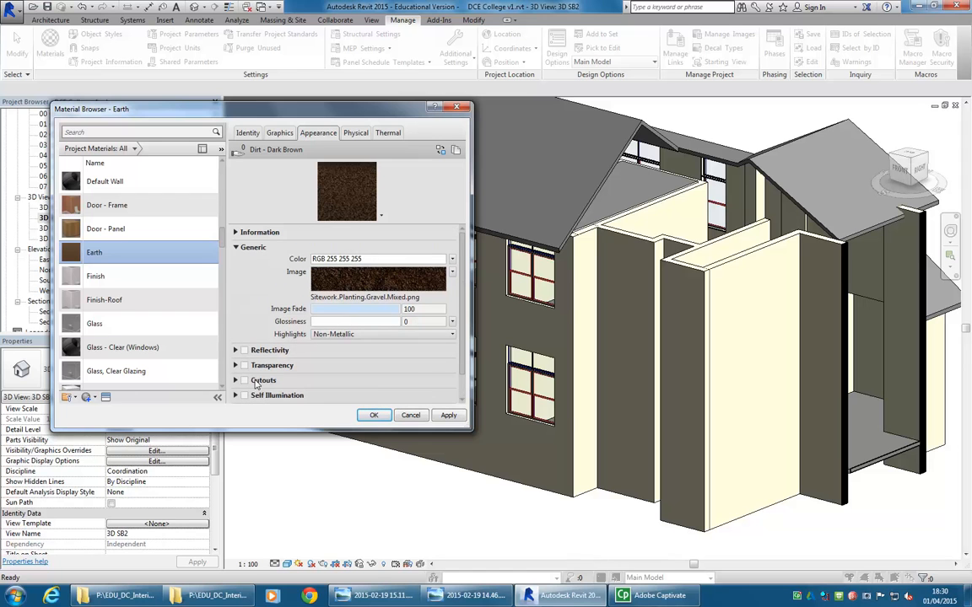
left_click(94, 300)
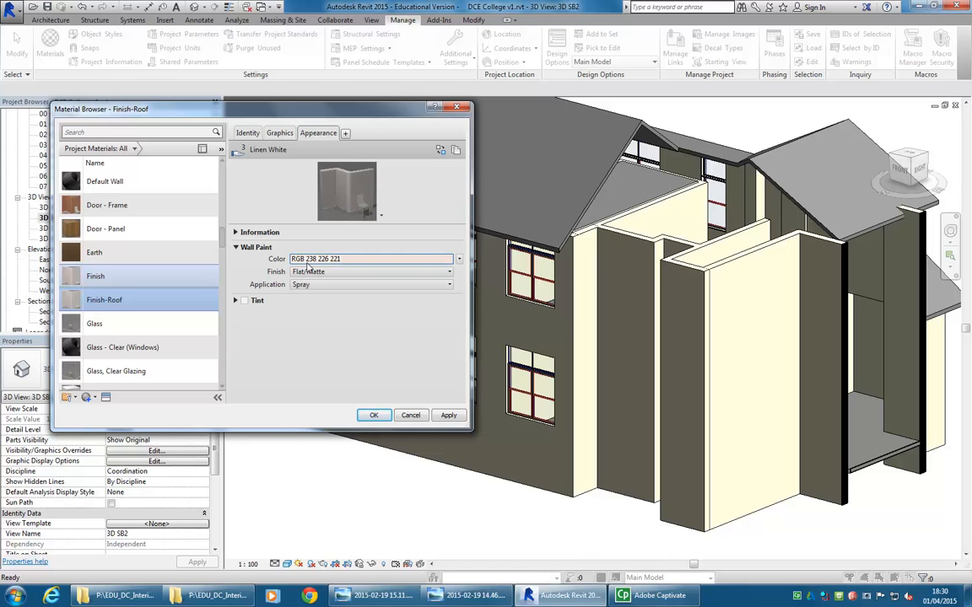
right_click(322, 134)
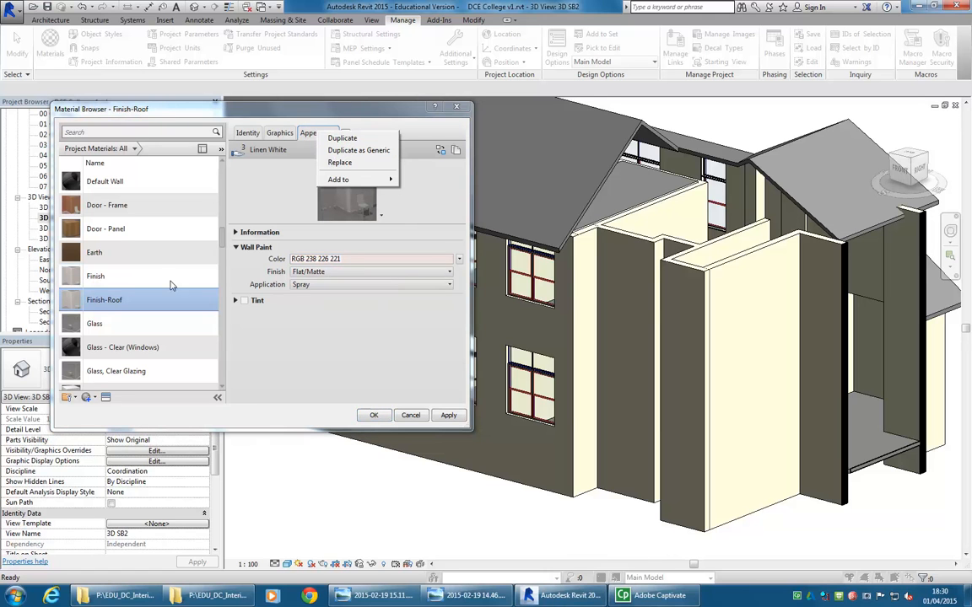
left_click(106, 251)
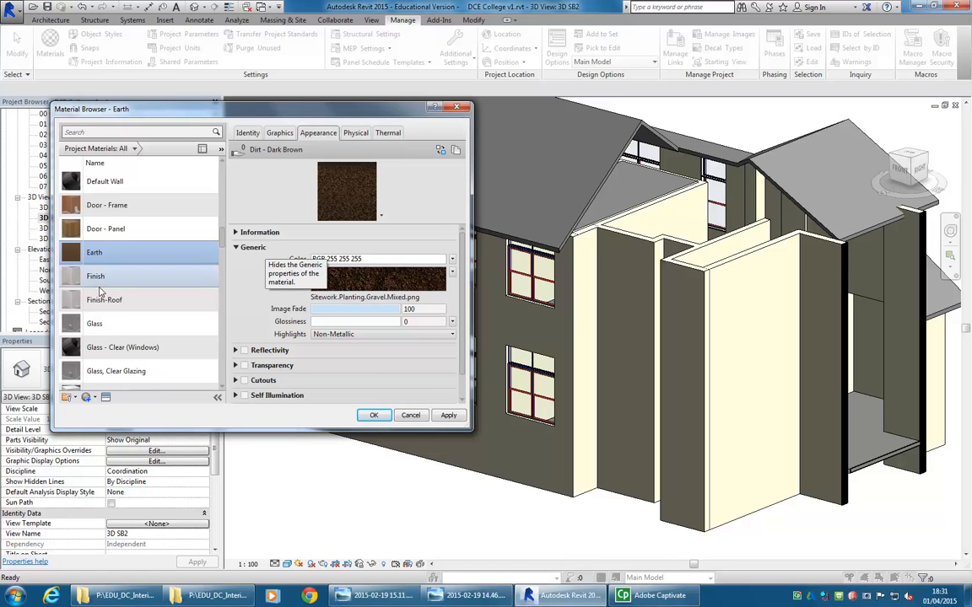
left_click(199, 301)
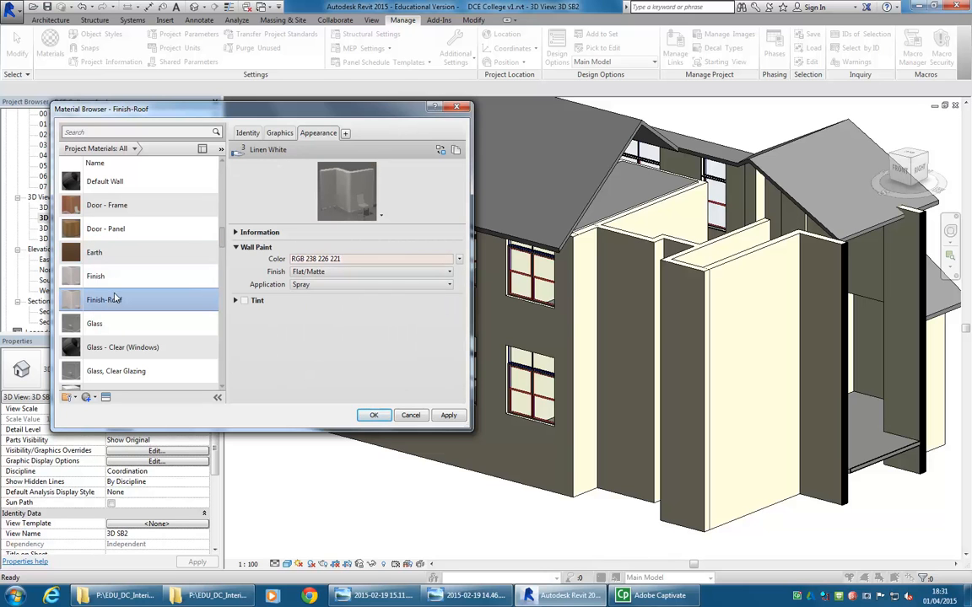
Start replacing the appearance asset of Finish-Roof and enlarge the Asset Browser to show the full asset details.
right_click(323, 133)
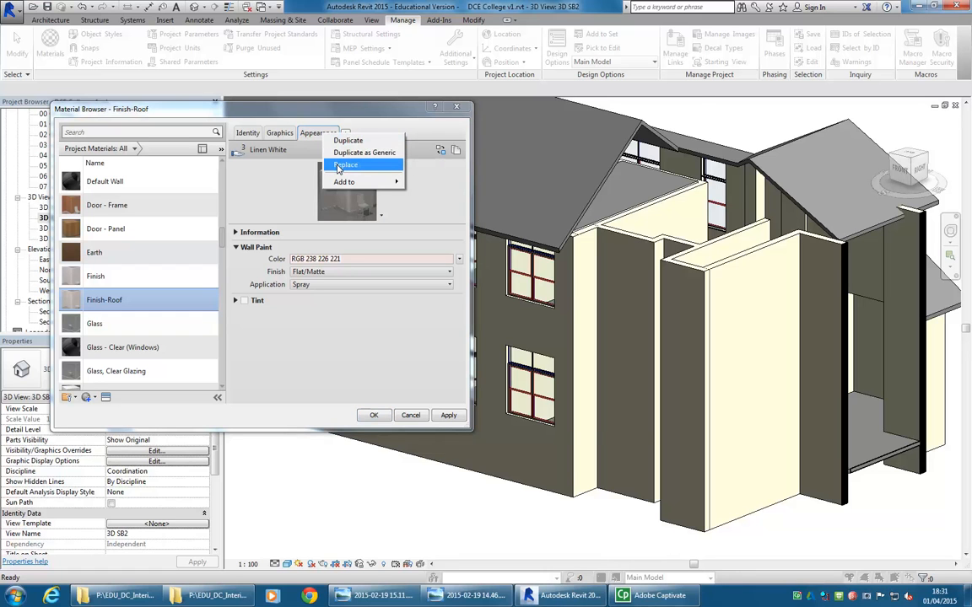
left_click(346, 165)
left_click_drag(555, 105, 295, 38)
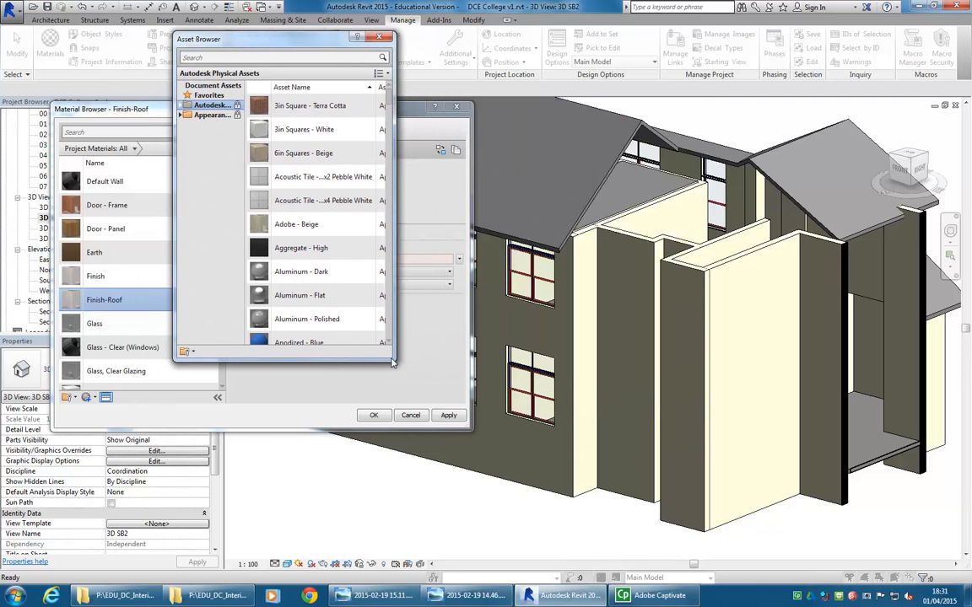
left_click_drag(391, 361, 717, 539)
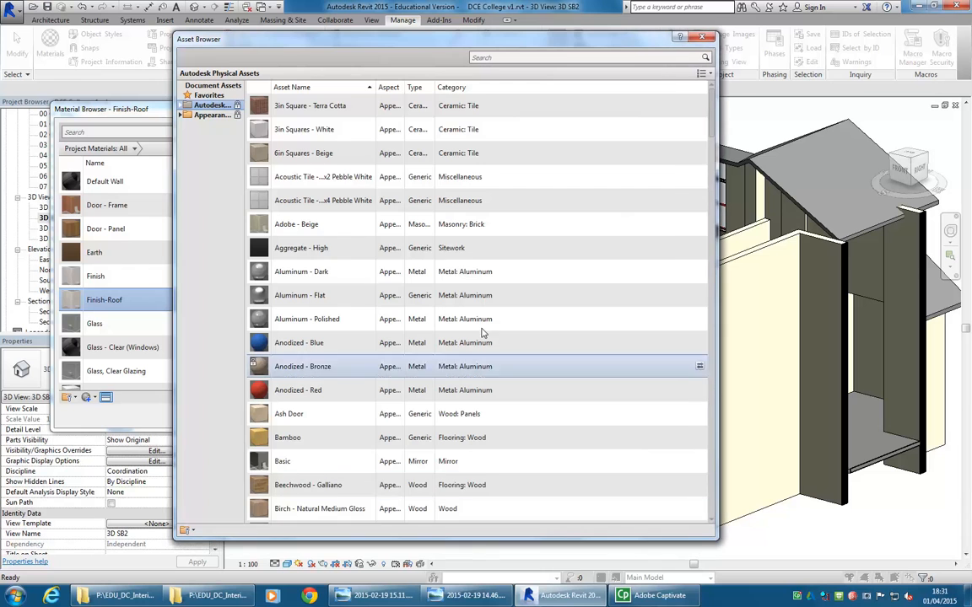
Look through the categories of the Appearance Library and the Autodesk Physical Assets library.
left_click(202, 118)
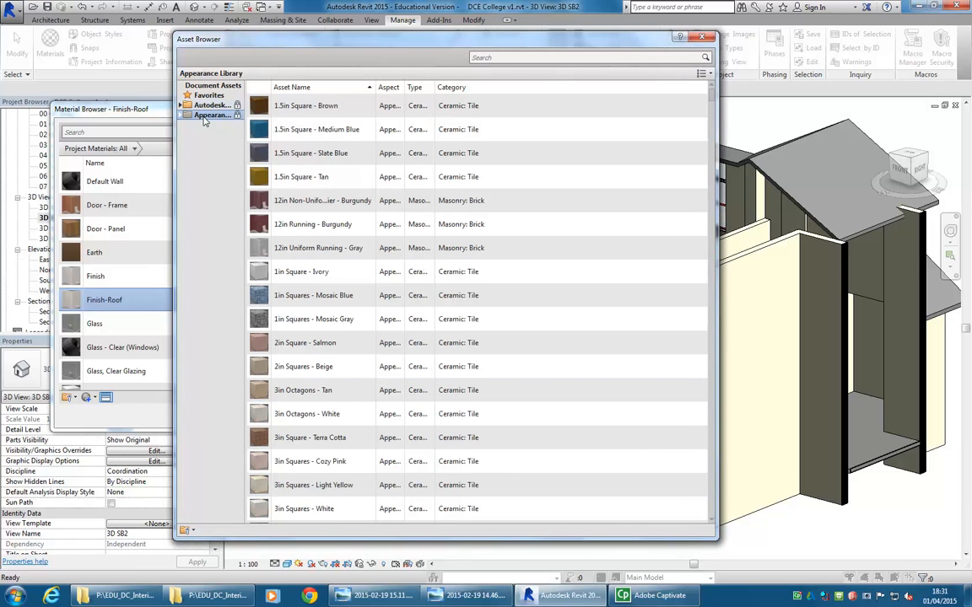
left_click(181, 115)
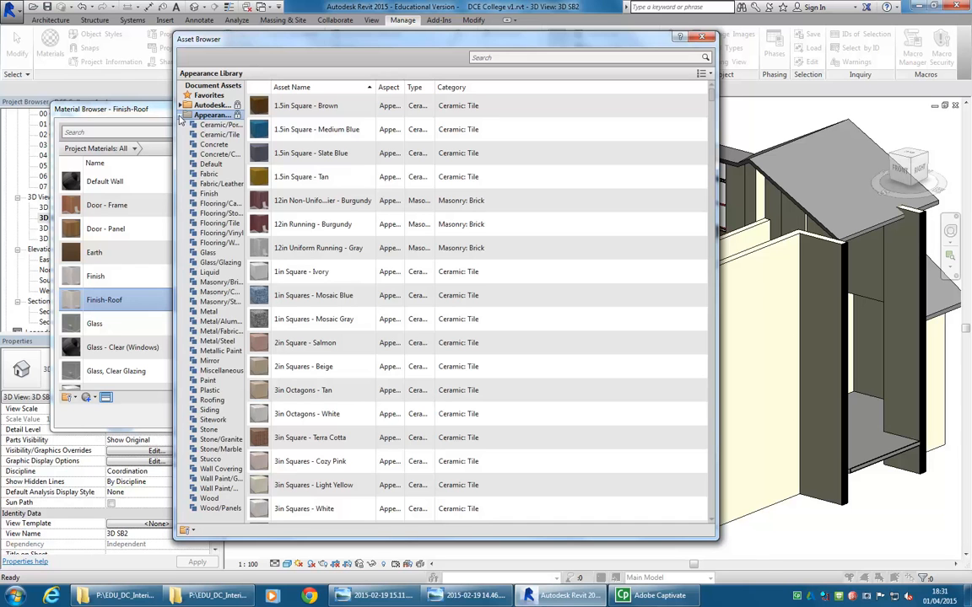
left_click(182, 116)
left_click(208, 106)
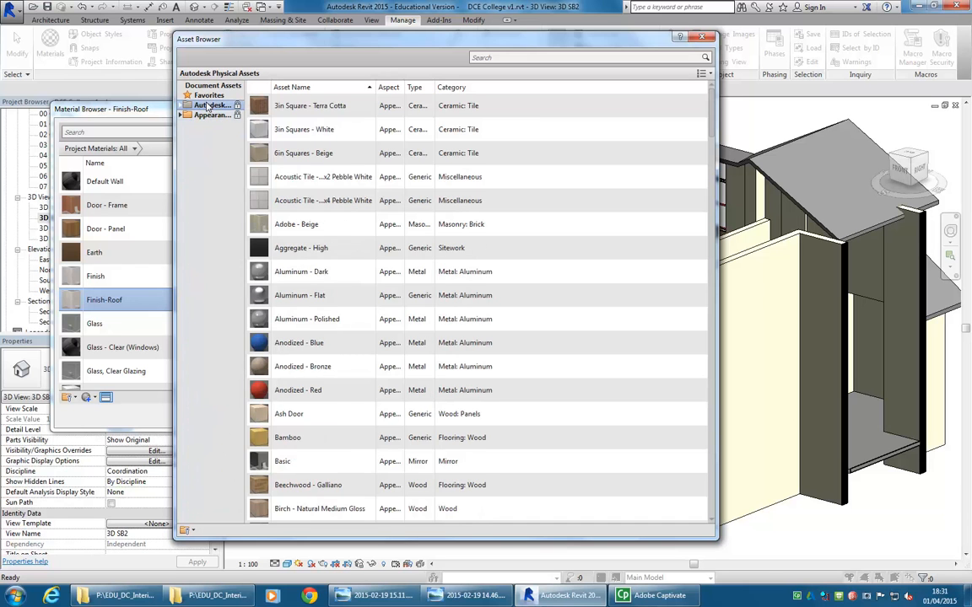
left_click(185, 105)
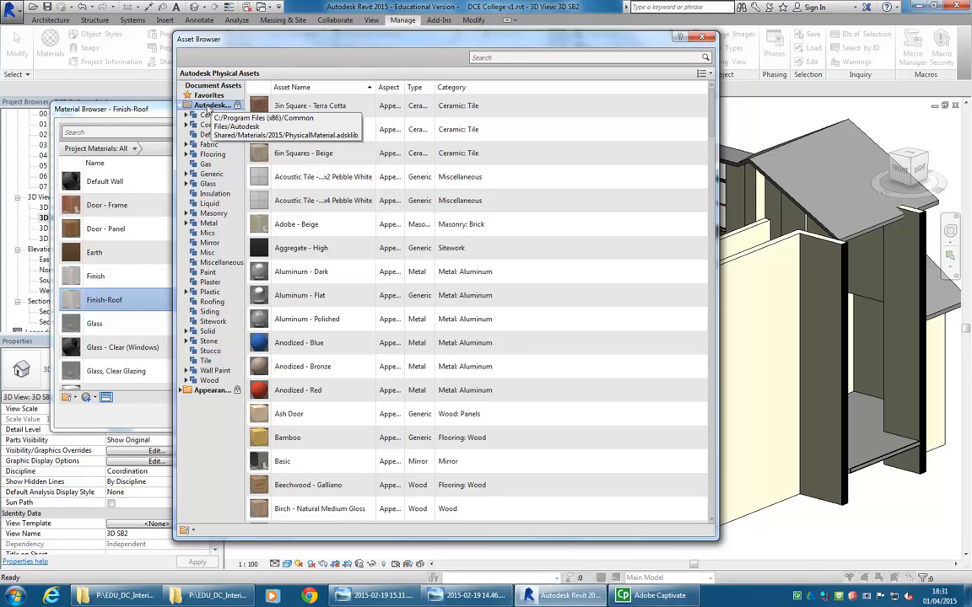
left_click(187, 105)
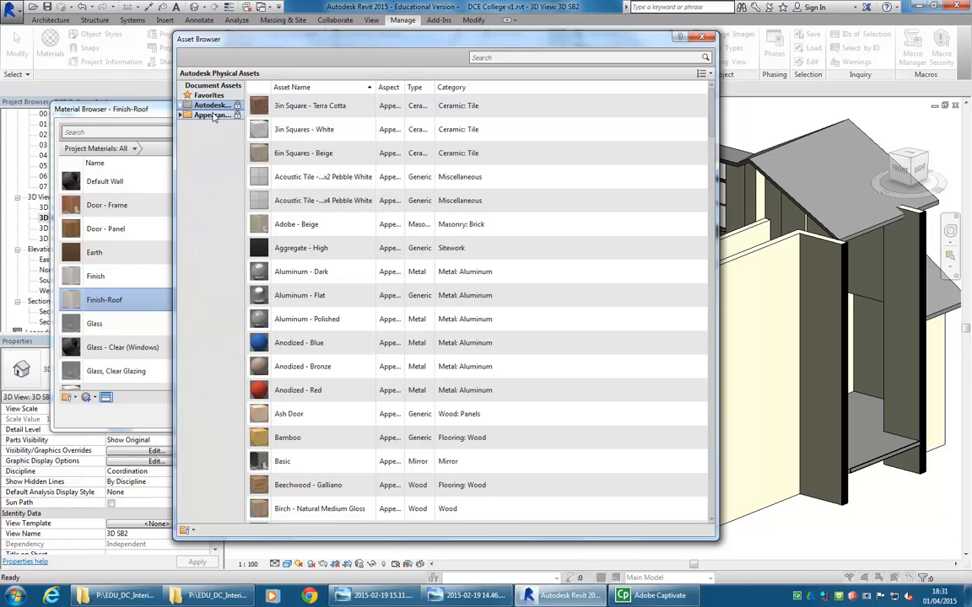
Widen the library list and browse the Roofing assets of the Appearance Library.
left_click(211, 115)
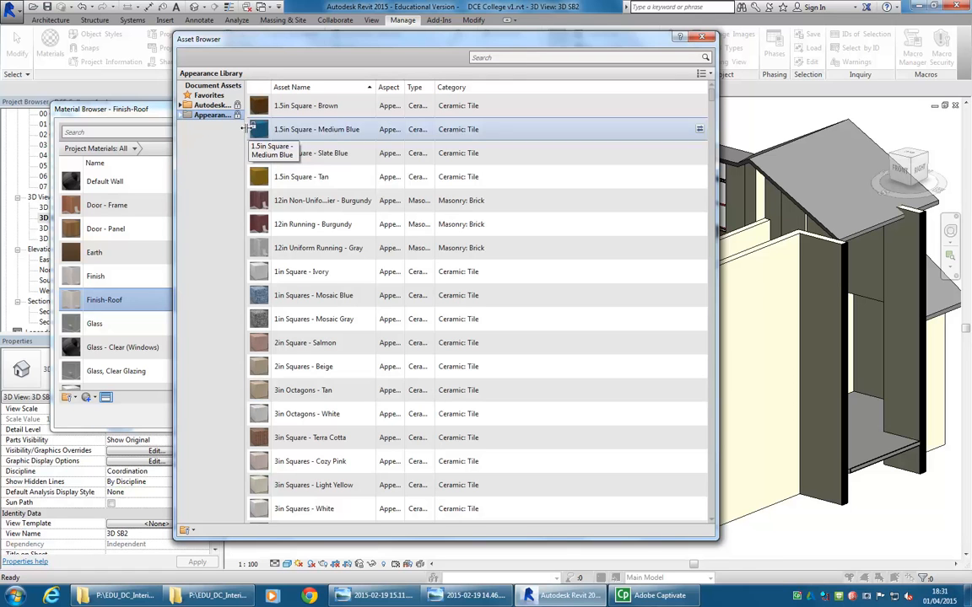
left_click_drag(247, 128, 315, 128)
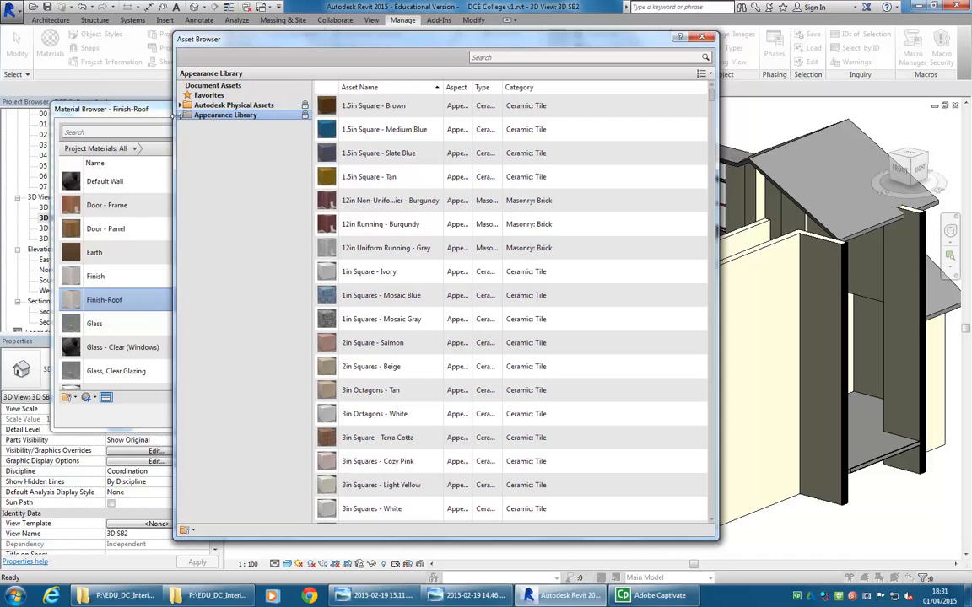
double_click(210, 117)
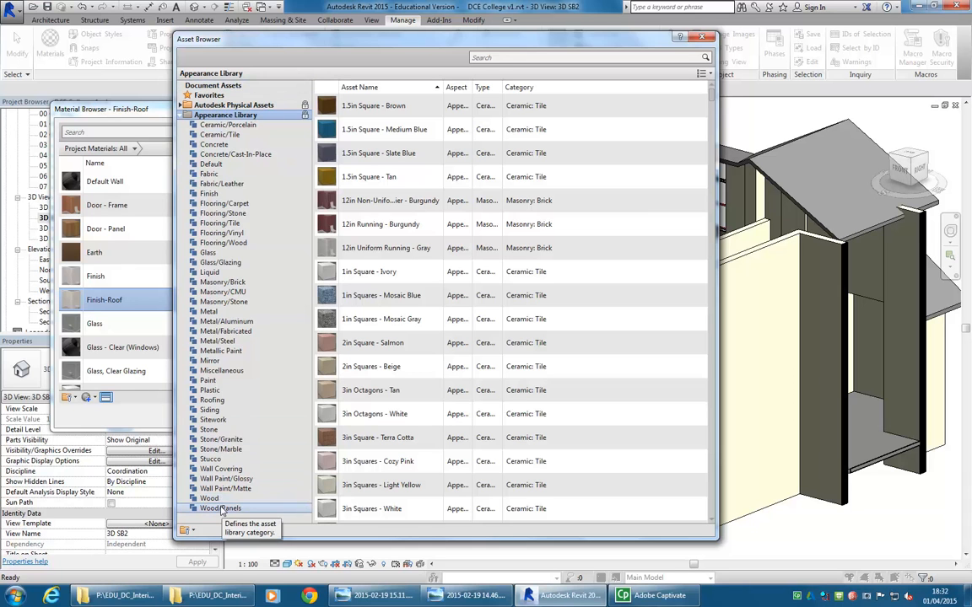
left_click(211, 400)
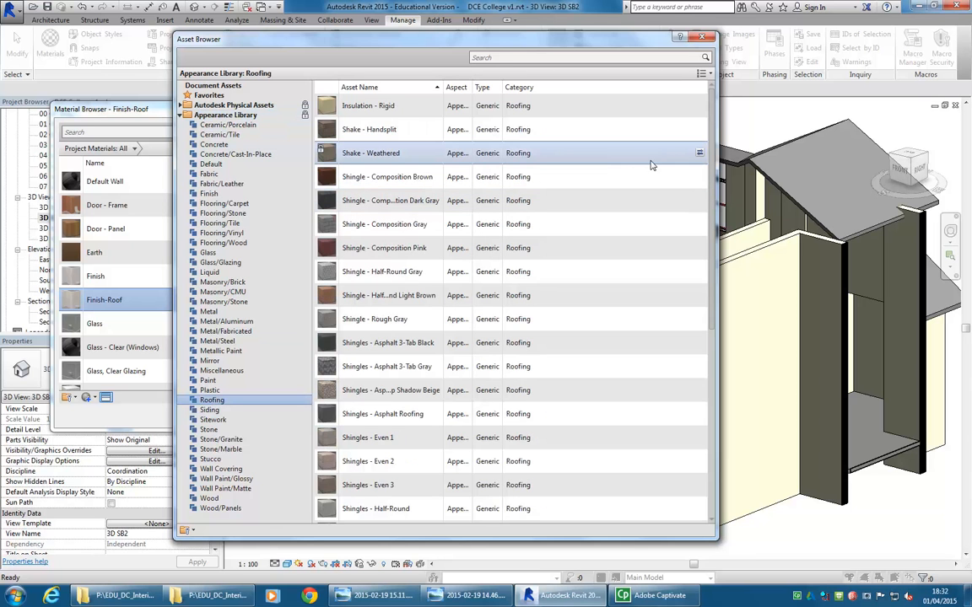
left_click_drag(711, 156, 704, 354)
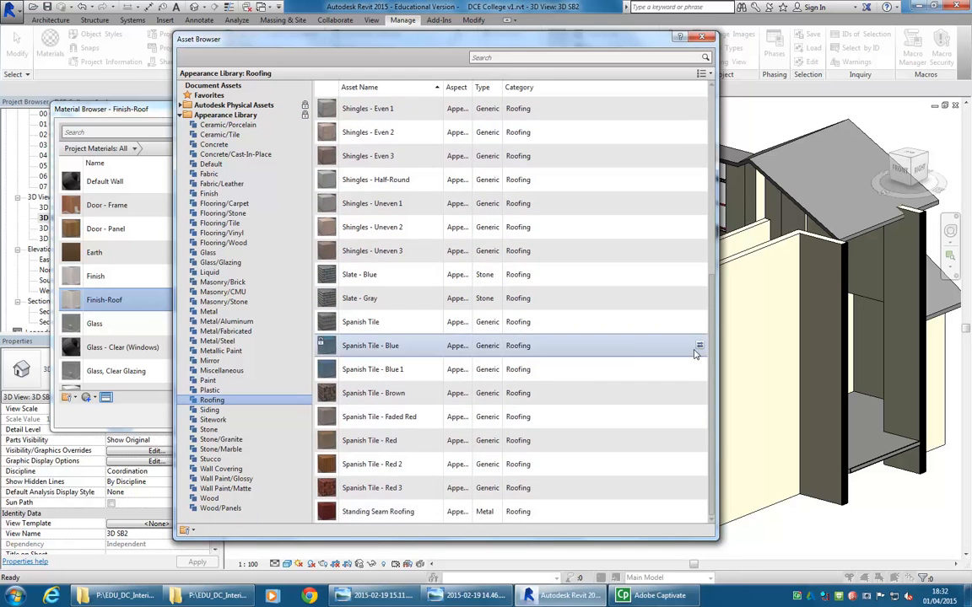
Switch to Windows Photo Viewer and check the roof in the reference photo 2015-02-19 15.11.46.jpg.
left_click(447, 598)
left_click(447, 599)
left_click(400, 599)
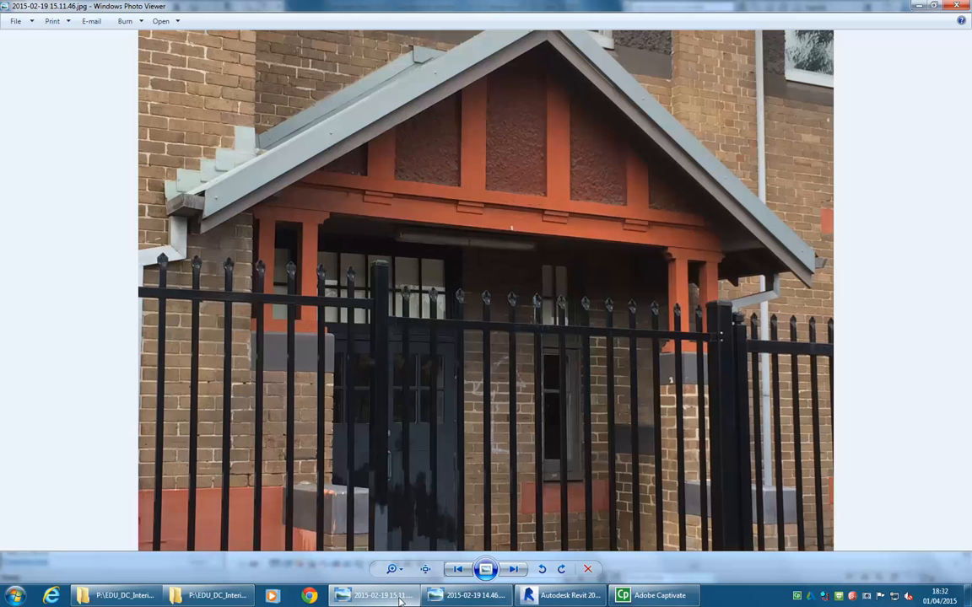
Examine the metal roofs up close in the reference photo 2015-02-19 15.12.23.jpg, and return to Revit.
left_click(513, 570)
left_click(513, 571)
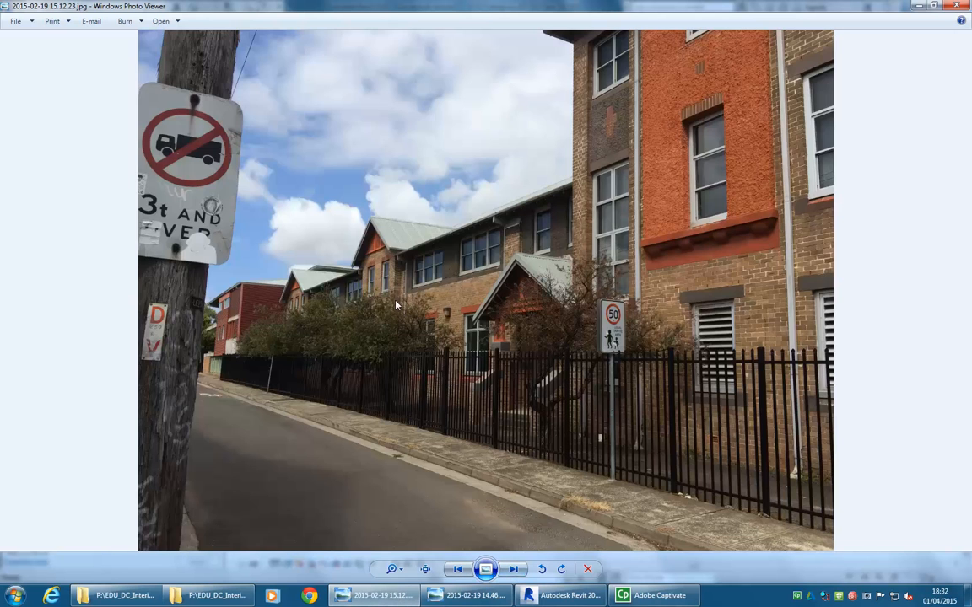
scroll(361, 238, "up", 2)
scroll(364, 253, "up", 1)
scroll(369, 262, "down", 1)
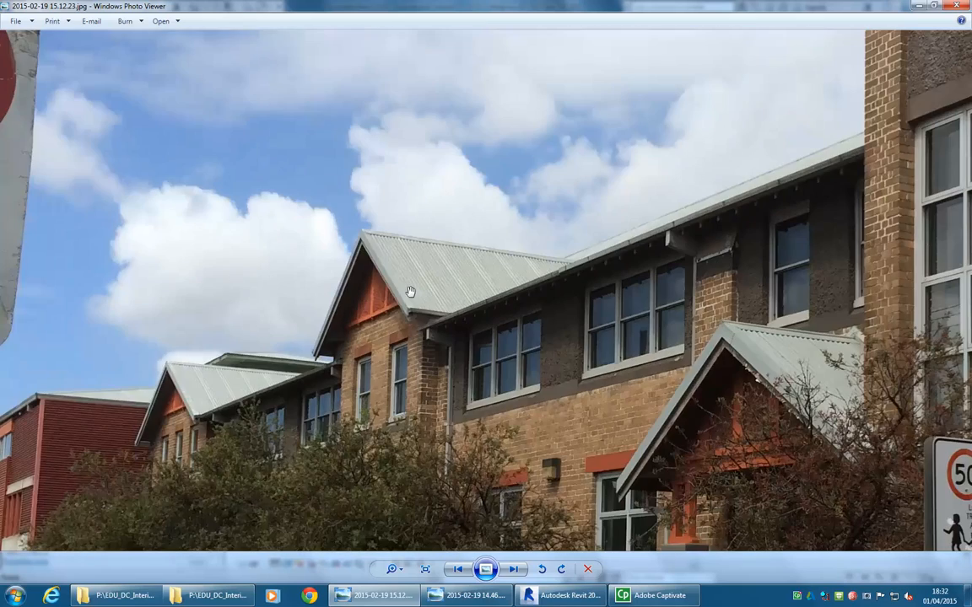
left_click(919, 5)
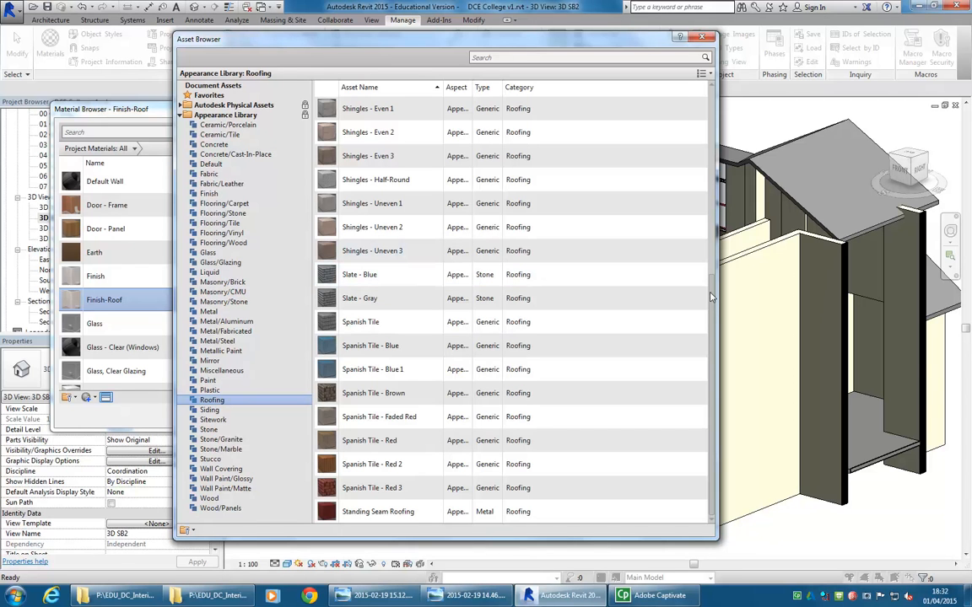
Look through the Roofing, Metal and Metal/Fabricated assets of the Appearance Library for a metal roof sheet.
left_click_drag(711, 297, 713, 369)
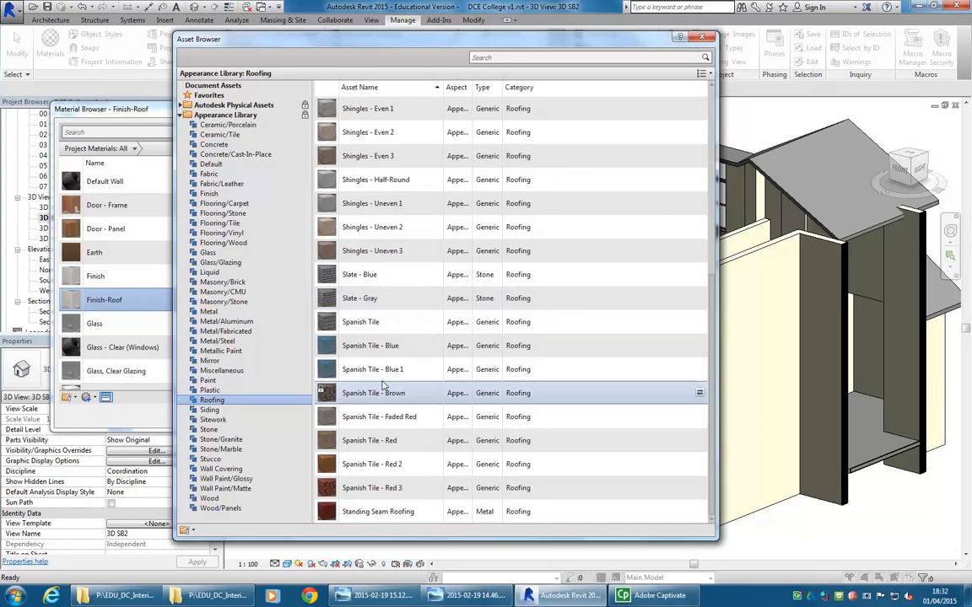
scroll(371, 244, "up", 5)
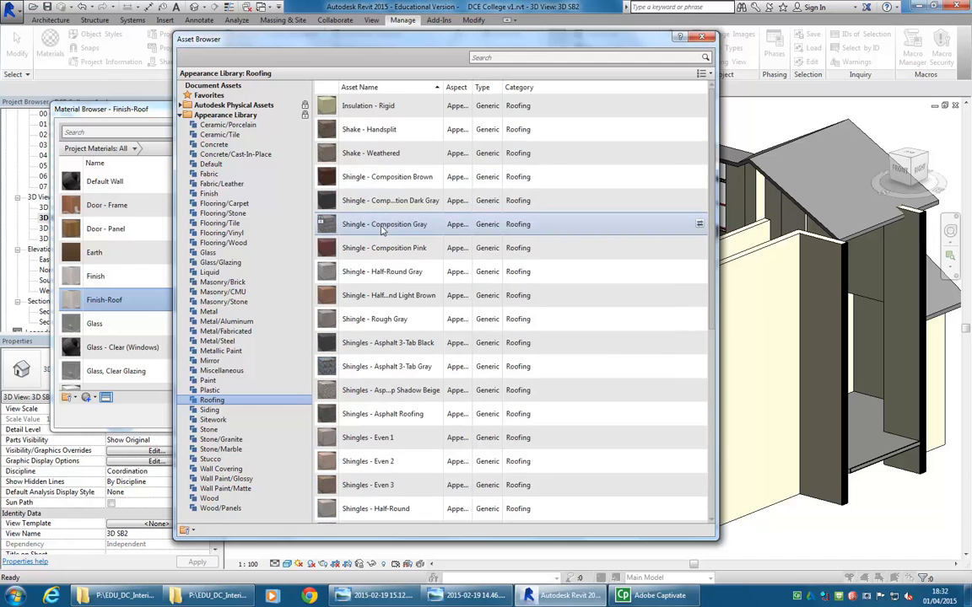
scroll(404, 346, "down", 5)
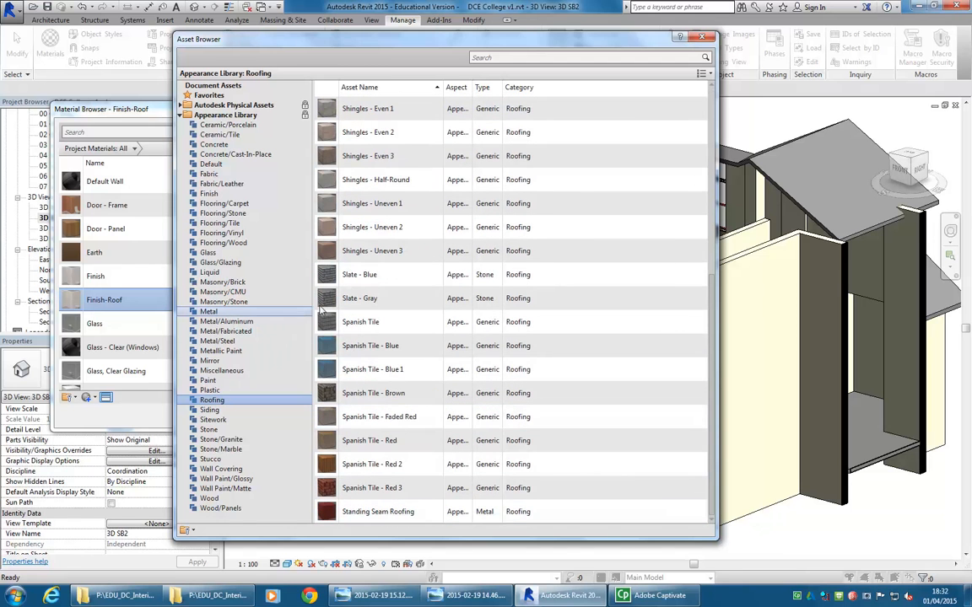
left_click(209, 311)
mouse_move(712, 176)
left_mouse_down()
mouse_move(709, 512)
mouse_move(729, 285)
mouse_move(650, 173)
left_mouse_up()
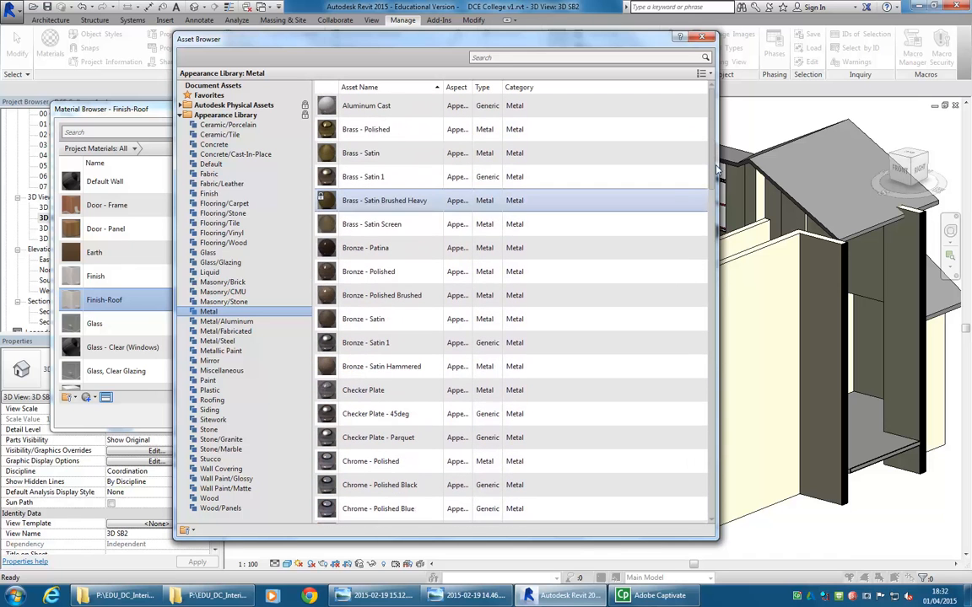
left_click(225, 330)
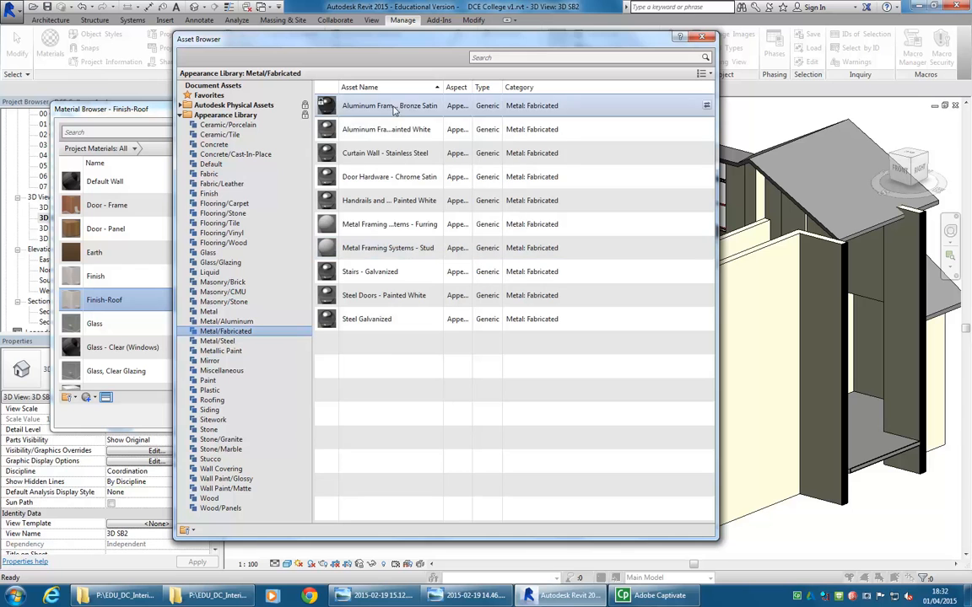
Replace the Finish-Roof appearance asset with Diamond Plate from the Metal/Steel category and close the Asset Browser.
left_click(219, 341)
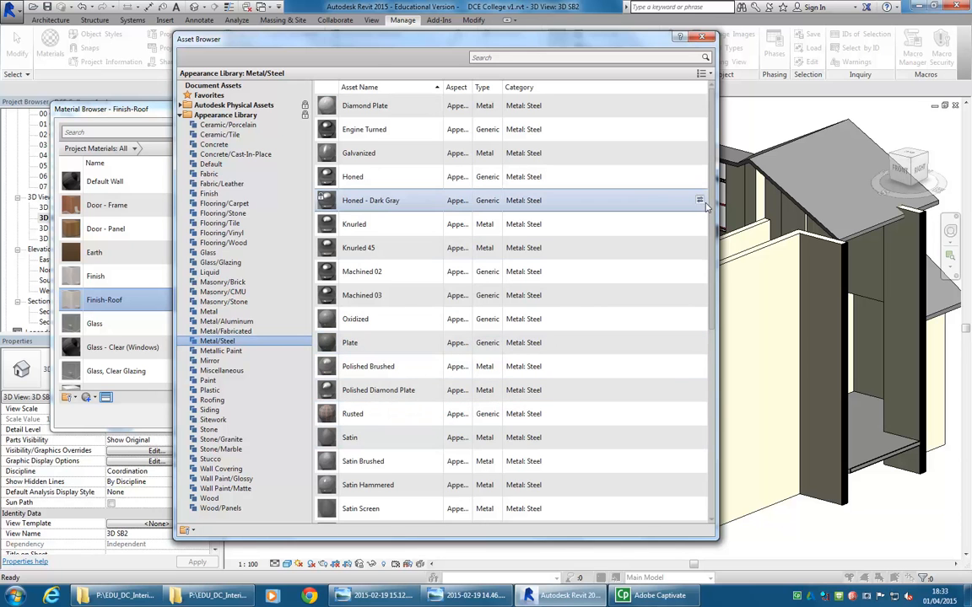
scroll(633, 186, "down", 4)
left_click_drag(714, 361, 718, 289)
scroll(641, 182, "up", 2)
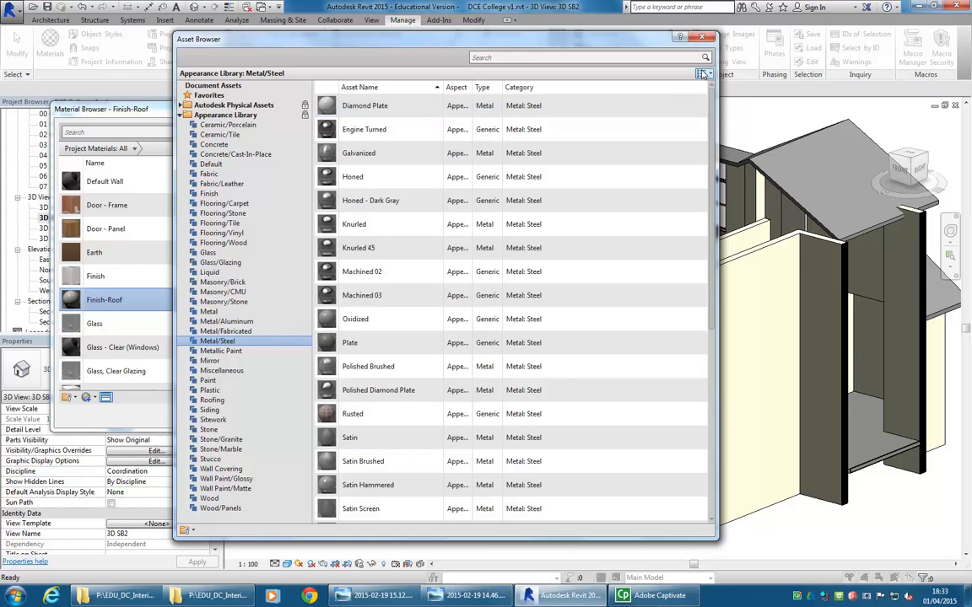
left_click(704, 39)
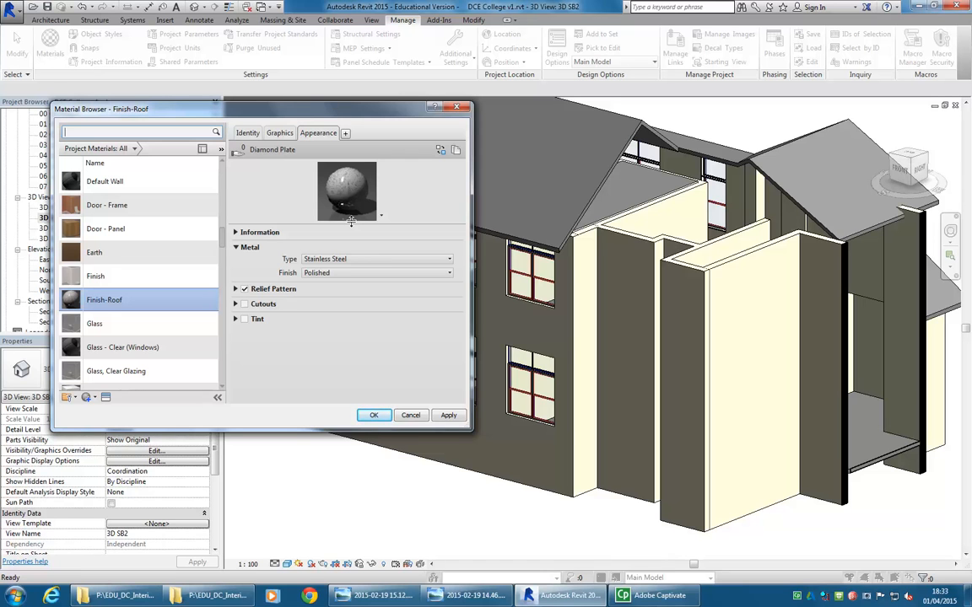
Enlarge the Finish-Roof appearance preview and set its render quality to mental ray - Production Quality.
left_click_drag(351, 221, 314, 263)
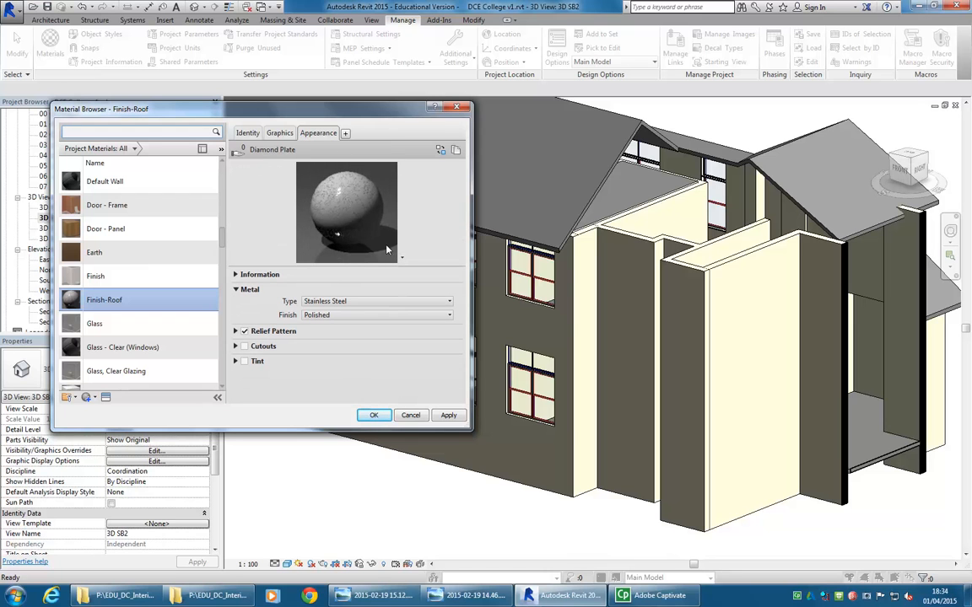
left_click(402, 258)
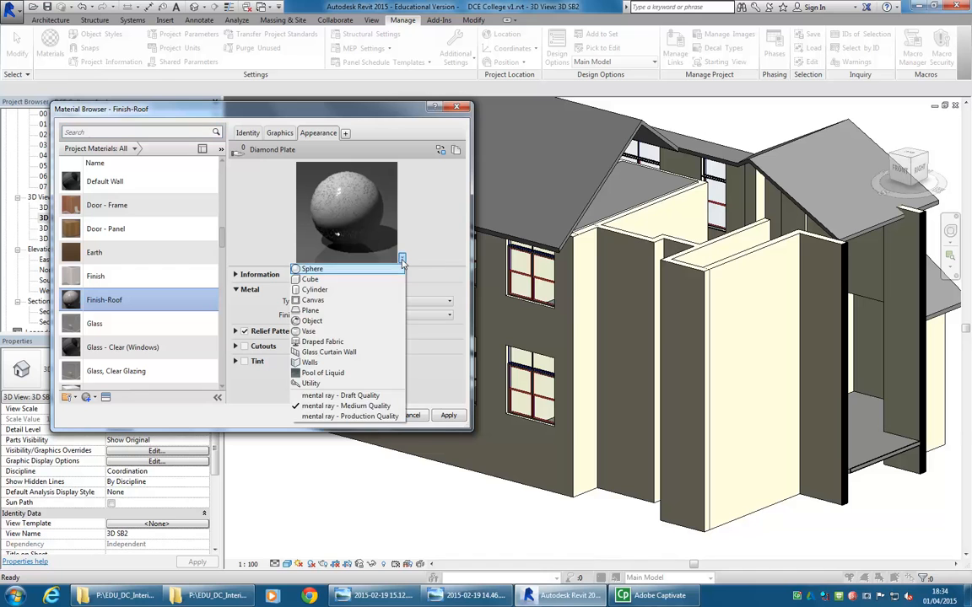
left_click(336, 417)
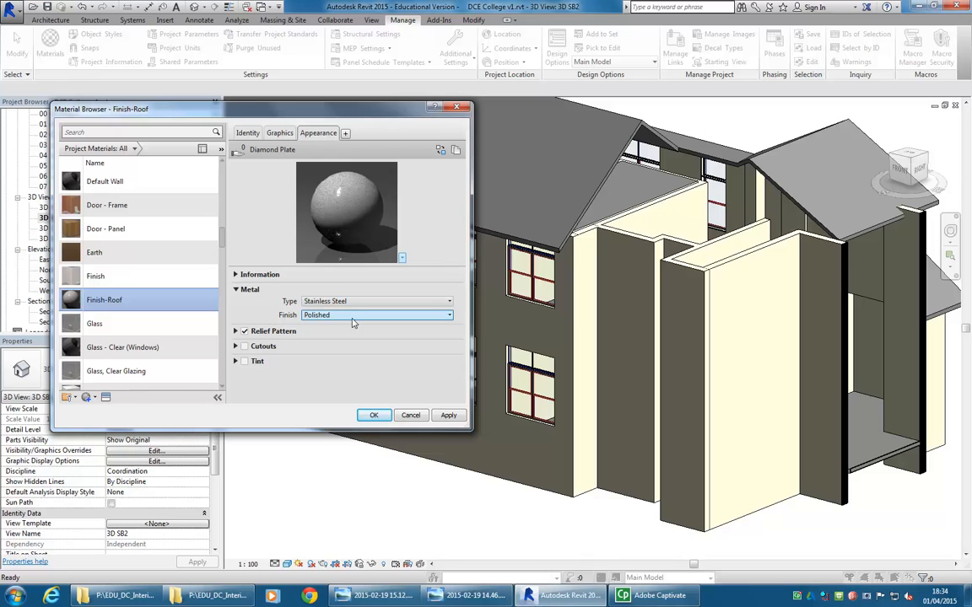
Expand the Relief Pattern settings and enlarge the Material Browser so that they are fully shown.
left_click(244, 332)
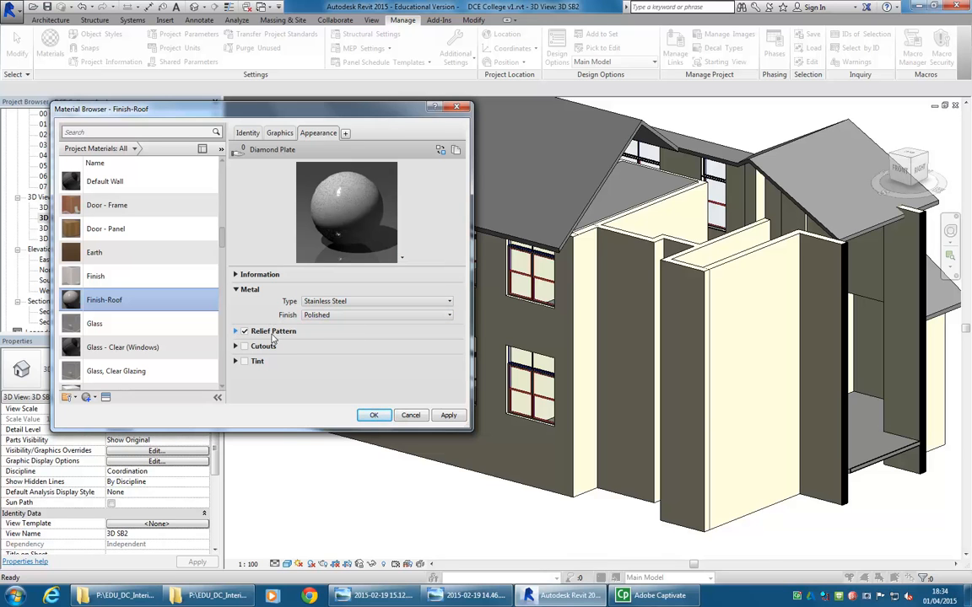
left_click(235, 331)
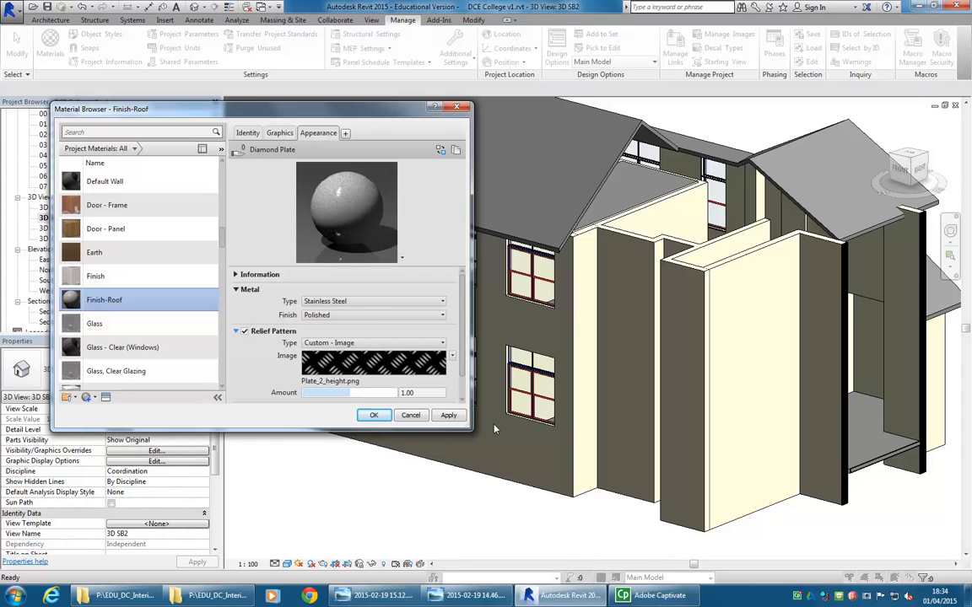
left_click_drag(470, 428, 664, 537)
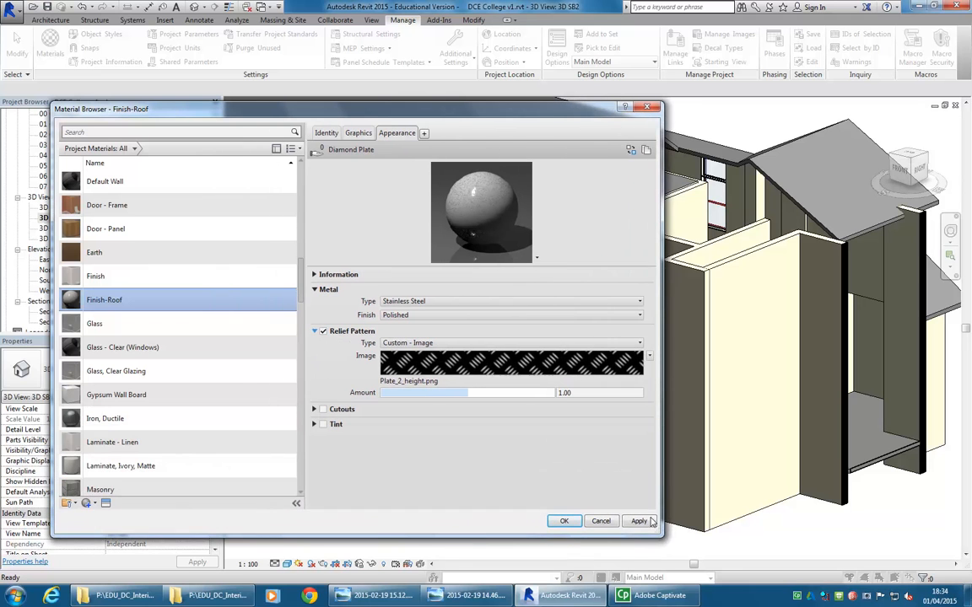
mouse_move(451, 369)
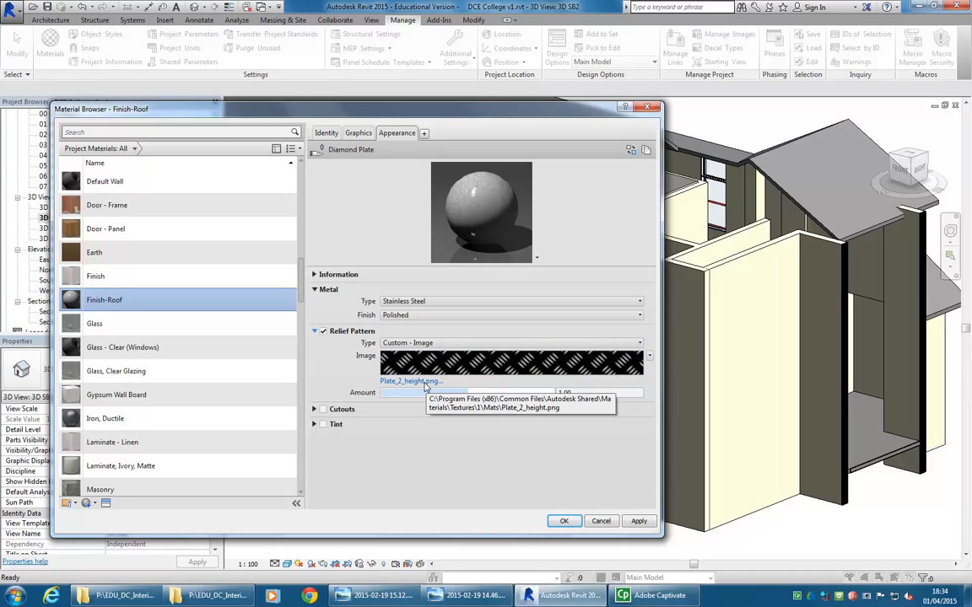
Start replacing the relief pattern image and browse to the Material Images folder inside EDU_DC_InteriorDesign on drive P:.
left_click(426, 384)
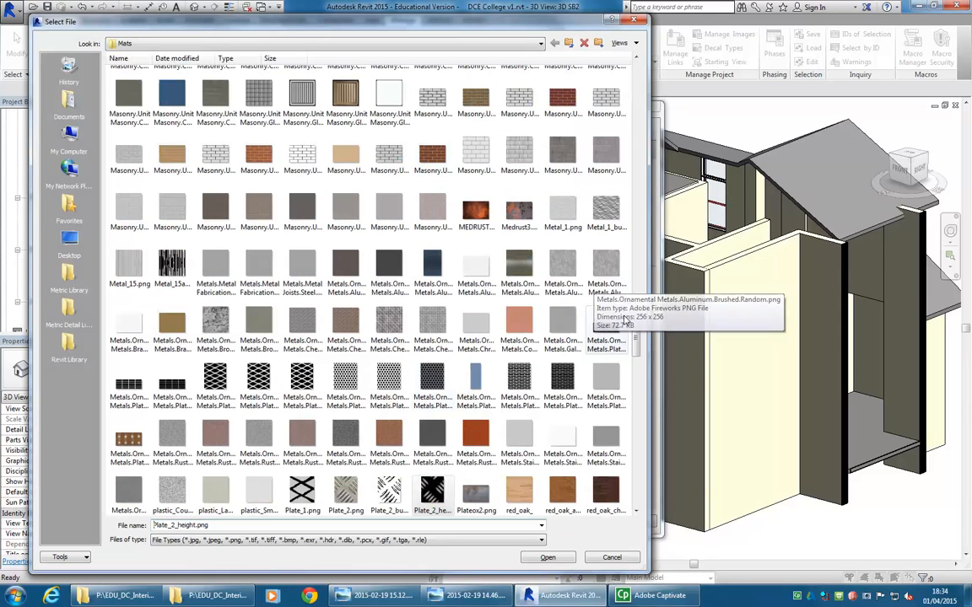
left_click_drag(637, 337, 634, 77)
left_click(456, 43)
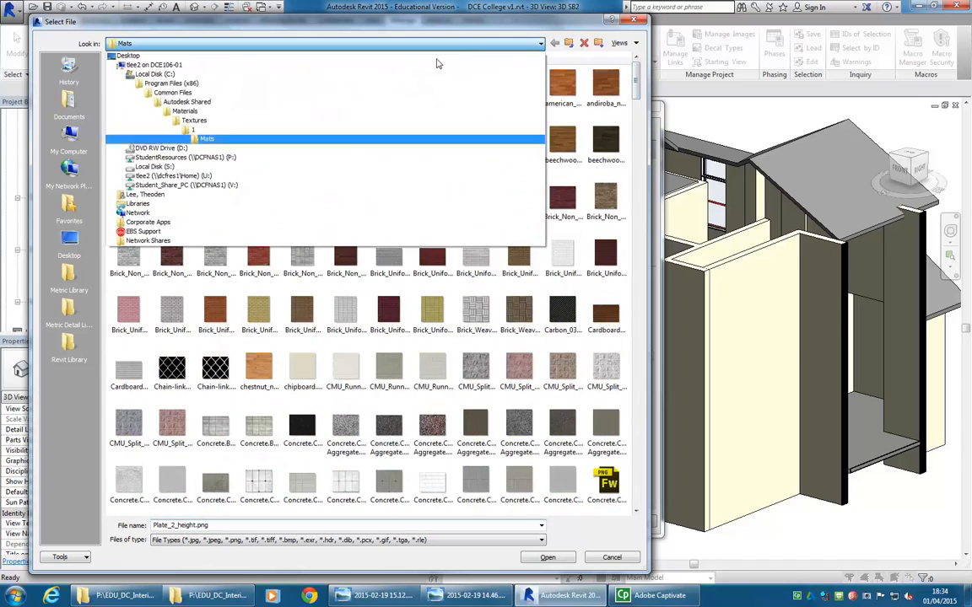
left_click(185, 157)
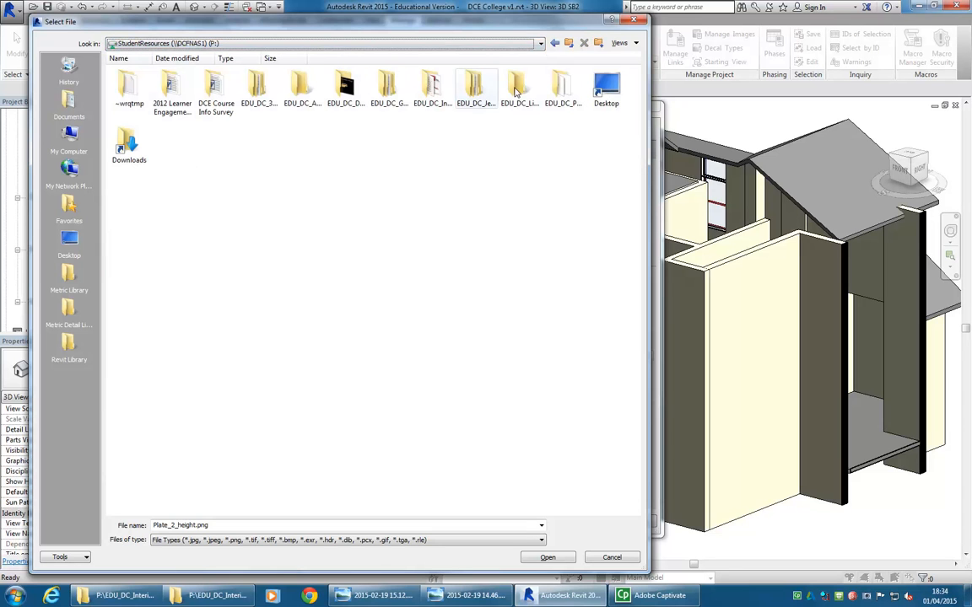
double_click(433, 91)
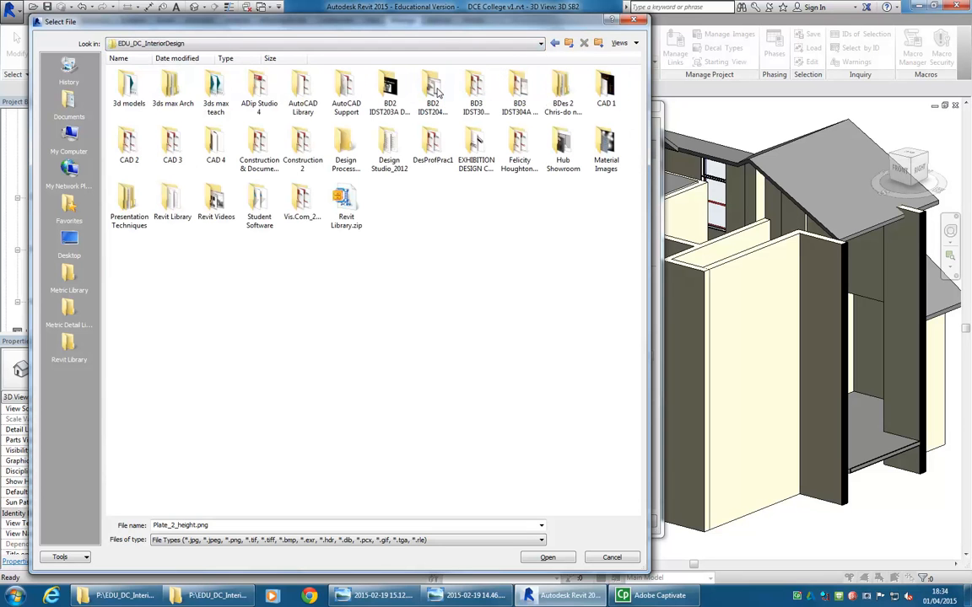
double_click(606, 145)
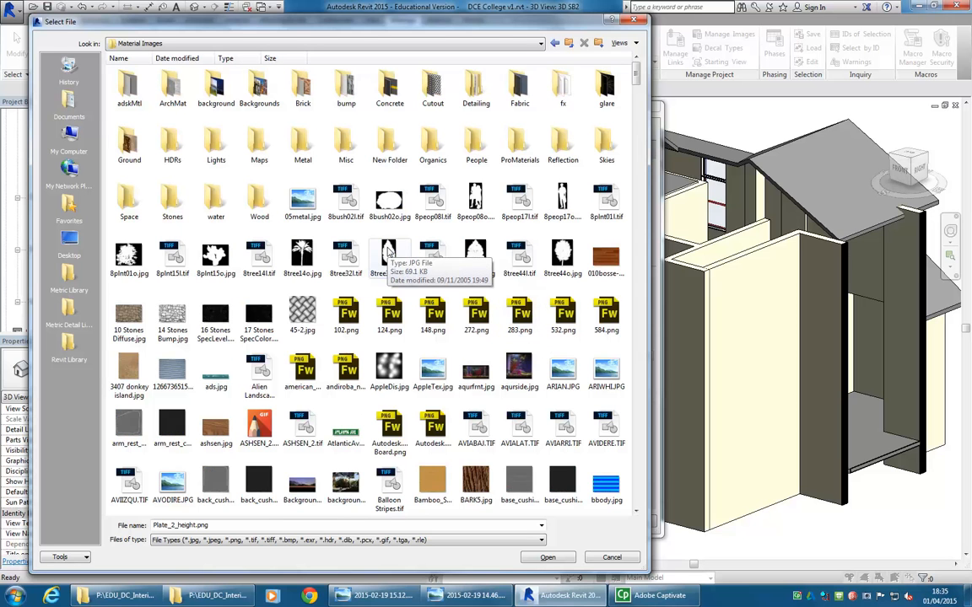
Look through the image files in the Material Images folder for a corrugated bump texture.
scroll(388, 250, "down", 1)
left_click(606, 398)
scroll(339, 240, "down", 1)
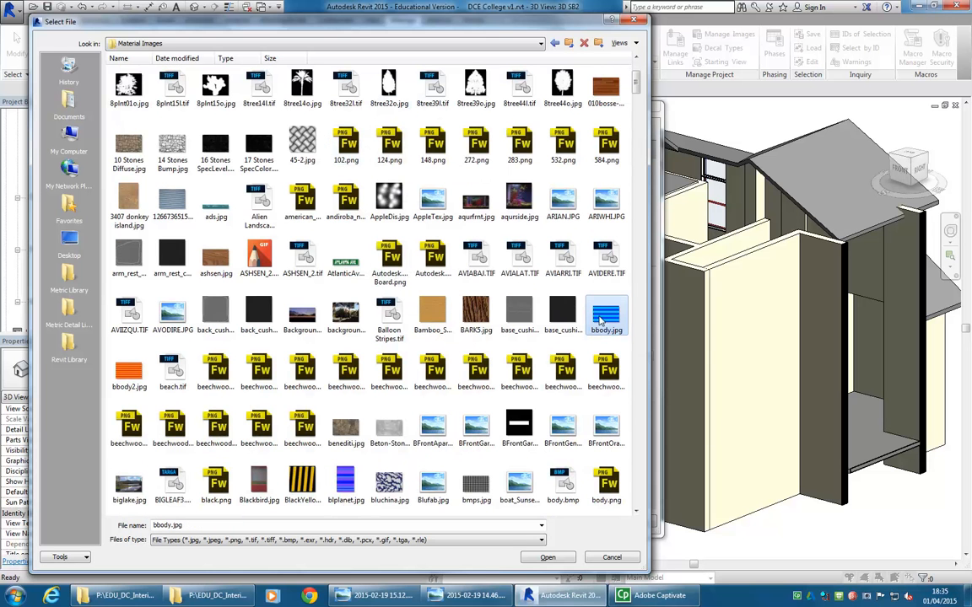
scroll(506, 308, "down", 1)
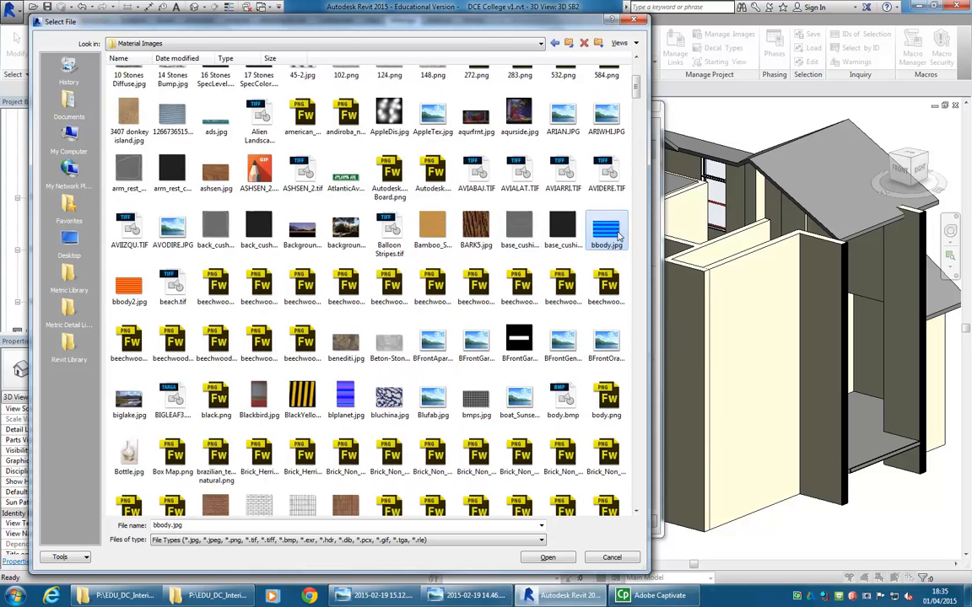
scroll(448, 281, "down", 1)
scroll(448, 281, "down", 1)
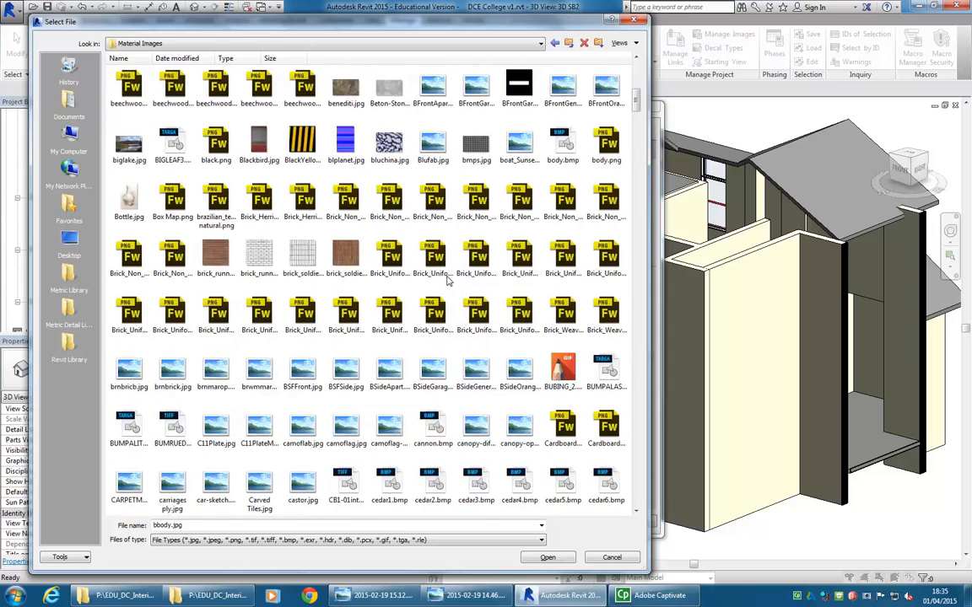
scroll(448, 281, "down", 4)
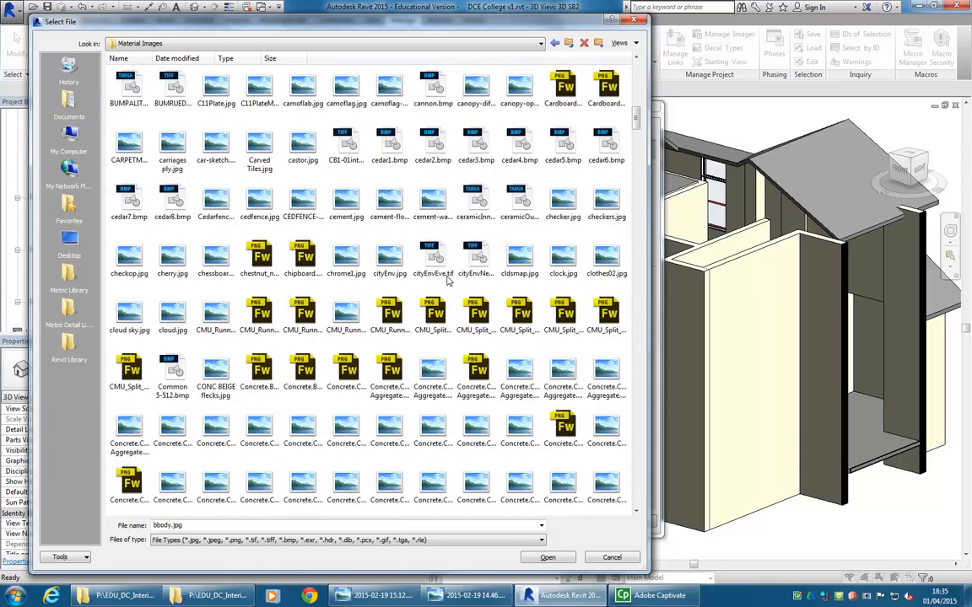
scroll(448, 280, "down", 3)
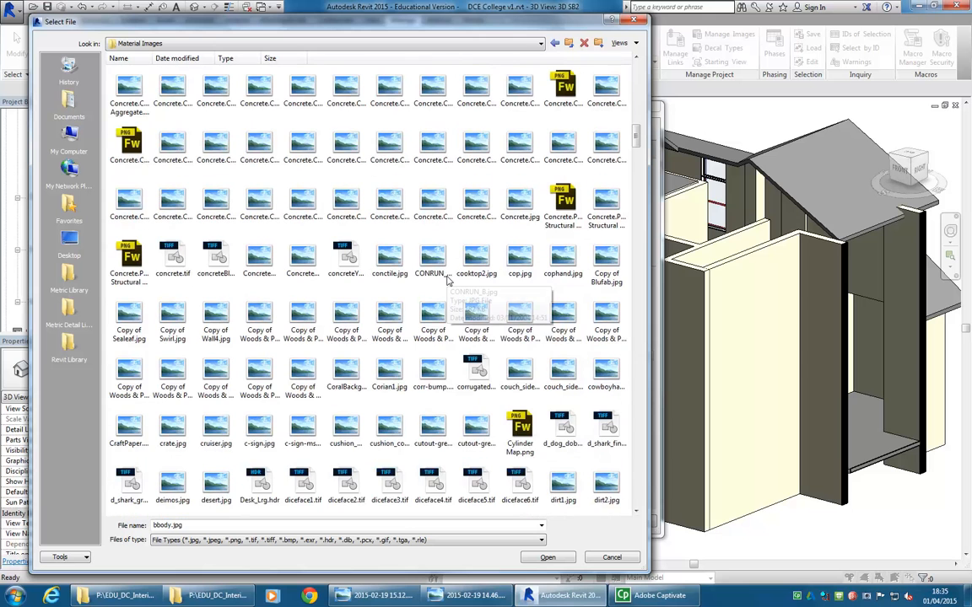
Select corr-bump.jpg as the image file for the relief pattern after comparing it with the neighbouring textures.
left_click(432, 371)
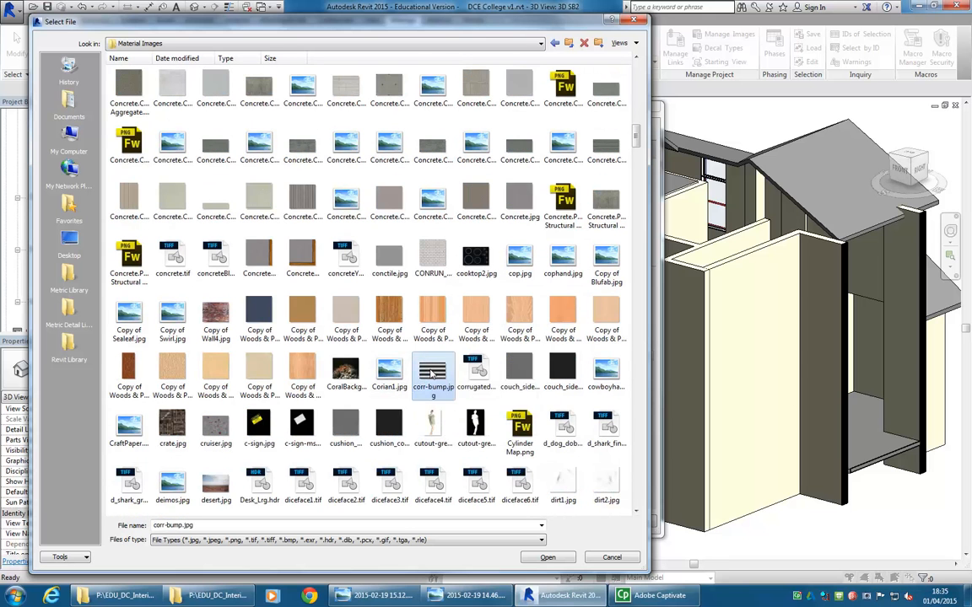
scroll(489, 202, "up", 3)
scroll(506, 211, "up", 2)
scroll(523, 219, "down", 2)
scroll(523, 217, "down", 6)
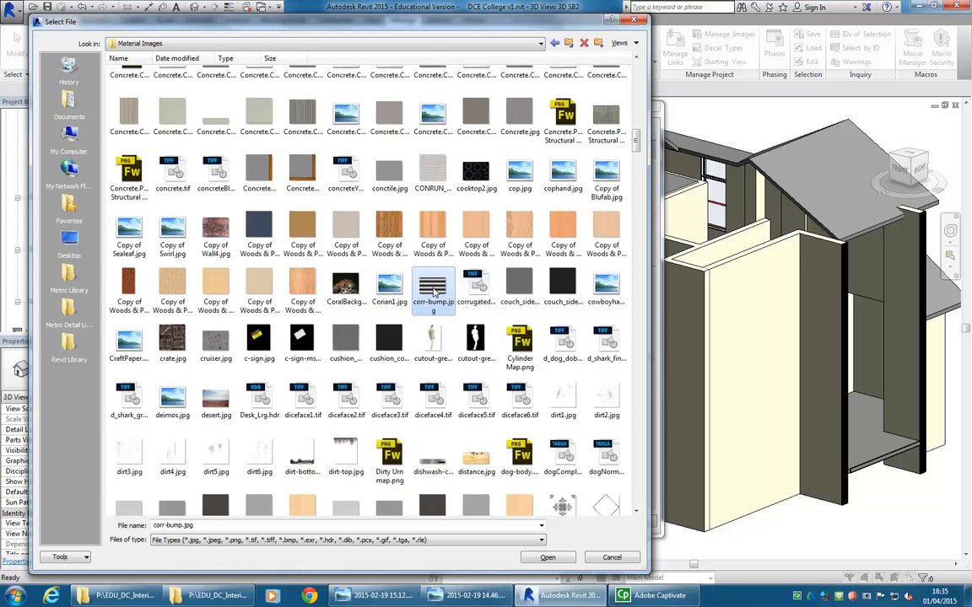
left_click(470, 287)
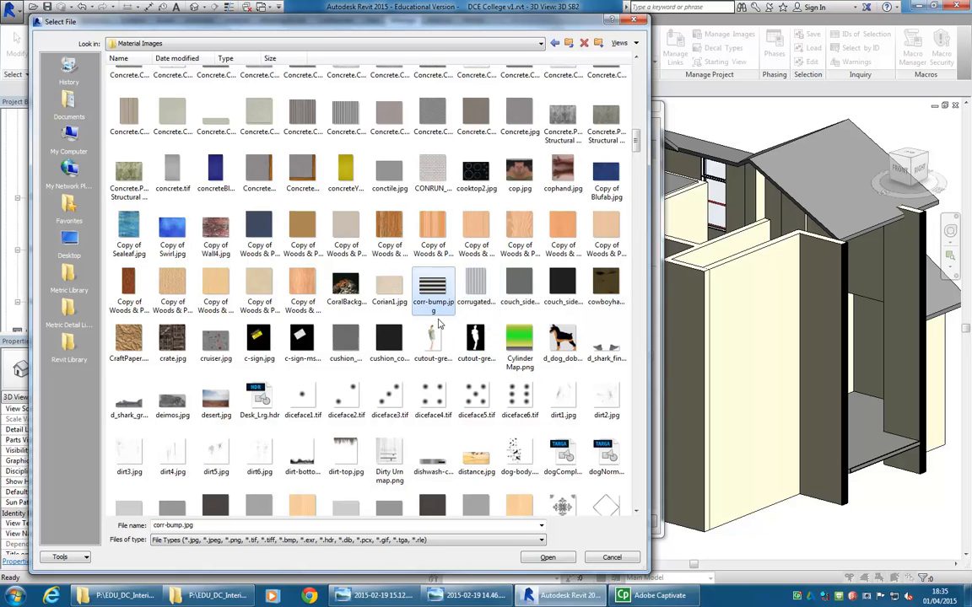
left_click(439, 289)
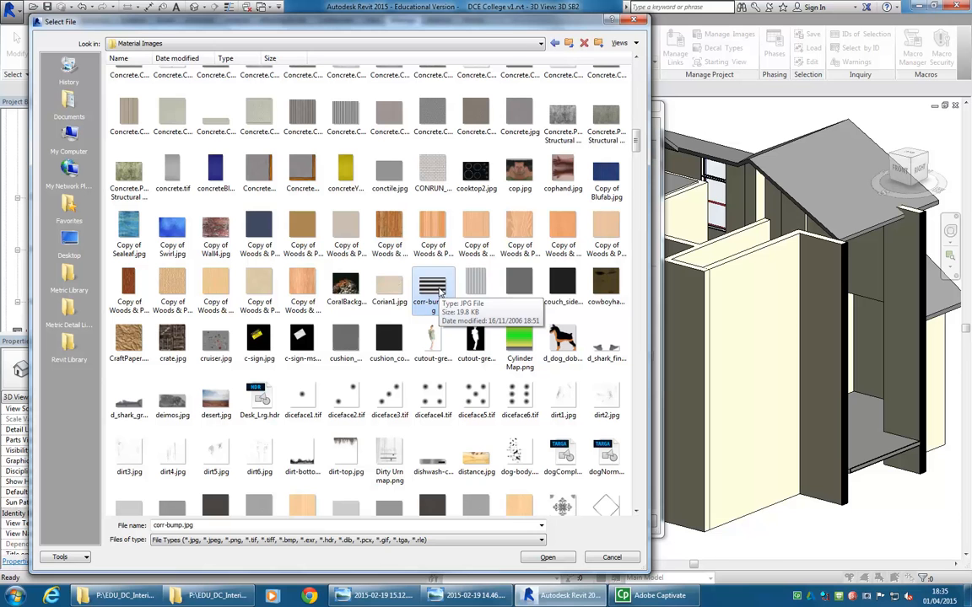
Open corr-bump.jpg in Windows Photo Viewer and examine its light and dark bands up close.
right_click(439, 290)
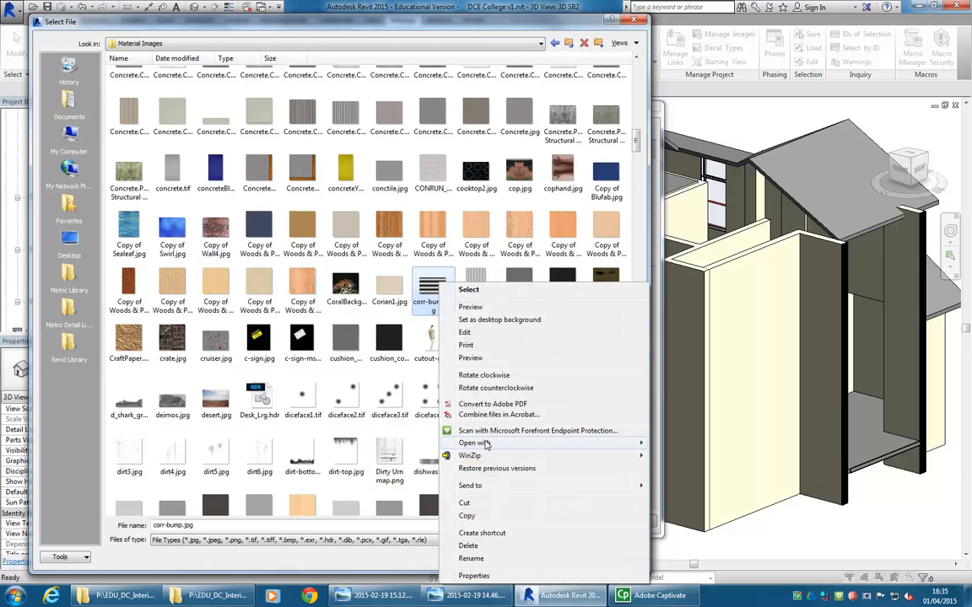
mouse_move(490, 443)
left_click(674, 532)
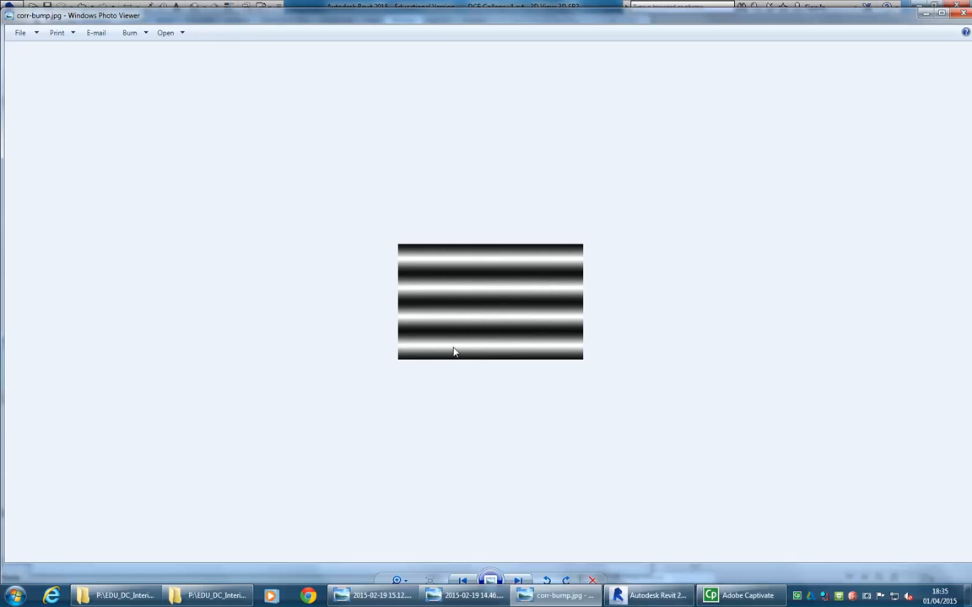
scroll(462, 306, "up", 3)
scroll(461, 306, "up", 1)
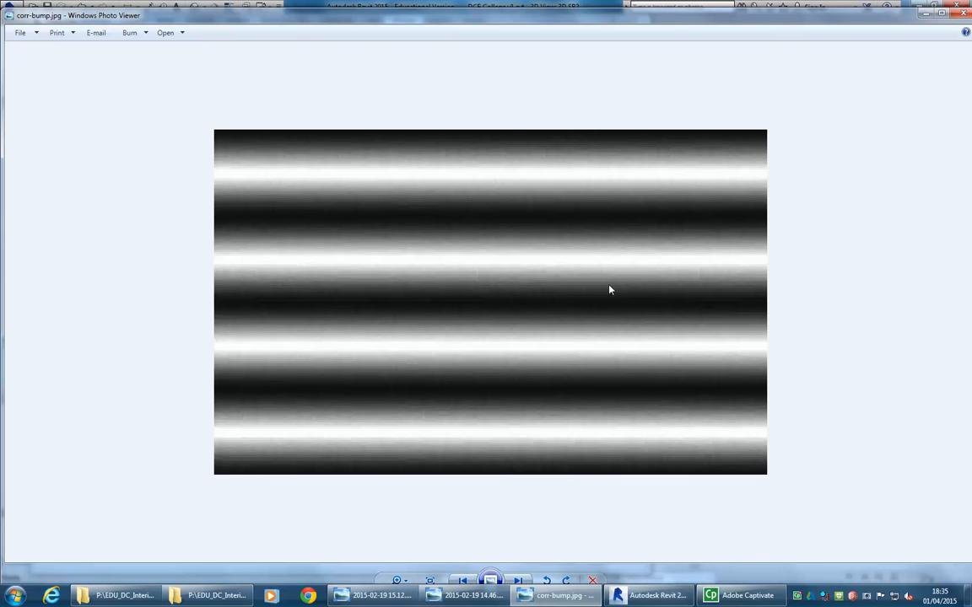
Close the enlarged picture and load corr-bump.jpg as Finish-Roof's relief pattern image.
left_click(962, 11)
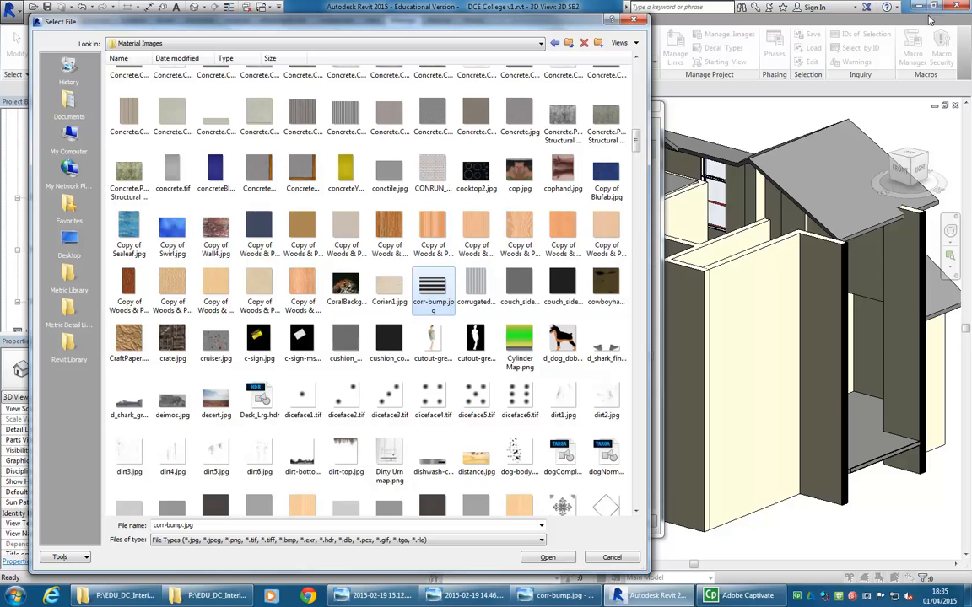
left_click(557, 559)
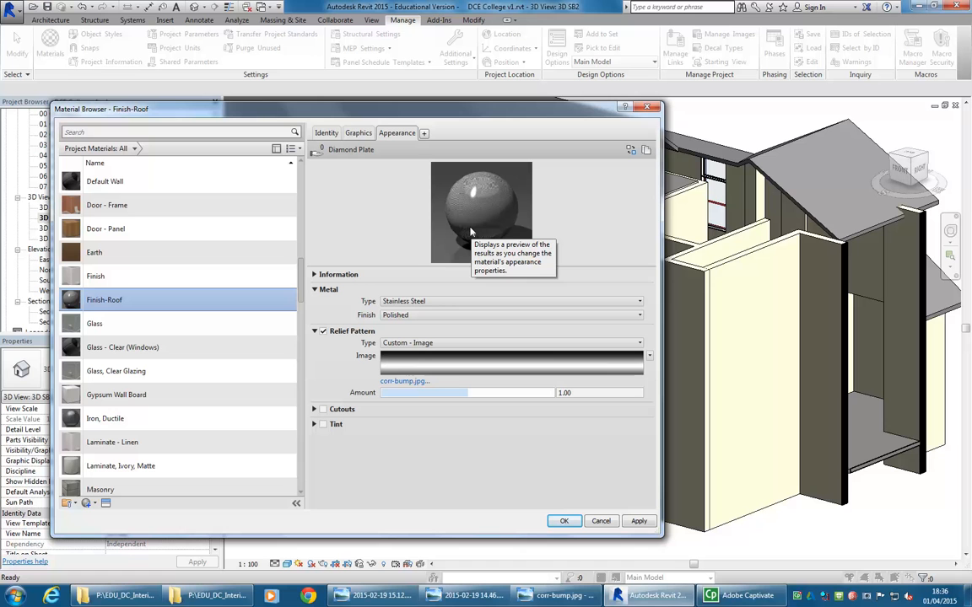
Check the size and contents of the Material Images folder inside EDU_DC_InteriorDesign in Windows Explorer, and return to Revit.
left_click(213, 595)
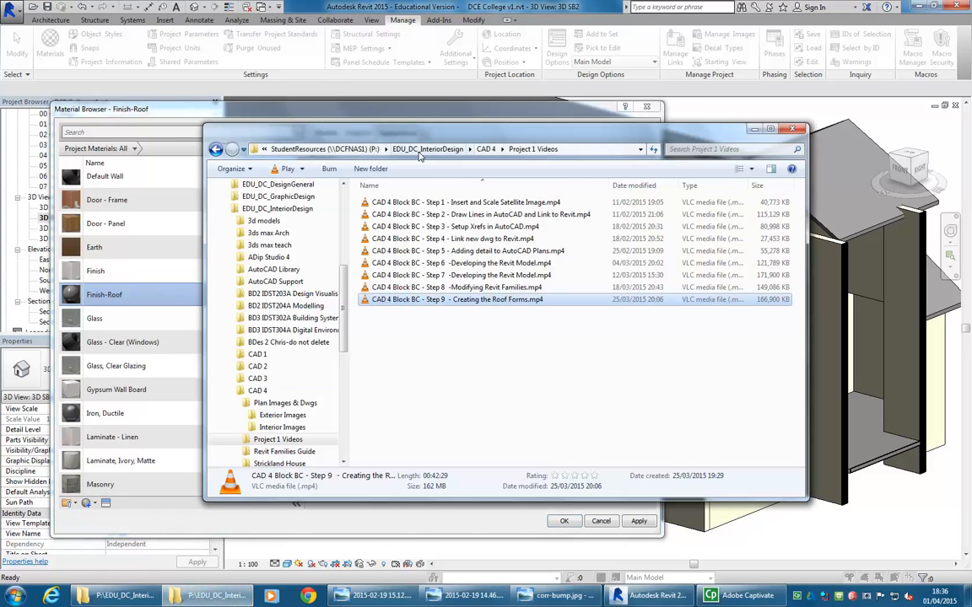
left_click(439, 150)
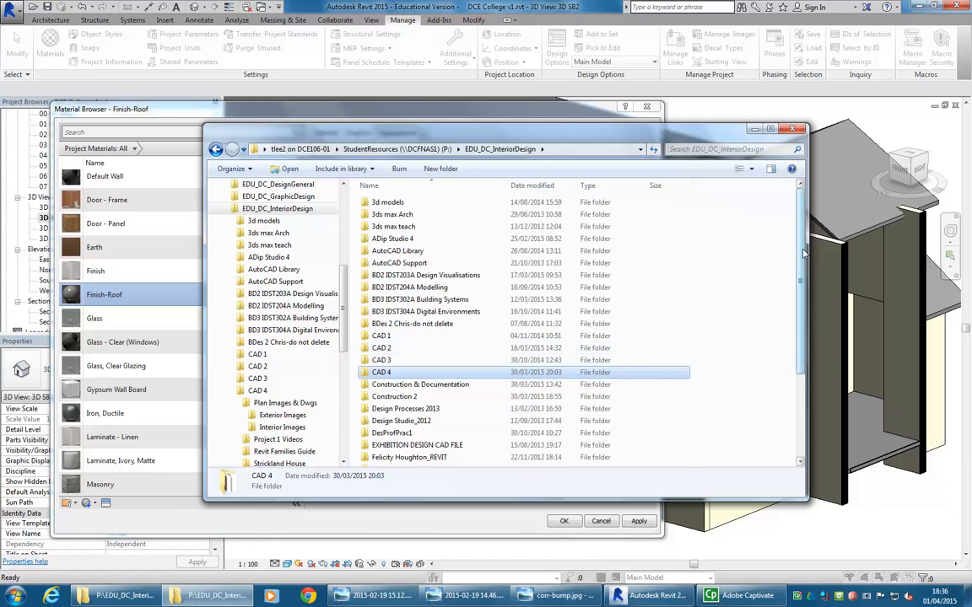
scroll(793, 375, "down", 6)
right_click(395, 363)
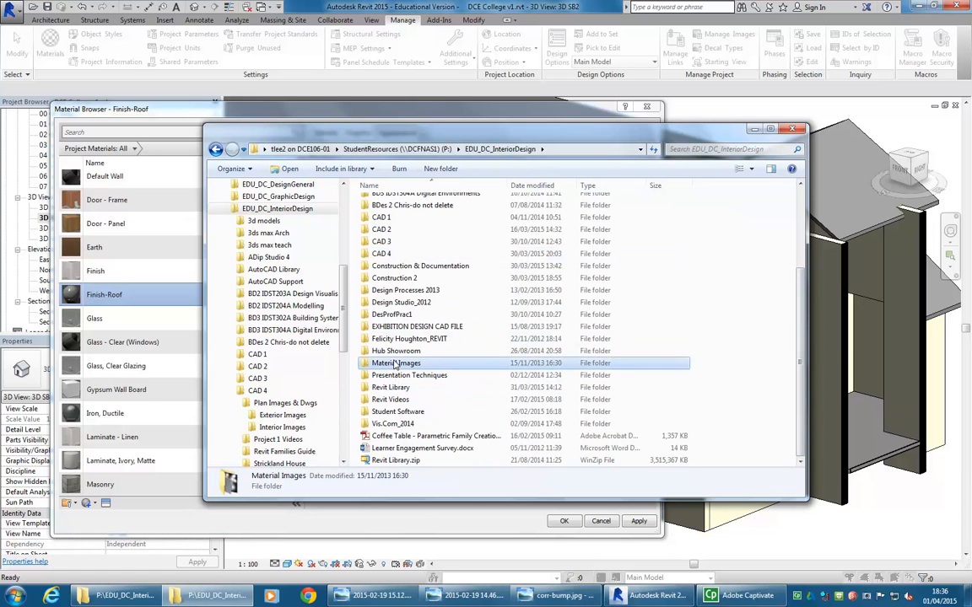
left_click(426, 352)
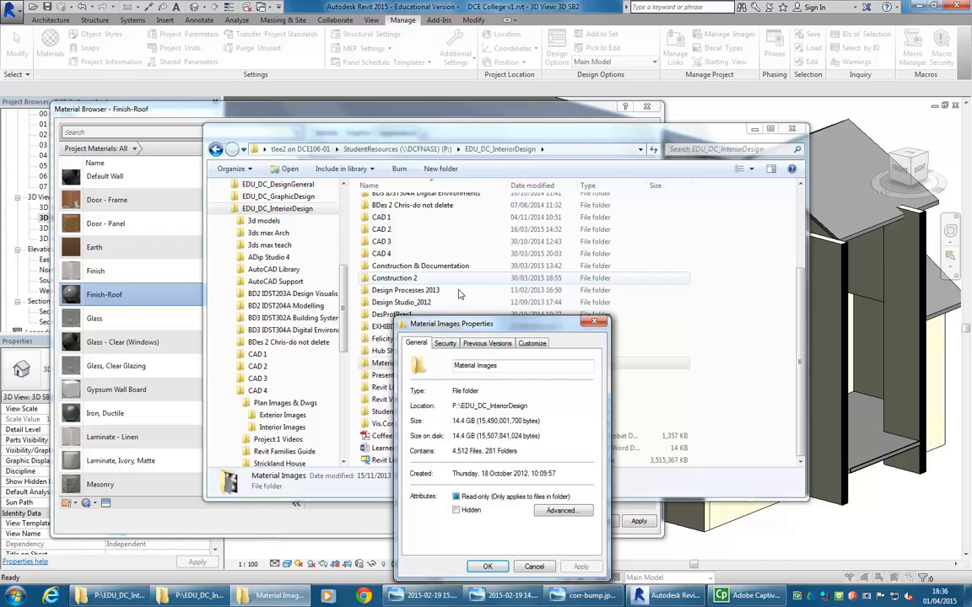
left_click_drag(485, 333, 434, 128)
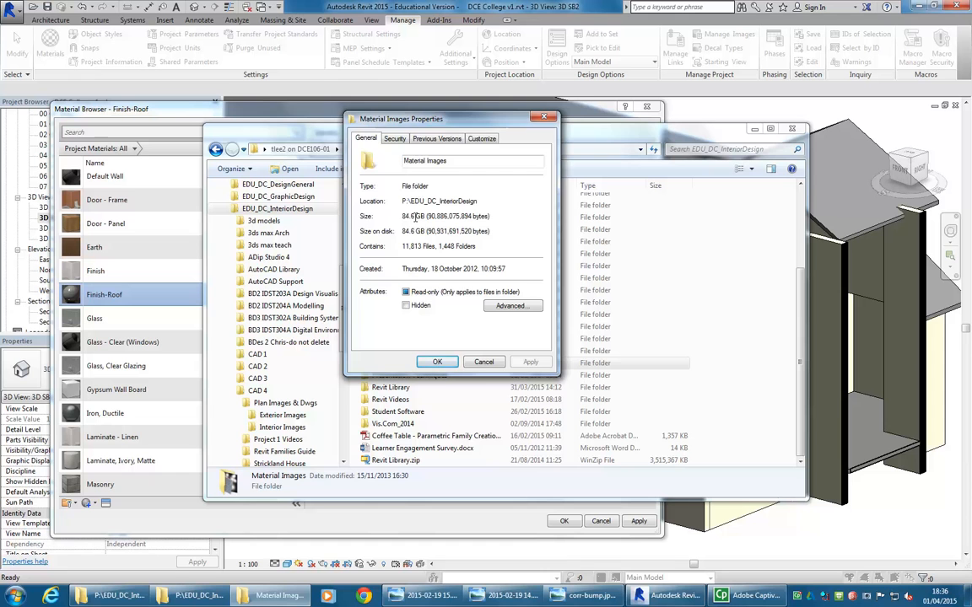
left_click(482, 362)
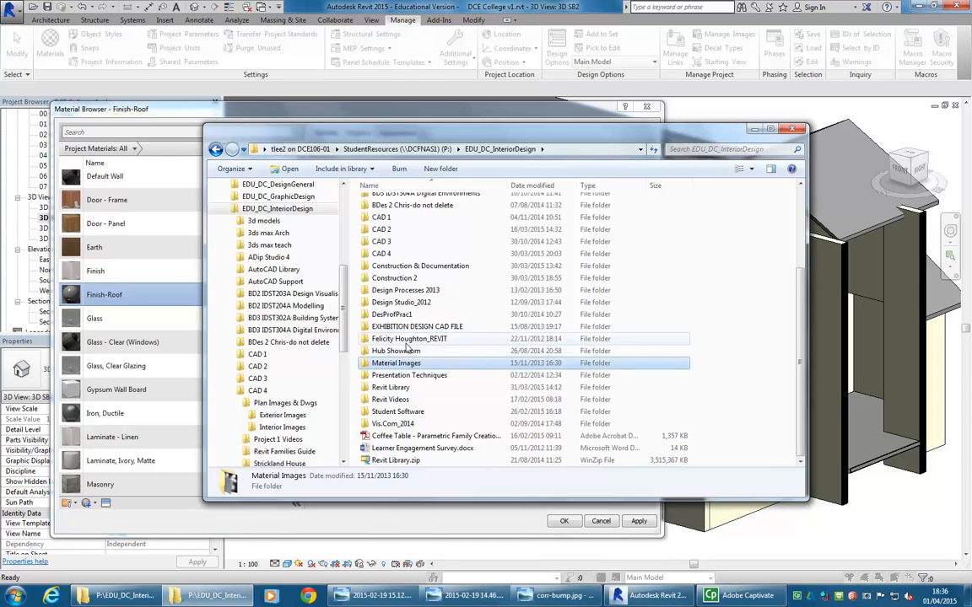
double_click(387, 363)
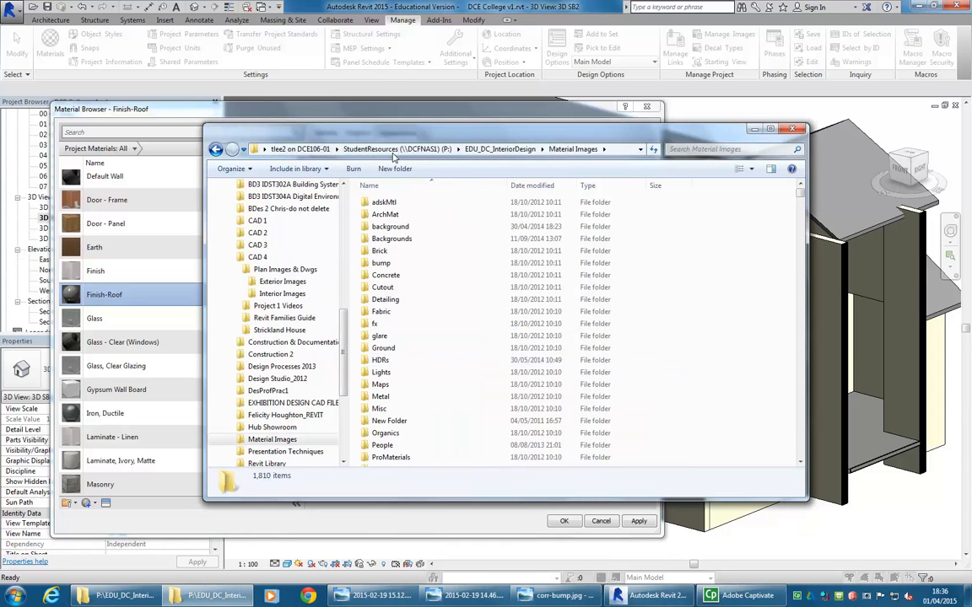
left_click(216, 148)
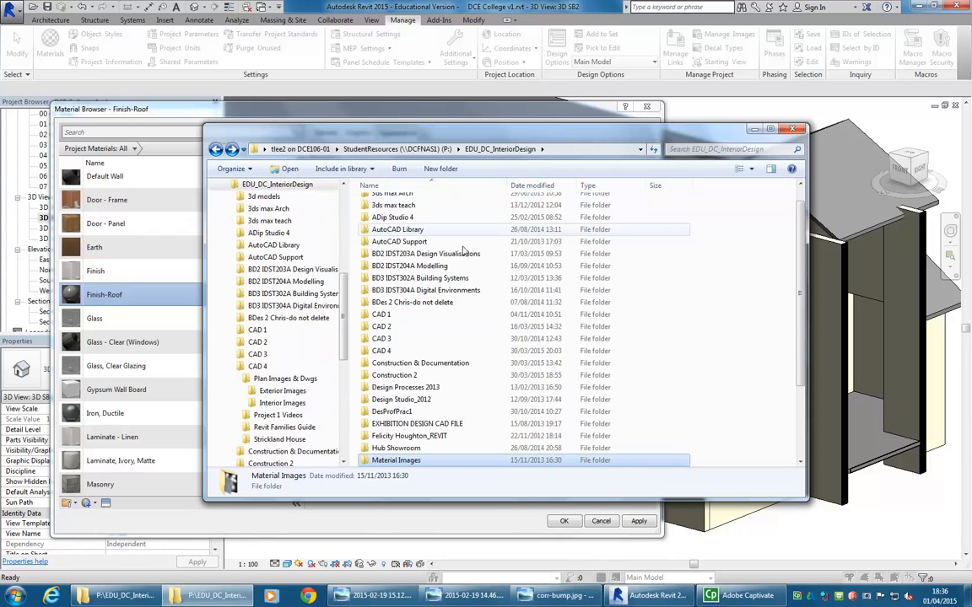
left_click(755, 130)
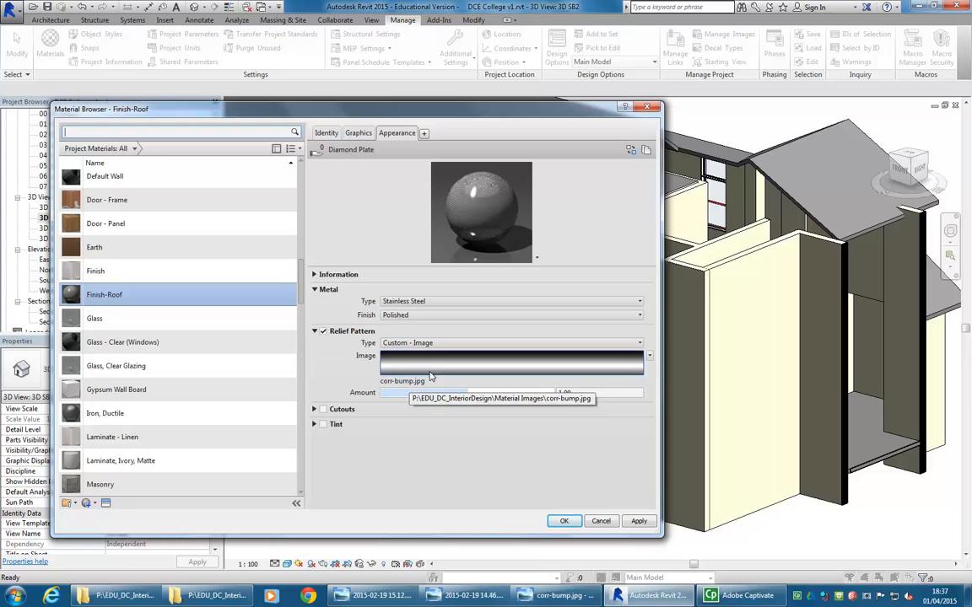
Examine the size settings of the corr-bump.jpg relief texture and save the Finish-Roof material.
left_click(496, 362)
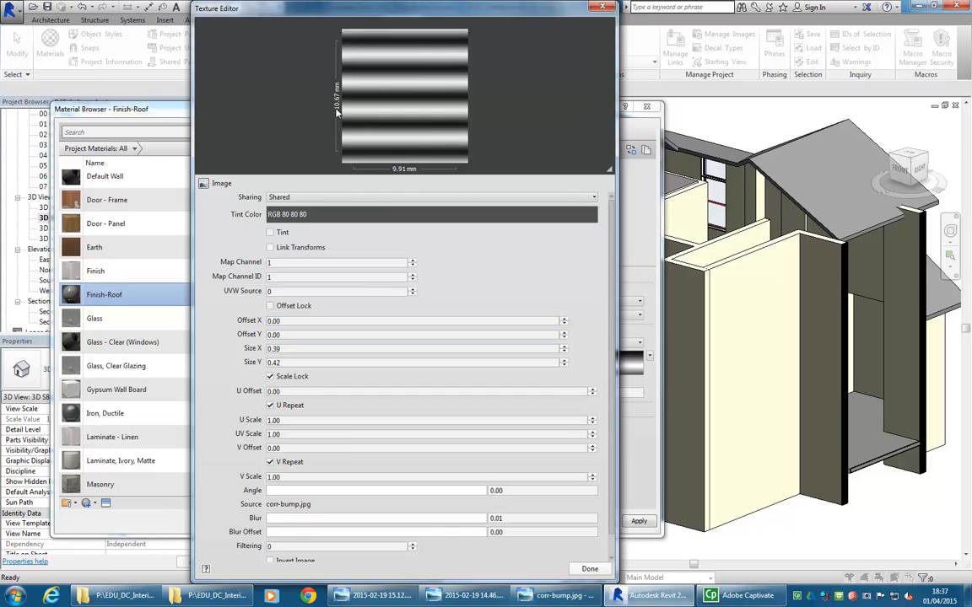
mouse_move(336, 112)
mouse_move(353, 158)
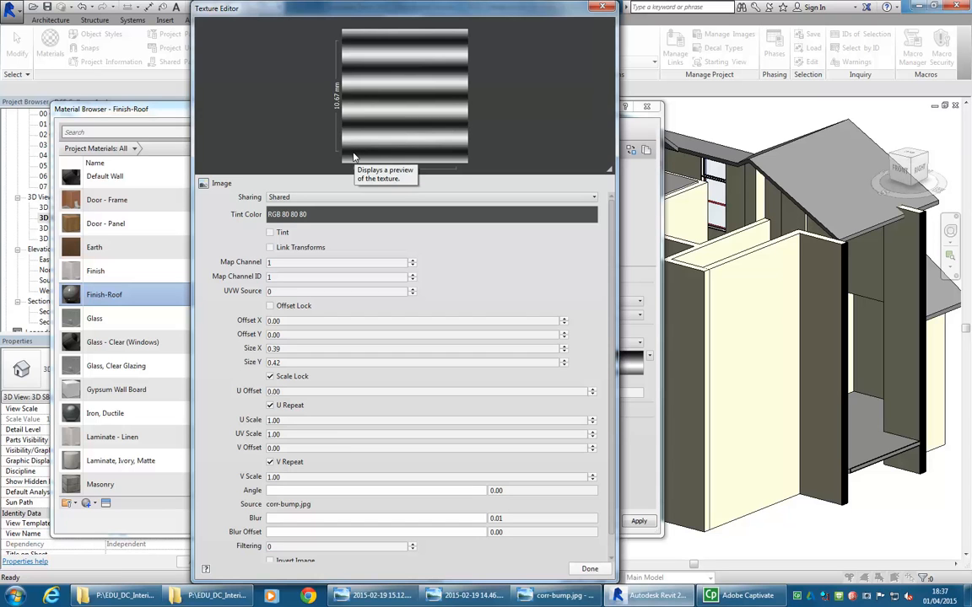
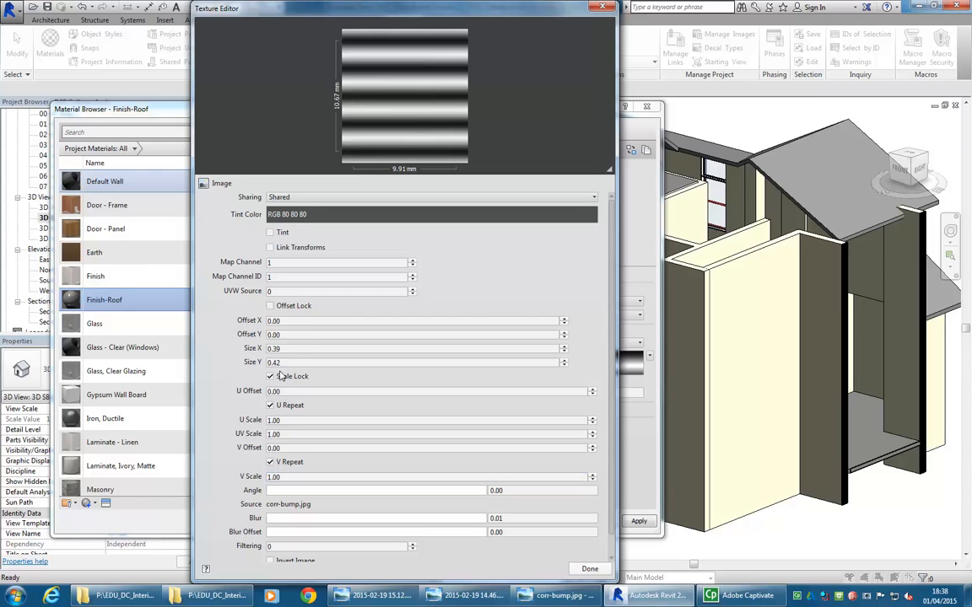
left_click(311, 347)
left_click(310, 346)
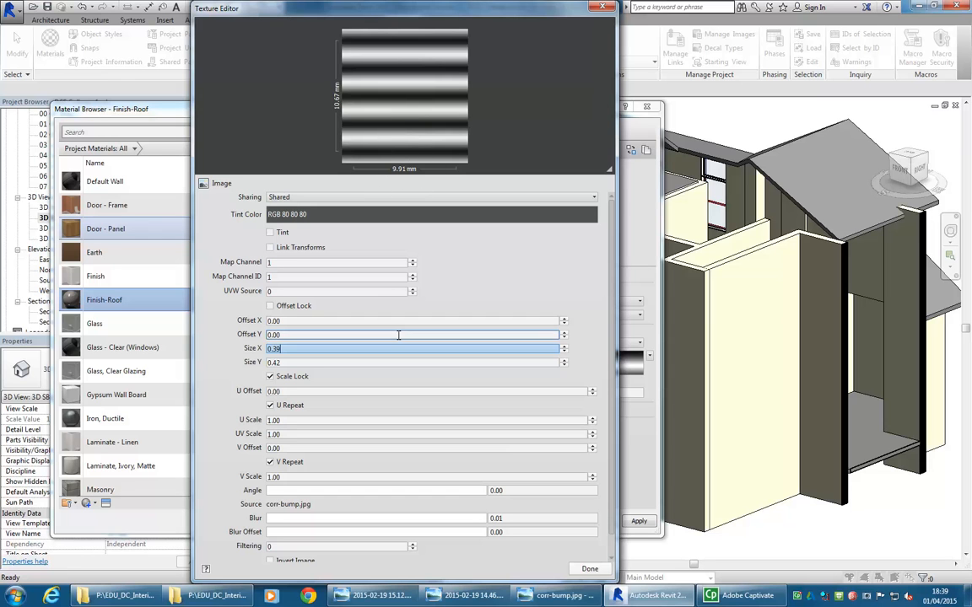
left_click(588, 570)
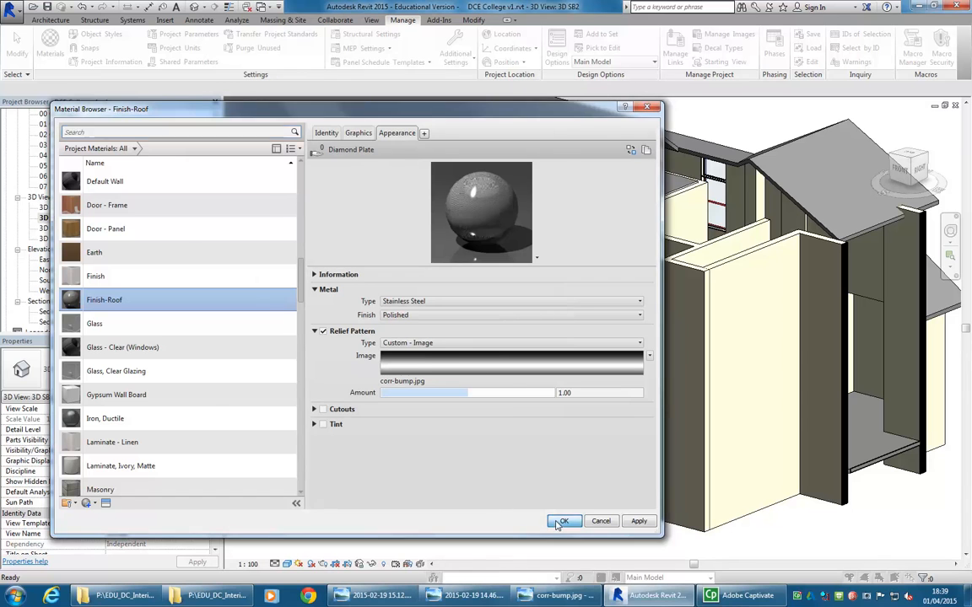
left_click(558, 521)
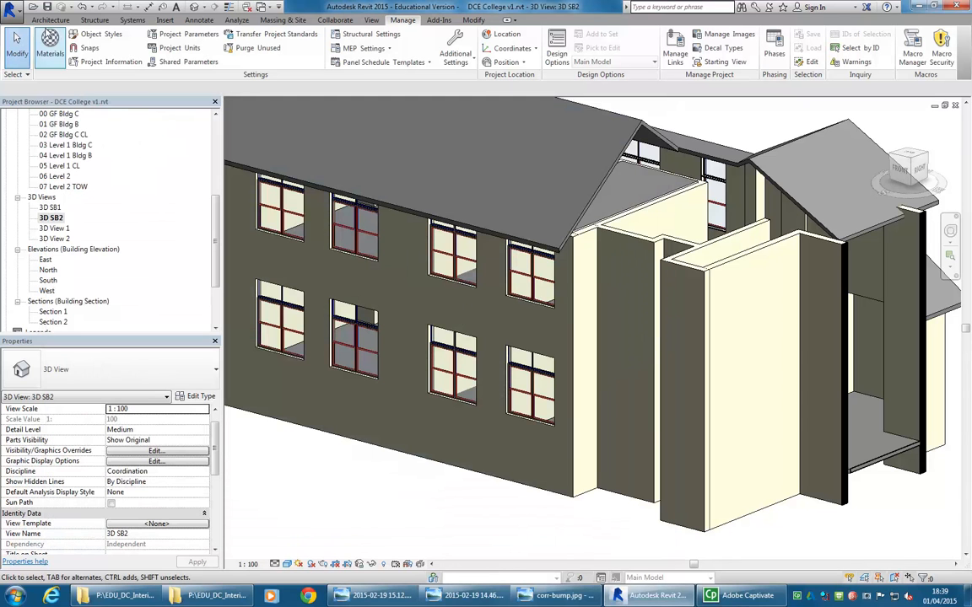
Reopen Finish-Roof's appearance and set the corr-bump.jpg relief texture's sample height to 750 mm, keeping the width proportional.
left_click(50, 42)
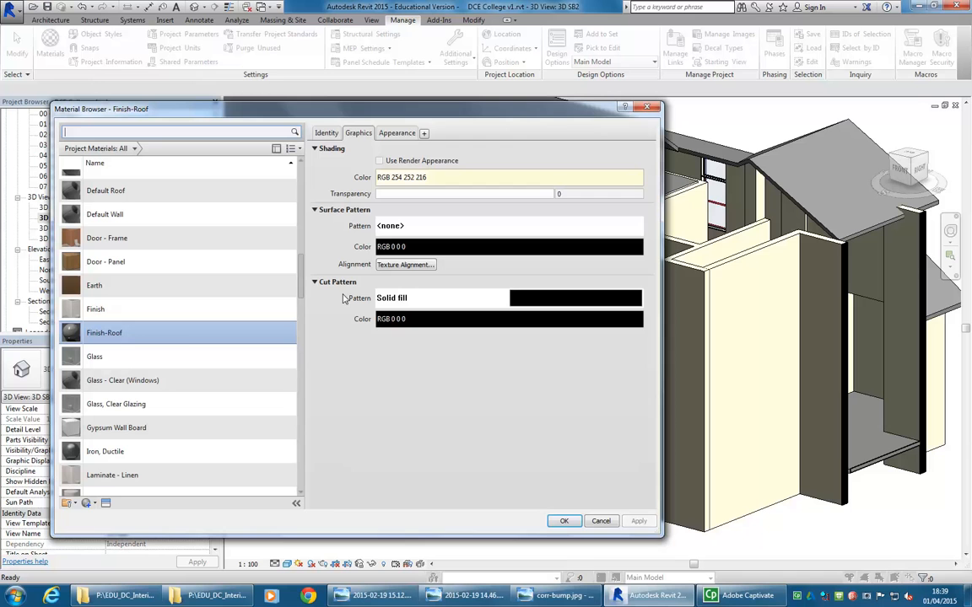
left_click(396, 132)
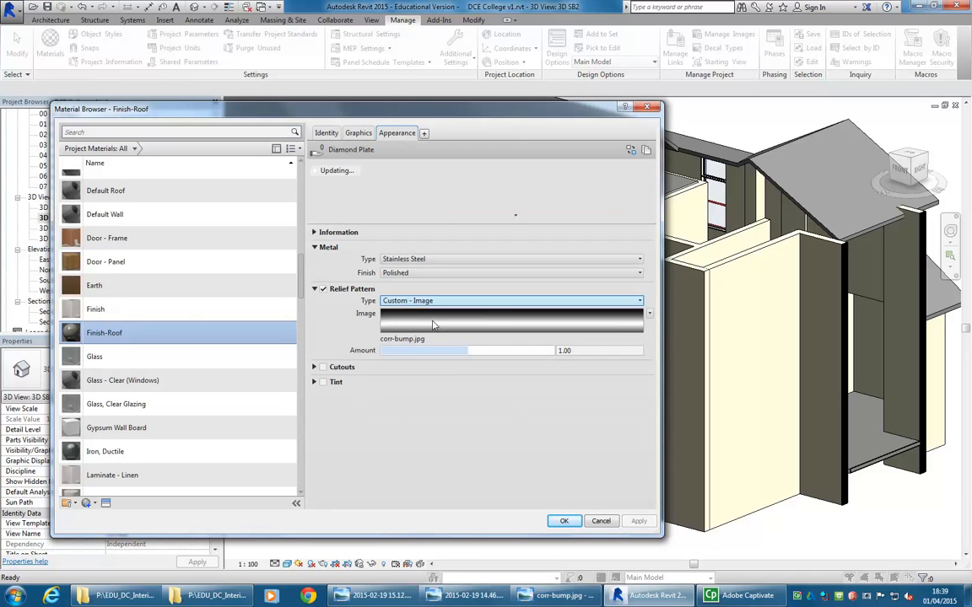
left_click(440, 323)
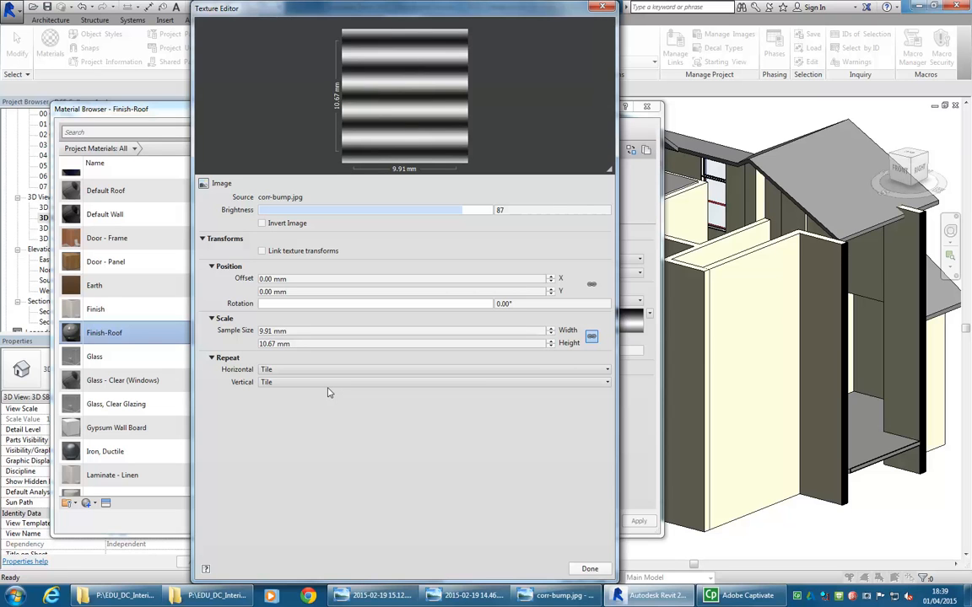
left_click(303, 331)
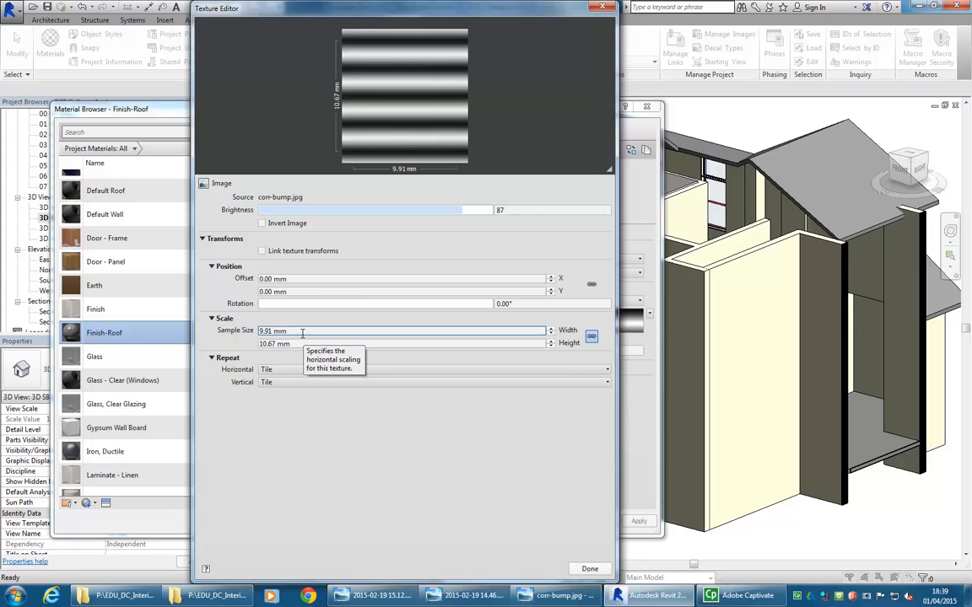
triple_click(303, 331)
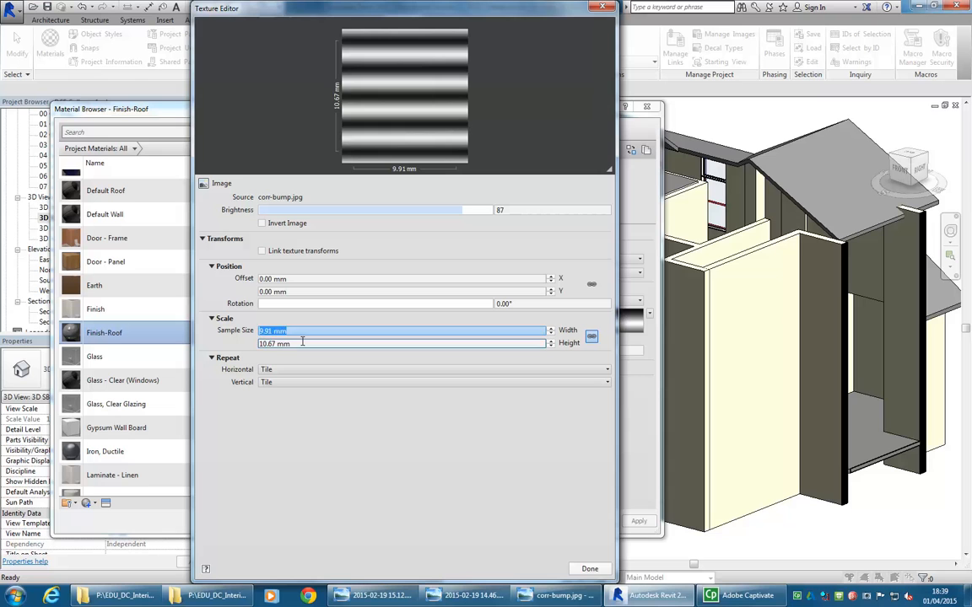
triple_click(302, 343)
type("750")
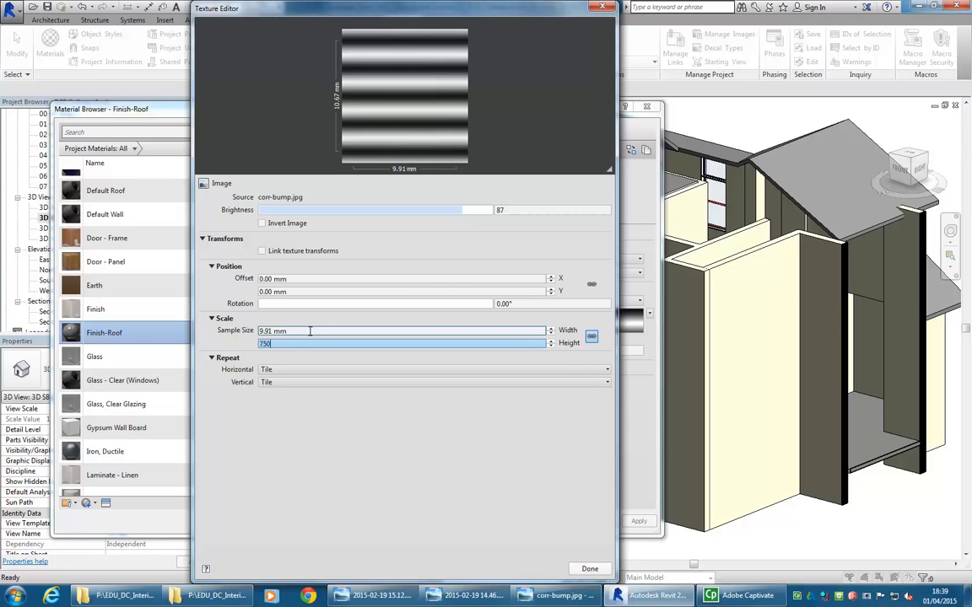
key("shift+Tab")
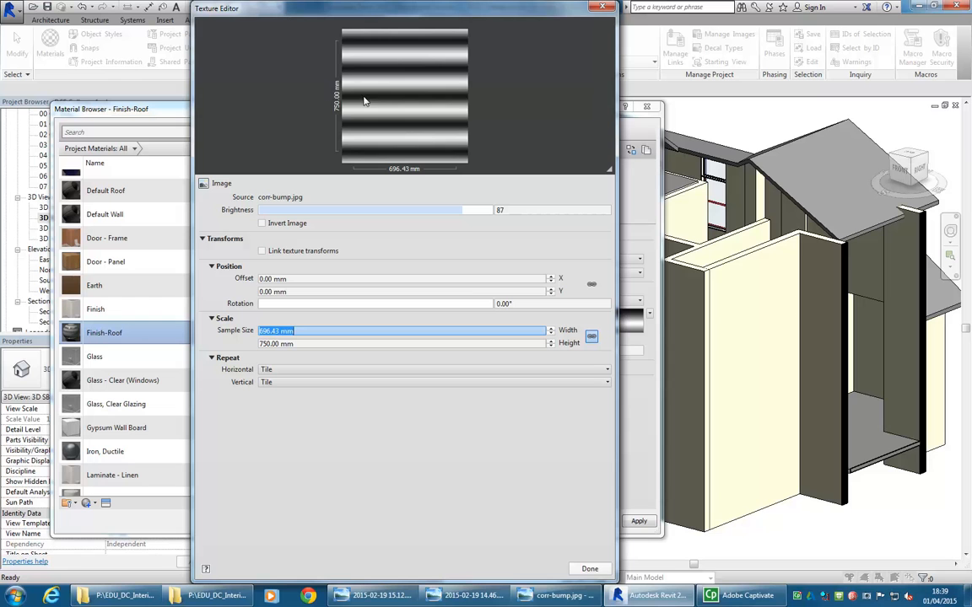
left_click(361, 330)
left_click(582, 570)
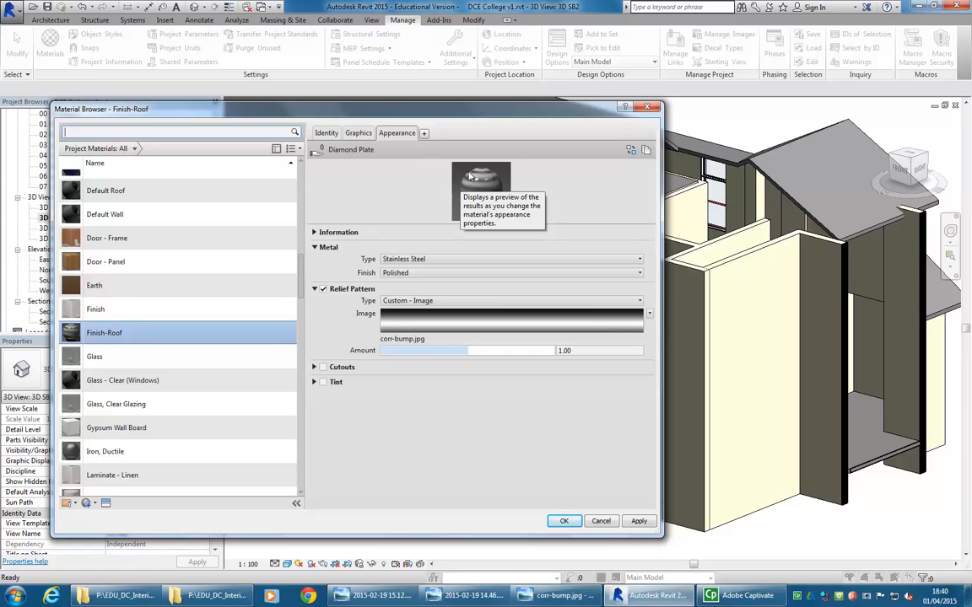
Rotate Finish-Roof's corr-bump.jpg relief texture by 90° so the corrugations run vertically.
left_click(462, 317)
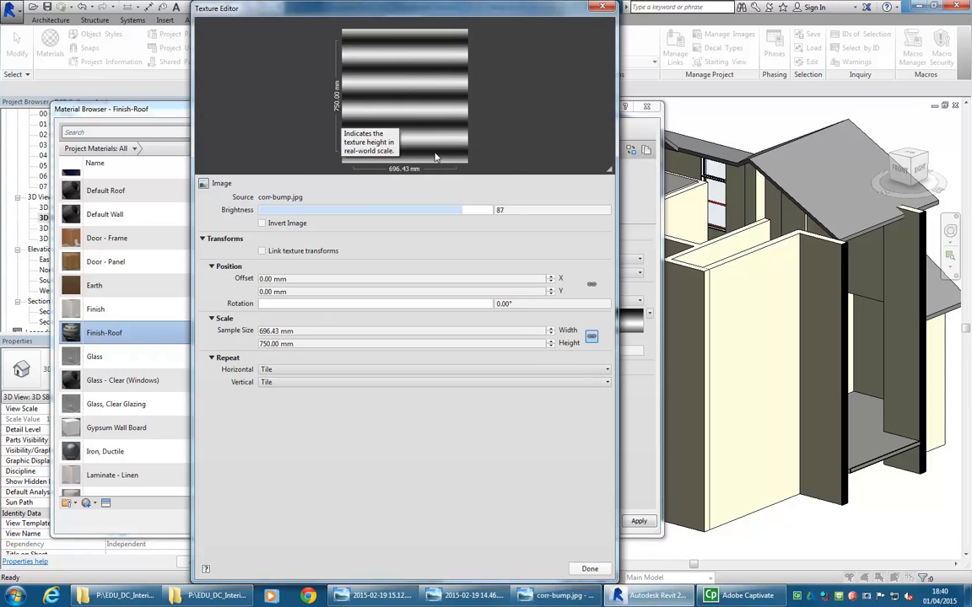
left_click(536, 304)
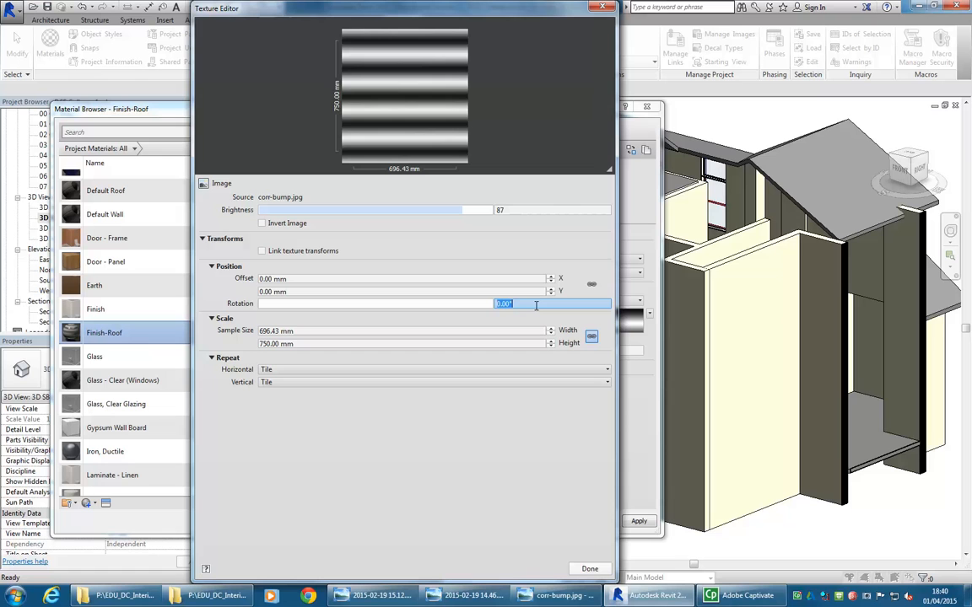
type("90")
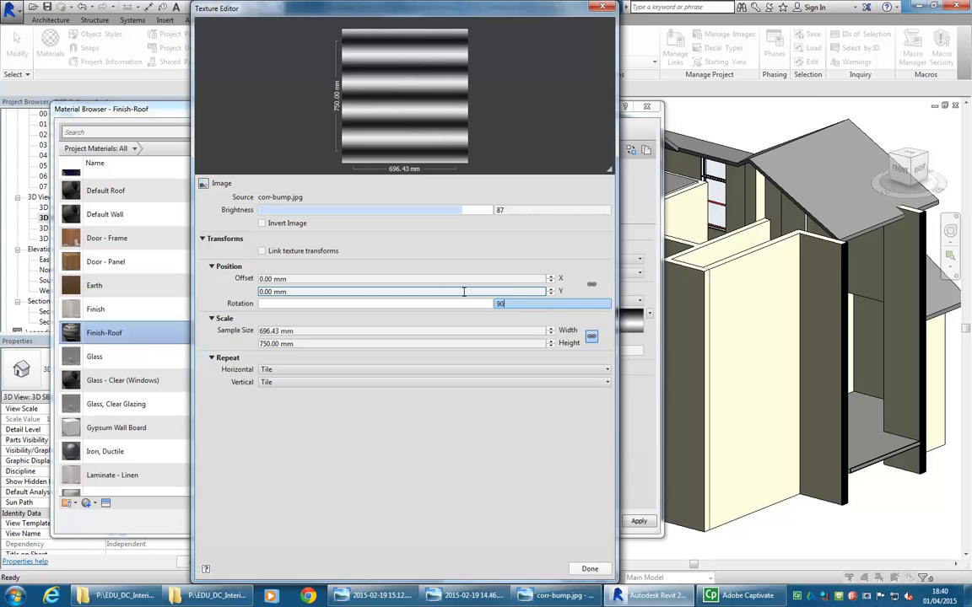
left_click(463, 291)
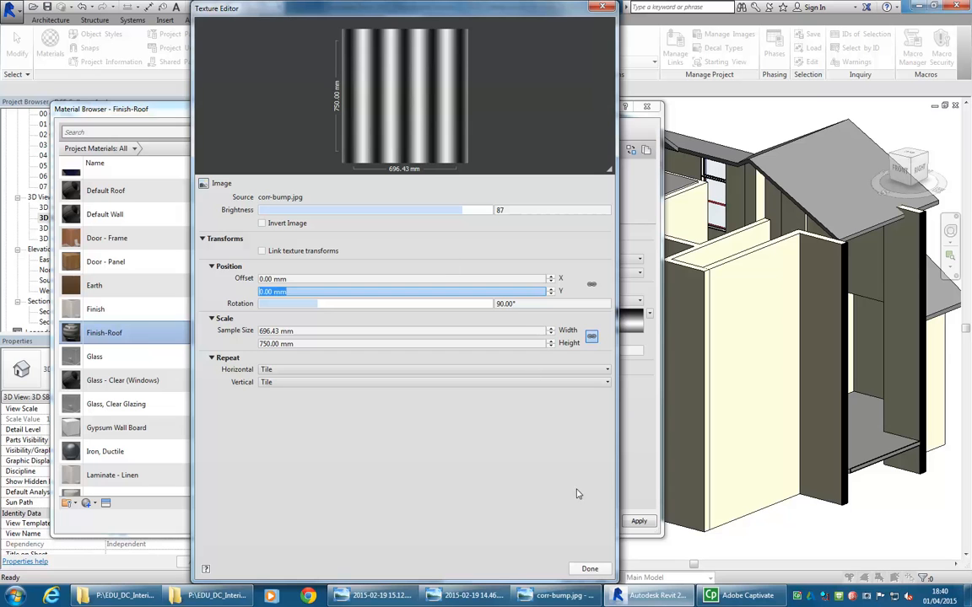
left_click(592, 567)
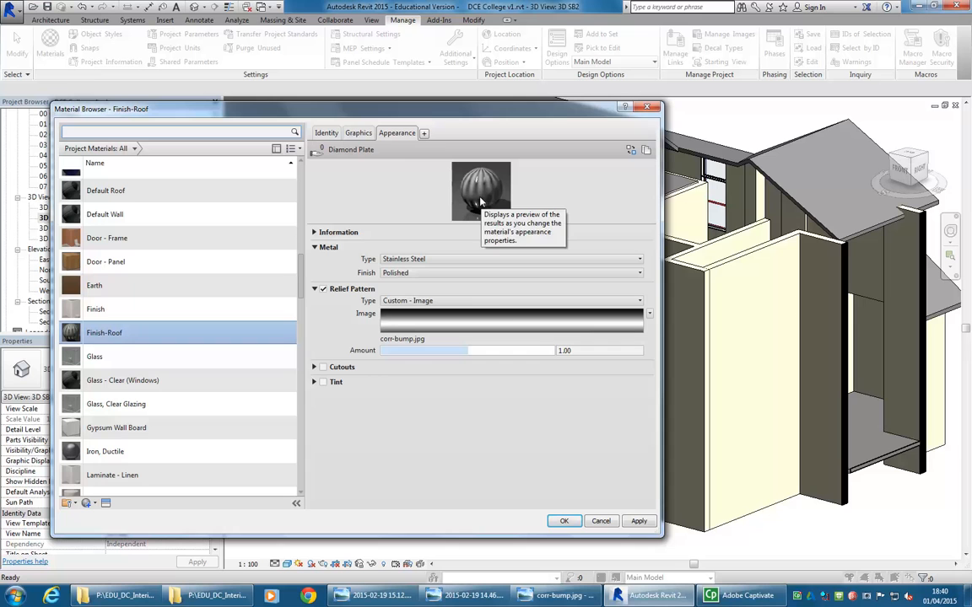
Look through the drafting fill patterns available for Finish-Roof's cut pattern, keeping Solid fill.
left_click(360, 133)
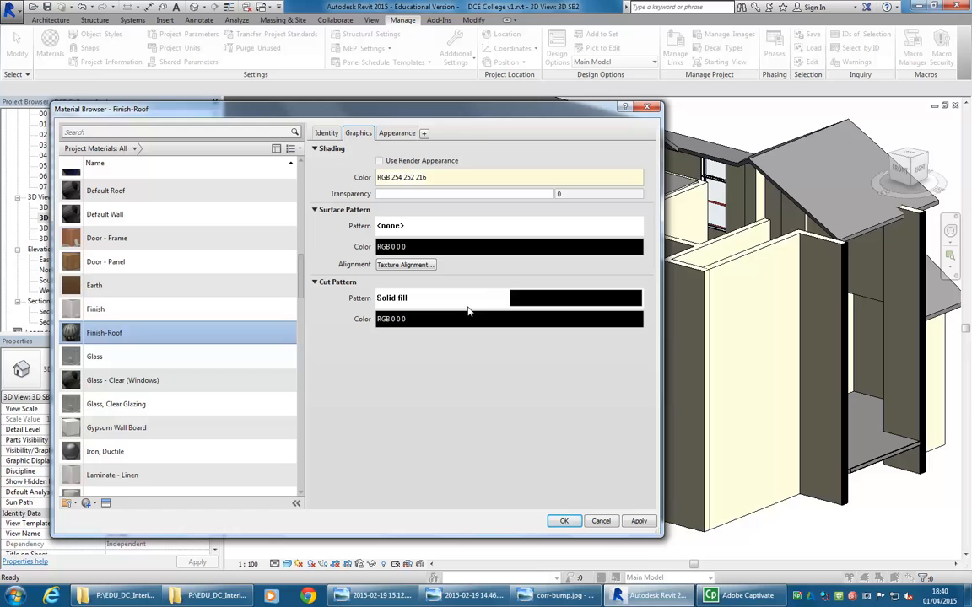
left_click(558, 305)
left_click(333, 411)
left_click(487, 299)
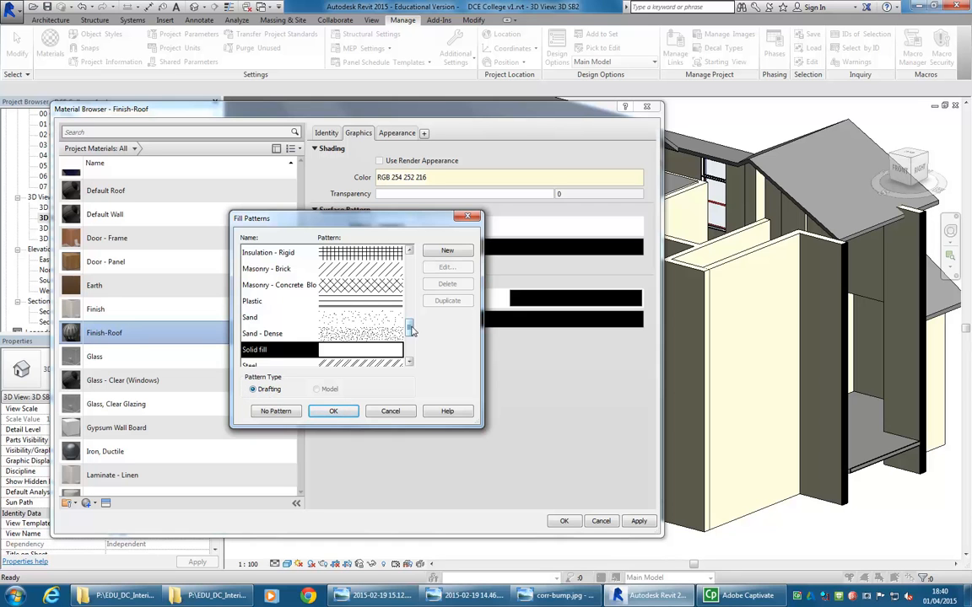
scroll(370, 297, "down", 3)
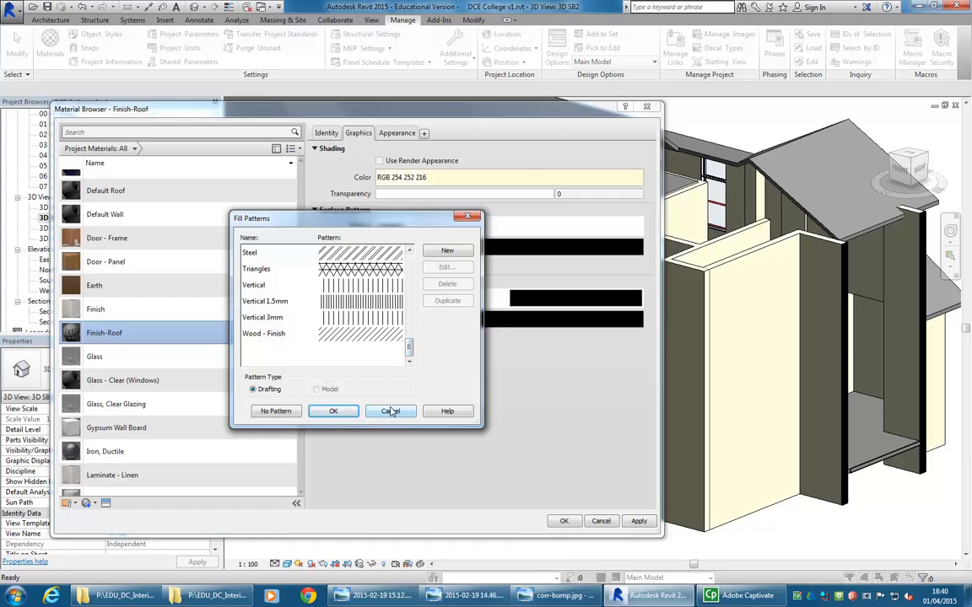
left_click(390, 410)
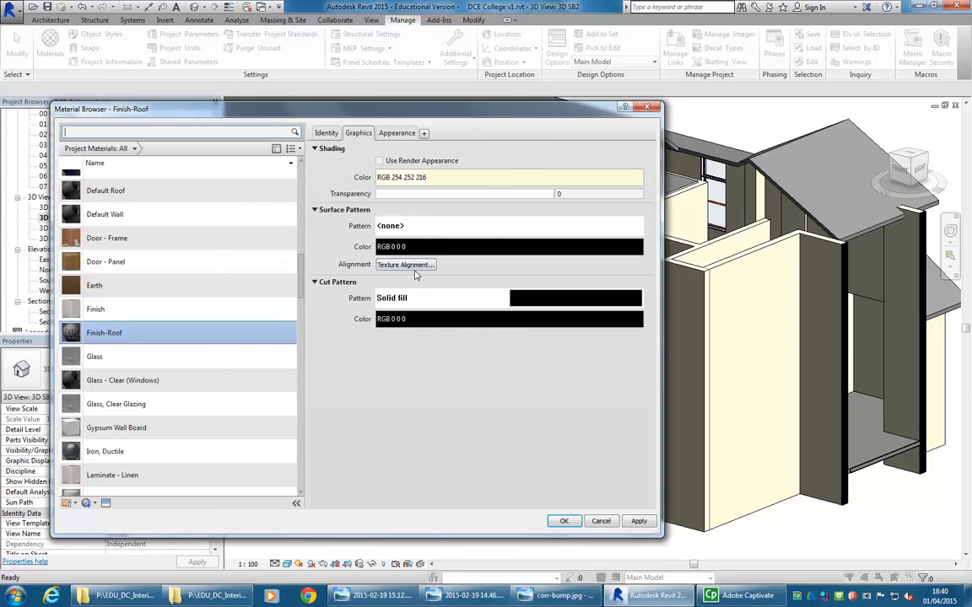
Open Finish-Roof's surface pattern choices and compare the drafting Brickwork pattern with the model Brick 75x225 pattern.
left_click(401, 221)
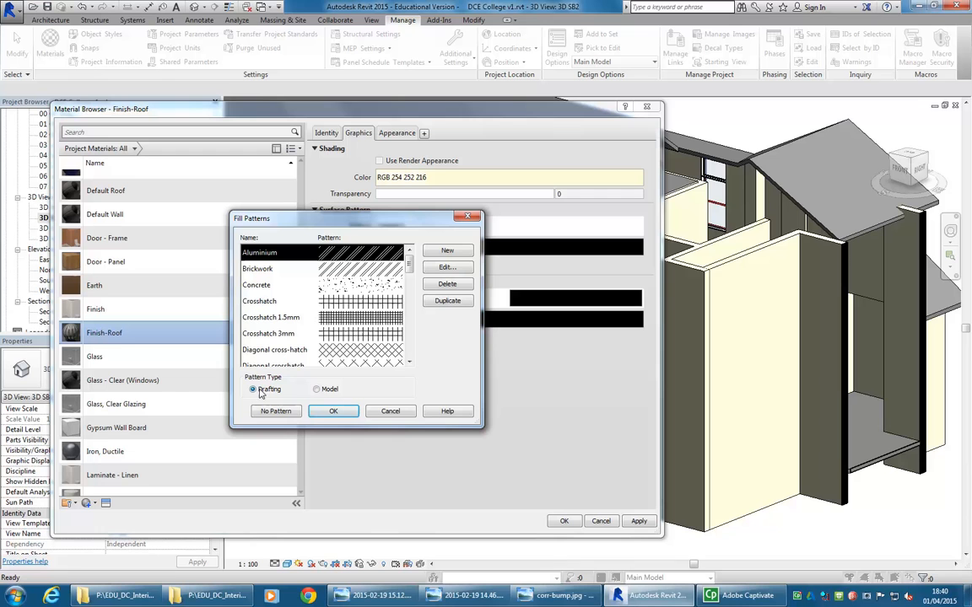
left_click(318, 390)
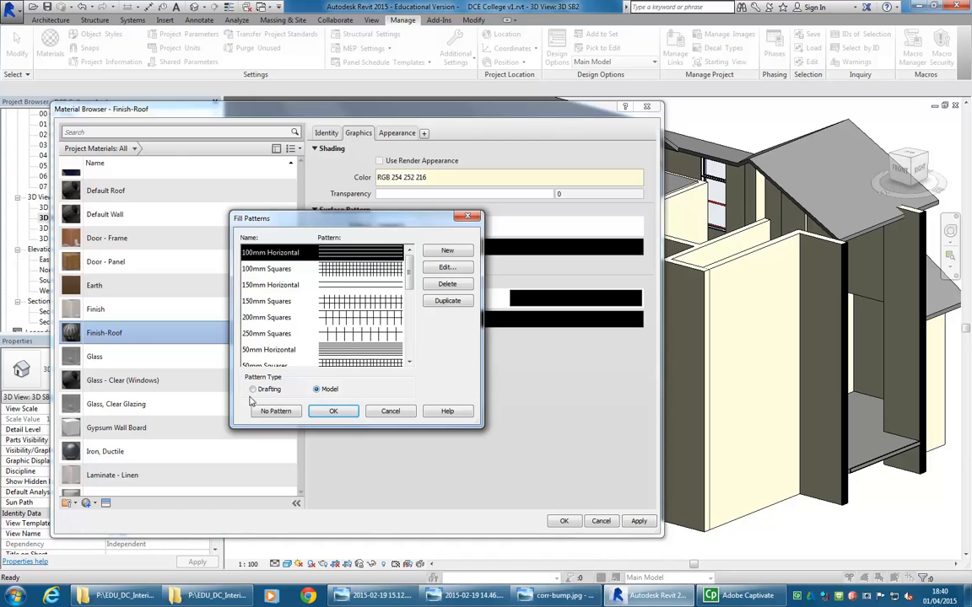
left_click_drag(384, 223, 205, 212)
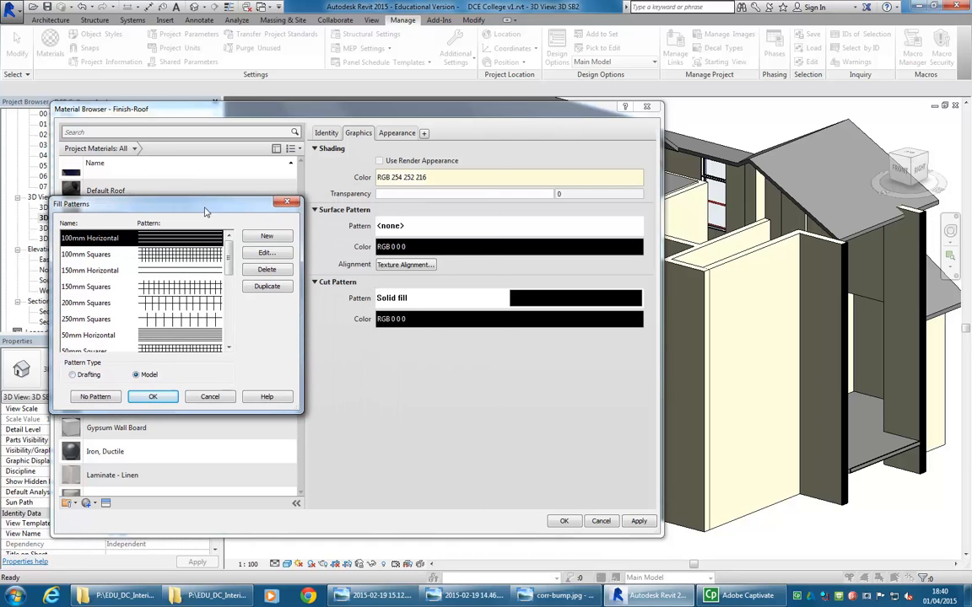
left_click(83, 376)
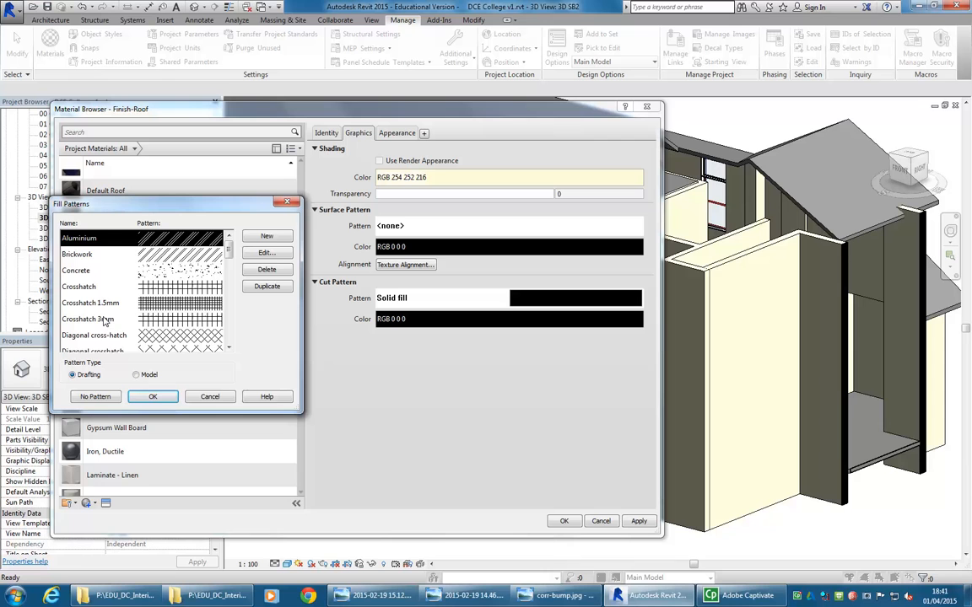
left_click(85, 255)
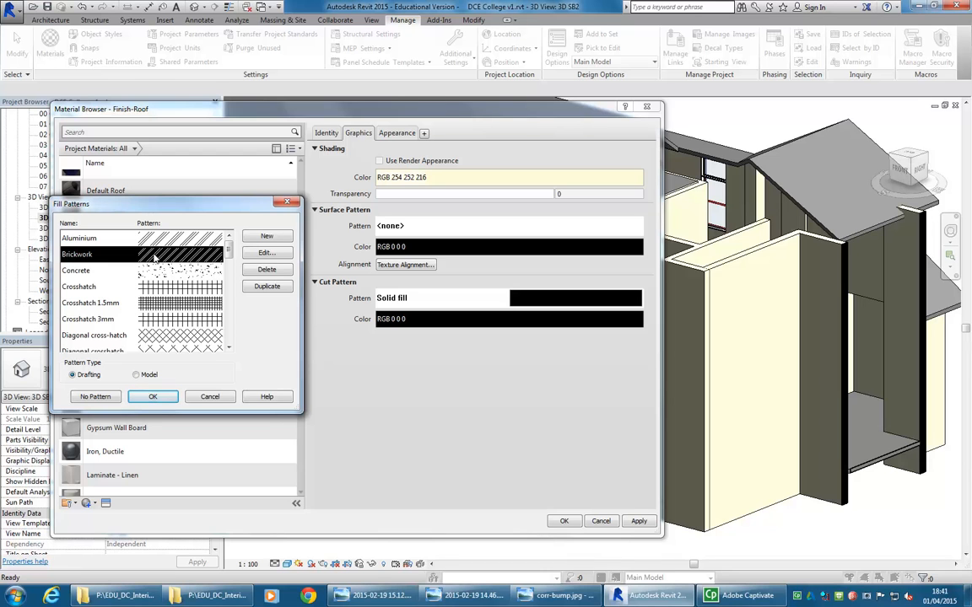
left_click(137, 374)
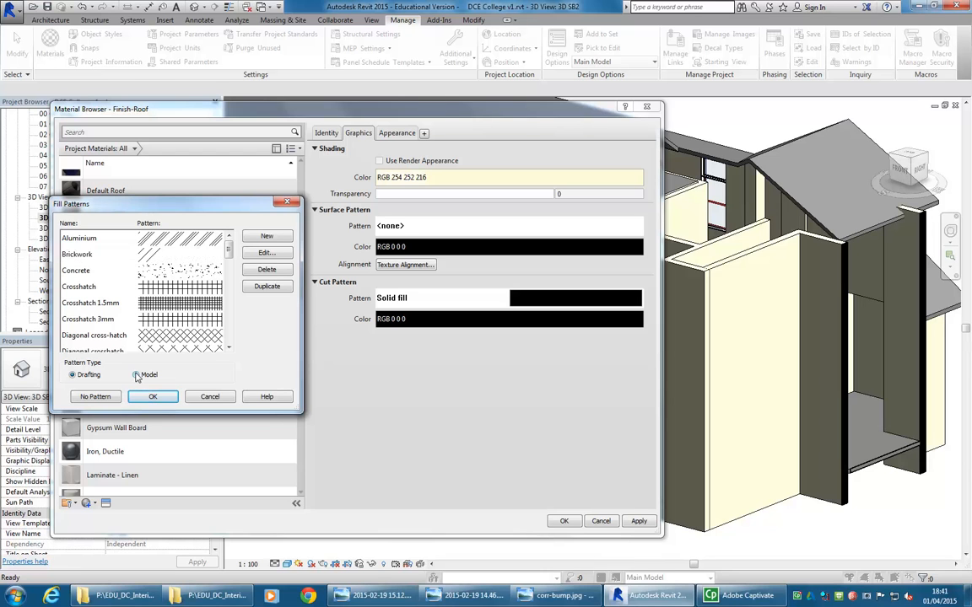
left_click_drag(227, 253, 227, 313)
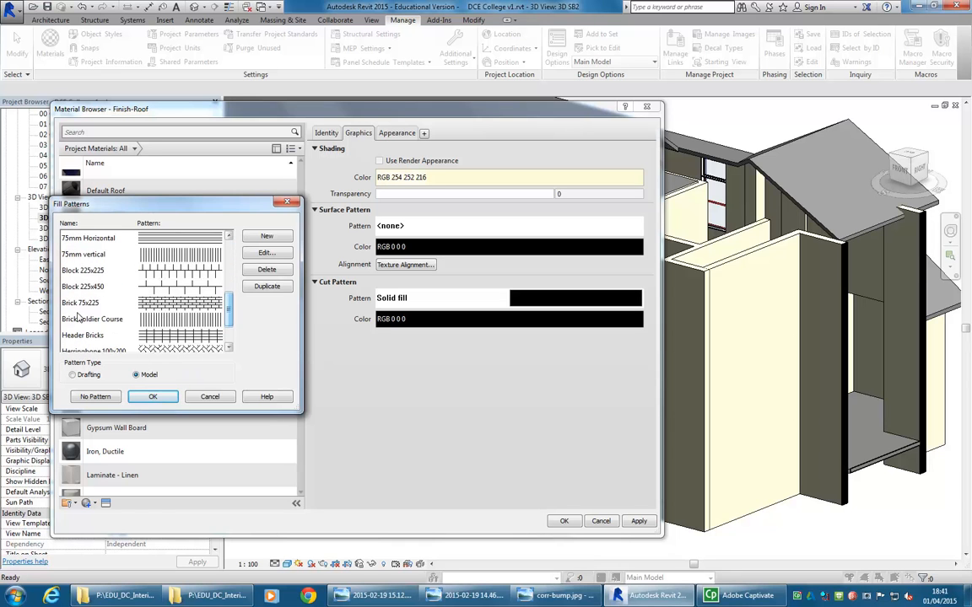
left_click(207, 306)
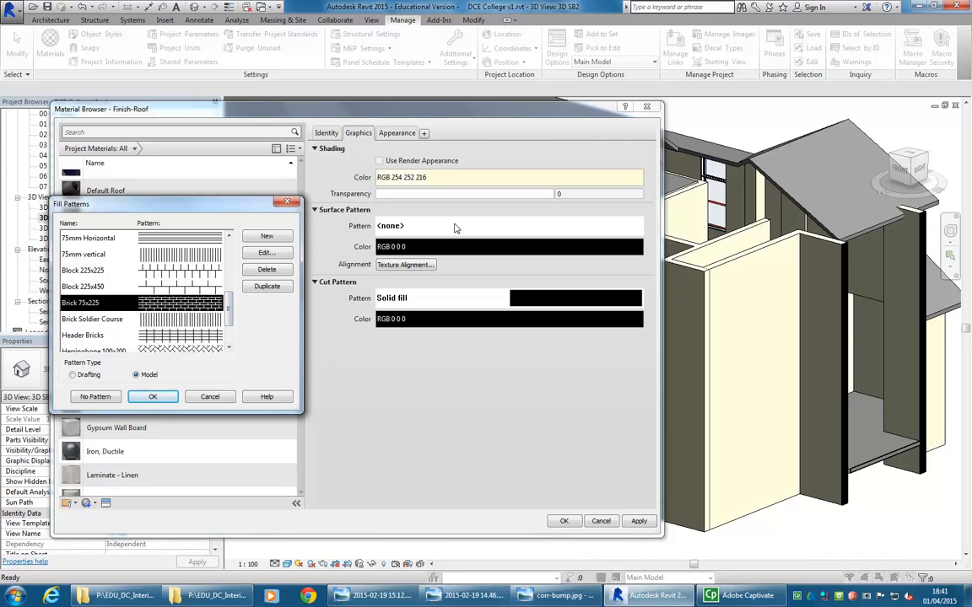
Compare the drafting and model pattern lists, and look through the model patterns for one suited to the roof sheeting.
left_click(74, 376)
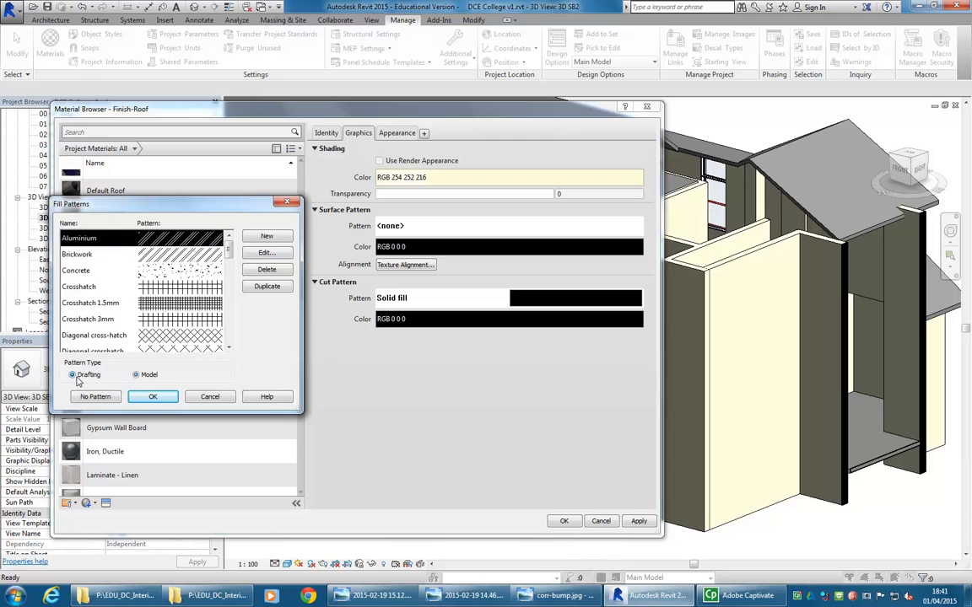
left_click(135, 377)
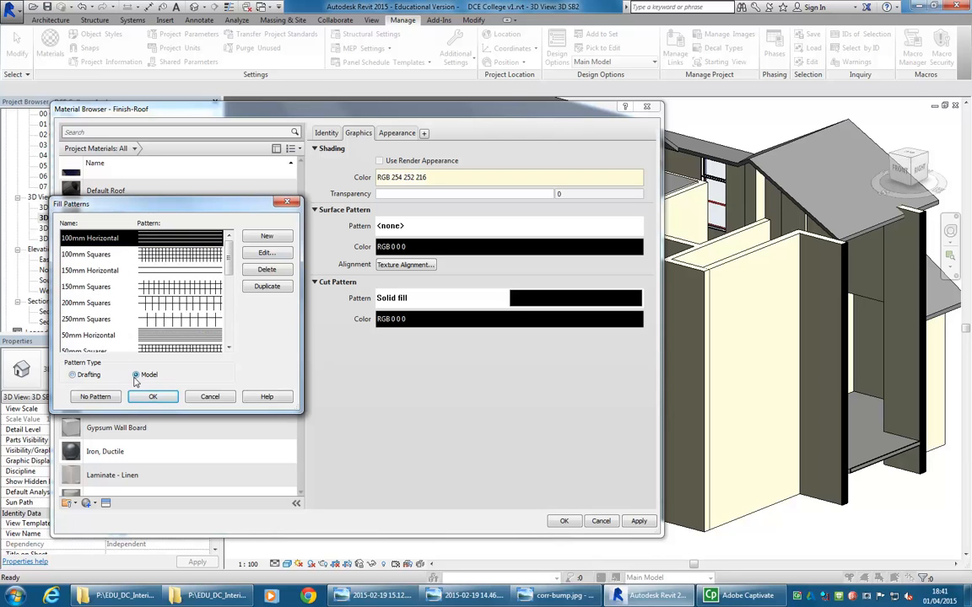
left_click(74, 377)
left_click(137, 377)
left_click(73, 376)
left_click(135, 376)
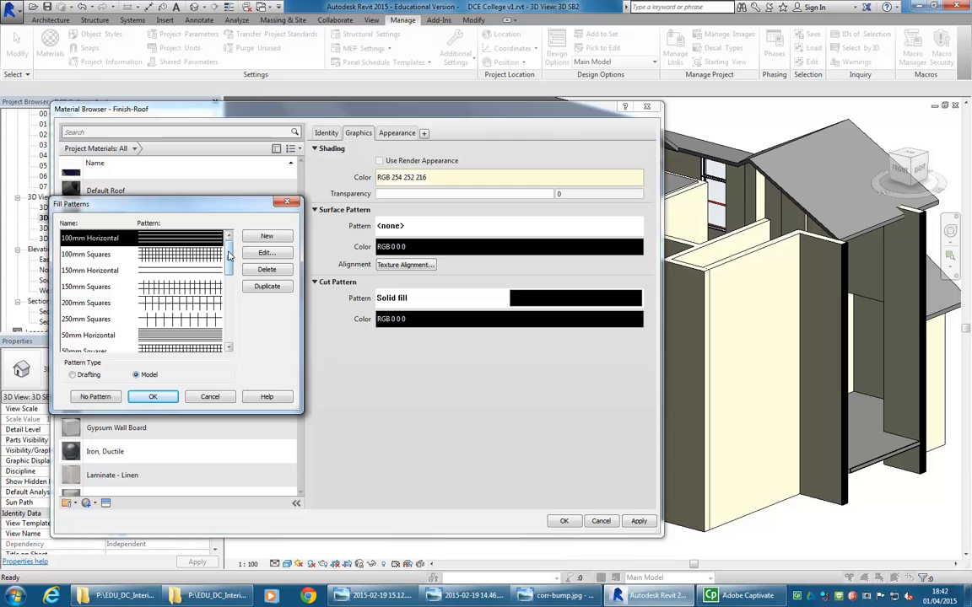
left_click_drag(229, 256, 228, 302)
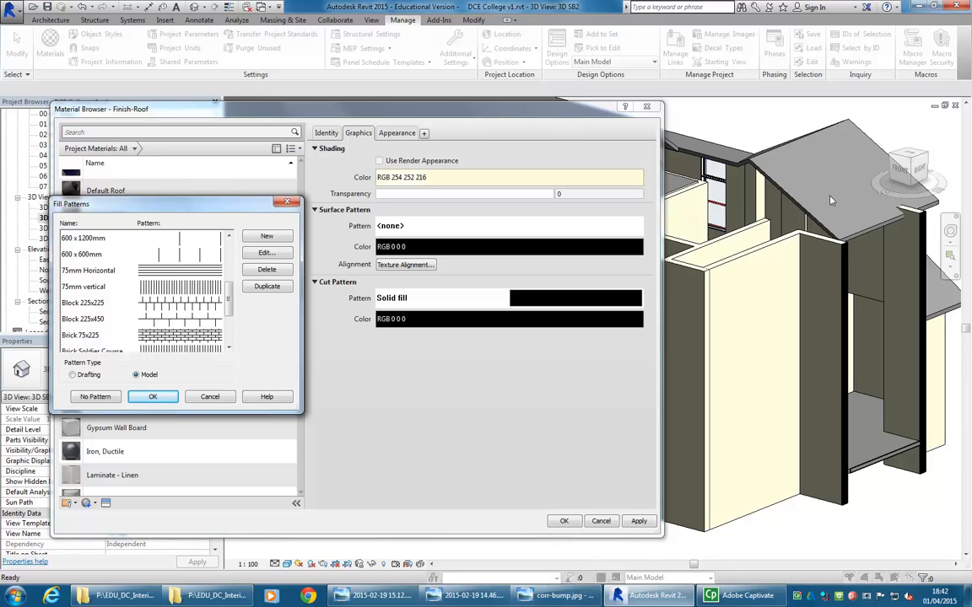
mouse_move(229, 302)
left_mouse_down()
mouse_move(230, 323)
mouse_move(229, 283)
left_mouse_up()
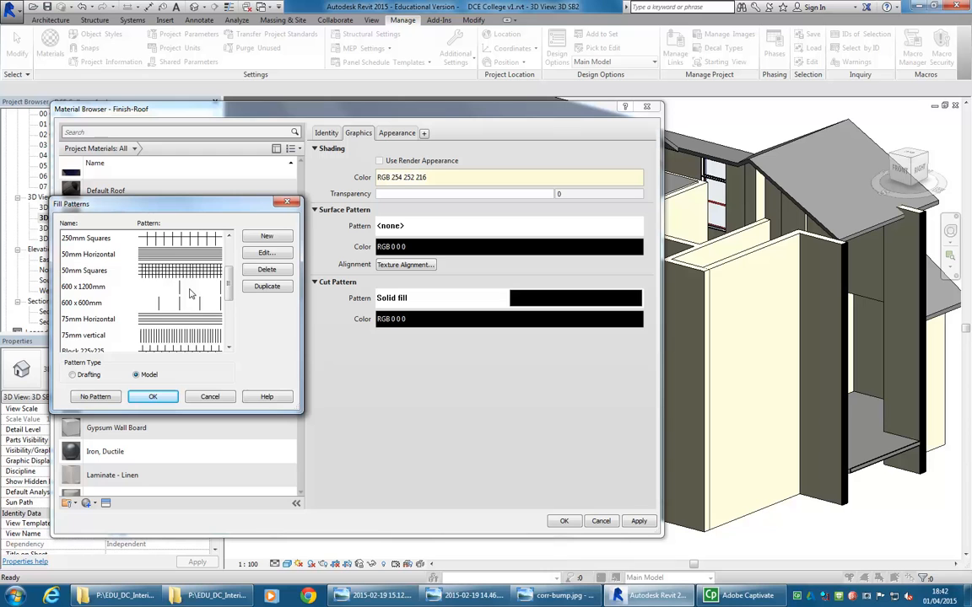
left_click_drag(230, 278, 240, 246)
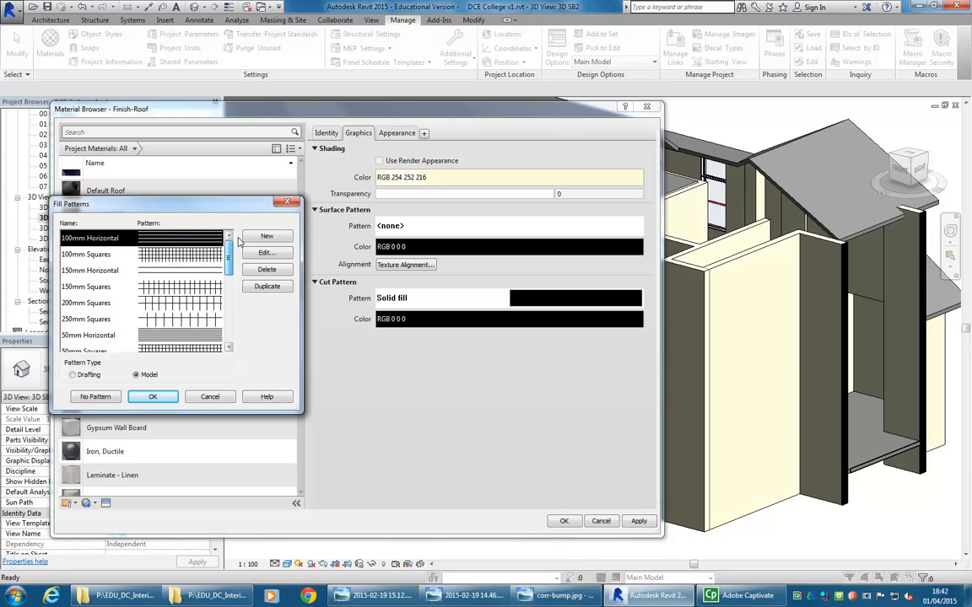
mouse_move(235, 253)
left_mouse_down()
mouse_move(233, 343)
mouse_move(243, 255)
left_mouse_up()
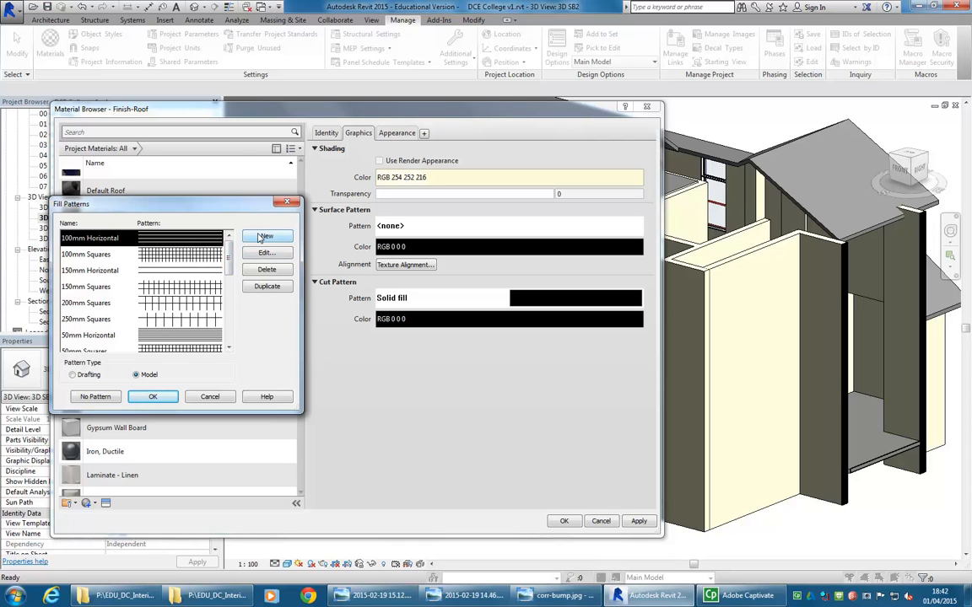
Start a new model surface pattern, examine the custom hatch pattern (*.pat) import without importing anything, and return to a simple pattern.
left_click(262, 237)
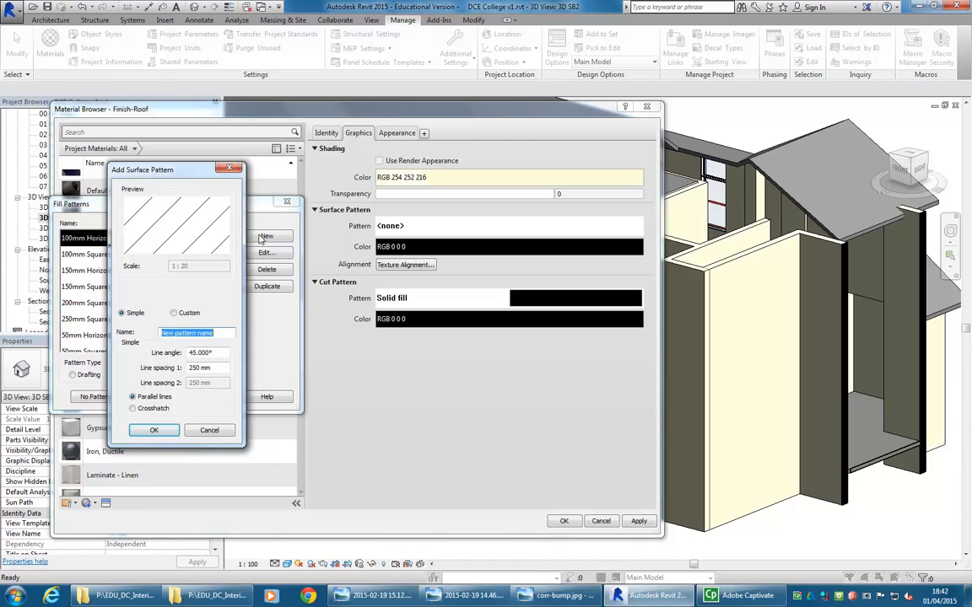
left_click(173, 314)
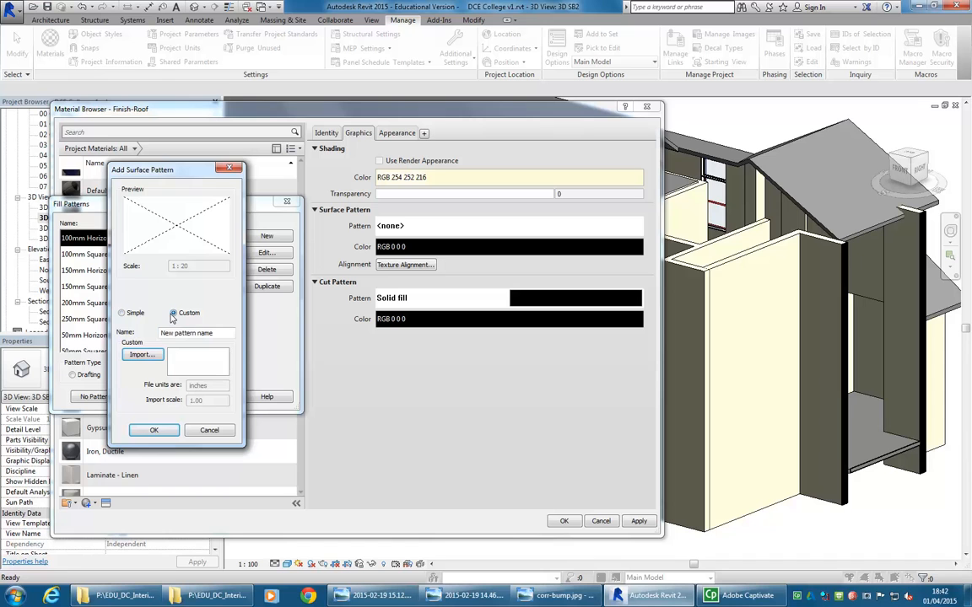
left_click(143, 356)
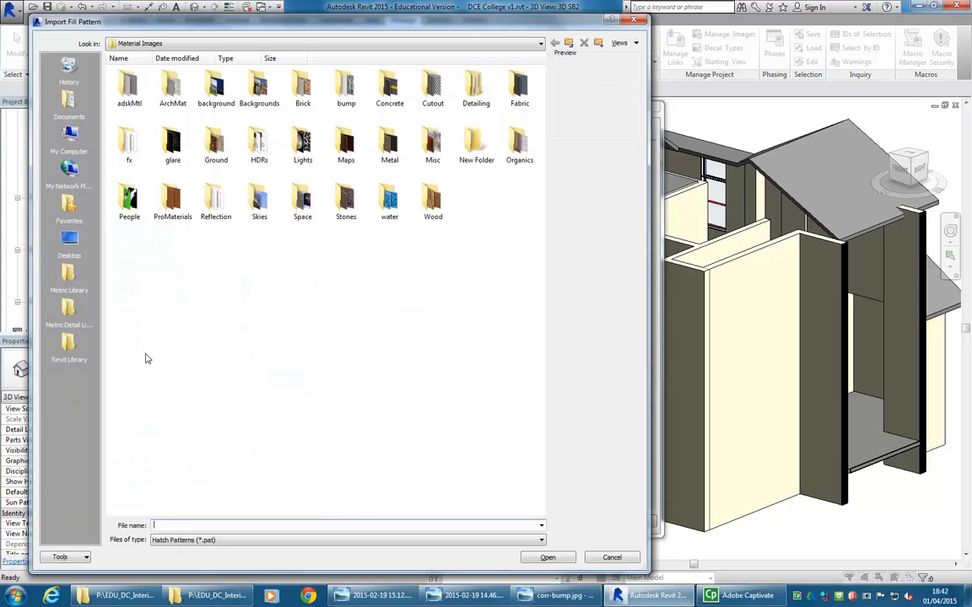
left_click(181, 541)
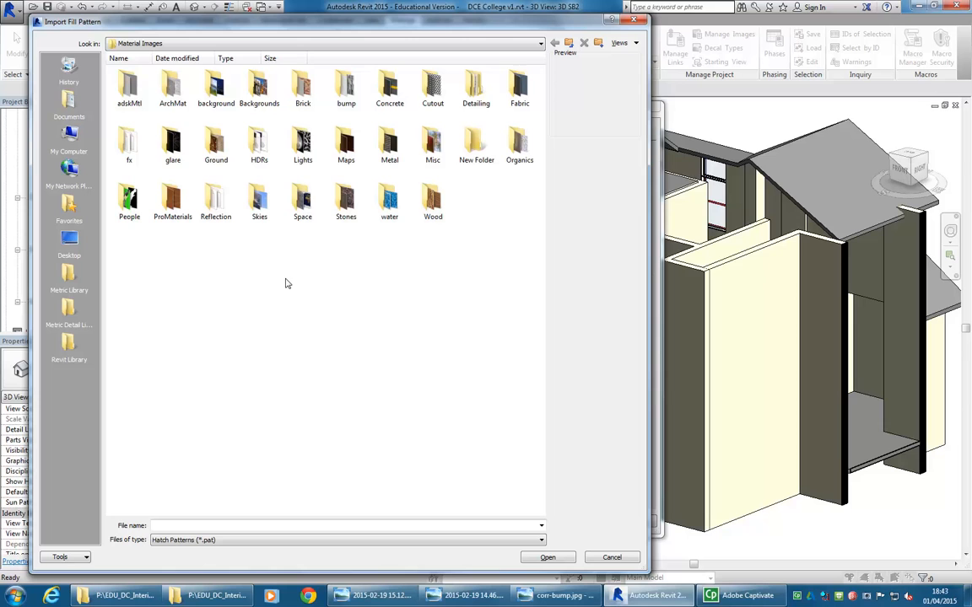
left_click(606, 560)
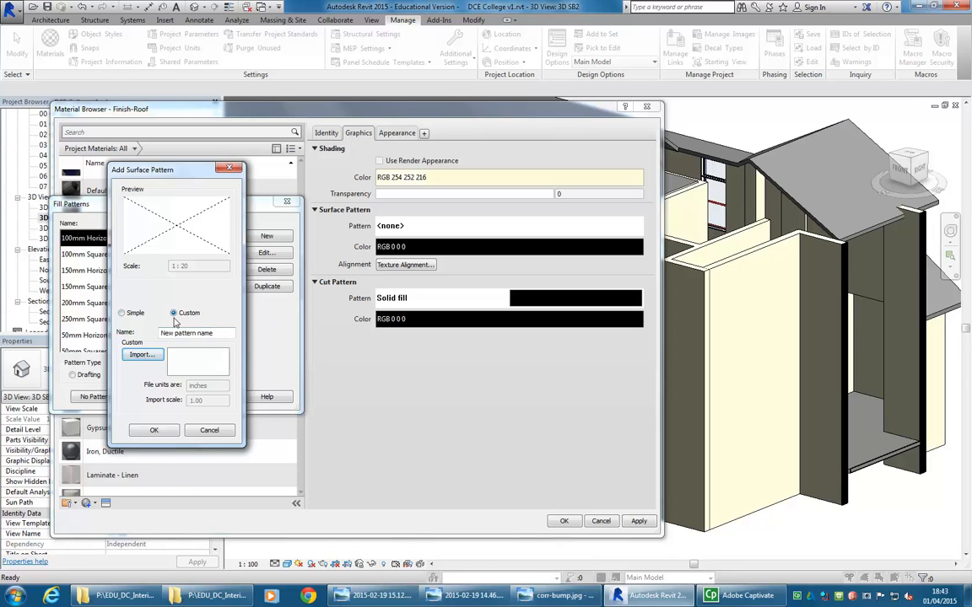
left_click(124, 314)
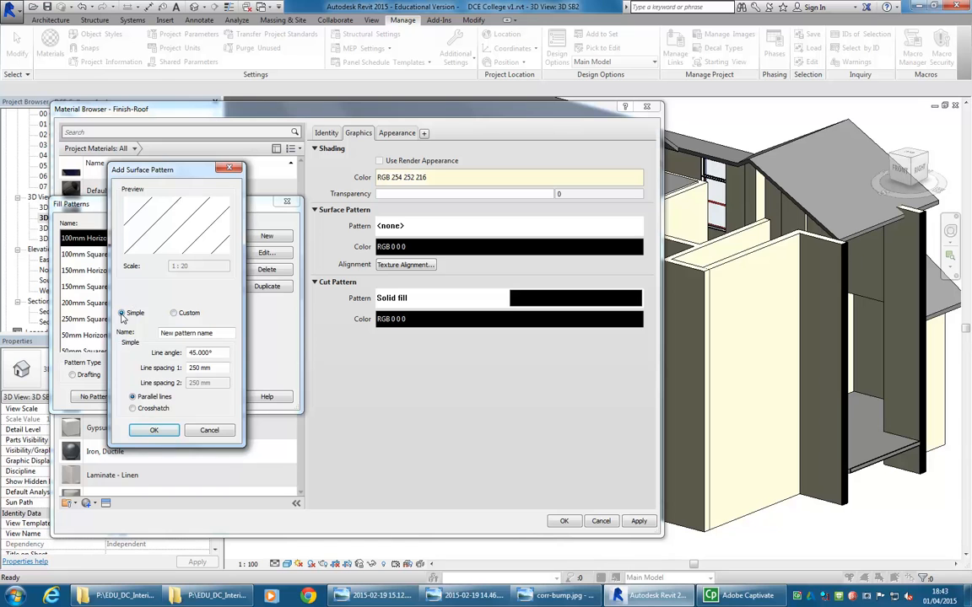
Name the new surface pattern 150mm Vertical and set its line spacing to 150 mm and line angle to 90°.
left_click(220, 333)
left_click_drag(232, 333, 112, 330)
type("150mm Vertical")
left_click(189, 367)
key("Delete")
type("1")
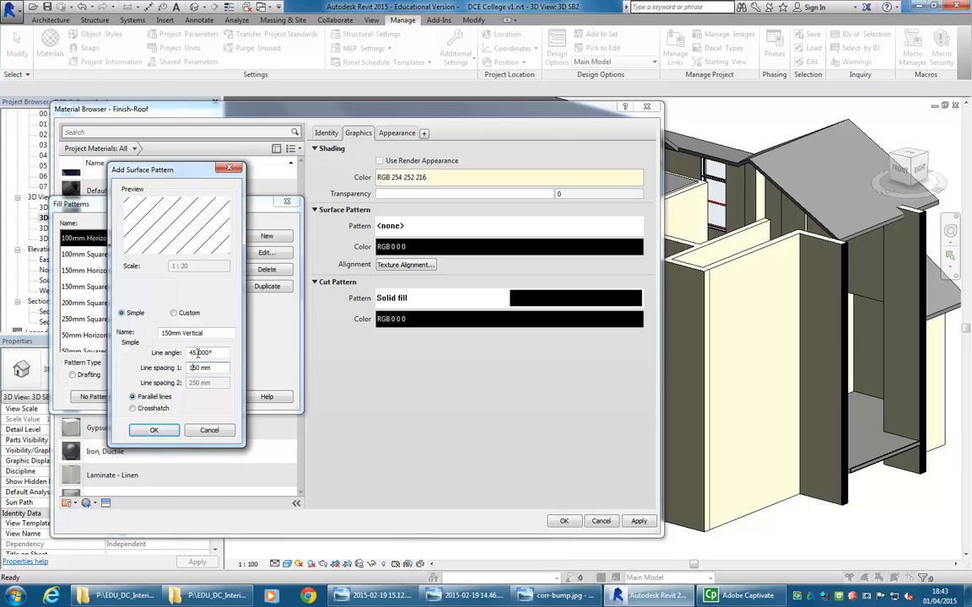
left_click(193, 353)
key("Delete")
key("Delete")
type("90")
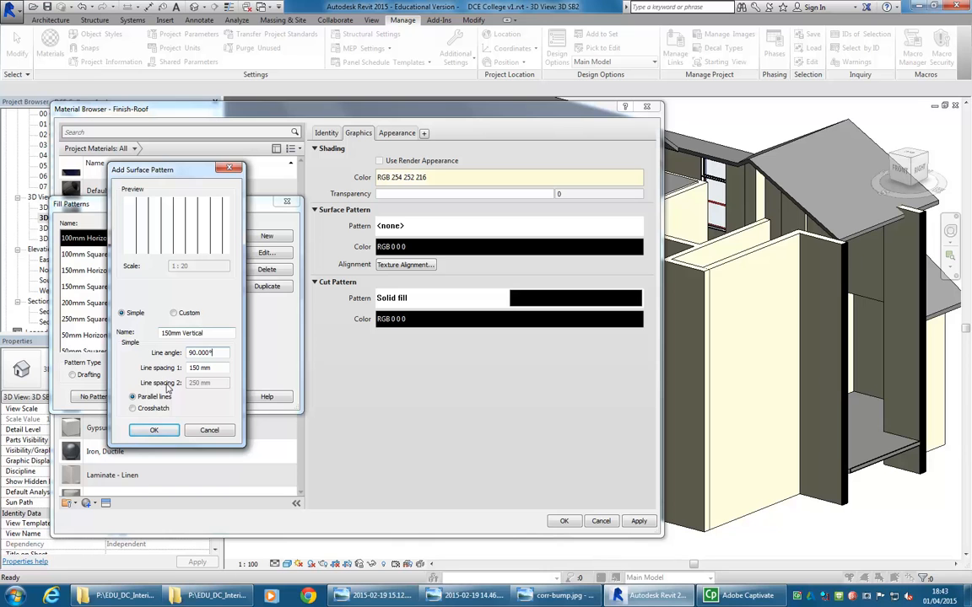
Try crosshatch, return to parallel lines, and save the 150mm Vertical pattern as Finish-Roof's surface pattern.
left_click(143, 409)
left_click(199, 383)
left_click(132, 397)
left_click_drag(172, 170, 314, 156)
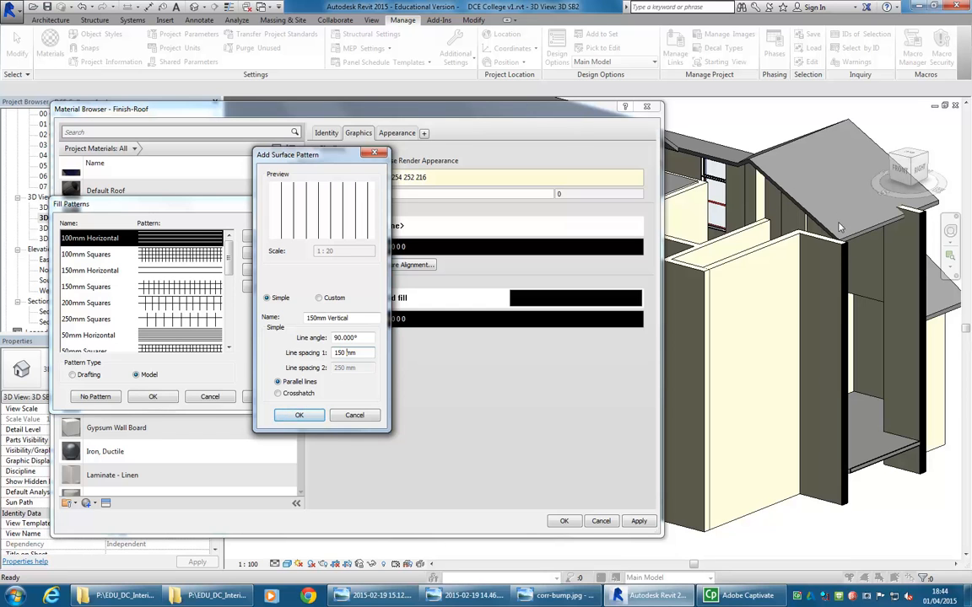
left_click(304, 422)
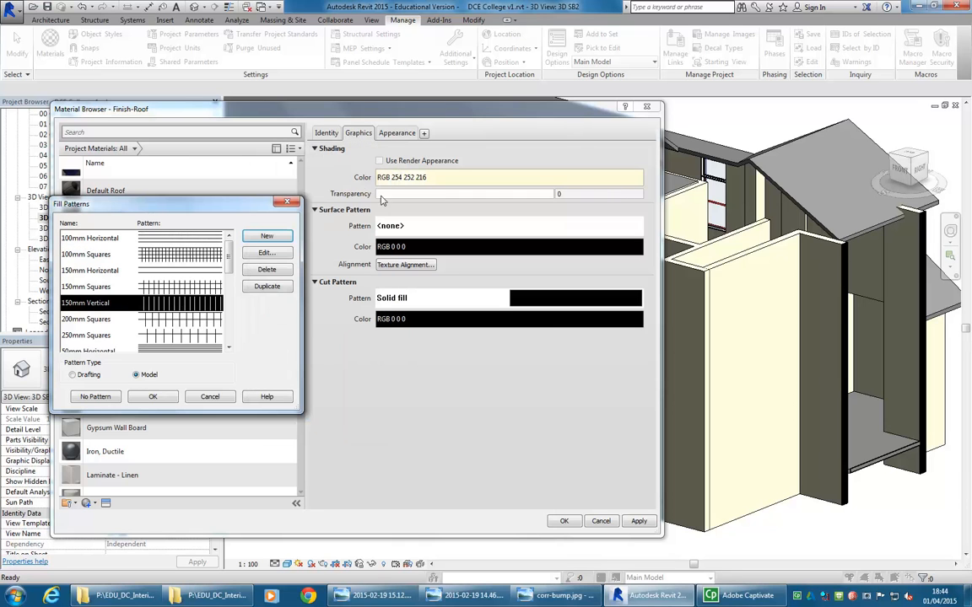
left_click(152, 397)
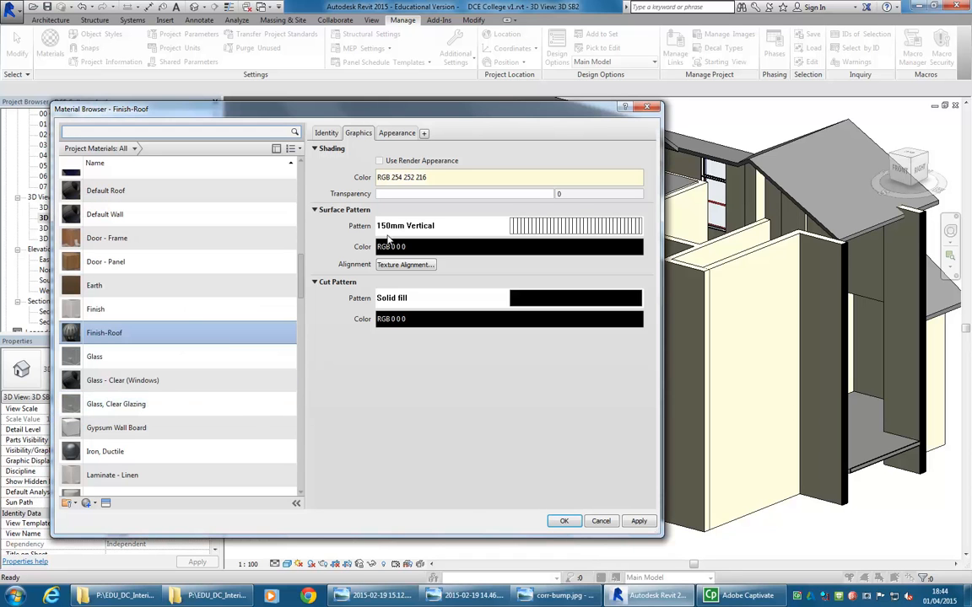
left_click(565, 523)
Assign the Finish-Roof material to the structure layer of the Generic - 125mm roof type.
middle_click_drag(503, 214, 472, 291, "shift")
left_click(491, 388)
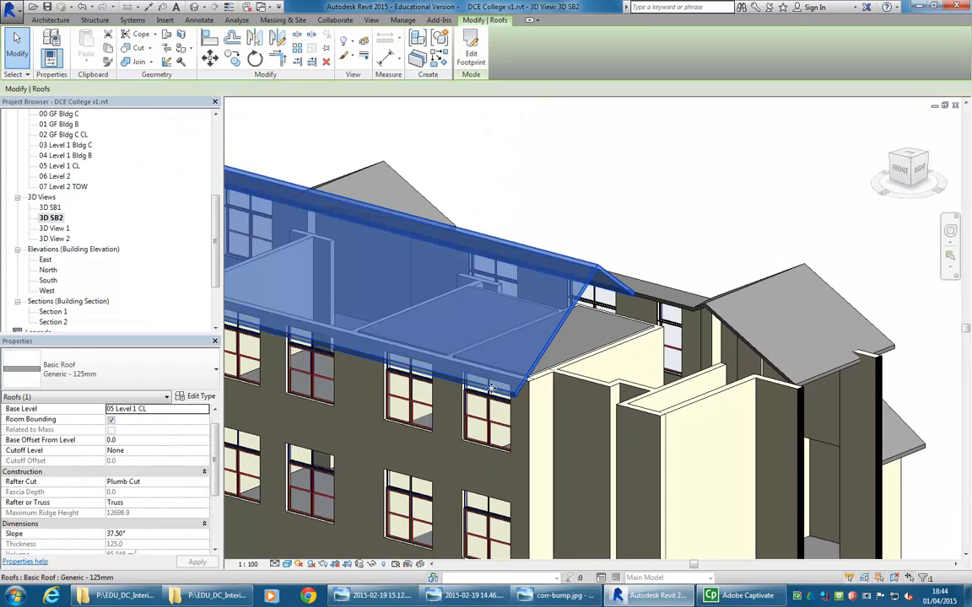
left_click(196, 396)
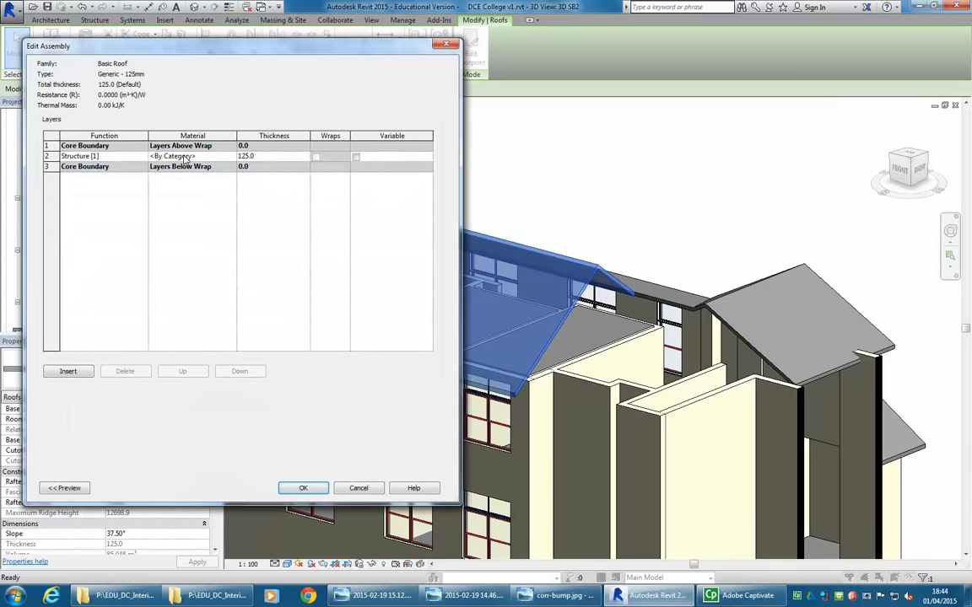
left_click(209, 158)
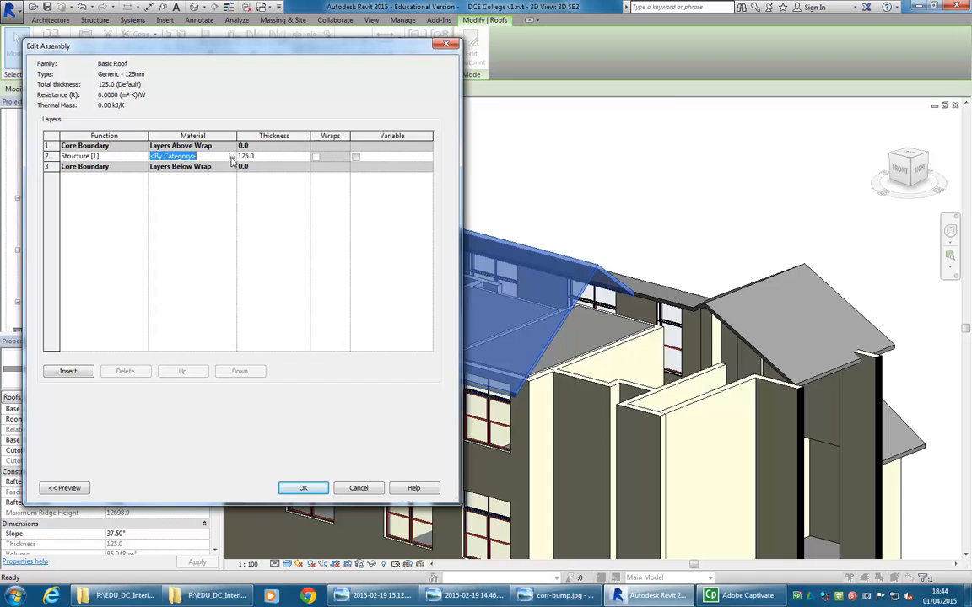
left_click(232, 157)
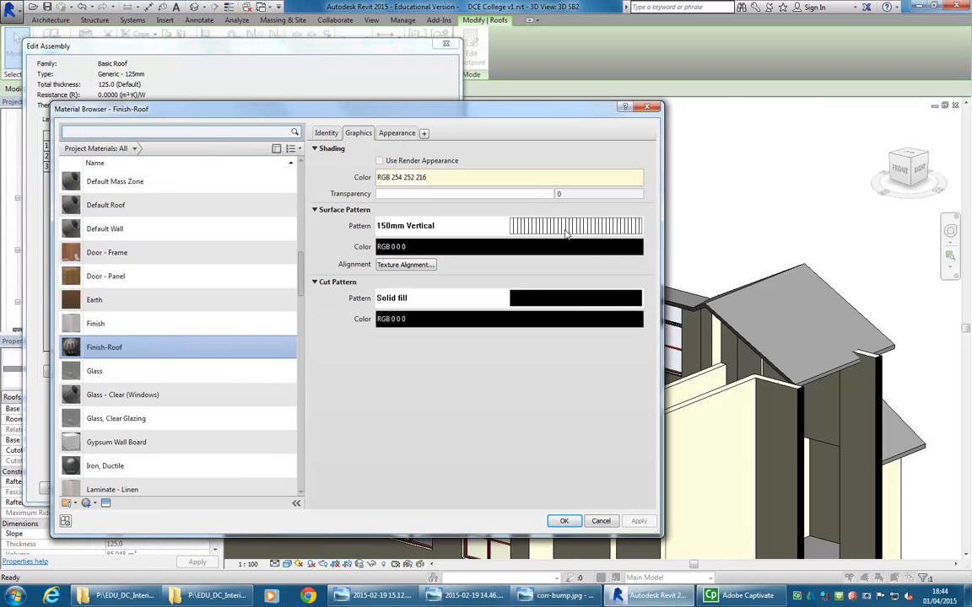
left_click(564, 520)
left_click(315, 546)
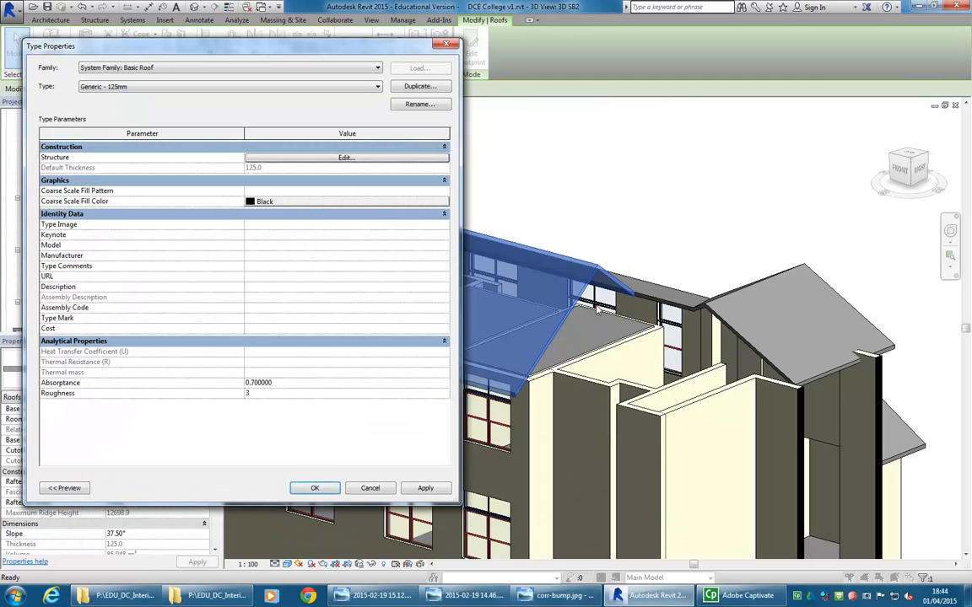
left_click(315, 488)
Examine the vertical line surface pattern on the main, gable and porch roofs from several angles in the 3D view.
scroll(662, 198, "down", 3)
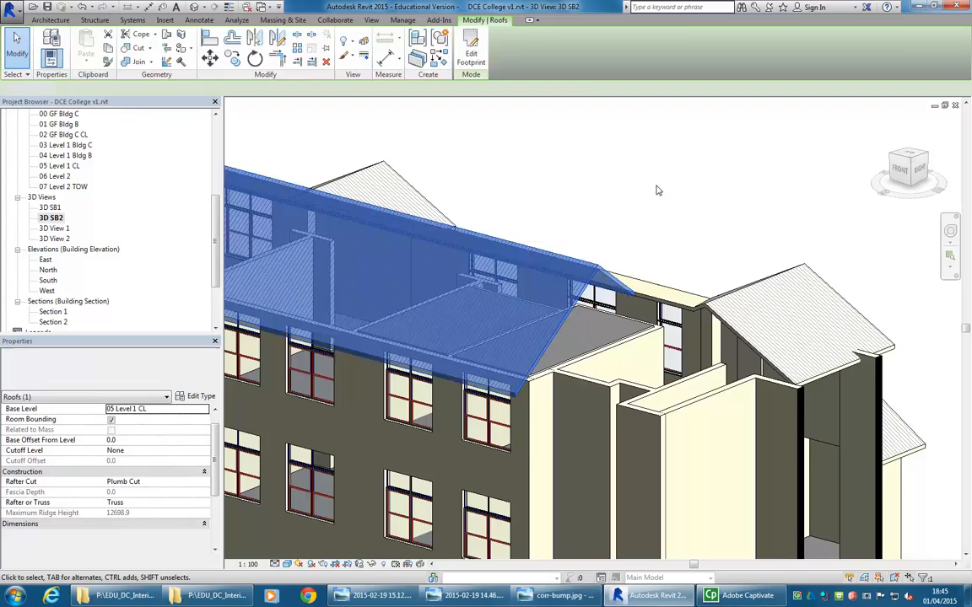
key("Escape")
middle_click_drag(744, 269, 514, 280, "shift")
middle_click_drag(494, 358, 478, 336, "shift")
scroll(458, 303, "up", 3)
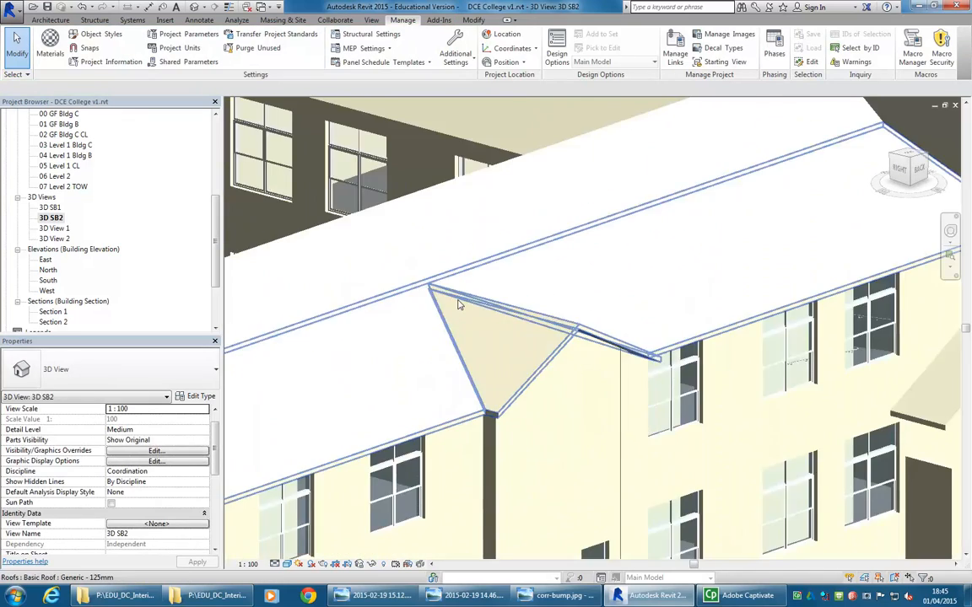
middle_click_drag(495, 400, 517, 265)
scroll(517, 265, "down", 2)
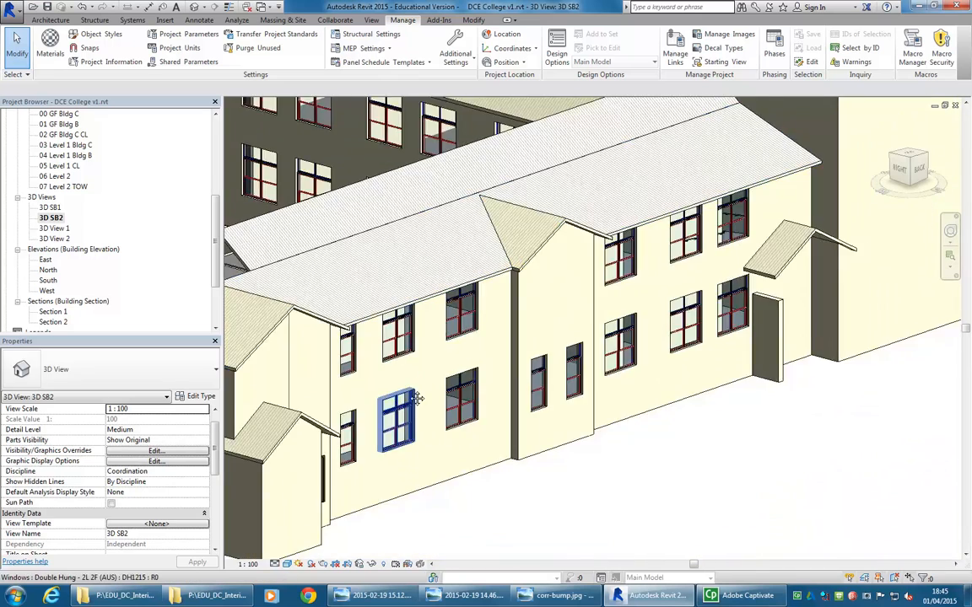
middle_click_drag(251, 410, 482, 314)
scroll(480, 316, "up", 3)
middle_click_drag(491, 226, 479, 303)
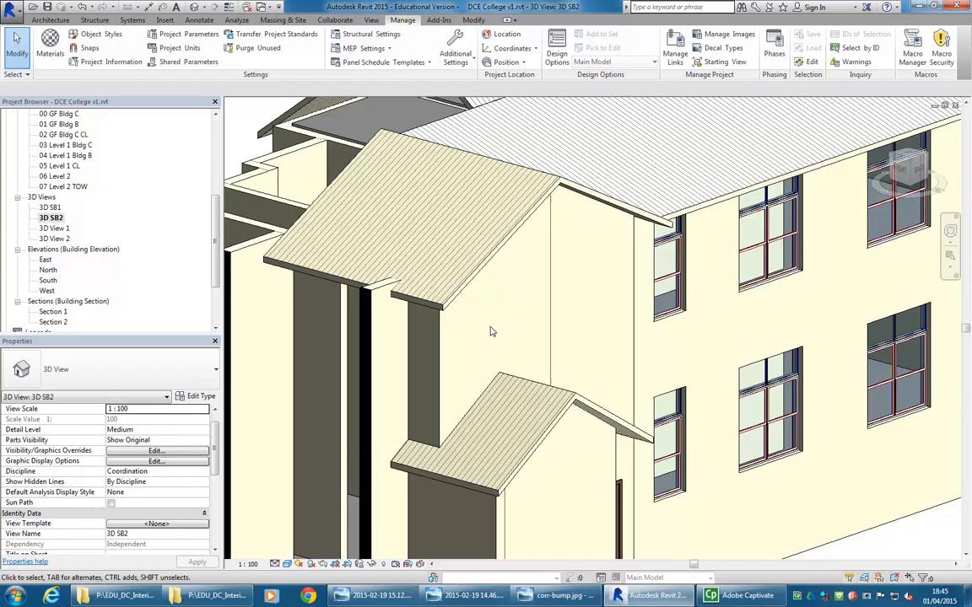
Inspect the line pattern on the underside of the gable roof behind the front gable in the 3D view.
middle_click_drag(512, 322, 366, 281, "shift")
scroll(366, 271, "up", 3)
scroll(504, 334, "up", 3)
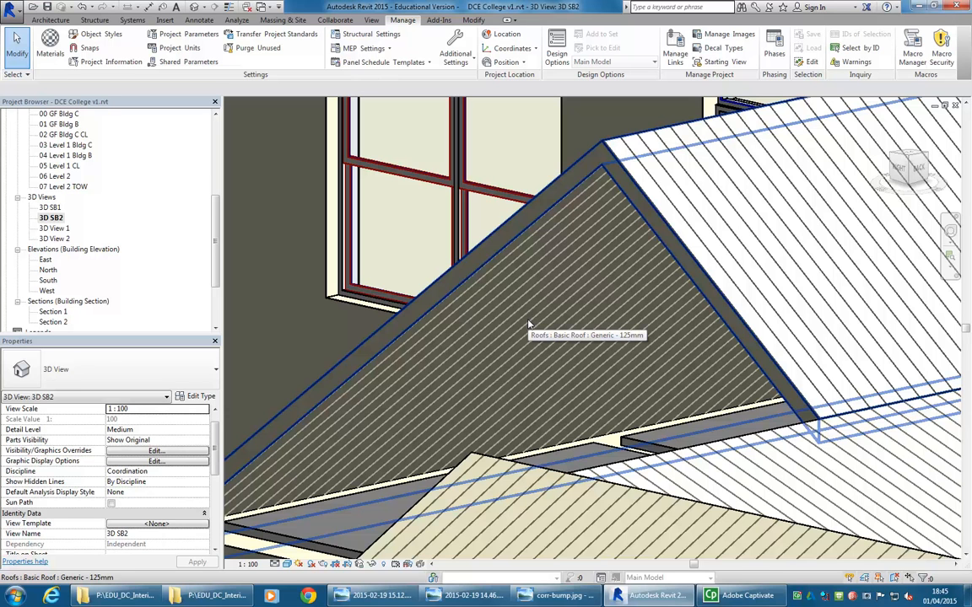
scroll(526, 311, "down", 3)
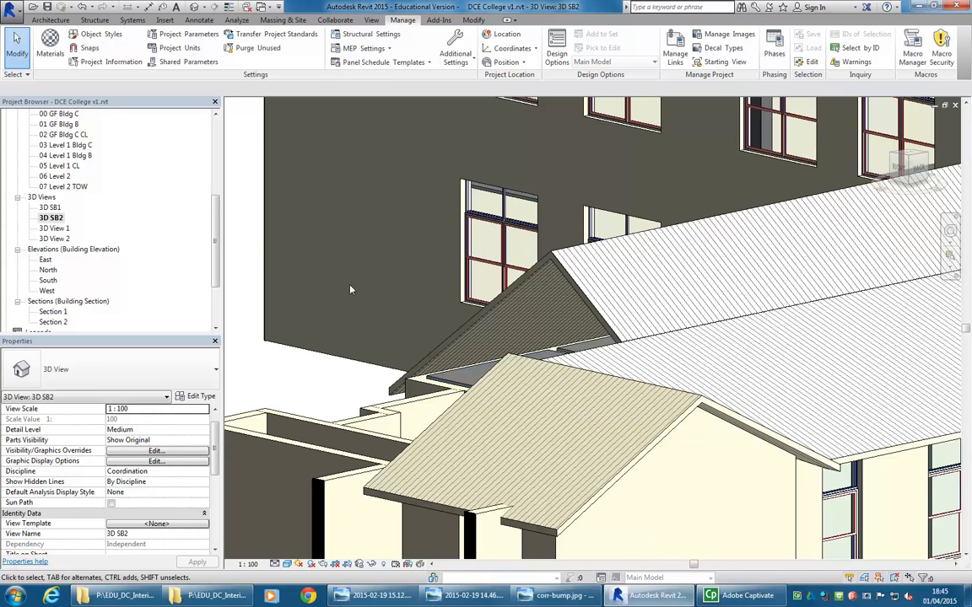
Open Section 1 and examine the vertical line surface pattern and the cut roof profile at the building's end.
mouse_move(214, 246)
left_mouse_down()
mouse_move(214, 226)
mouse_move(214, 253)
left_mouse_up()
left_click(53, 302)
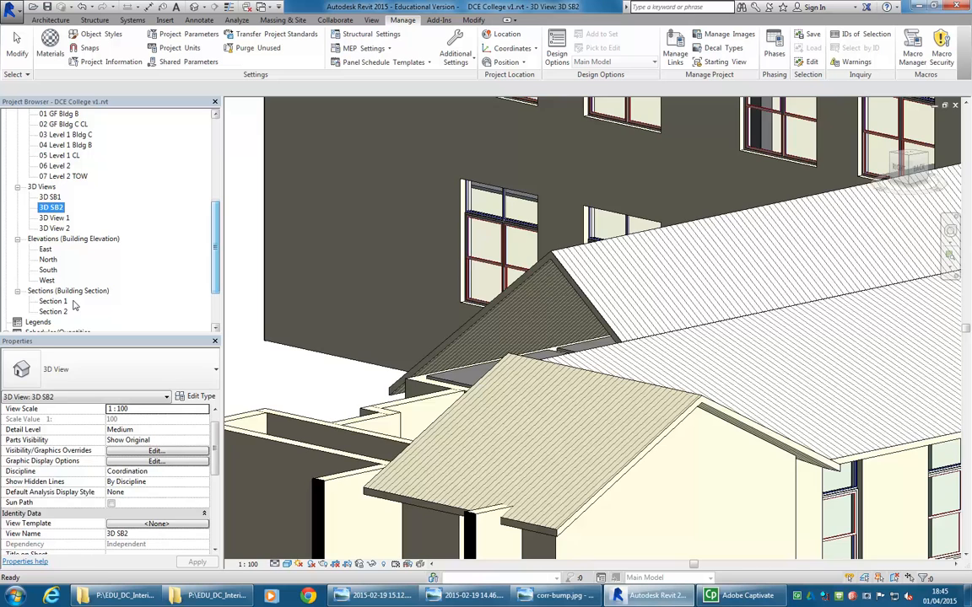
double_click(52, 302)
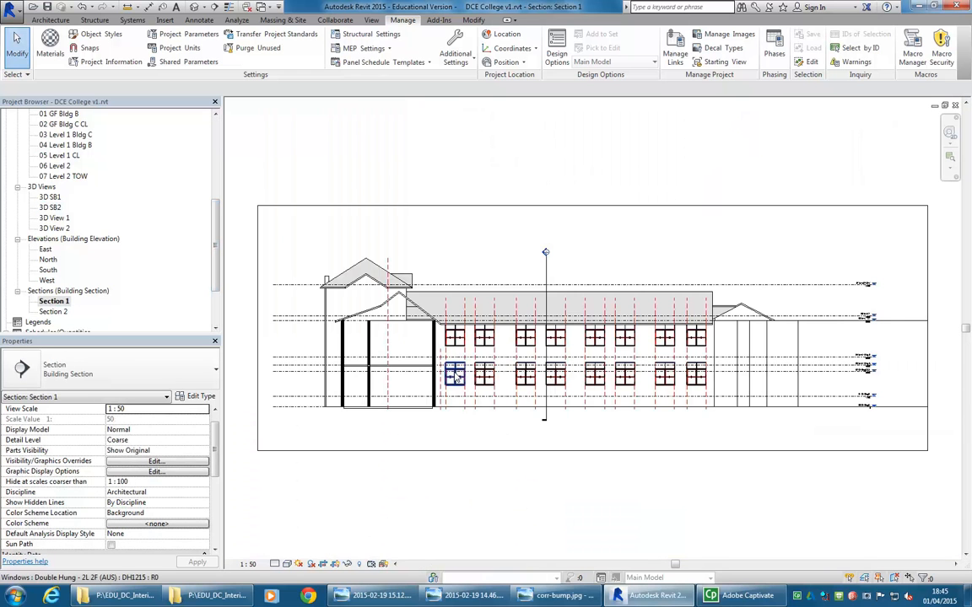
scroll(386, 308, "up", 8)
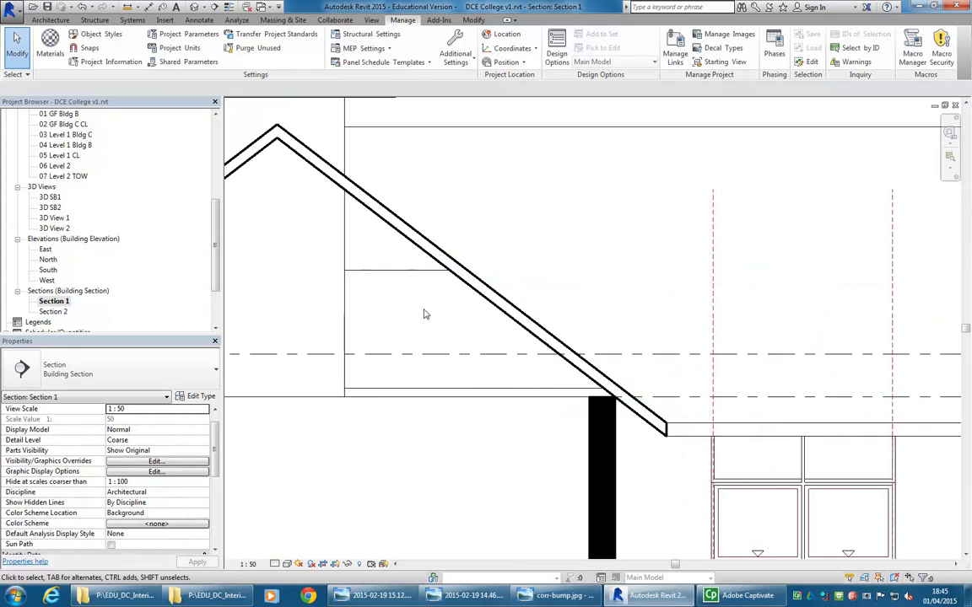
scroll(353, 267, "up", 4)
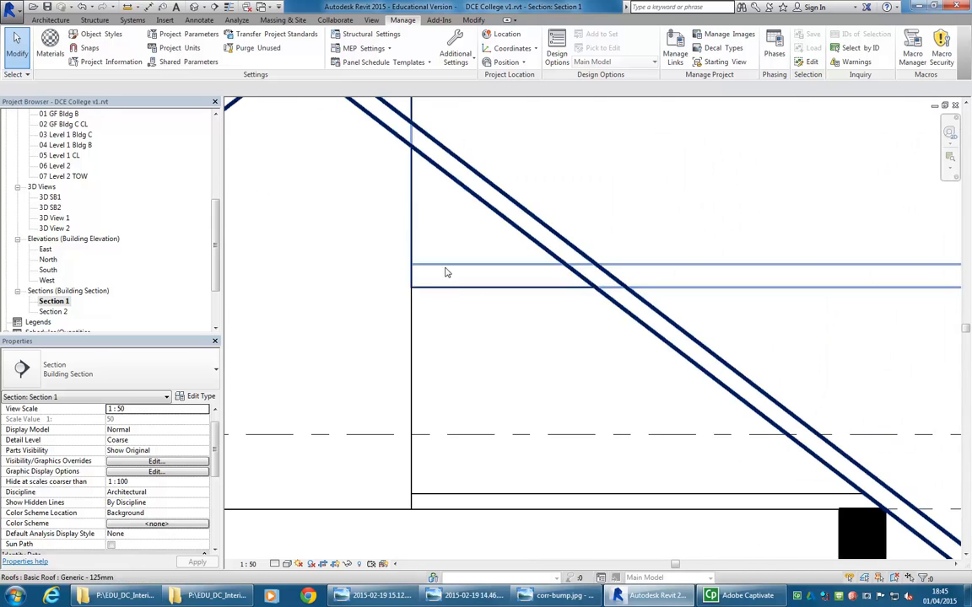
scroll(486, 209, "down", 5)
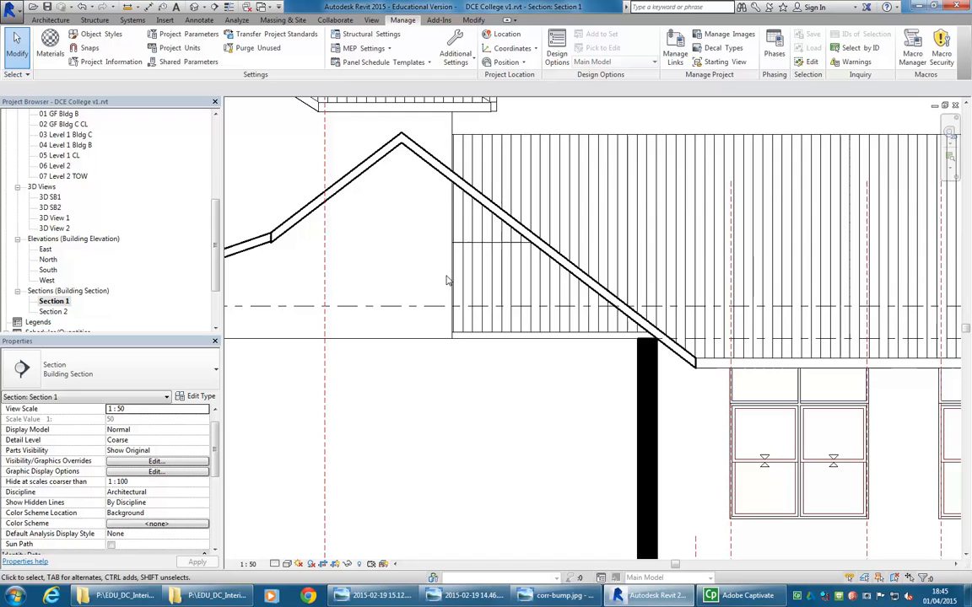
scroll(558, 342, "down", 3)
middle_click_drag(458, 297, 496, 322)
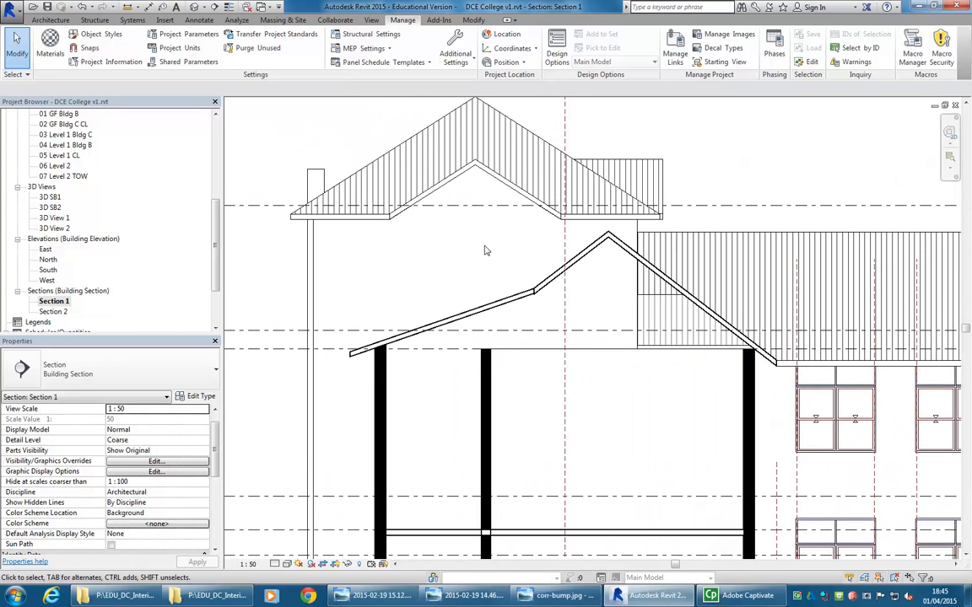
scroll(486, 250, "up", 1)
scroll(492, 272, "up", 2)
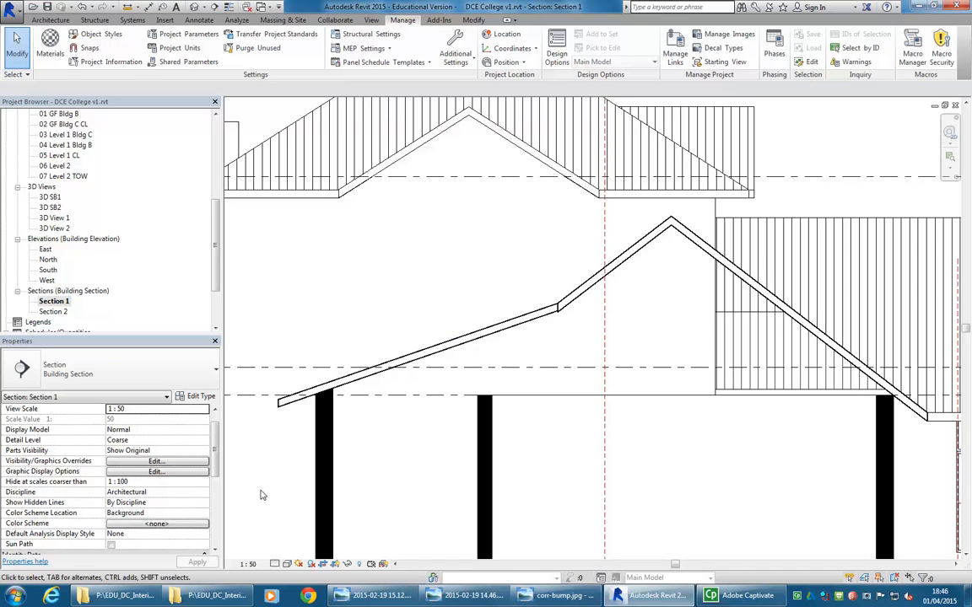
Compare Section 1's cut roofs at Fine detail, check the cut pattern of Finish-Roof, and return the view to Coarse.
left_click(275, 564)
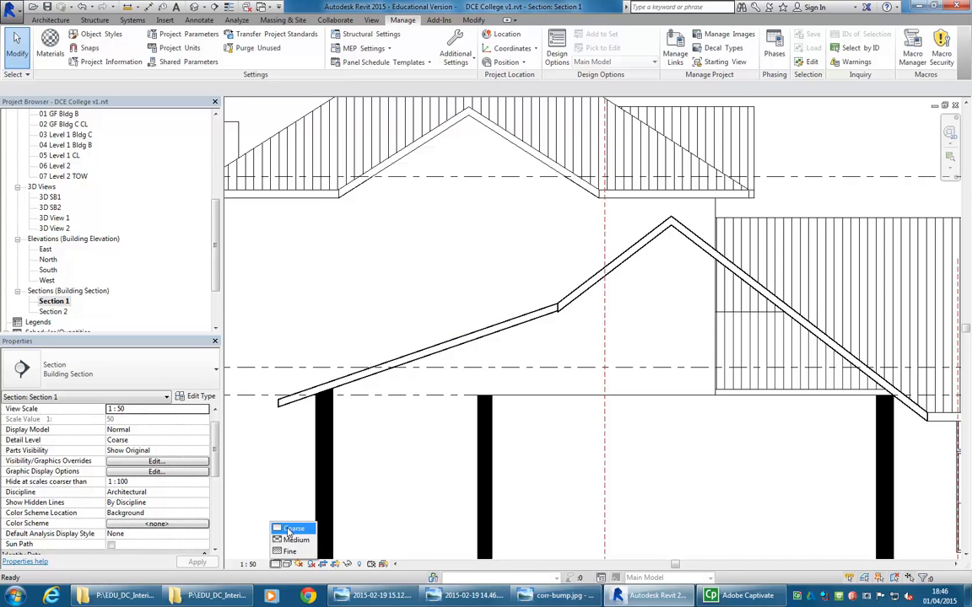
left_click(289, 530)
left_click(275, 564)
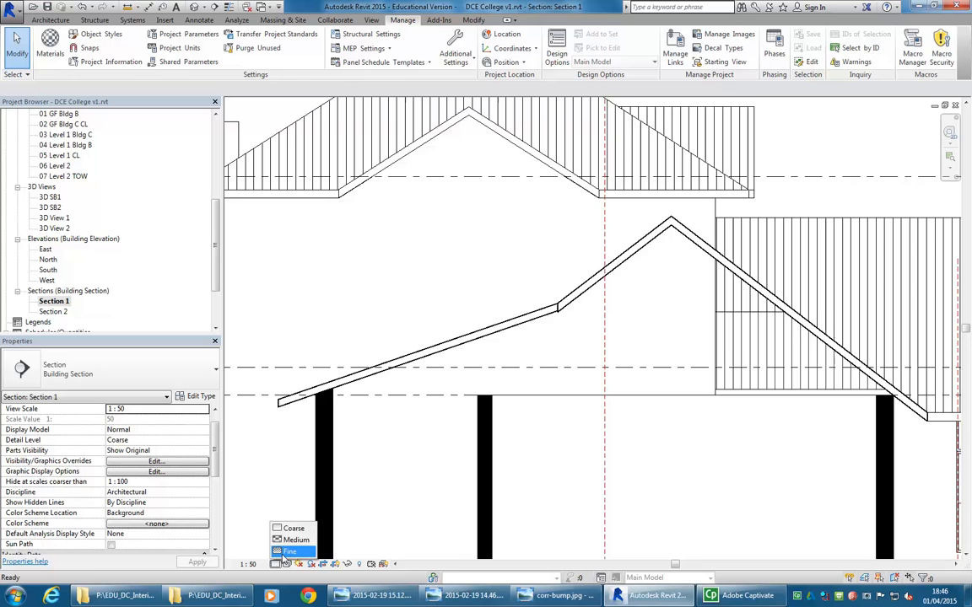
left_click(291, 550)
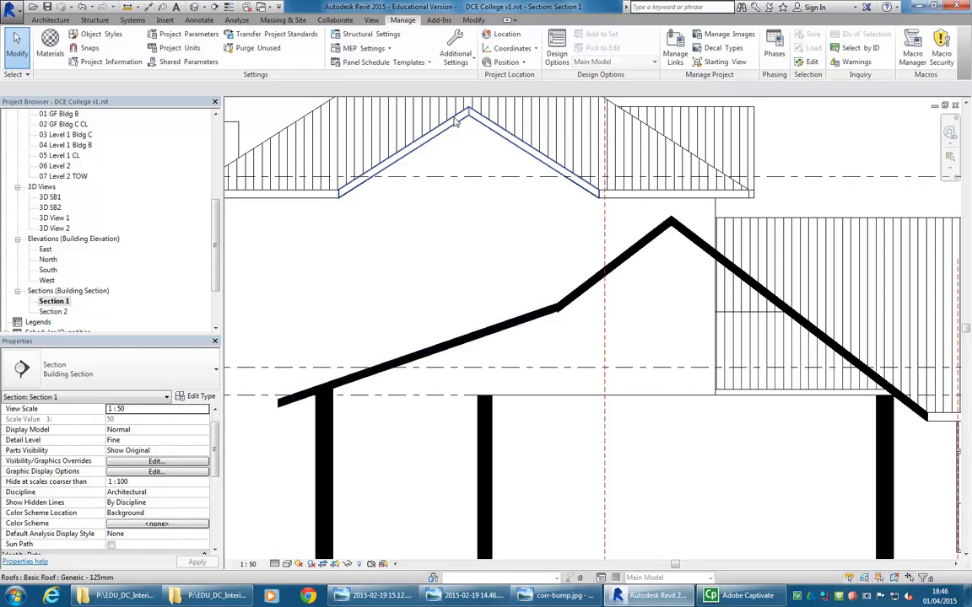
left_click(44, 56)
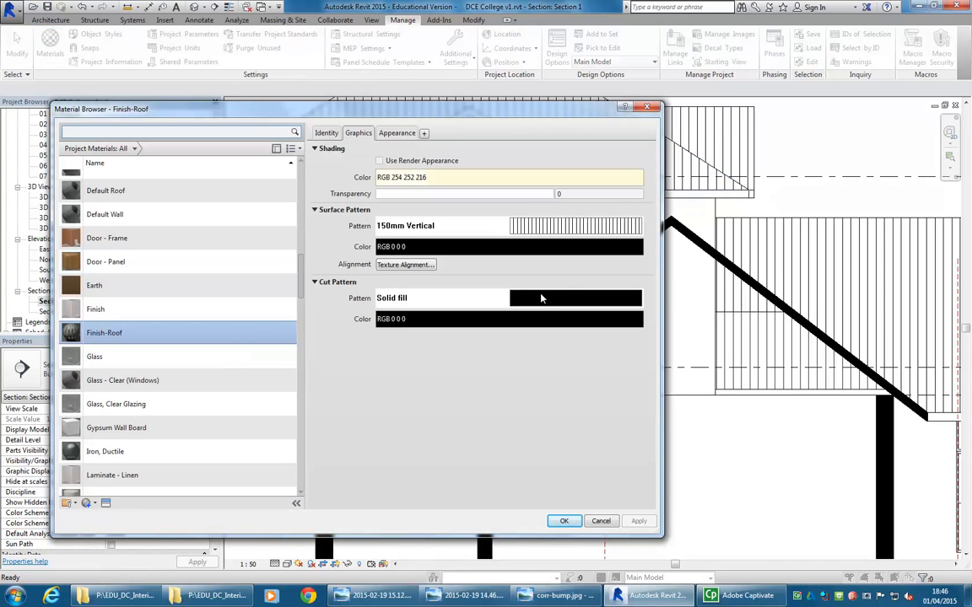
left_click(565, 520)
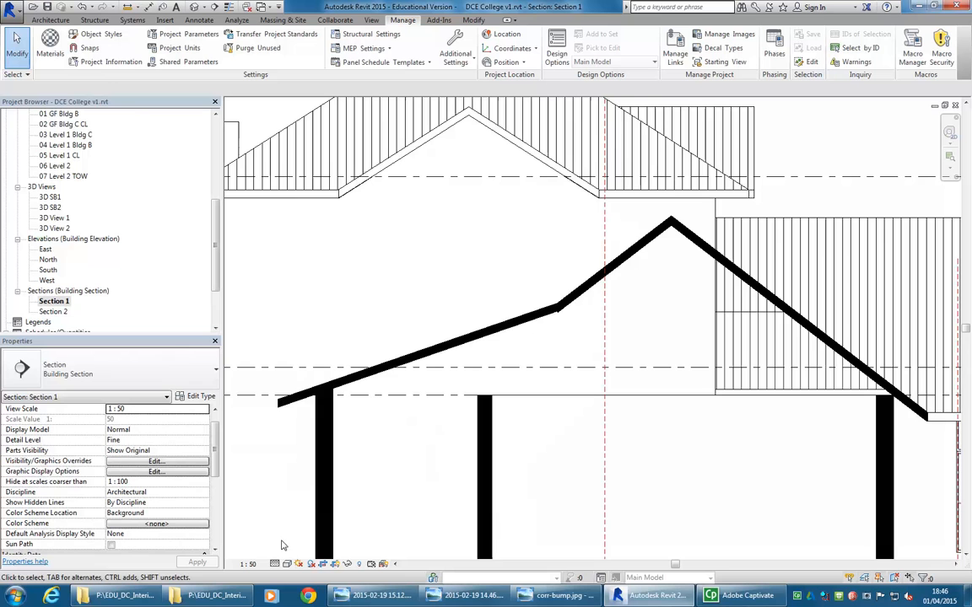
left_click(276, 565)
left_click(293, 528)
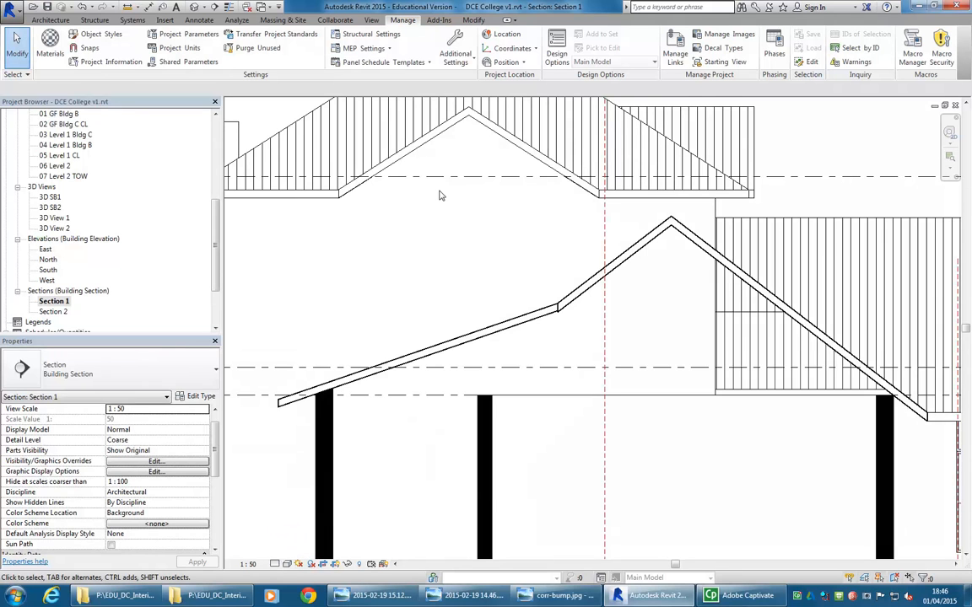
Set the coarse scale fill pattern of the Generic - 125mm roof type to Solid fill.
left_click(474, 335)
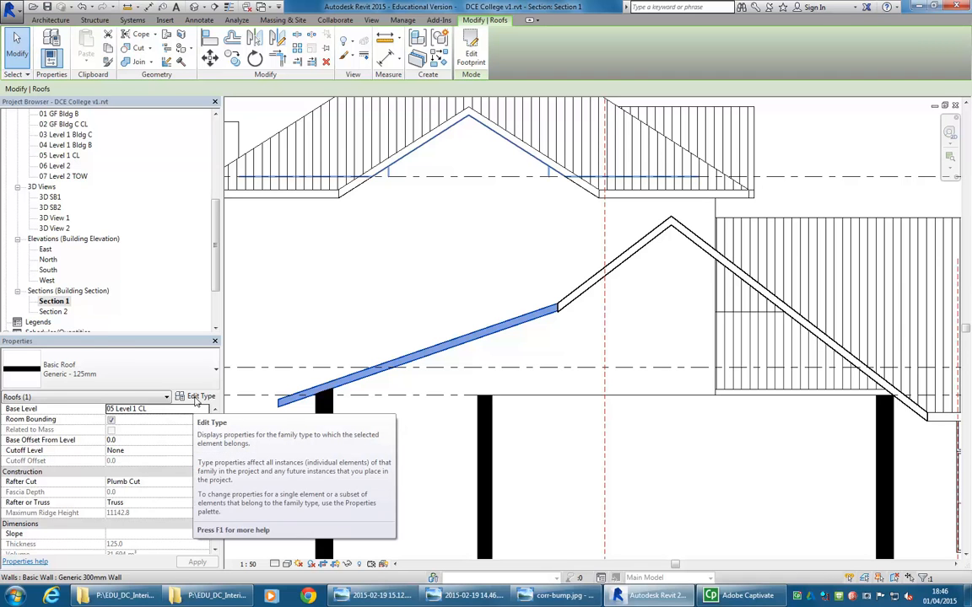
left_click(194, 398)
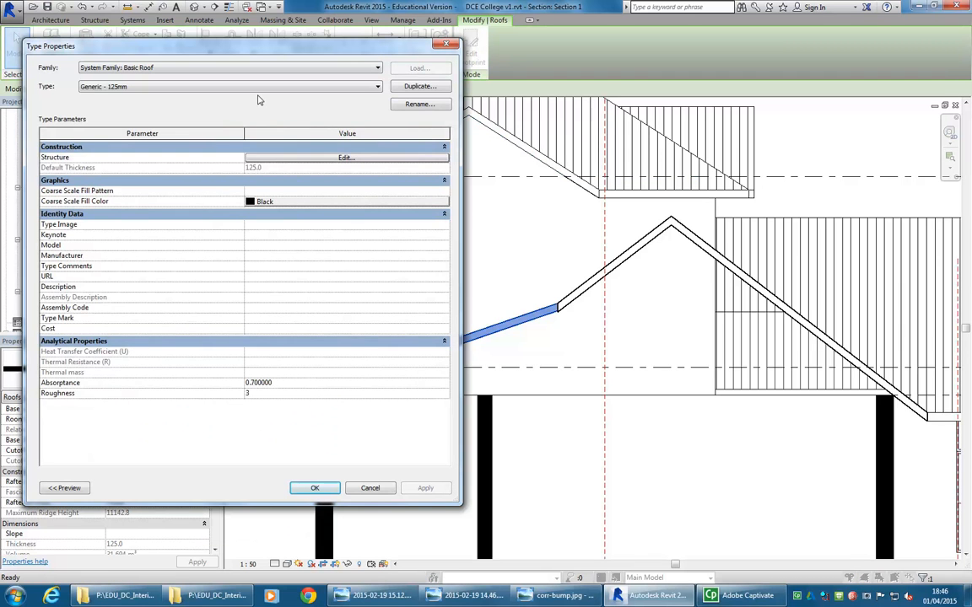
left_click(285, 191)
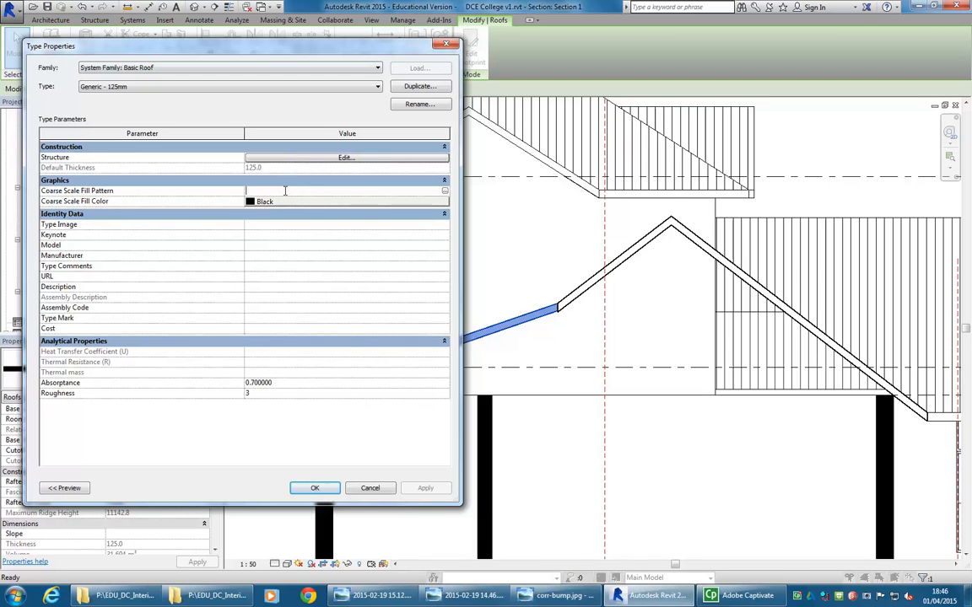
left_click(445, 191)
left_click_drag(174, 213, 201, 143)
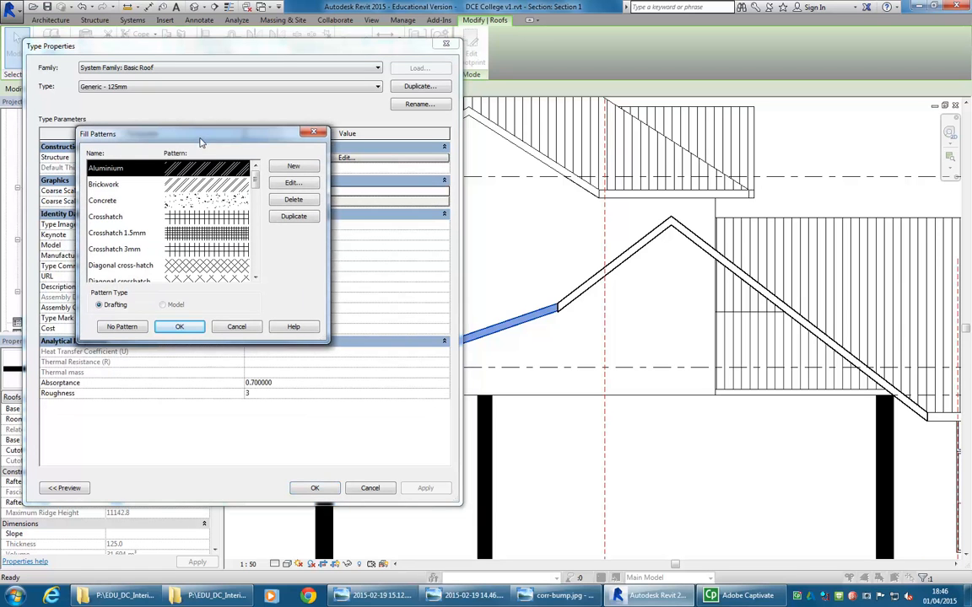
left_click_drag(257, 183, 258, 251)
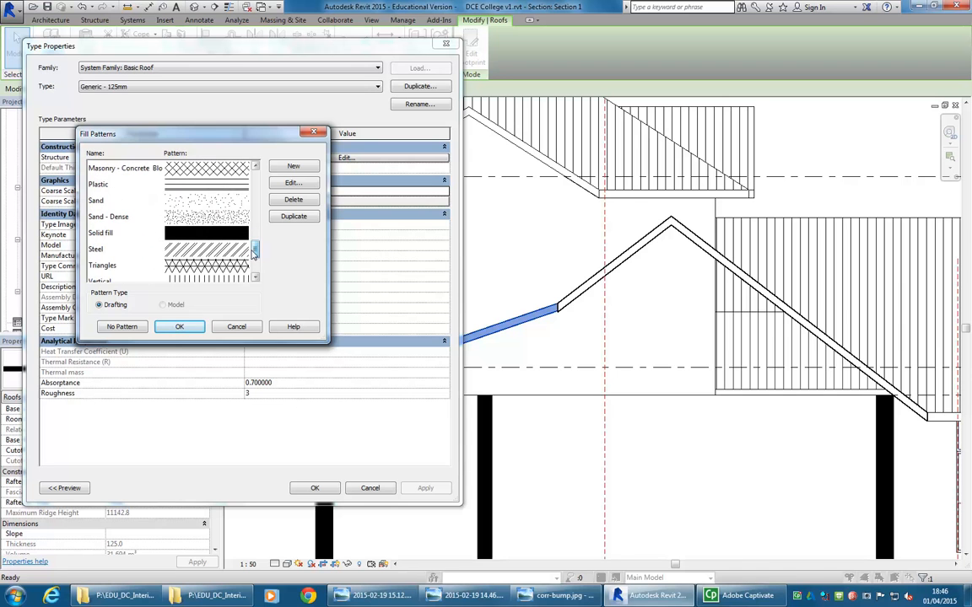
left_click(105, 233)
left_click_drag(149, 133, 378, 131)
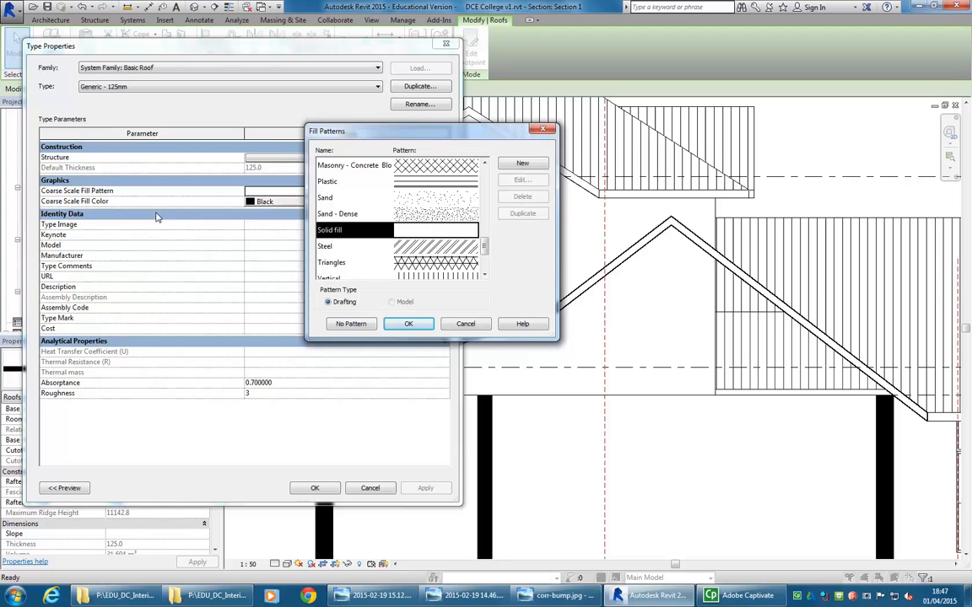
left_click(405, 325)
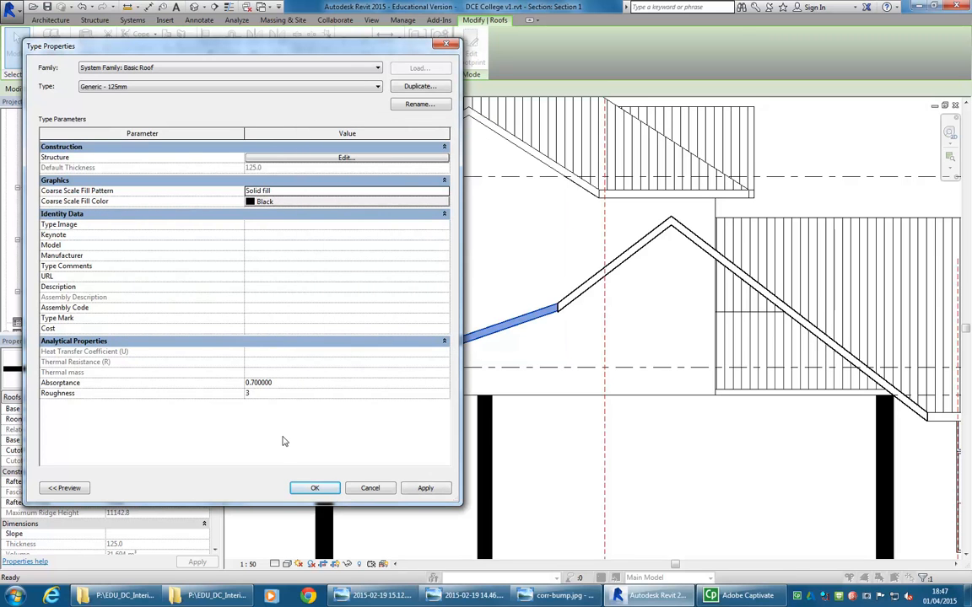
left_click(314, 487)
left_click(462, 261)
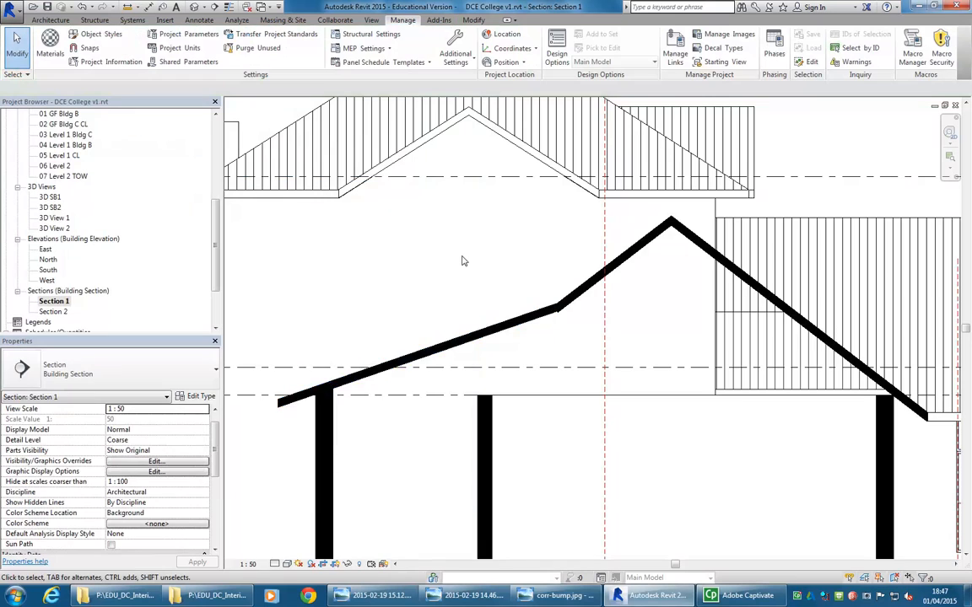
Check how the cut roofs appear across the full building in Section 1 and in Section 2.
scroll(464, 253, "down", 4)
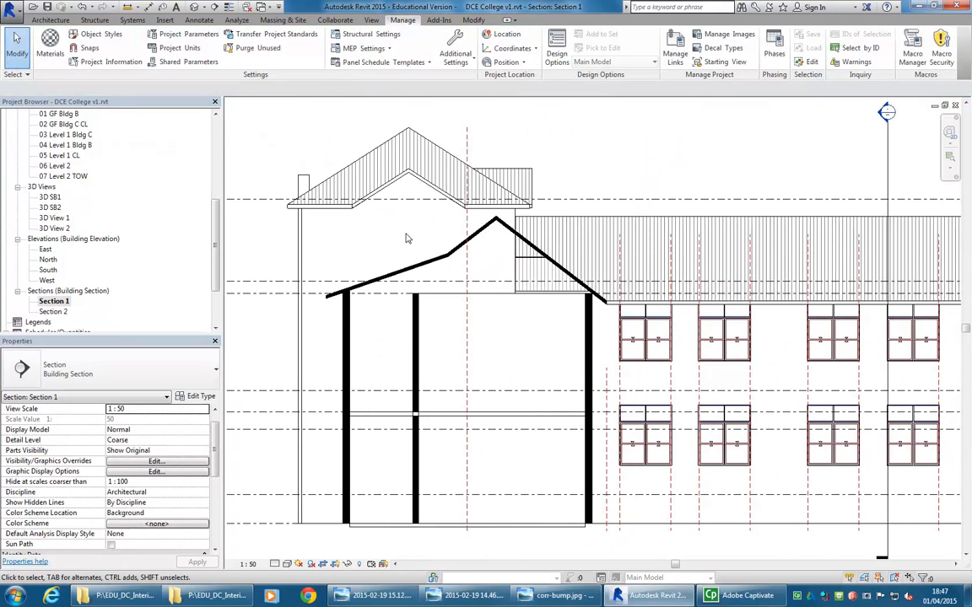
scroll(337, 261, "down", 3)
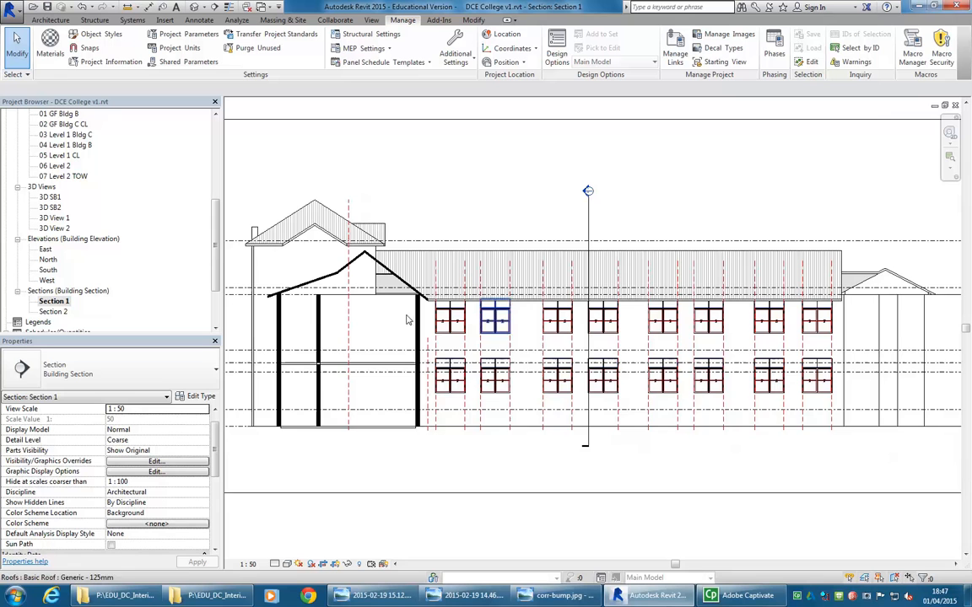
double_click(54, 311)
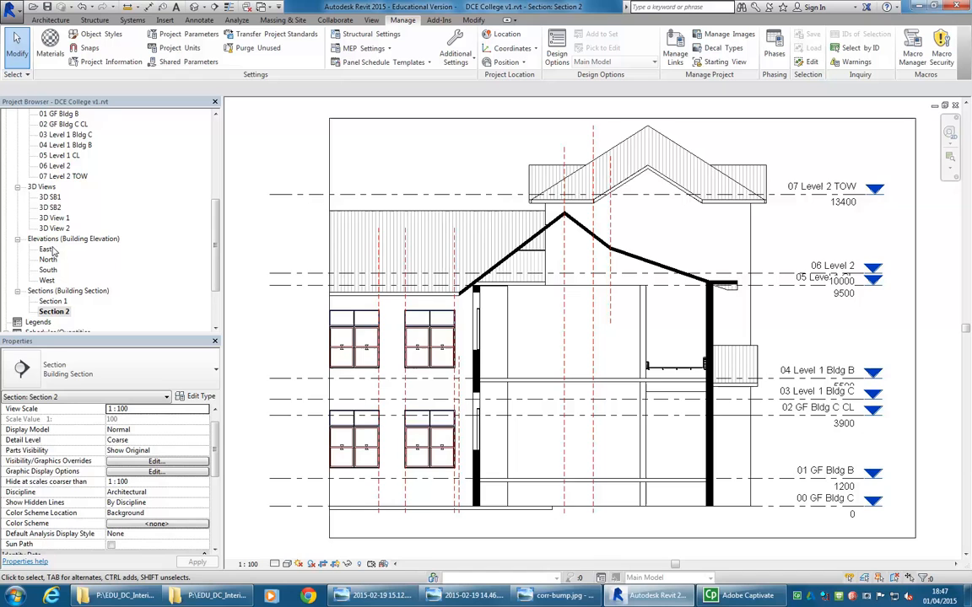
Return to the 3D SB2 view and examine the roof pattern across both building wings.
double_click(51, 207)
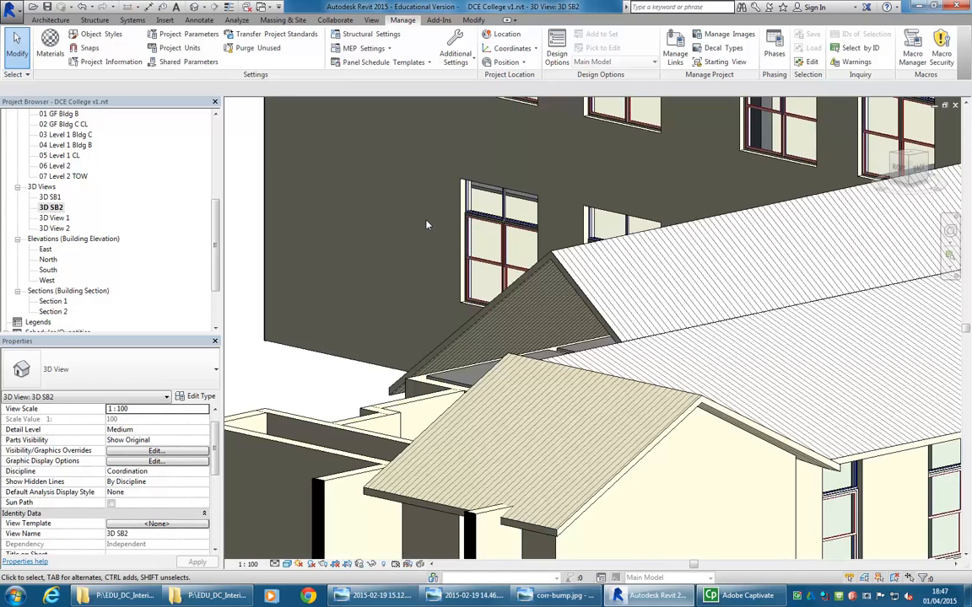
scroll(426, 225, "down", 3)
mouse_move(426, 224)
middle_mouse_down()
mouse_move(419, 252)
mouse_move(455, 277)
mouse_move(443, 256)
middle_mouse_up()
scroll(419, 251, "down", 2)
scroll(684, 250, "up", 4)
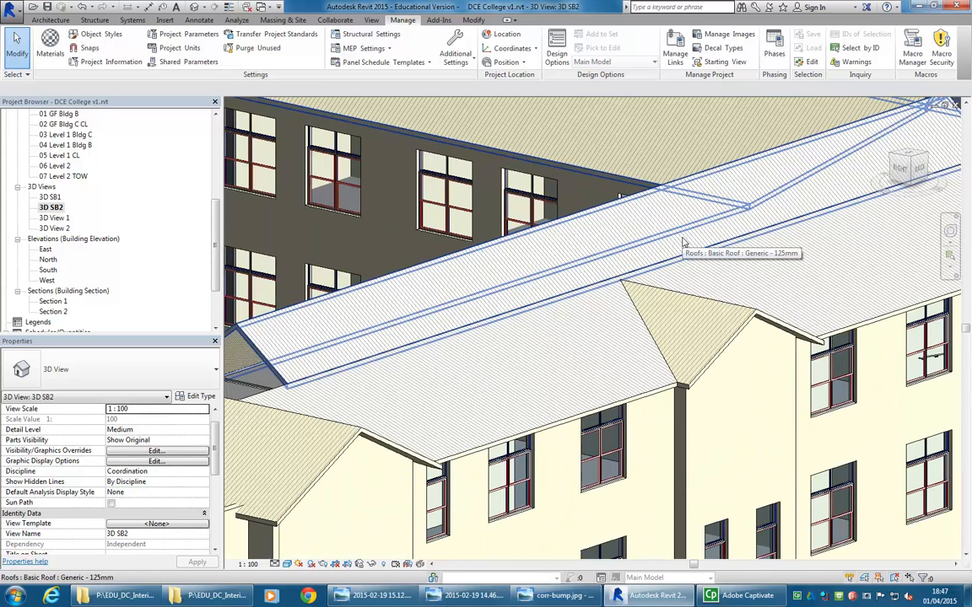
scroll(407, 209, "down", 2)
middle_click_drag(408, 209, 493, 299)
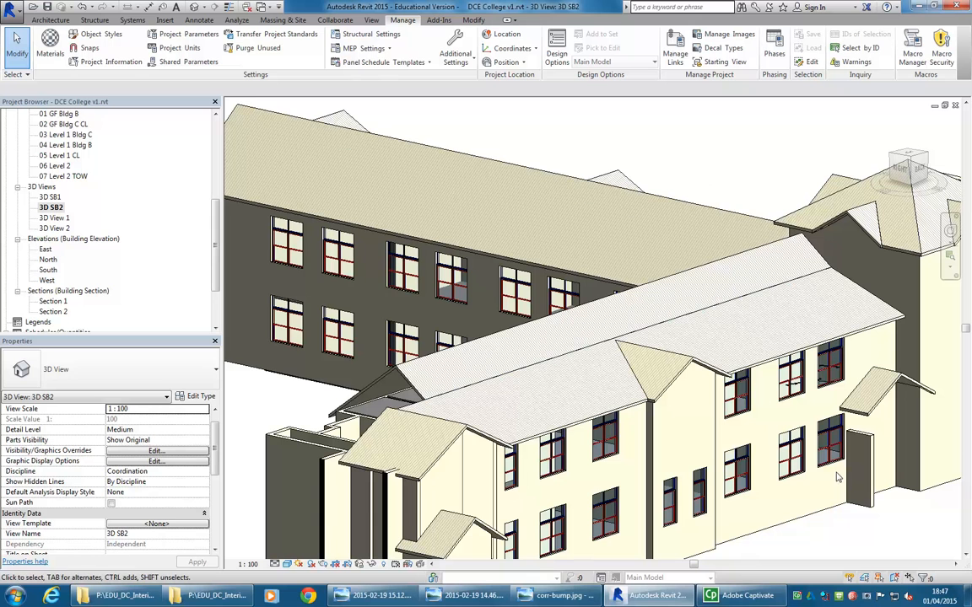
Inspect the type properties of the freestanding Generic 300mm Wall below the small porch roof without changing them.
left_click(864, 503)
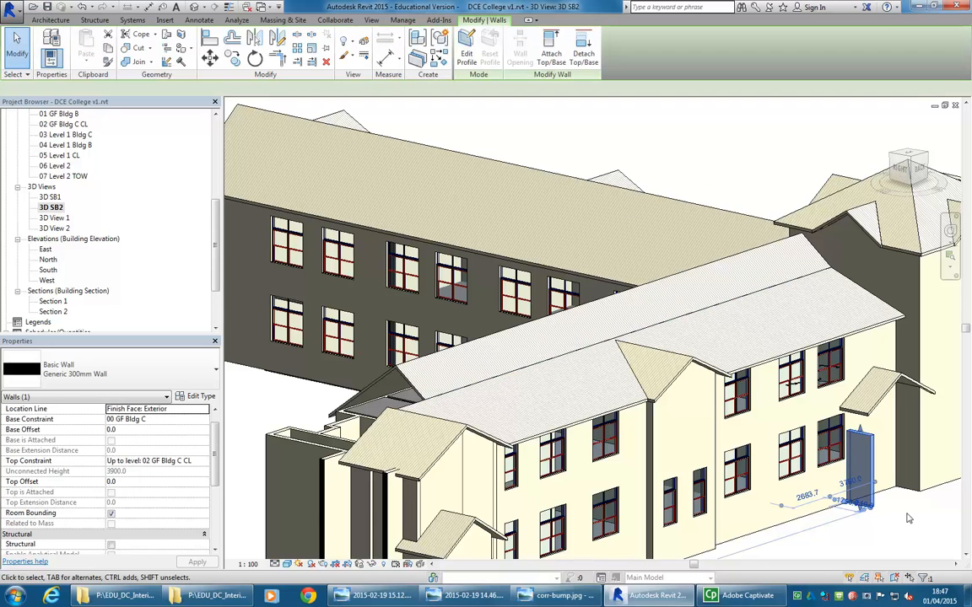
scroll(864, 503, "up", 4)
middle_click_drag(864, 503, 790, 507)
scroll(791, 506, "up", 3)
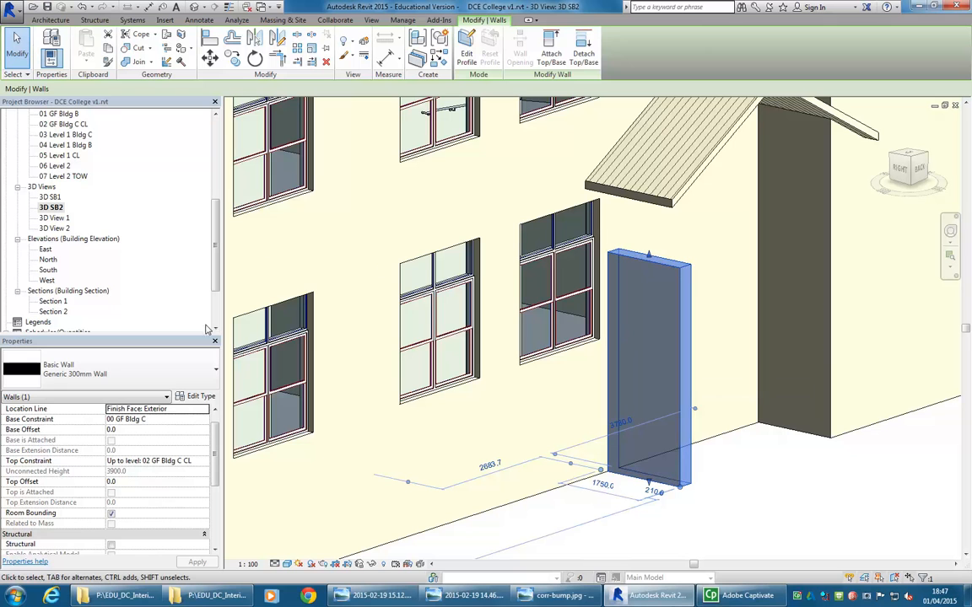
left_click(199, 395)
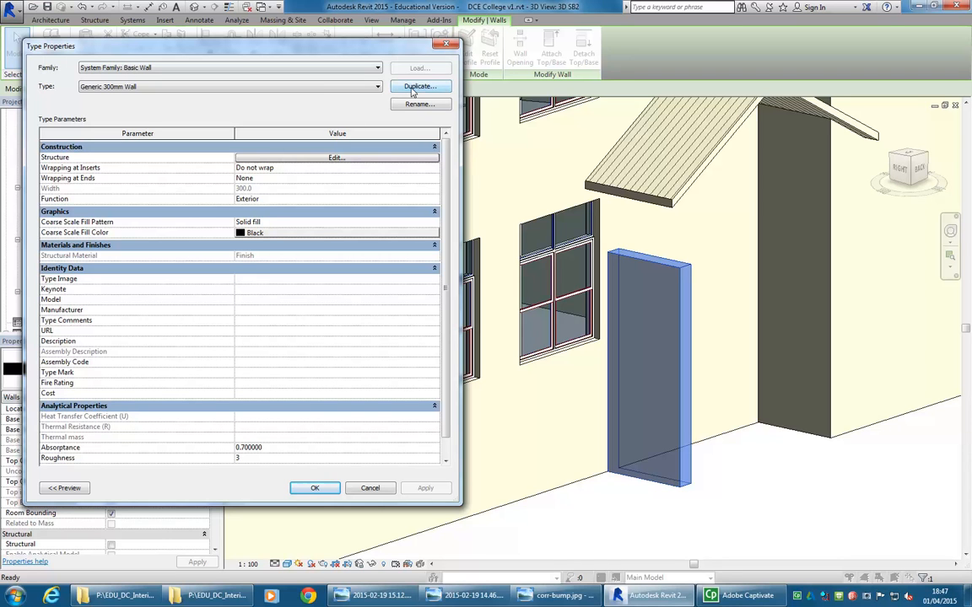
left_click(370, 489)
left_click(558, 526)
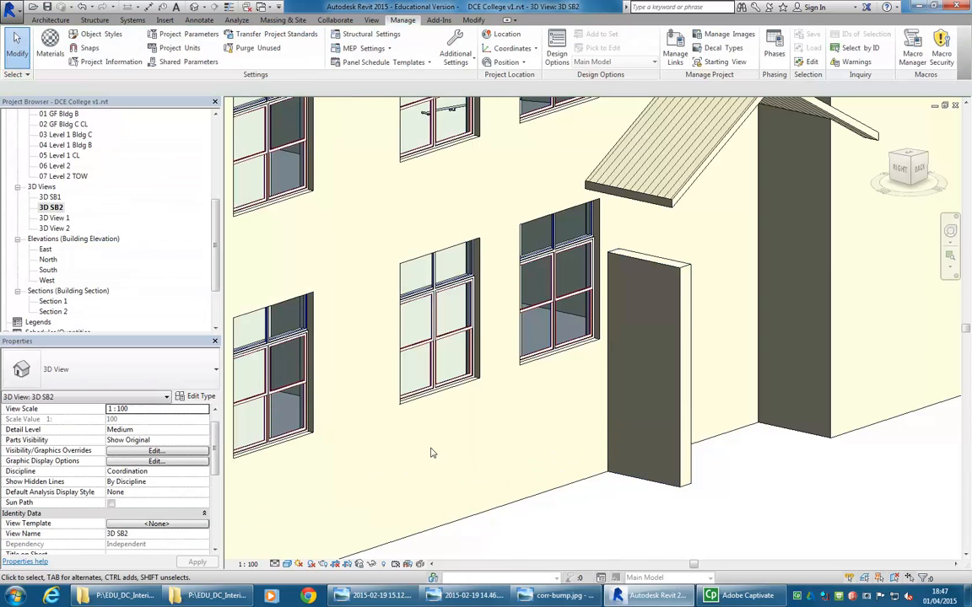
Open Section 1 and look closely at the cut roof, walls and floors of Building C.
scroll(430, 452, "down", 3)
middle_click_drag(431, 453, 523, 432)
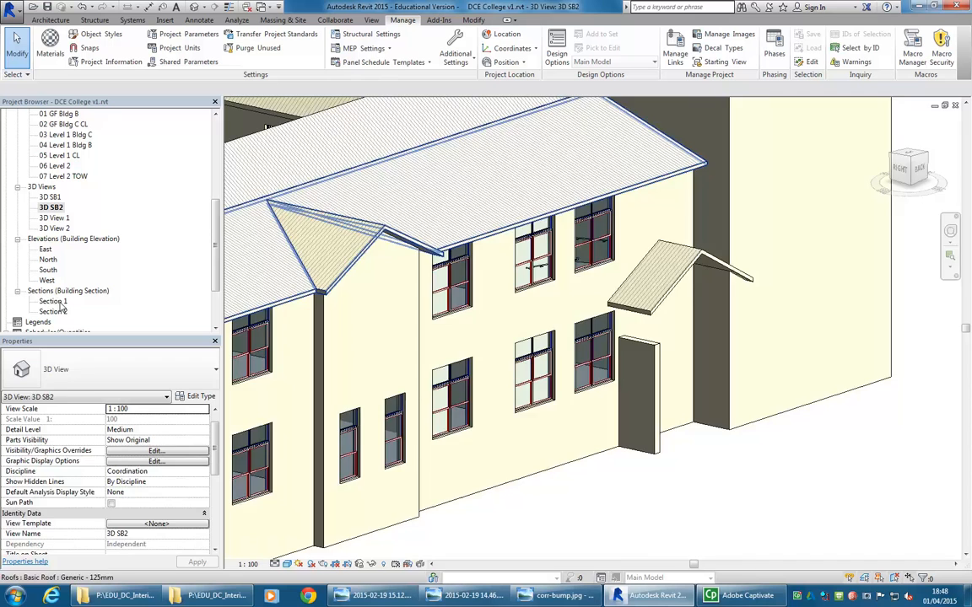
double_click(56, 302)
scroll(502, 329, "up", 4)
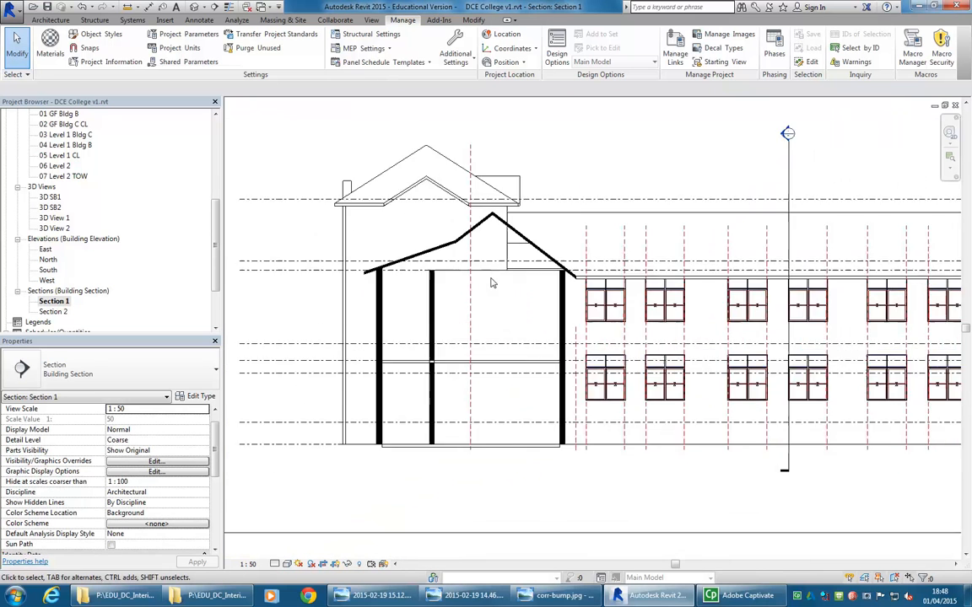
scroll(492, 284, "up", 2)
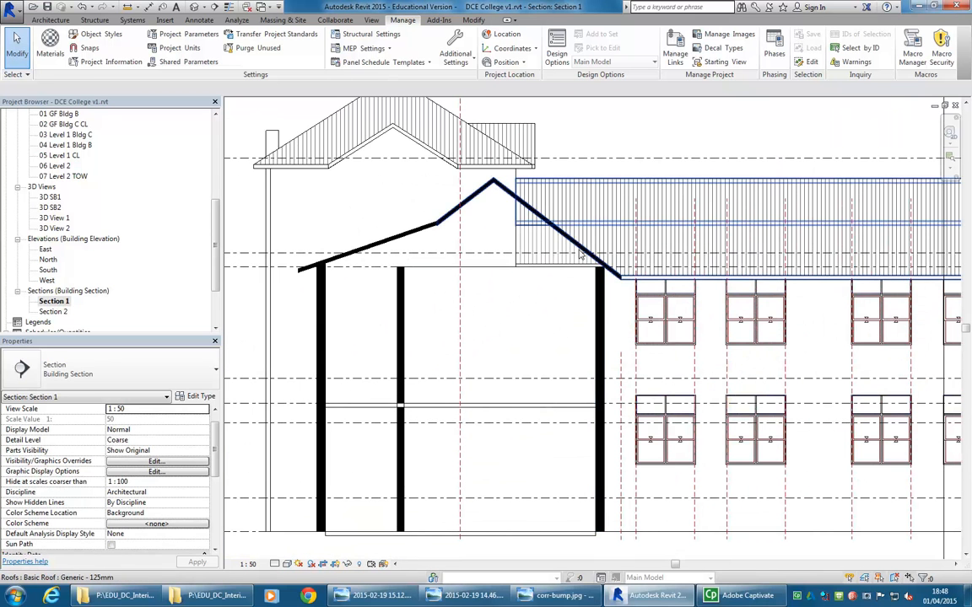
scroll(519, 371, "up", 2)
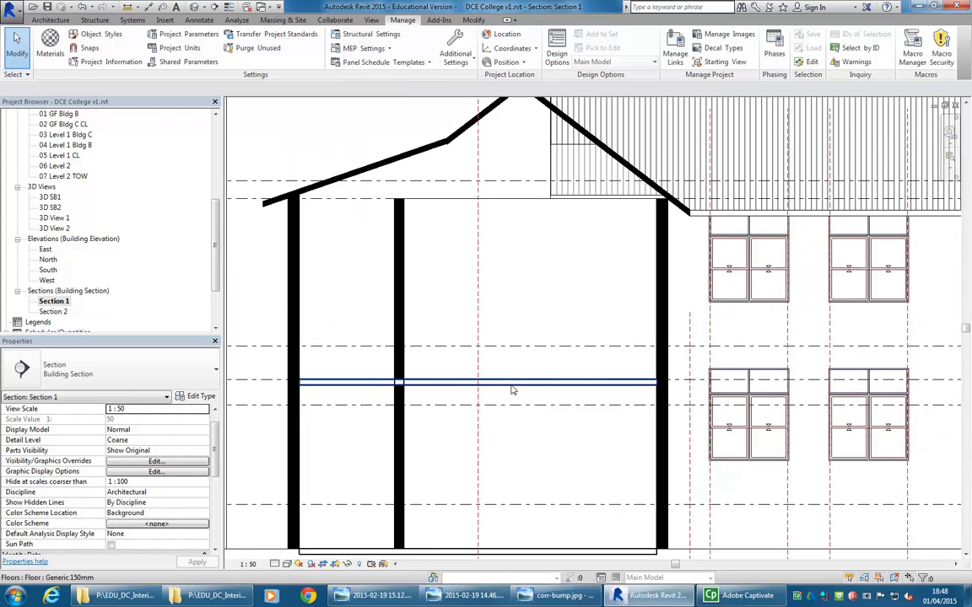
Set the coarse scale fill pattern of the upper floor's Generic 150mm type to Solid fill.
left_click(511, 388)
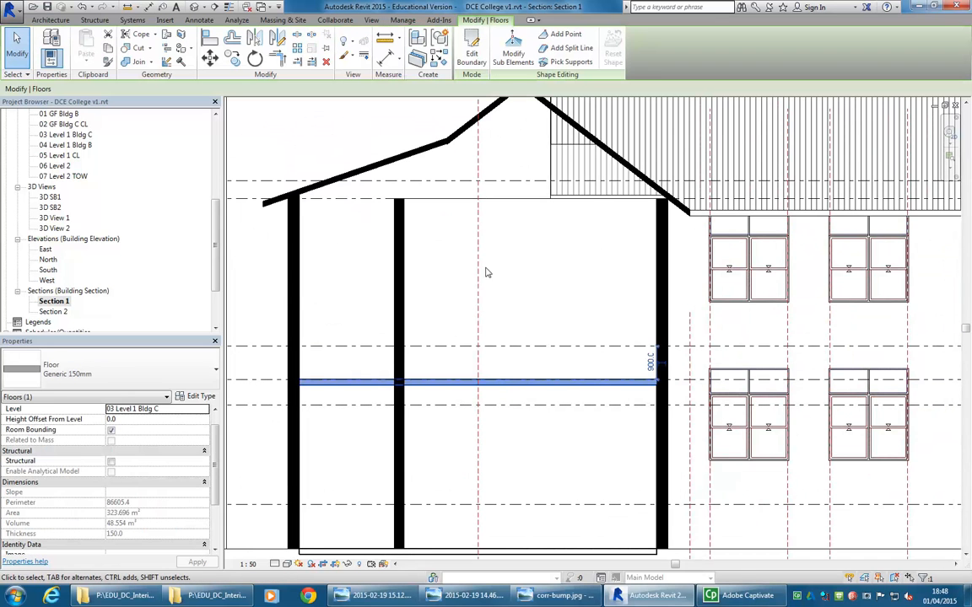
scroll(477, 270, "down", 3)
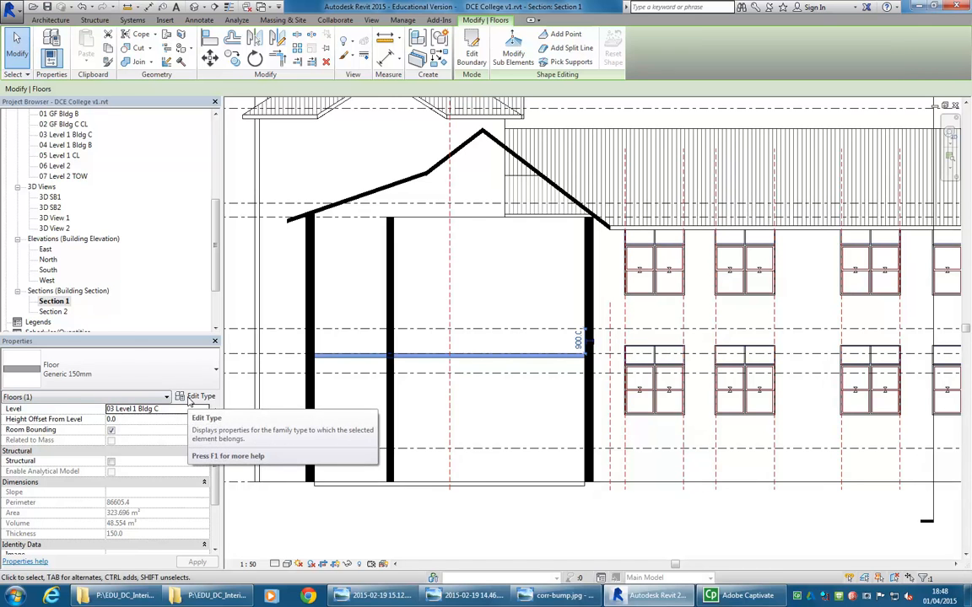
left_click(196, 396)
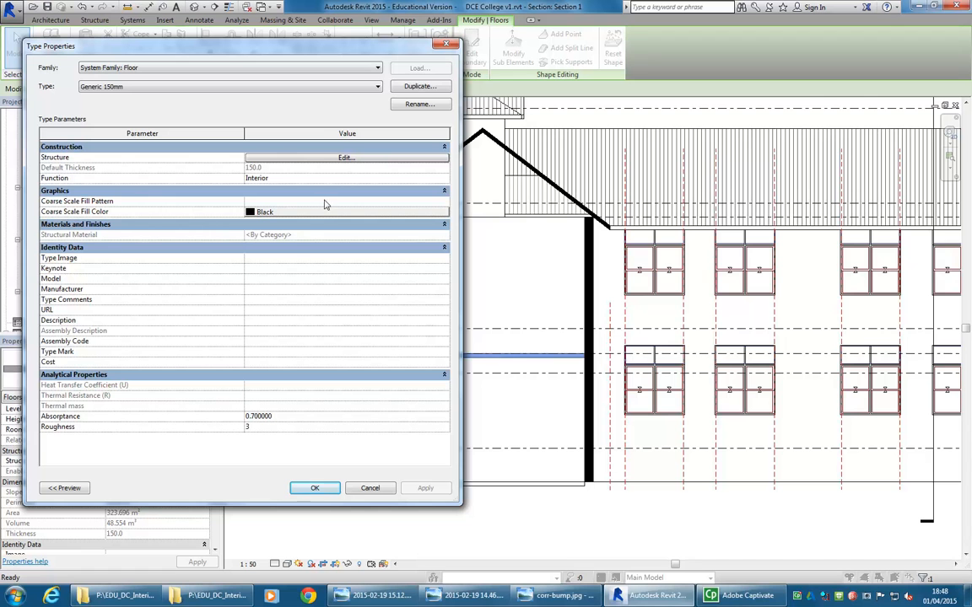
left_click(445, 202)
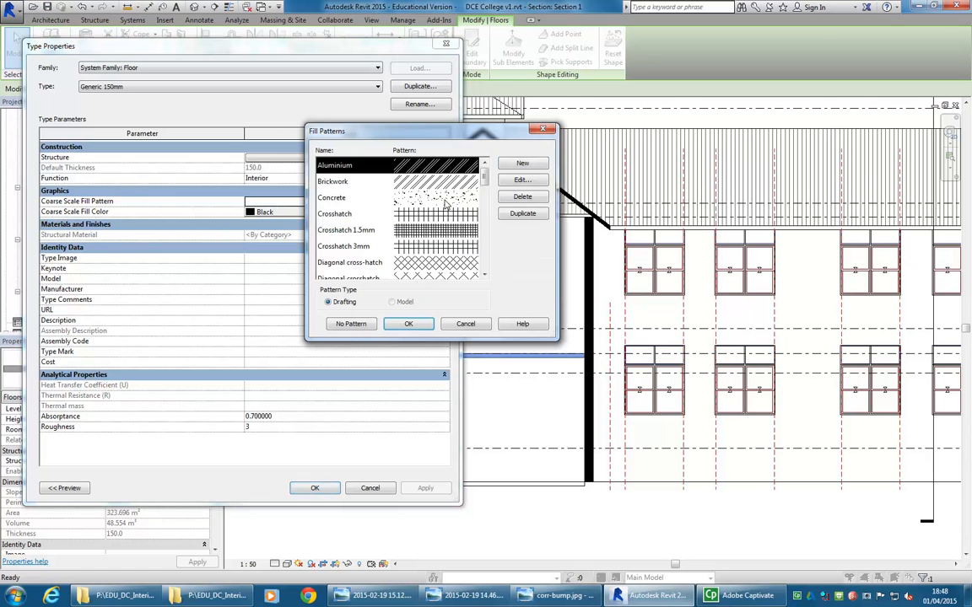
left_click_drag(485, 169, 489, 254)
left_click(338, 210)
left_click(409, 324)
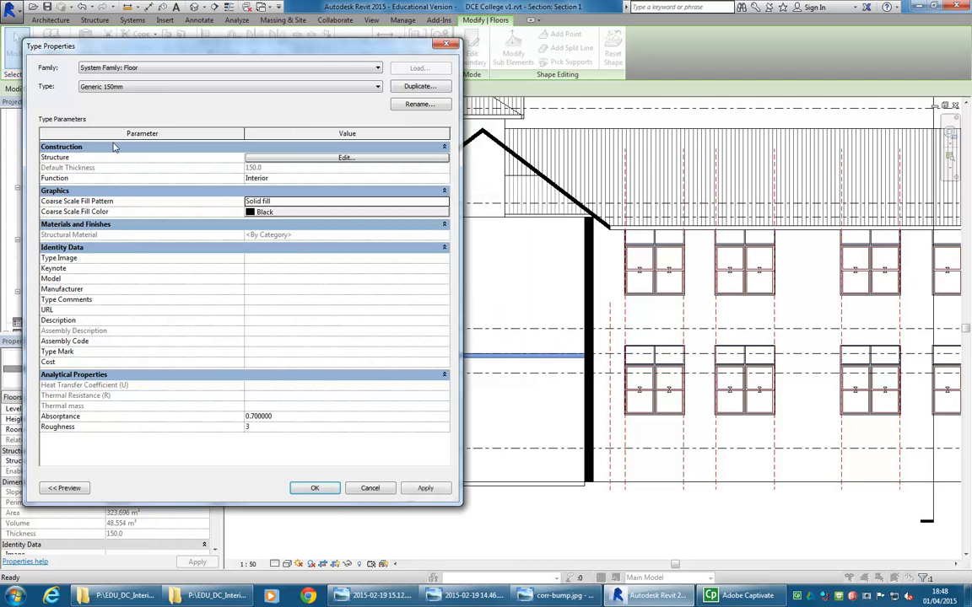
Assign the Finish material to the structure layer of the Generic 150mm floor type and apply the type changes.
left_click(319, 160)
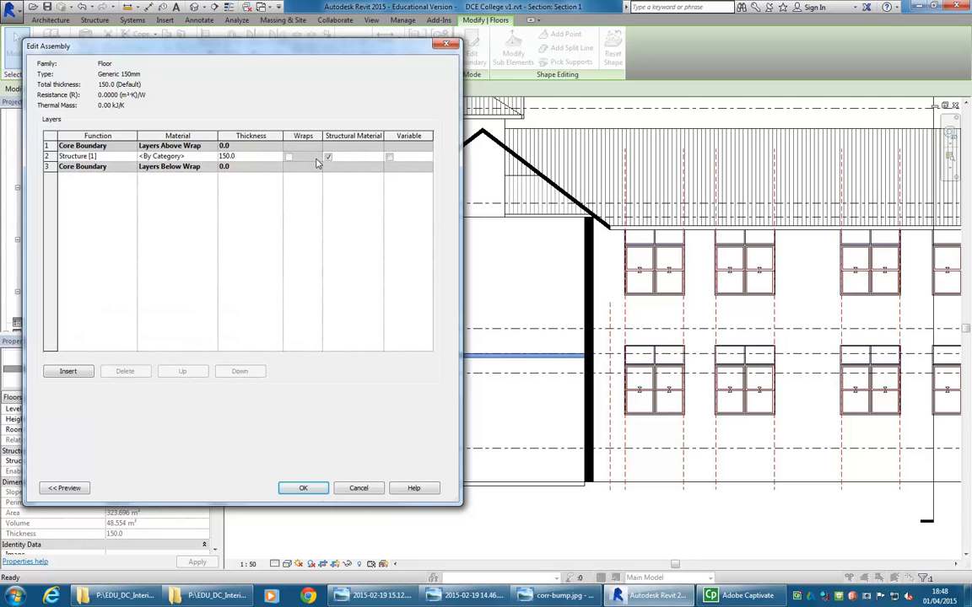
left_click(177, 156)
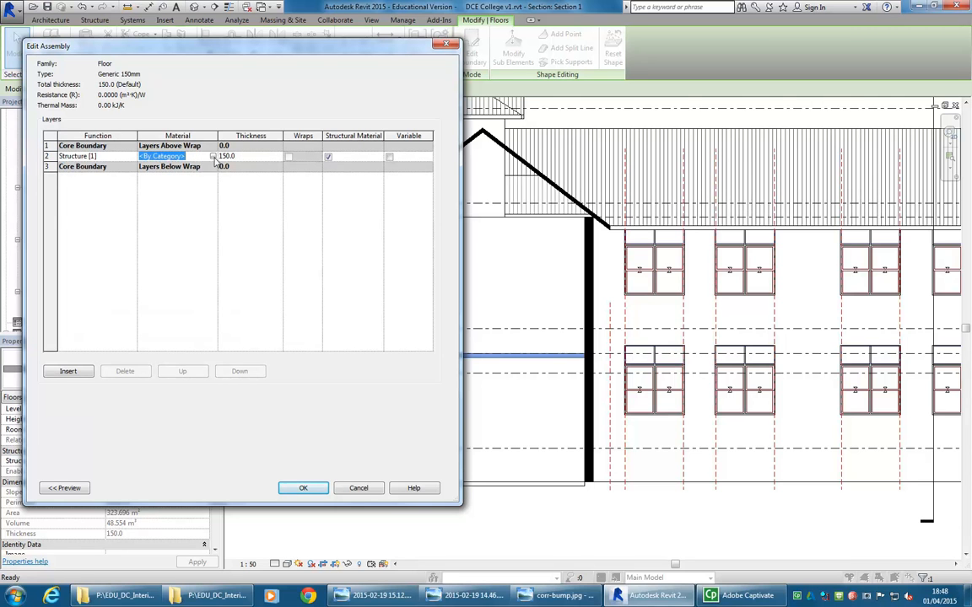
left_click(213, 156)
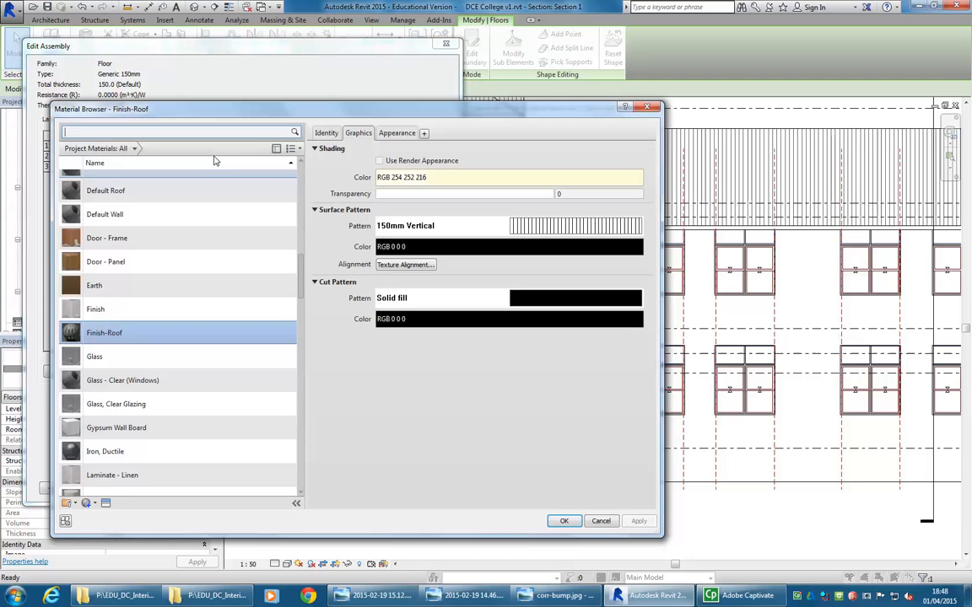
left_click(104, 325)
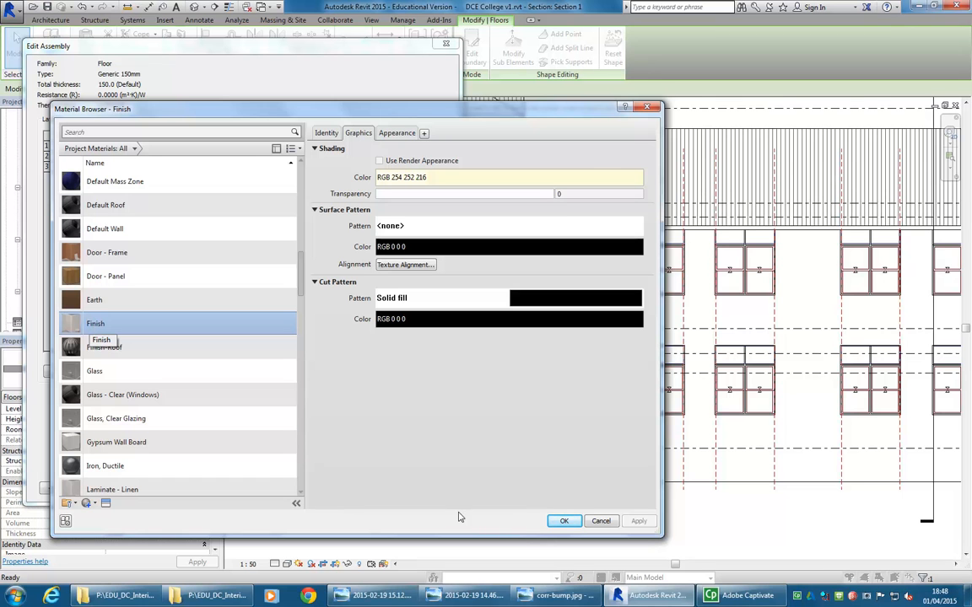
left_click(564, 521)
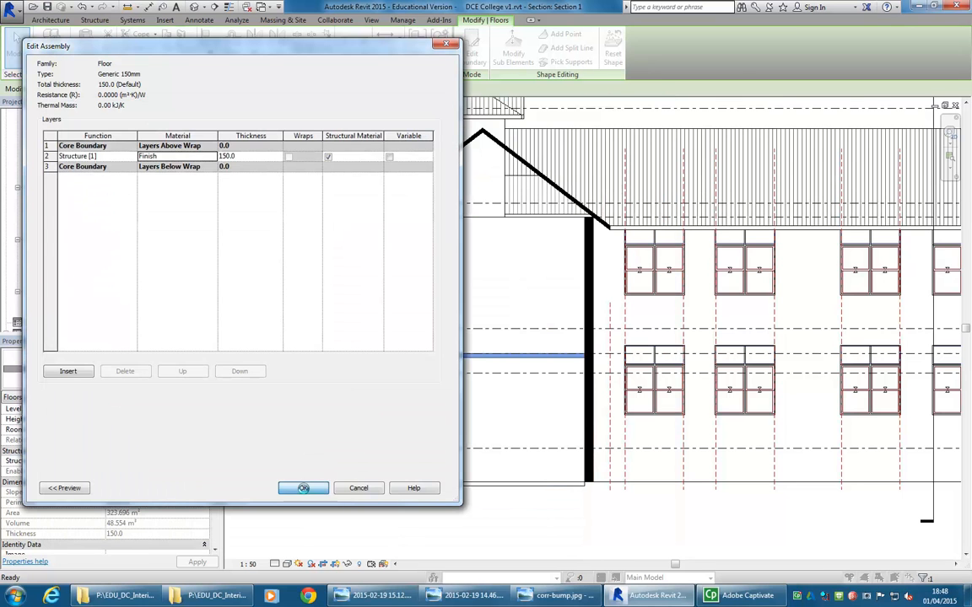
left_click(305, 488)
left_click(314, 489)
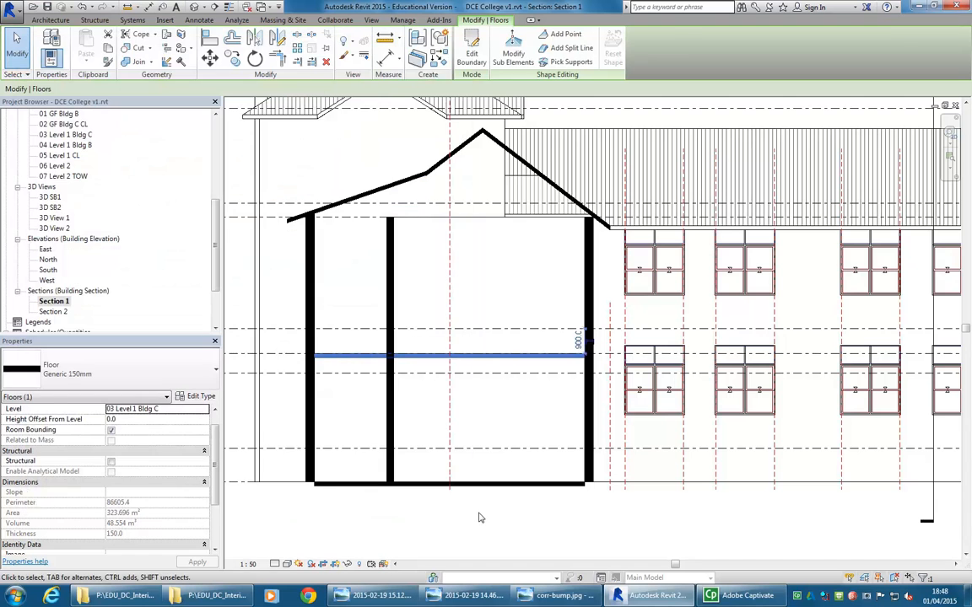
Deselect the floor and check how the cut floors, walls and roofs appear across Section 1.
left_click(479, 514)
scroll(489, 488, "down", 3)
scroll(552, 485, "up", 3)
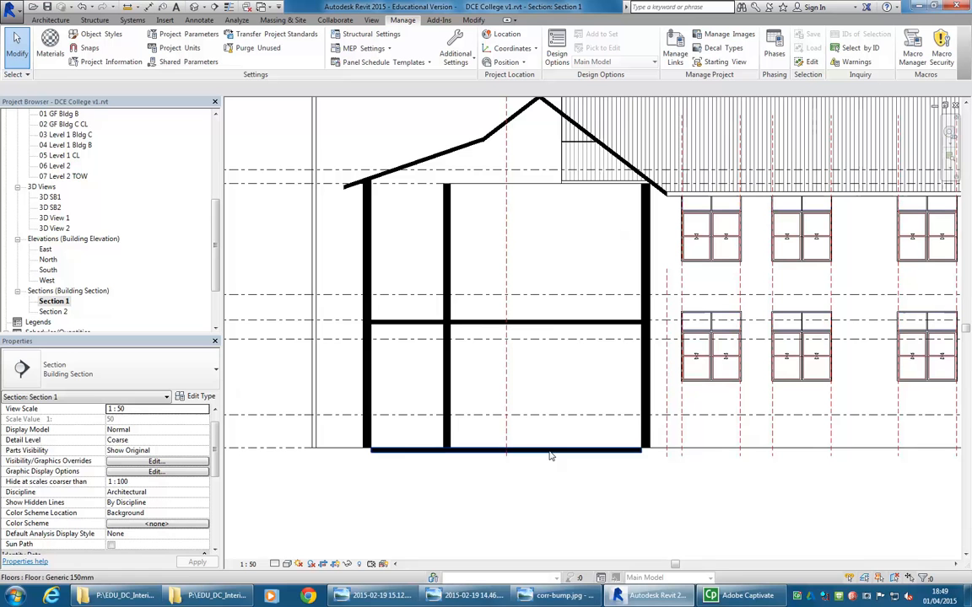
scroll(550, 420, "down", 3)
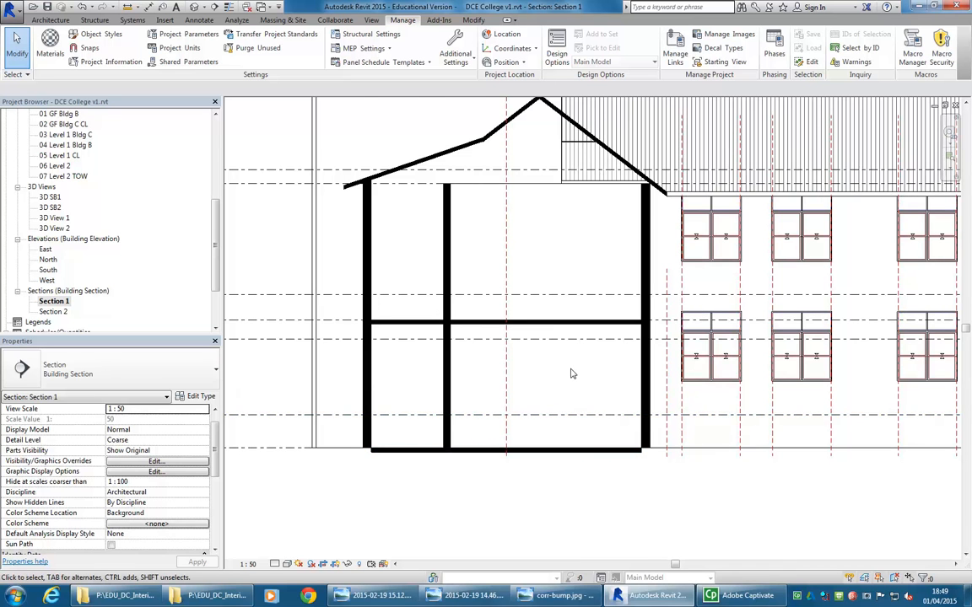
middle_click_drag(452, 412, 424, 406)
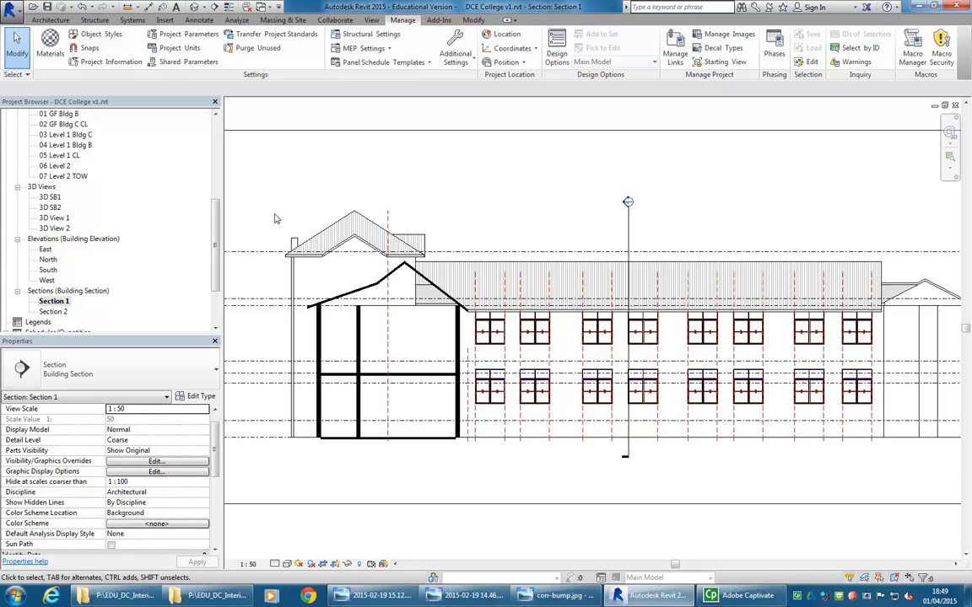
scroll(275, 218, "up", 2)
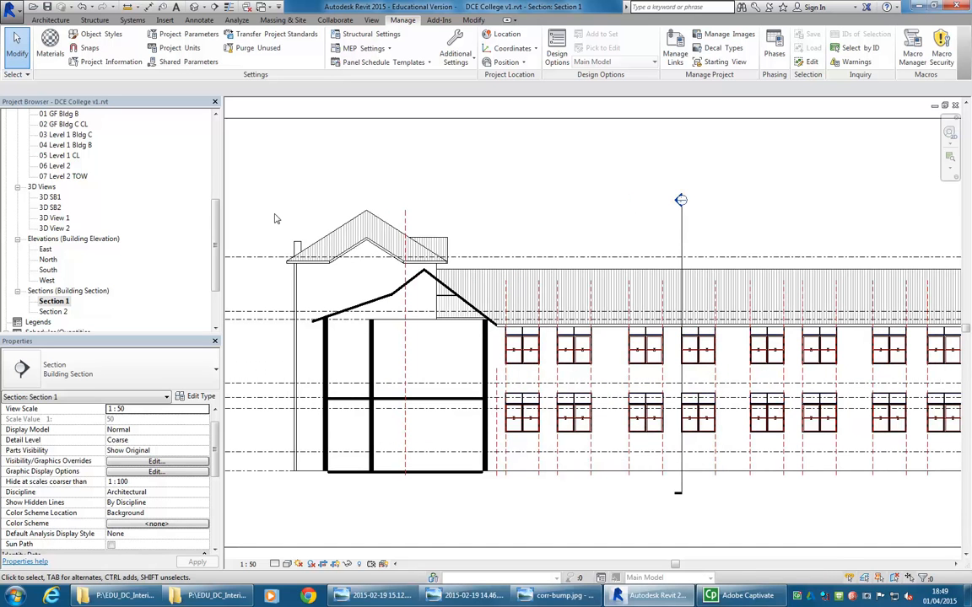
scroll(291, 230, "up", 5)
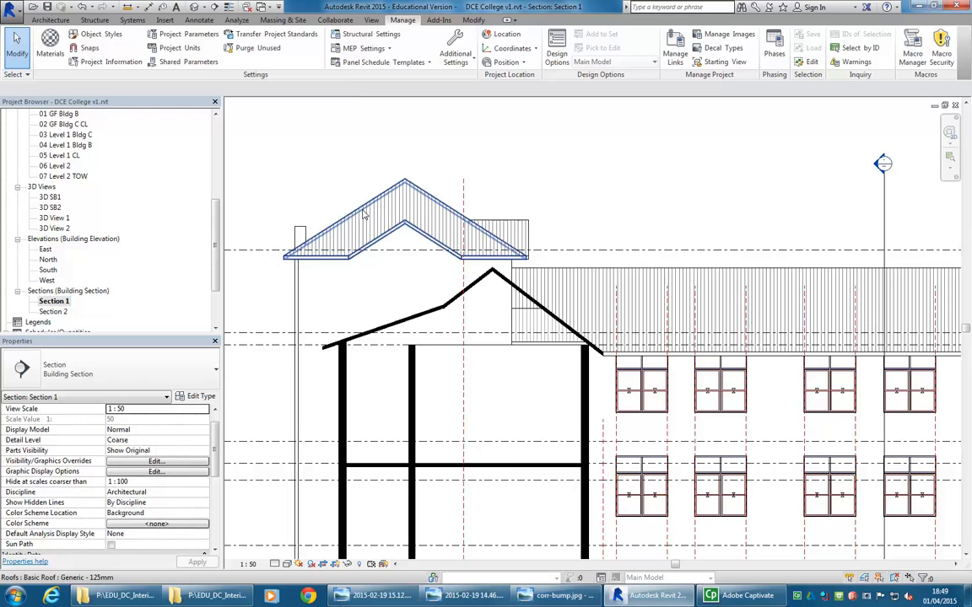
Select the upper roof, the inner wall and the upper floor in turn, and review the floor's type properties without changing them.
left_click(358, 214)
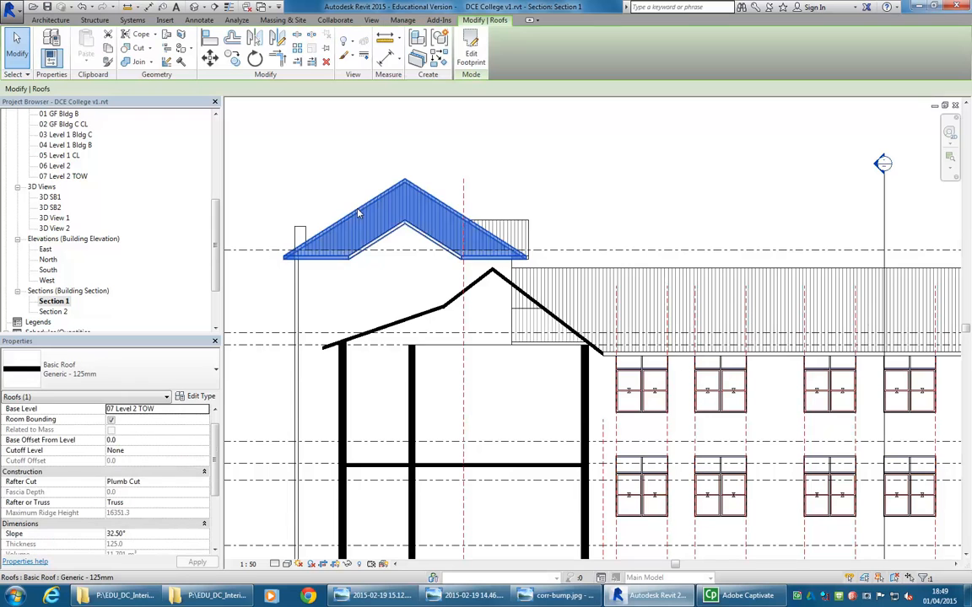
left_click(405, 325)
left_click(411, 381)
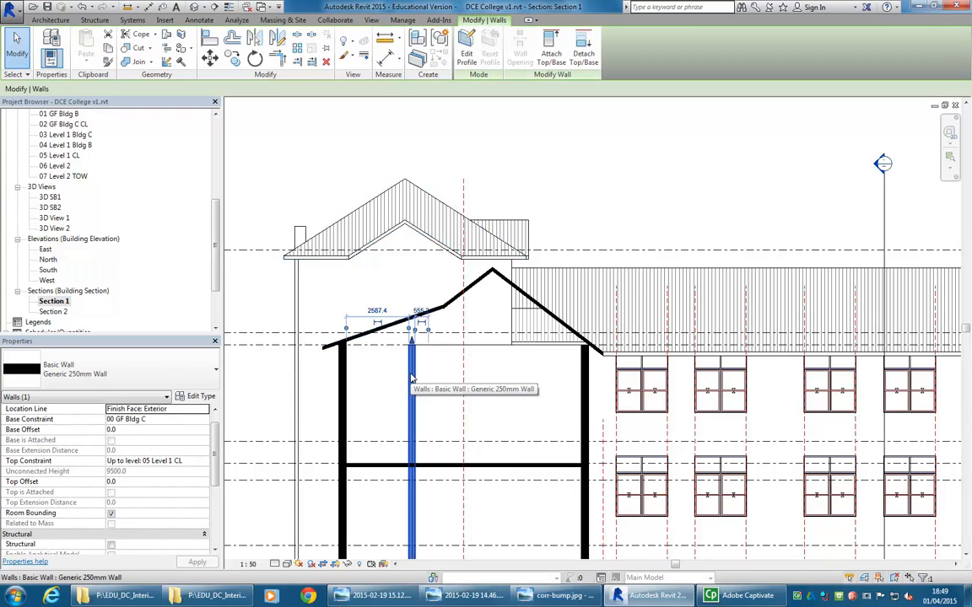
left_click(440, 465)
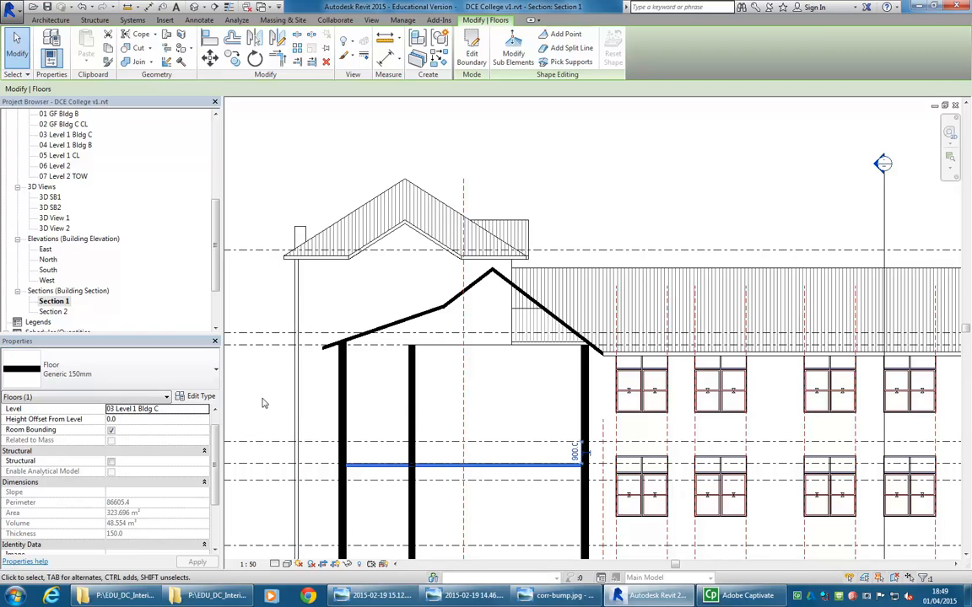
left_click(197, 397)
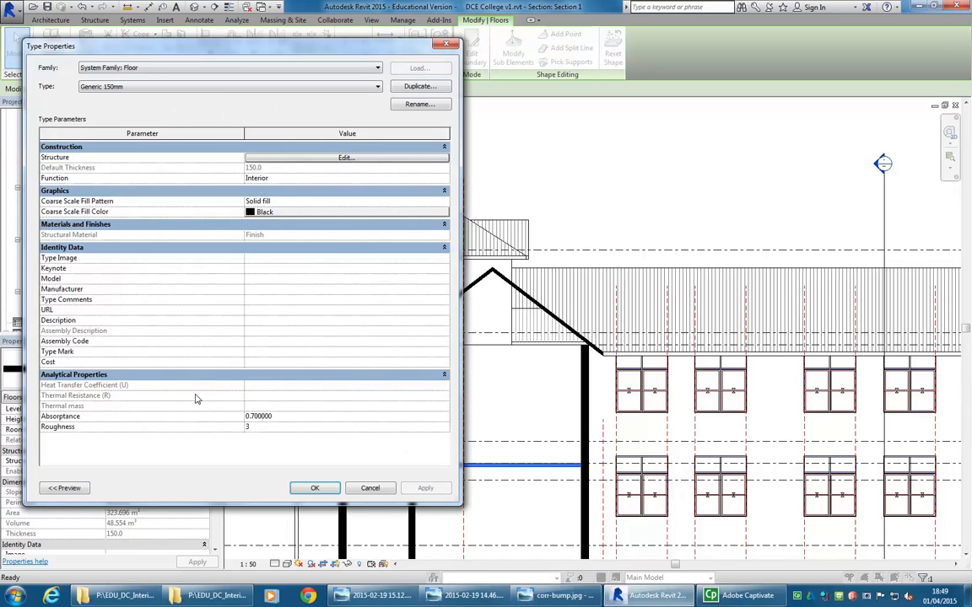
left_click(98, 71)
left_click(152, 77)
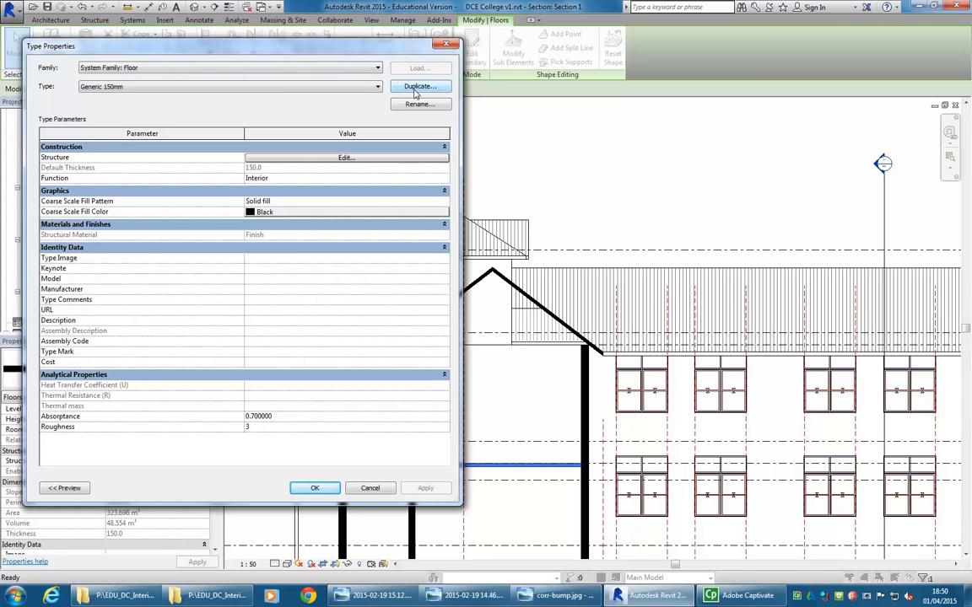
left_click(371, 488)
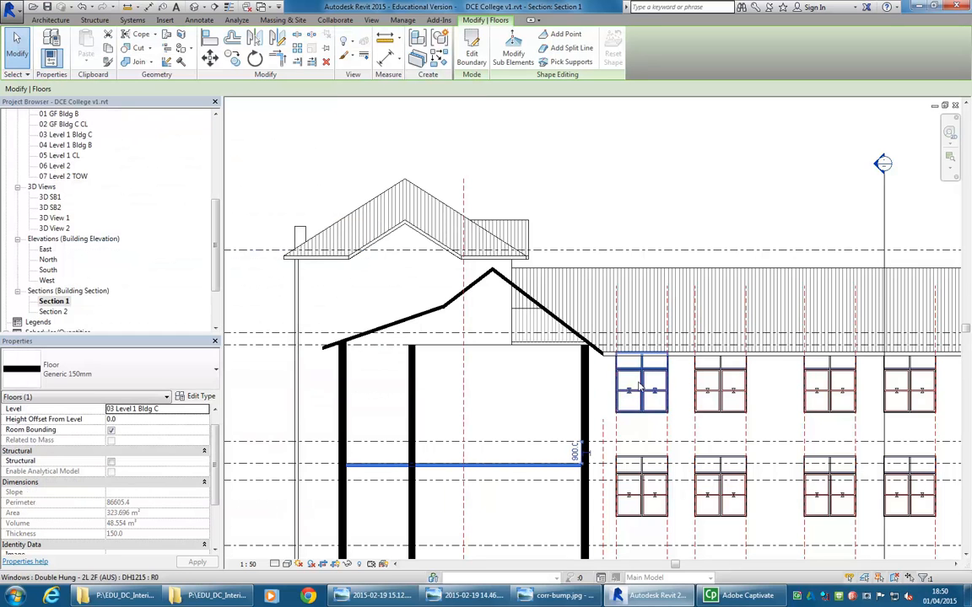
Inspect the frame material in the type properties of an upper-storey DH1215 double hung window without changing it, and deselect the window.
left_click(582, 347)
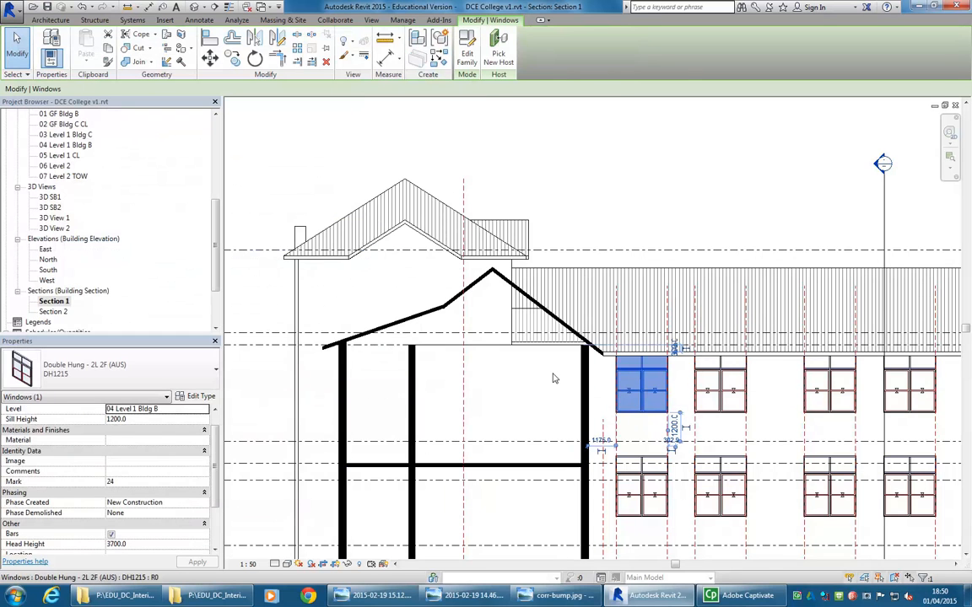
left_click(201, 396)
left_click(331, 181)
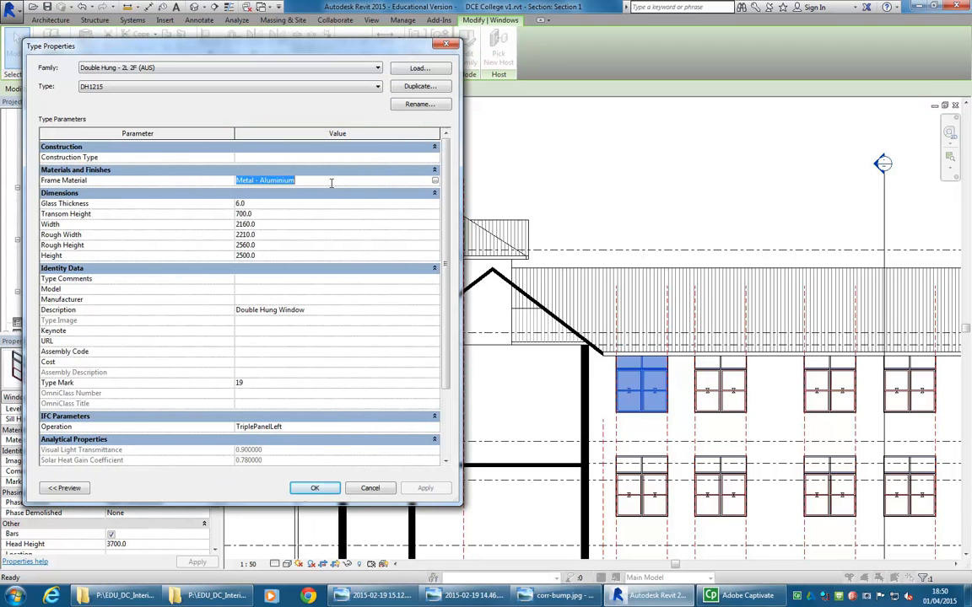
left_click(331, 181)
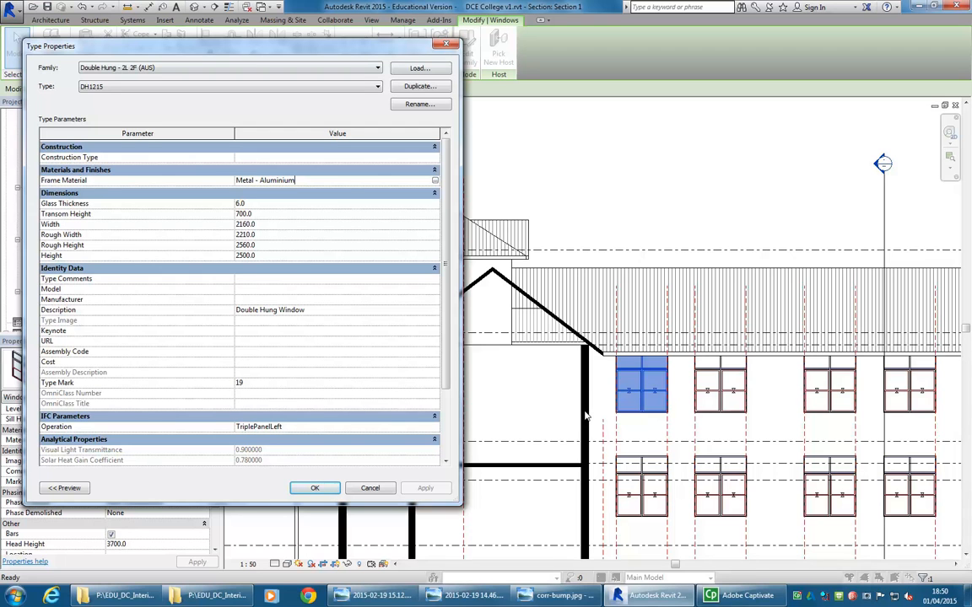
left_click(379, 492)
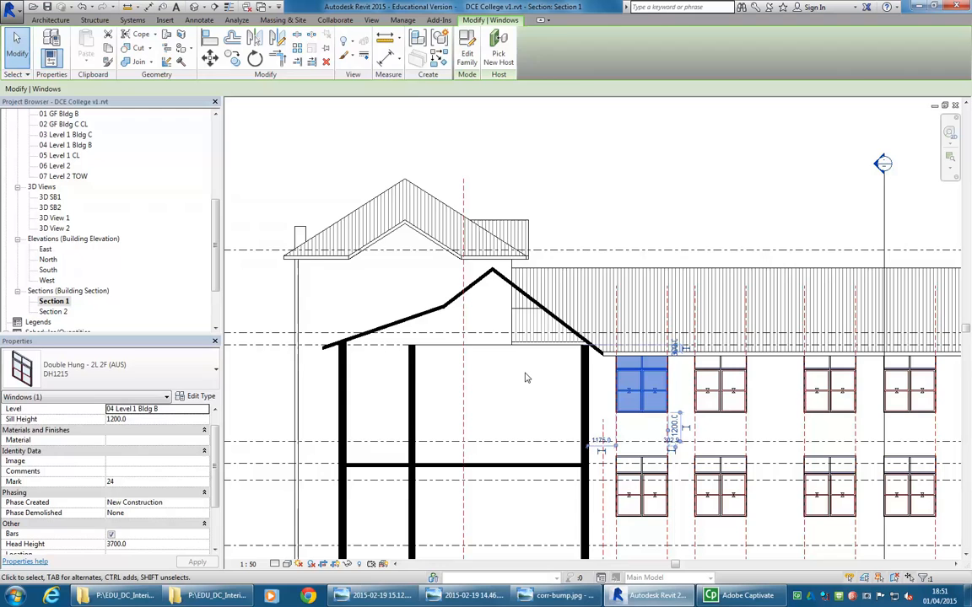
left_click(540, 400)
mouse_move(540, 400)
middle_mouse_down()
mouse_move(447, 370)
mouse_move(483, 341)
middle_mouse_up()
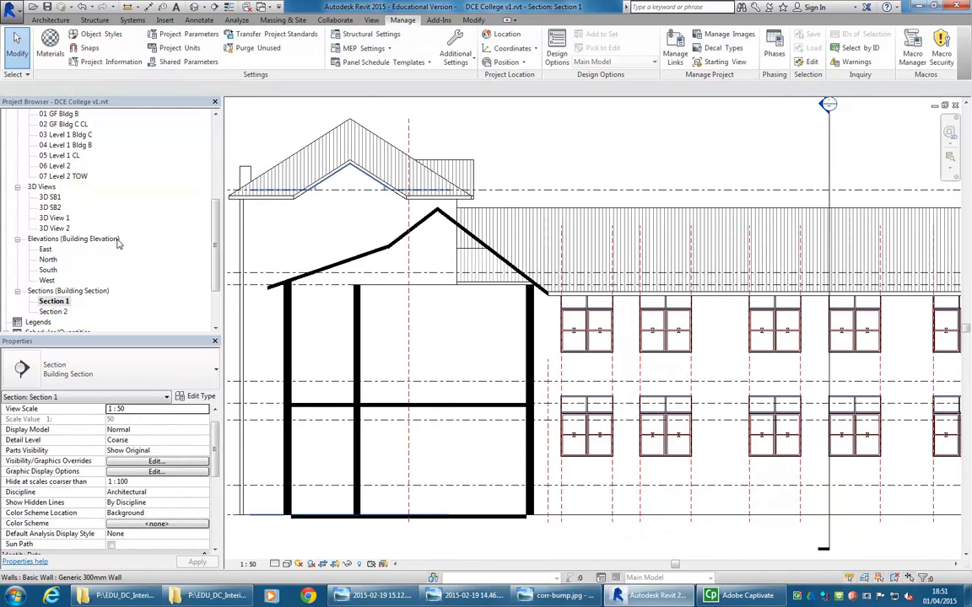